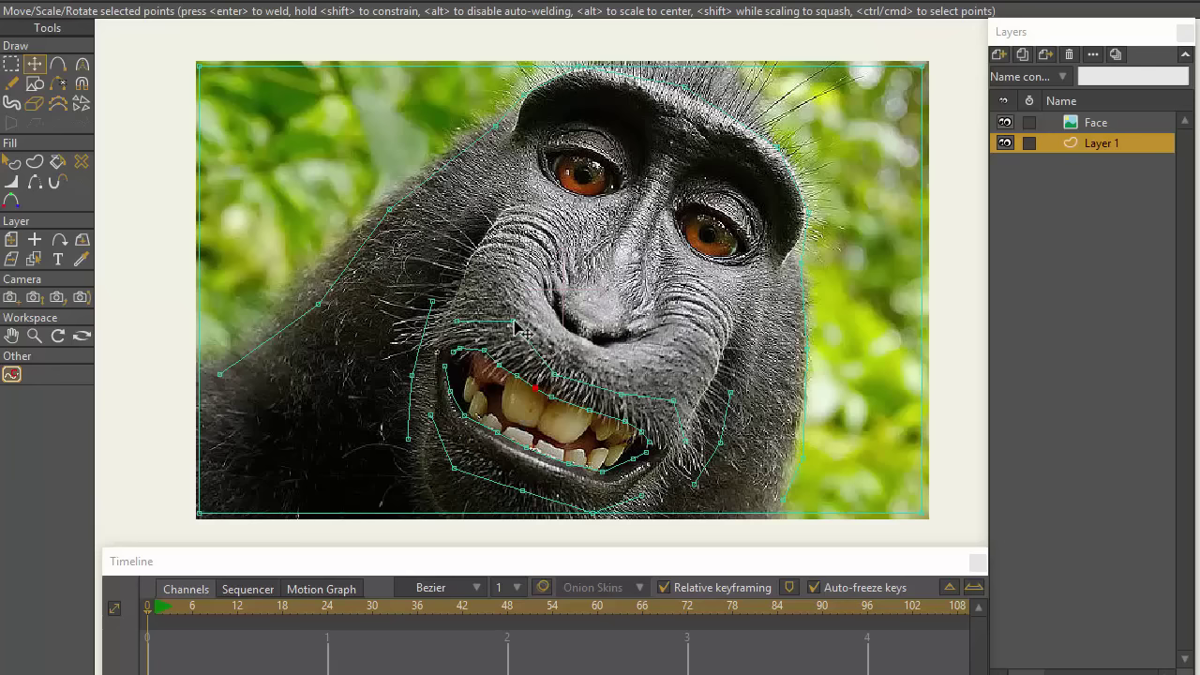
Adjust the curve points on Layer 1 around the monkey's upper lip, mouth corner and mouth opening to follow the photo
{"action": "left_click_drag", "start_coordinate": [514, 322], "coordinate": [504, 331]}
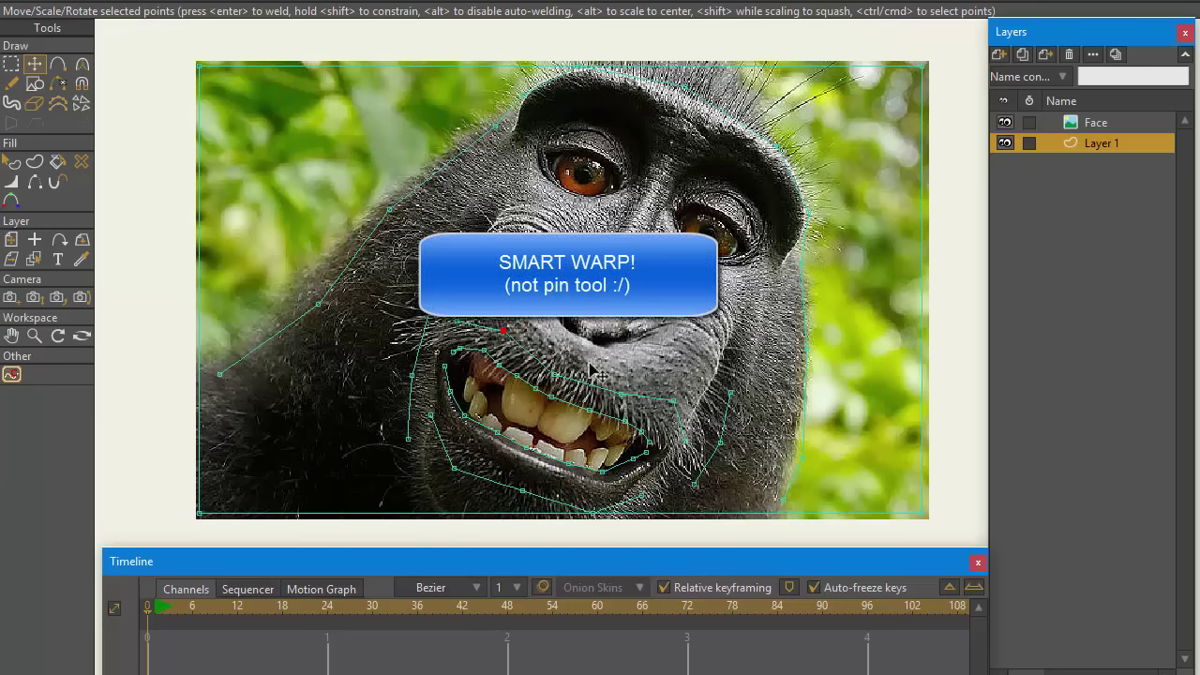
{"action": "left_click", "coordinate": [668, 405]}
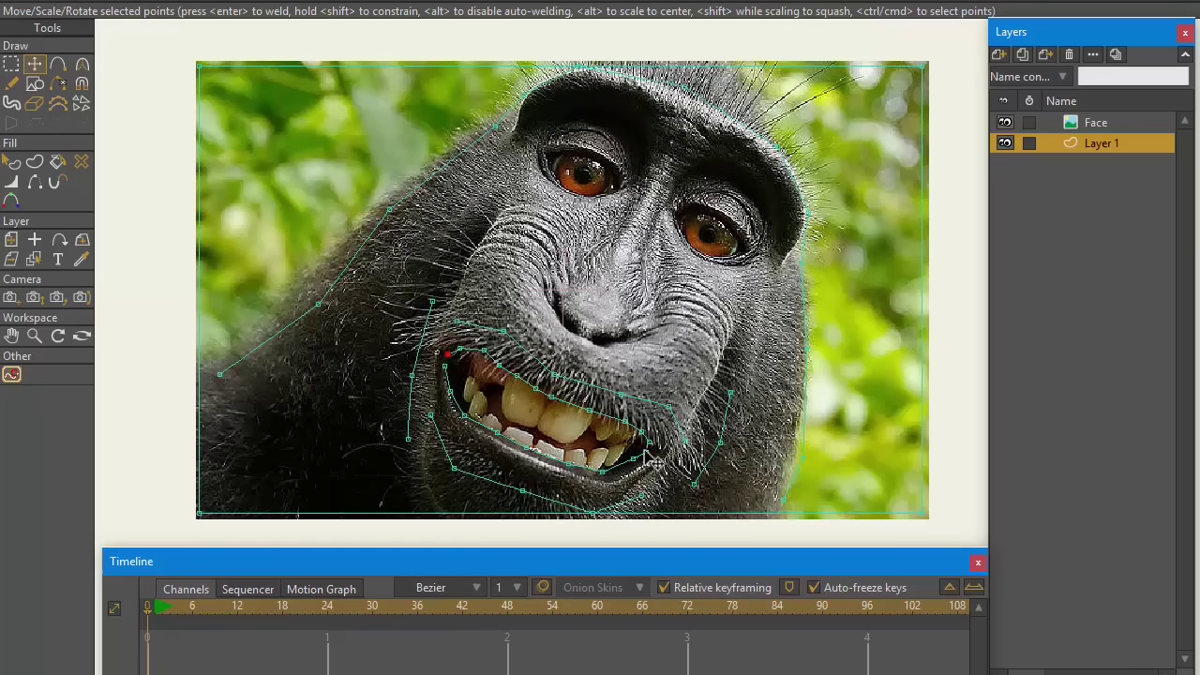
{"action": "left_click_drag", "start_coordinate": [651, 444], "coordinate": [661, 447]}
{"action": "scroll", "coordinate": [572, 411], "scroll_direction": "up", "scroll_amount": 3}
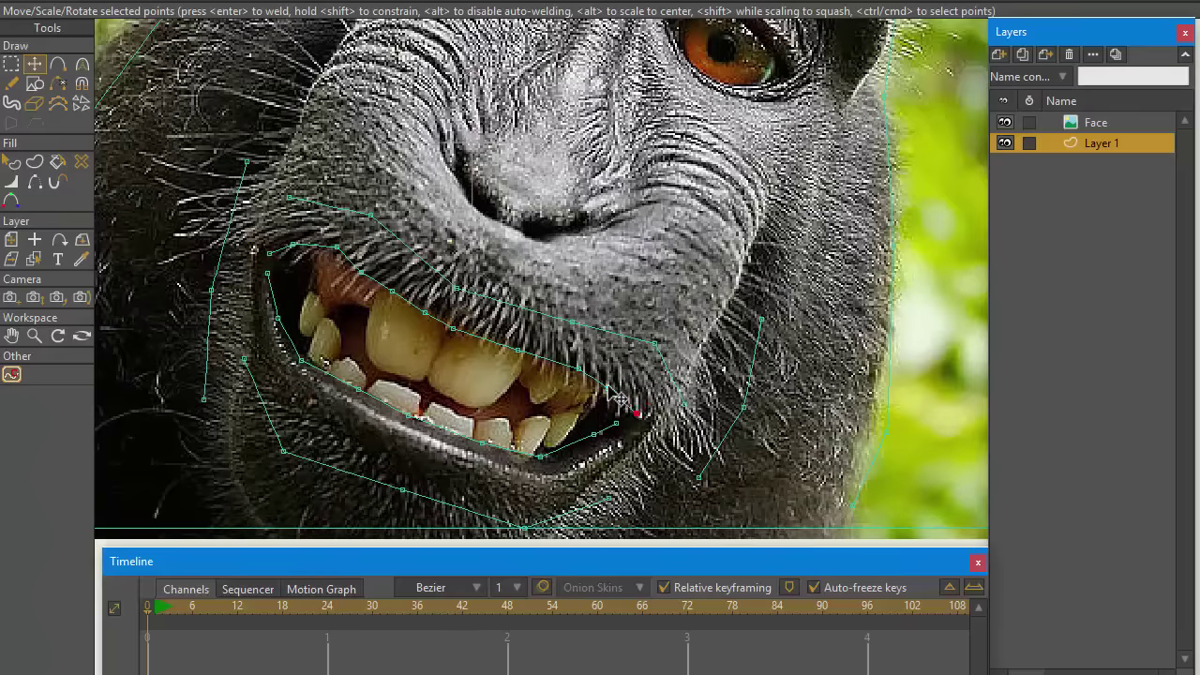
{"action": "left_click_drag", "start_coordinate": [593, 434], "coordinate": [583, 443]}
{"action": "left_click_drag", "start_coordinate": [384, 364], "coordinate": [423, 328]}
{"action": "scroll", "coordinate": [422, 324], "scroll_direction": "up", "scroll_amount": 2}
{"action": "scroll", "coordinate": [431, 333], "scroll_direction": "down", "scroll_amount": 5}
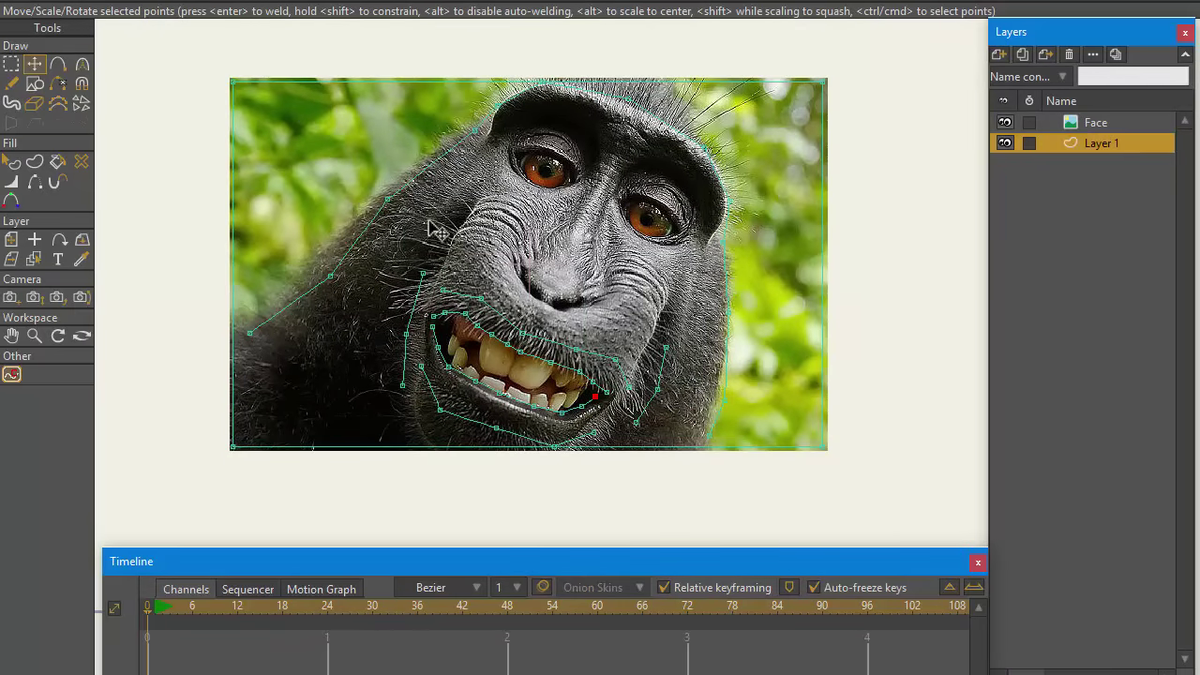
Check which smart warp layers are offered in the Face layer's image settings, without changing anything
{"action": "double_click", "coordinate": [1073, 123]}
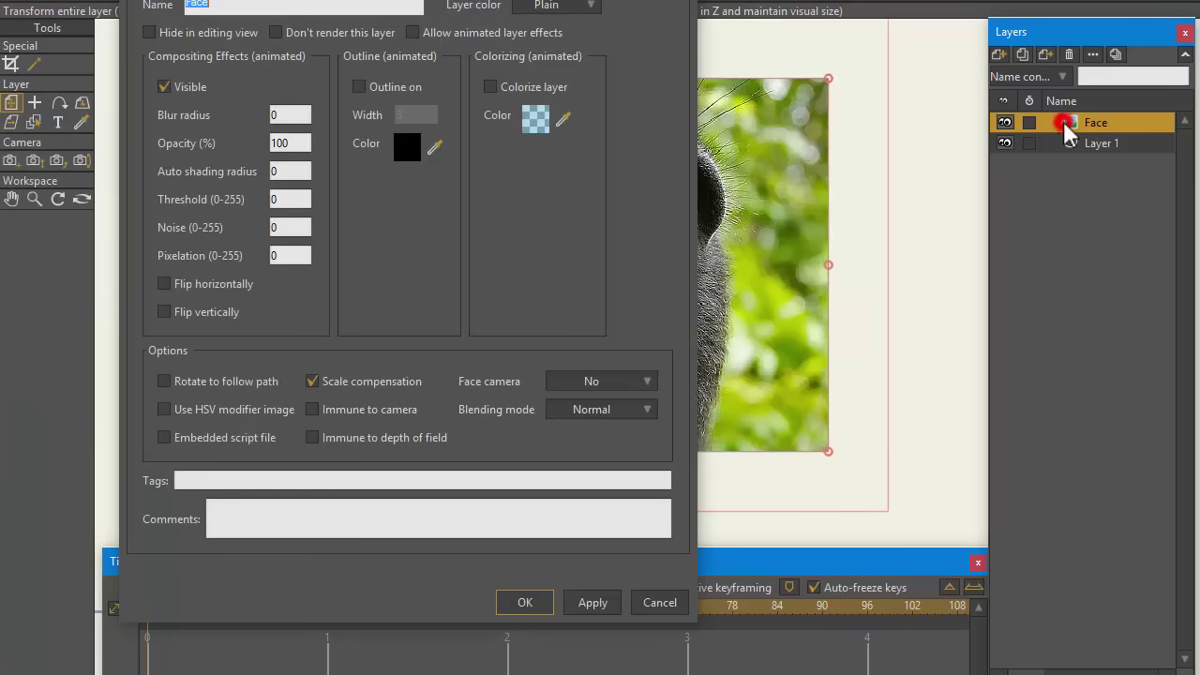
{"action": "left_click", "coordinate": [375, 0]}
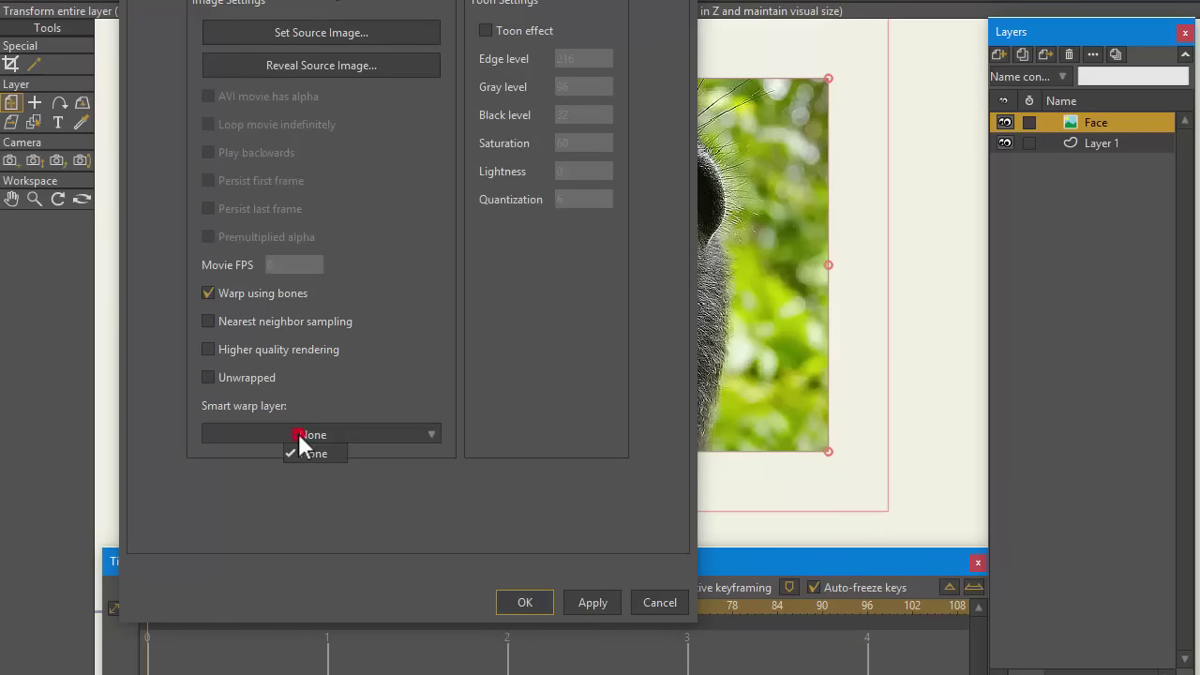
{"action": "left_click", "coordinate": [659, 601]}
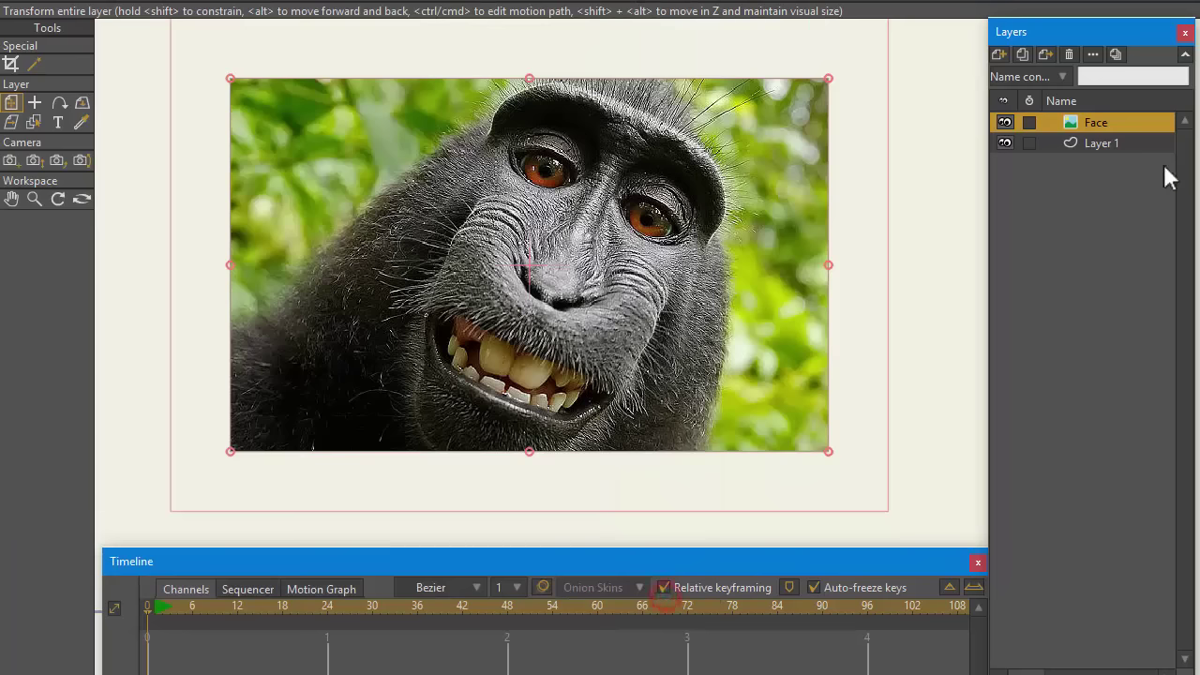
Create a reference copy of Layer 1 and triangulate the copy into a 2D mesh
{"action": "left_click", "coordinate": [1129, 145]}
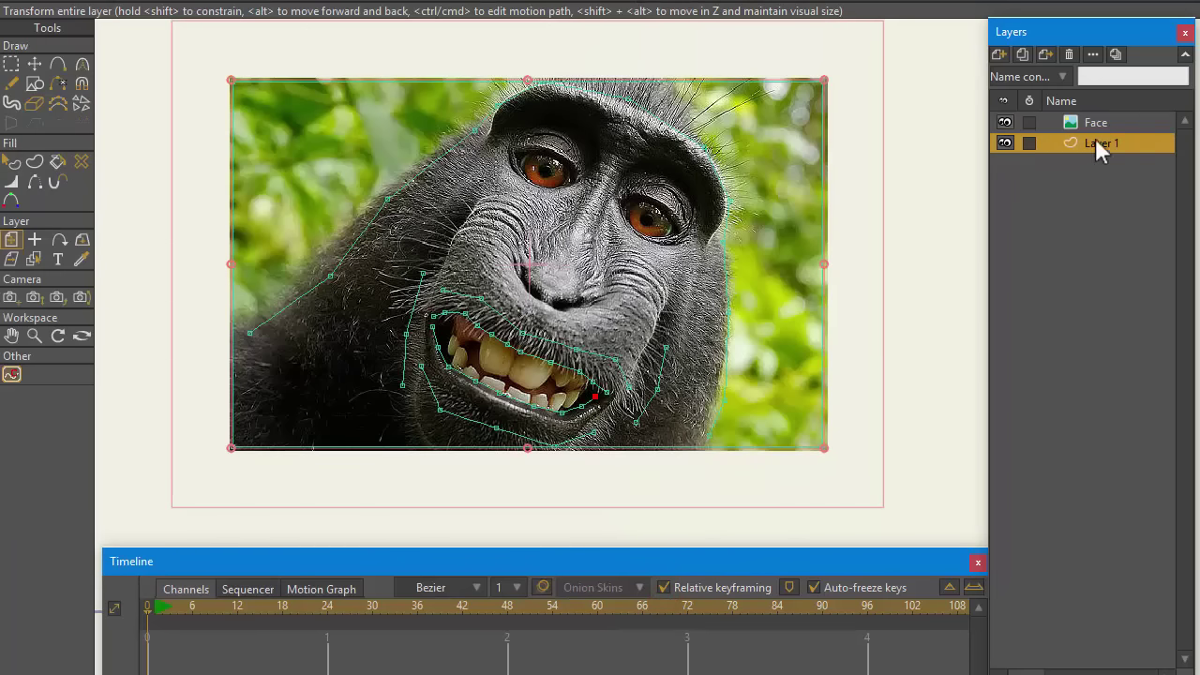
{"action": "right_click", "coordinate": [1099, 150]}
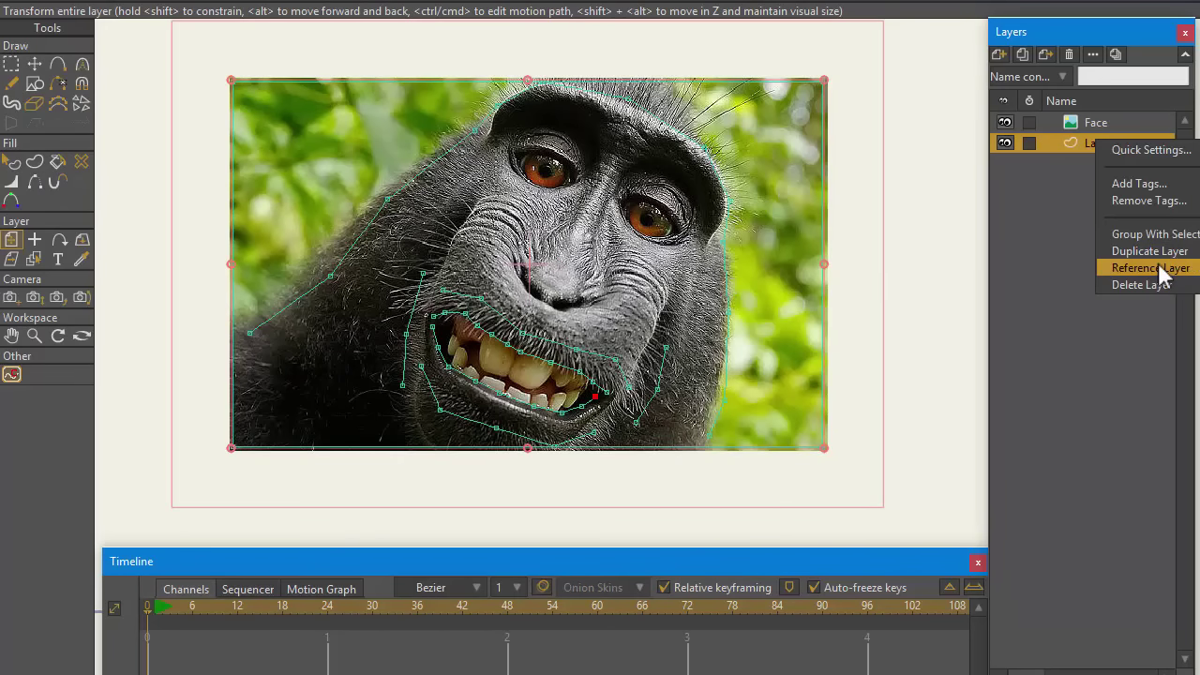
{"action": "left_click", "coordinate": [1162, 270]}
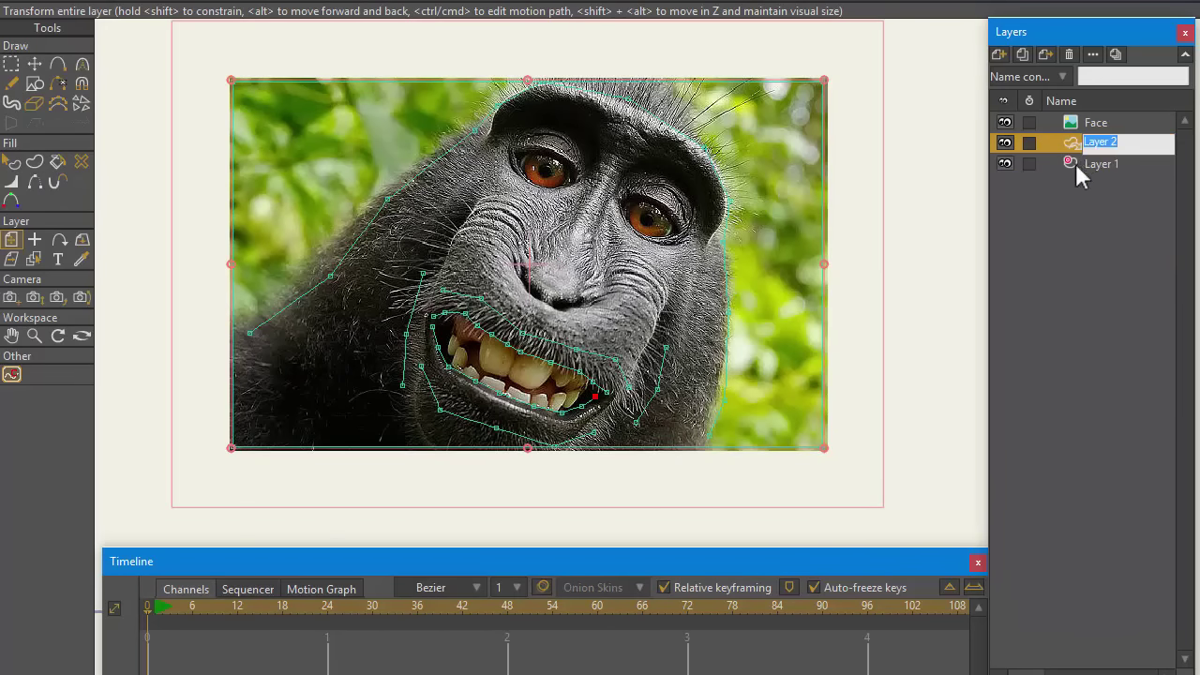
{"action": "left_click", "coordinate": [1073, 144]}
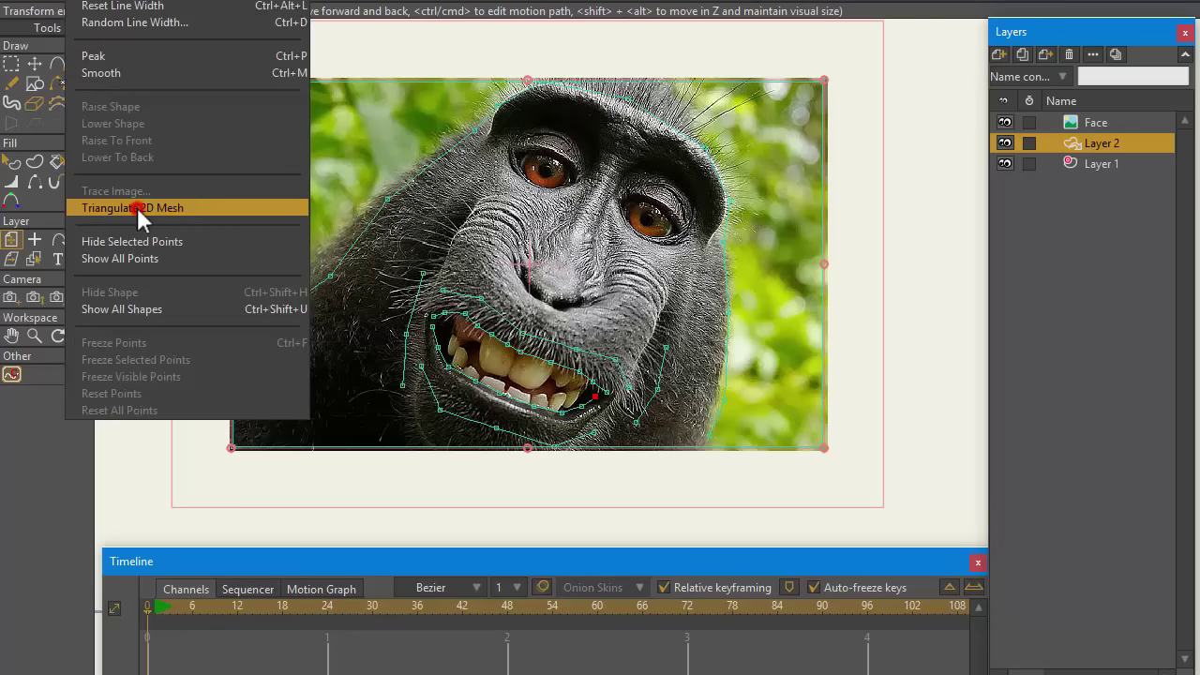
{"action": "left_click", "coordinate": [137, 207]}
{"action": "scroll", "coordinate": [457, 346], "scroll_direction": "up", "scroll_amount": 5}
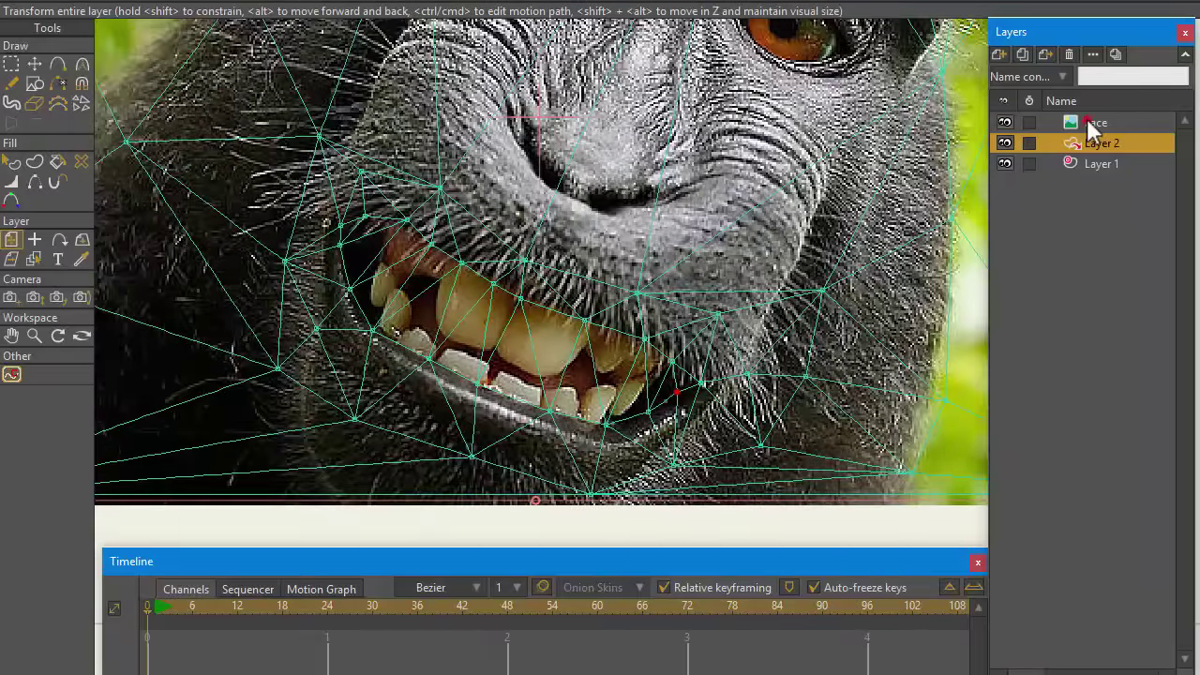
Set Layer 2 as the smart warp layer of the Face image layer
{"action": "double_click", "coordinate": [1086, 122]}
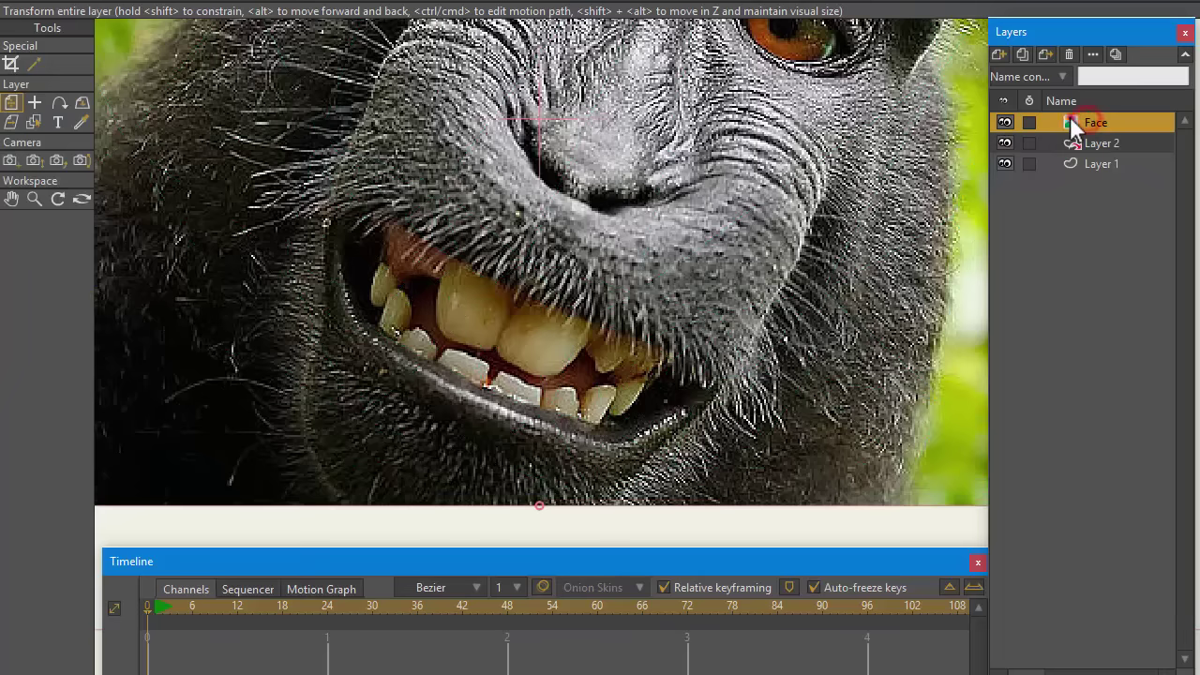
{"action": "left_click", "coordinate": [341, 2]}
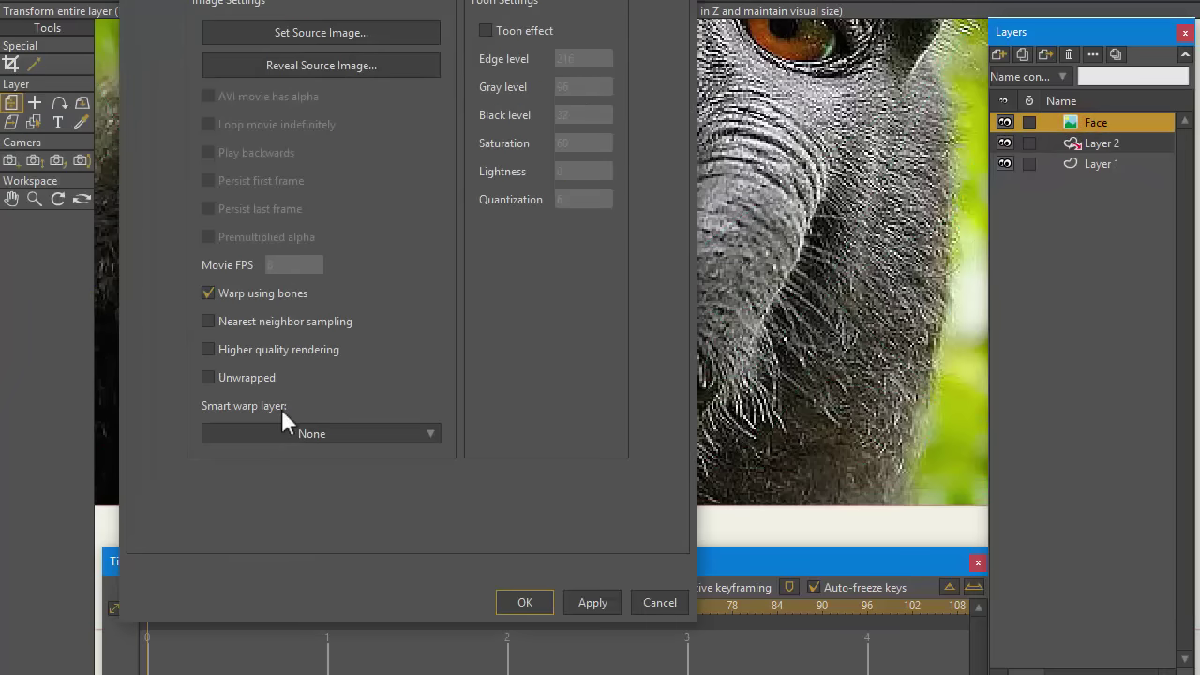
{"action": "left_click", "coordinate": [278, 439]}
{"action": "left_click", "coordinate": [300, 469]}
{"action": "left_click", "coordinate": [523, 600]}
Rename Layer 2 as "Face mask"
{"action": "double_click", "coordinate": [1101, 143]}
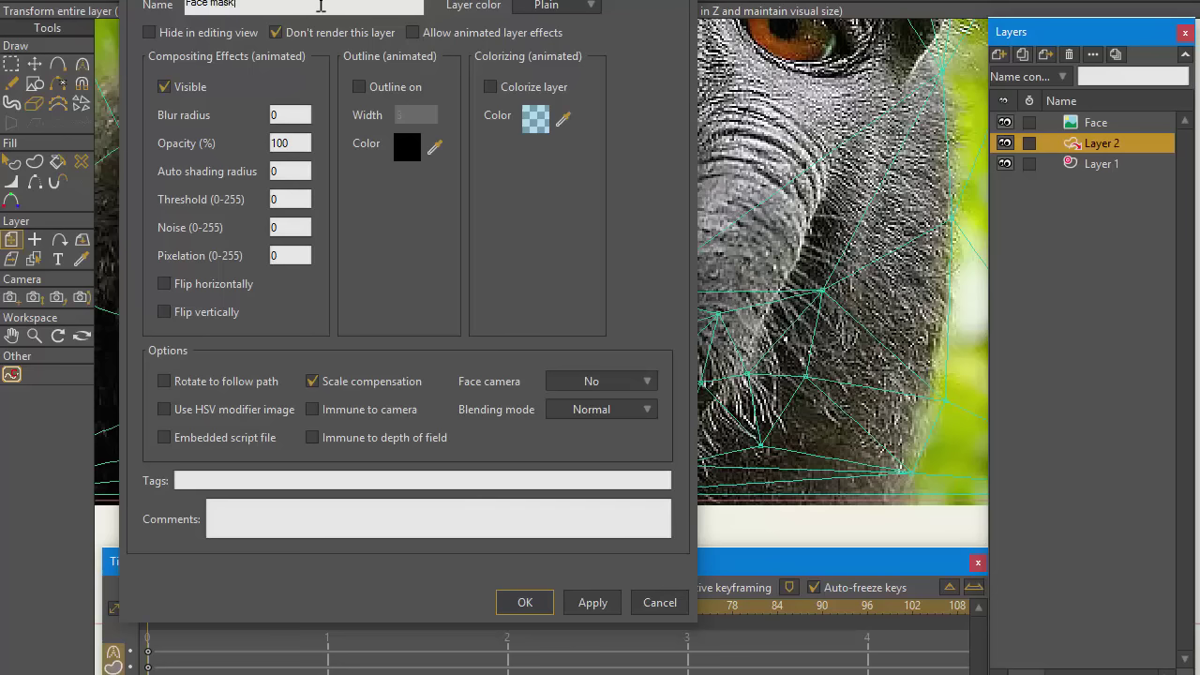
{"action": "key", "text": "Return"}
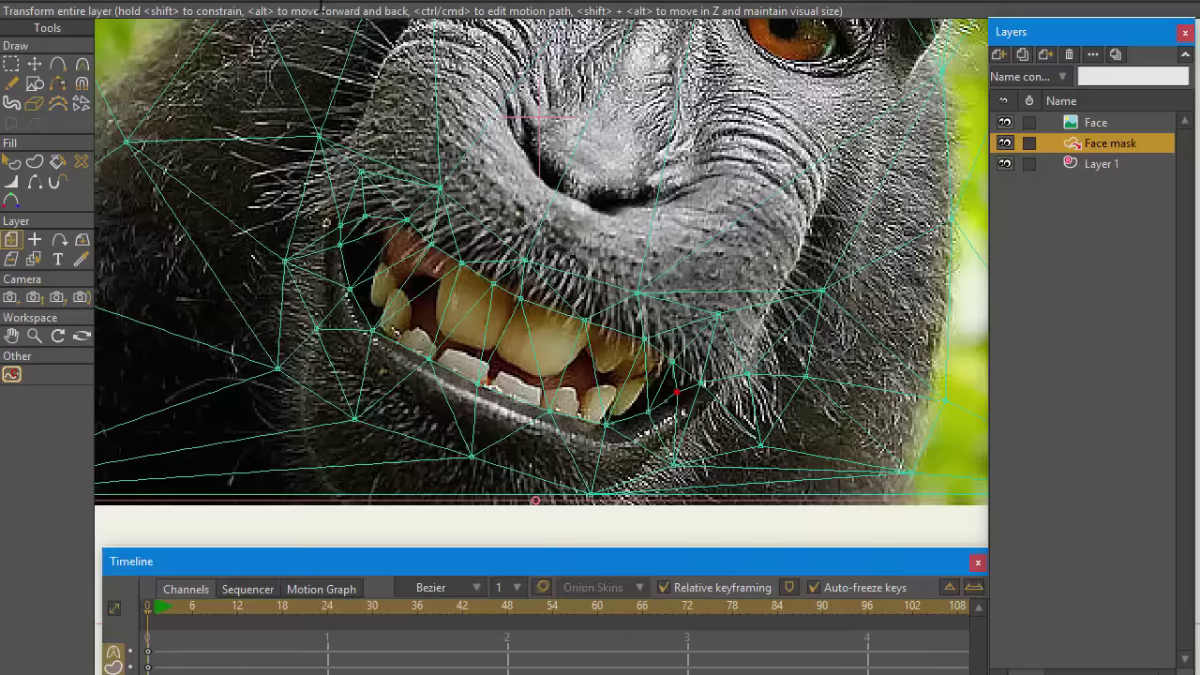
On Layer 1 at about frame 11, select the whole curve above the upper lip and move it slightly upward
{"action": "scroll", "coordinate": [465, 342], "scroll_direction": "down", "scroll_amount": 5}
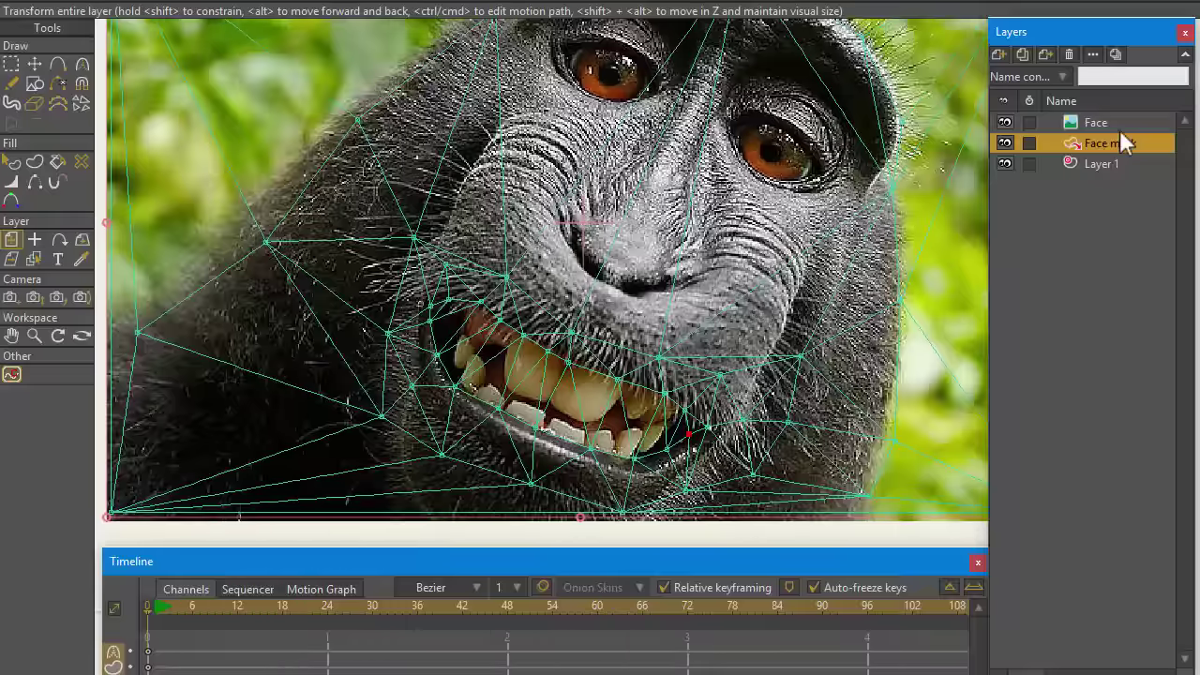
{"action": "left_click", "coordinate": [1110, 165]}
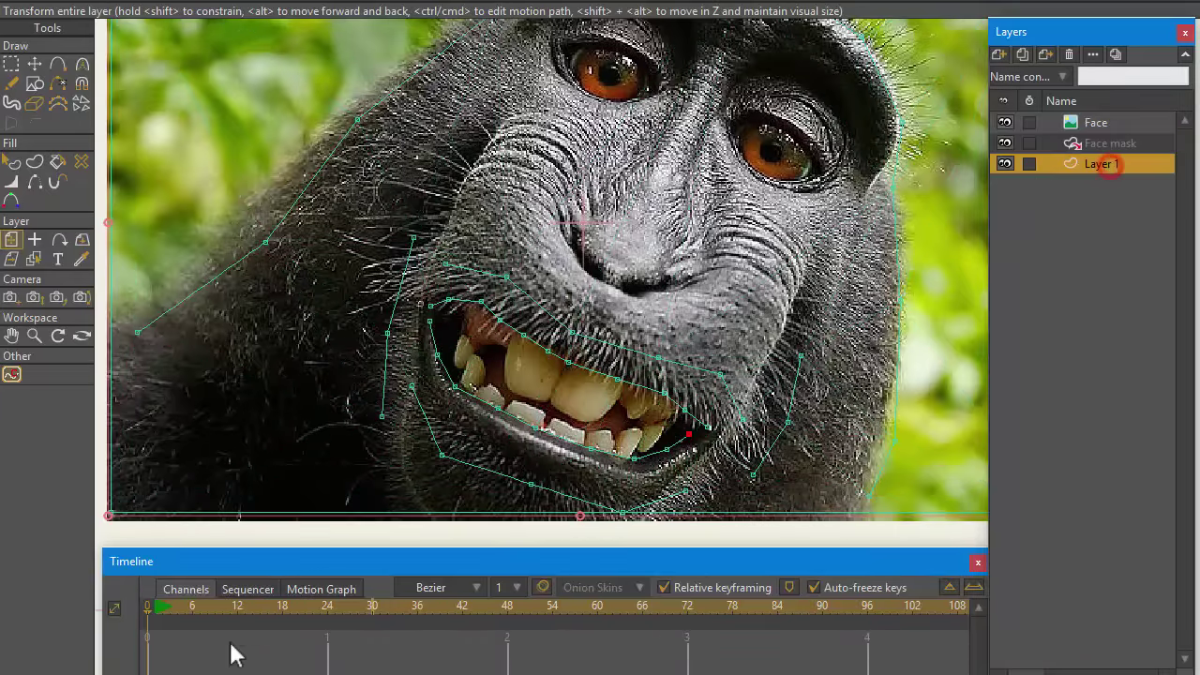
{"action": "left_click_drag", "start_coordinate": [205, 606], "coordinate": [228, 604]}
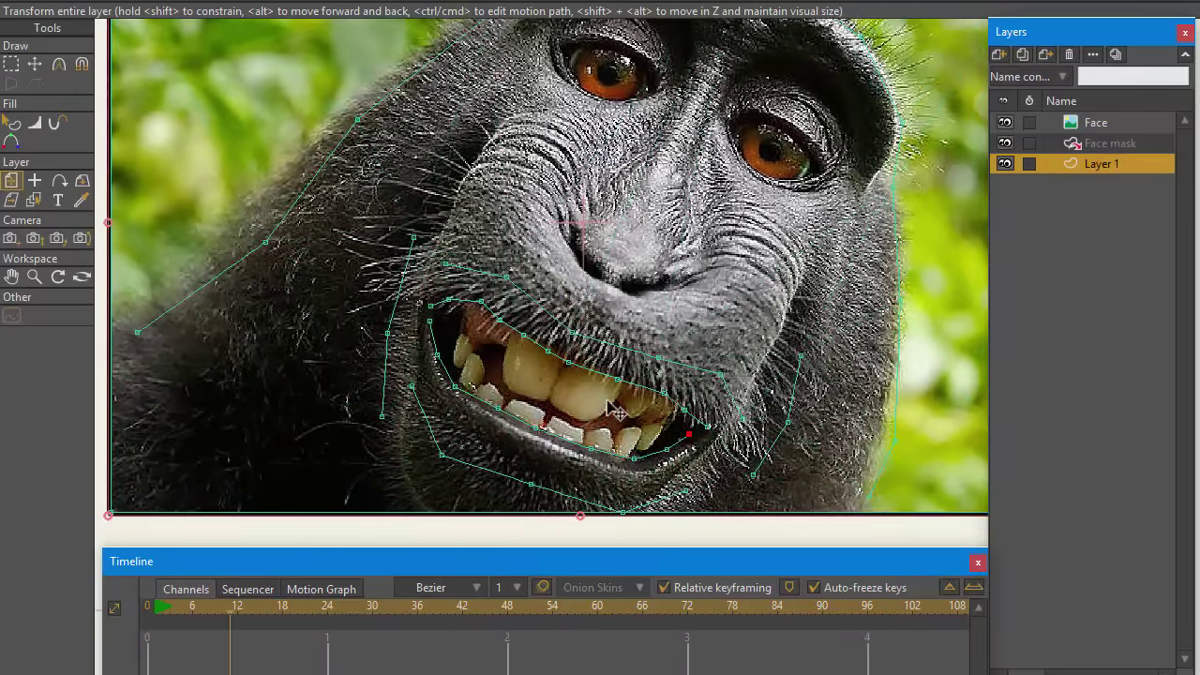
{"action": "key", "text": "t"}
{"action": "left_click_drag", "start_coordinate": [658, 358], "coordinate": [660, 354]}
{"action": "key", "text": "ctrl+z"}
{"action": "double_click", "coordinate": [633, 360]}
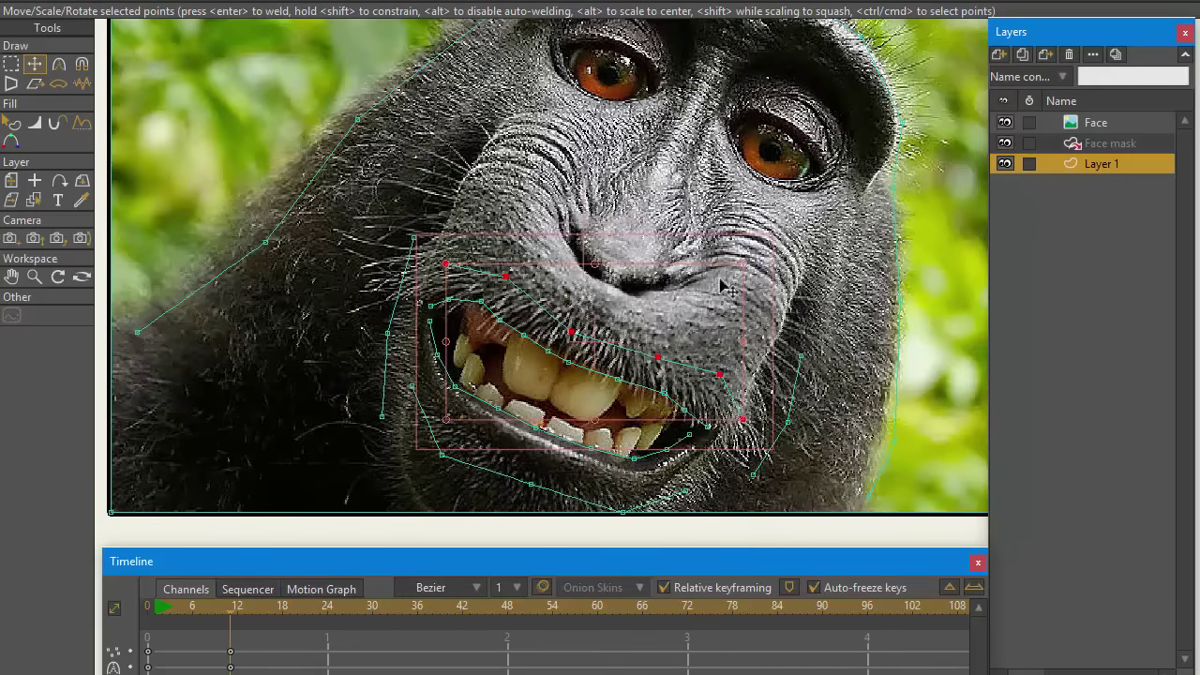
{"action": "mouse_move", "coordinate": [616, 330]}
{"action": "left_mouse_down"}
{"action": "mouse_move", "coordinate": [647, 269]}
{"action": "mouse_move", "coordinate": [613, 331]}
{"action": "left_mouse_up"}
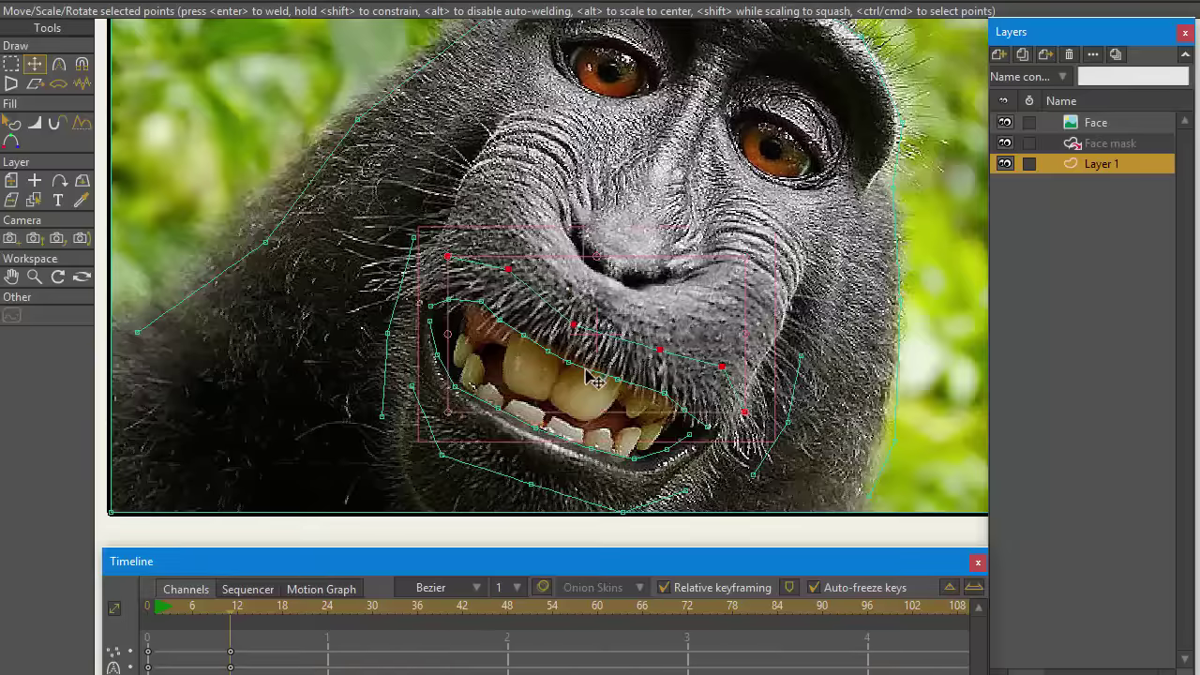
Open the mouth on Layer 1 by nudging its upper edge line upward and moving its lower edge line down
{"action": "double_click", "coordinate": [591, 375]}
{"action": "mouse_move", "coordinate": [587, 370]}
{"action": "left_mouse_down"}
{"action": "mouse_move", "coordinate": [584, 381]}
{"action": "mouse_move", "coordinate": [588, 367]}
{"action": "left_mouse_up"}
{"action": "mouse_move", "coordinate": [574, 452]}
{"action": "left_mouse_down"}
{"action": "mouse_move", "coordinate": [620, 339]}
{"action": "mouse_move", "coordinate": [630, 345]}
{"action": "mouse_move", "coordinate": [574, 469]}
{"action": "left_mouse_up"}
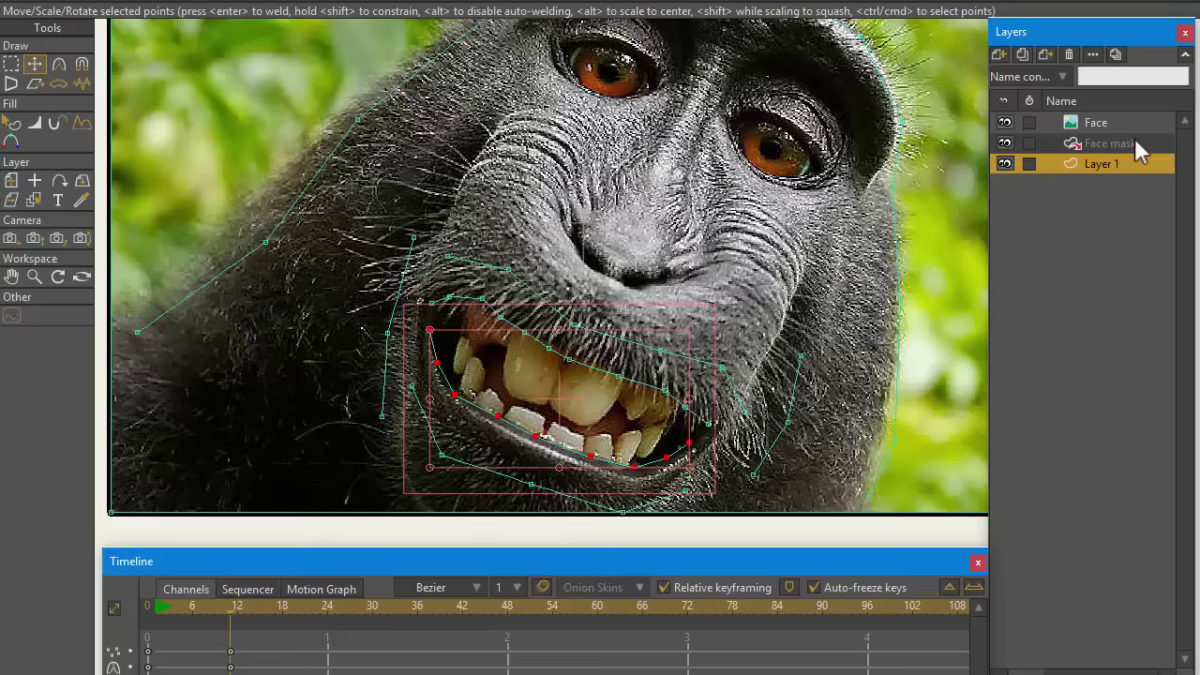
Fine-tune the positions of the curve above the upper lip and the mouth's upper edge line on Layer 1
{"action": "left_click", "coordinate": [413, 240]}
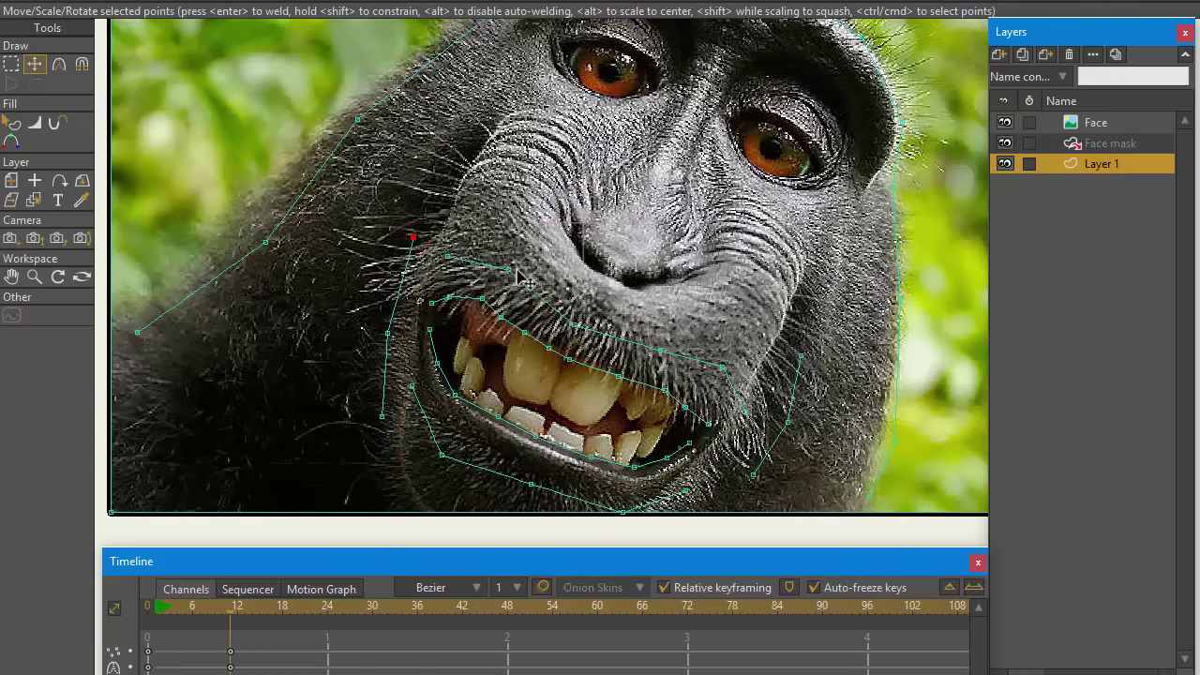
{"action": "double_click", "coordinate": [506, 271]}
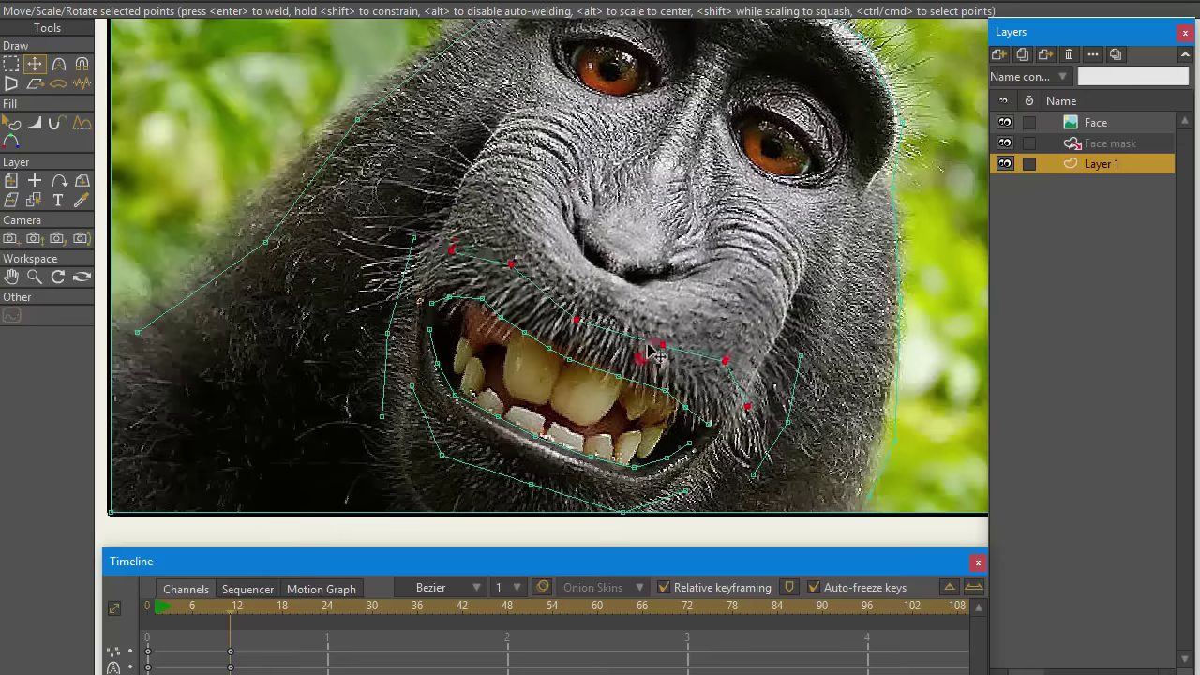
{"action": "left_click_drag", "start_coordinate": [659, 354], "coordinate": [653, 354]}
{"action": "double_click", "coordinate": [606, 372]}
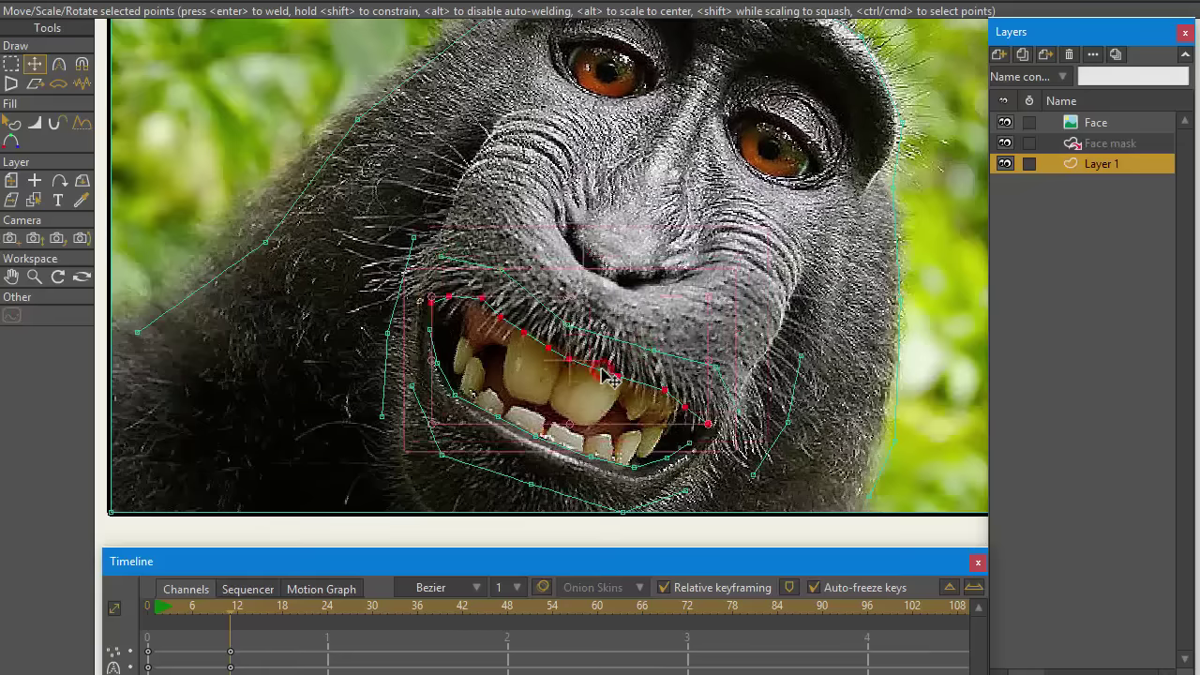
{"action": "left_click_drag", "start_coordinate": [579, 363], "coordinate": [580, 364]}
Select all mesh points on the Face mask layer
{"action": "left_click", "coordinate": [1126, 141]}
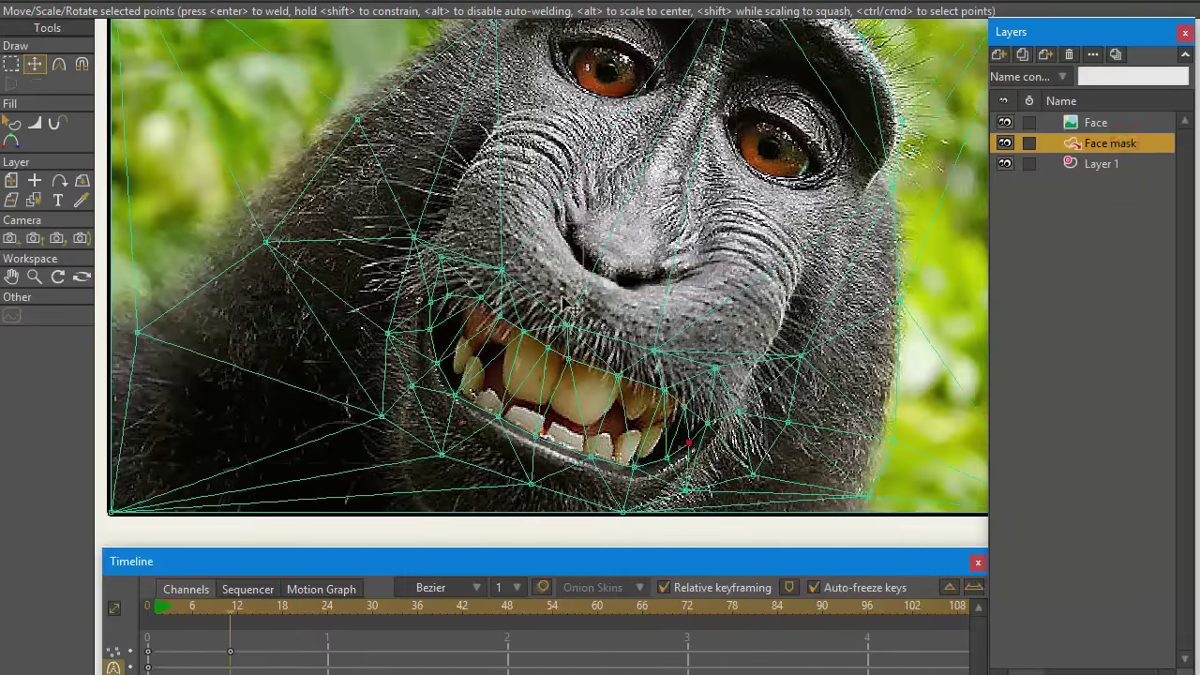
{"action": "left_click", "coordinate": [562, 357]}
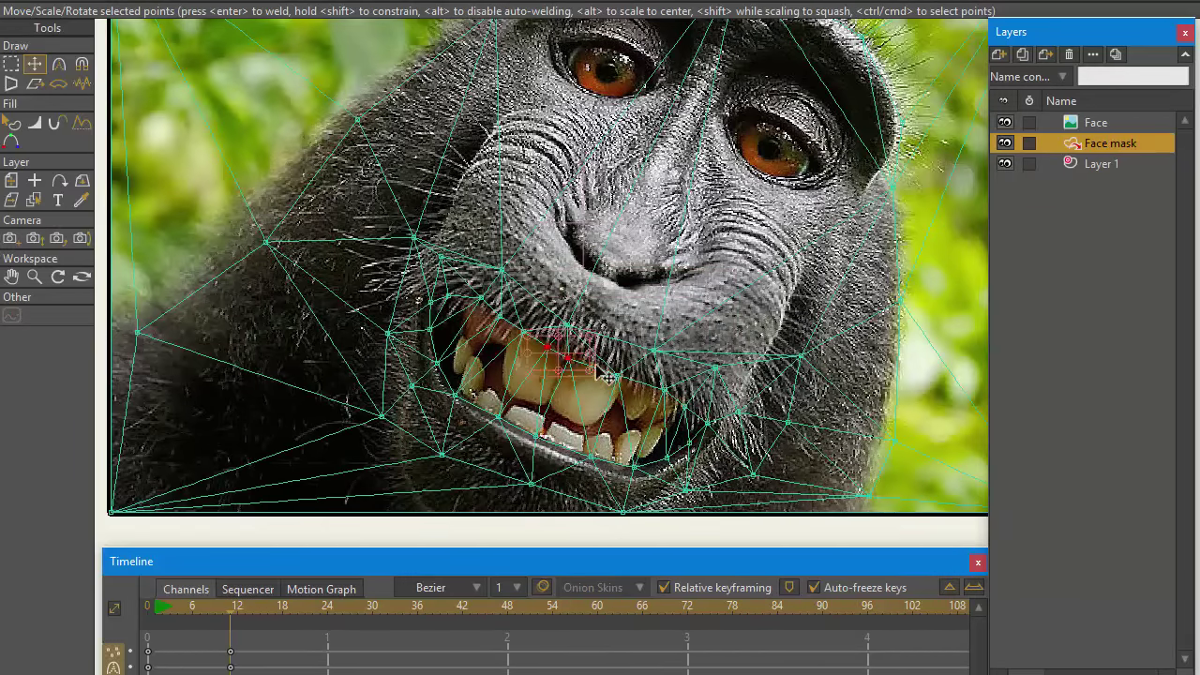
{"action": "left_click", "coordinate": [590, 367]}
{"action": "left_click", "coordinate": [651, 389]}
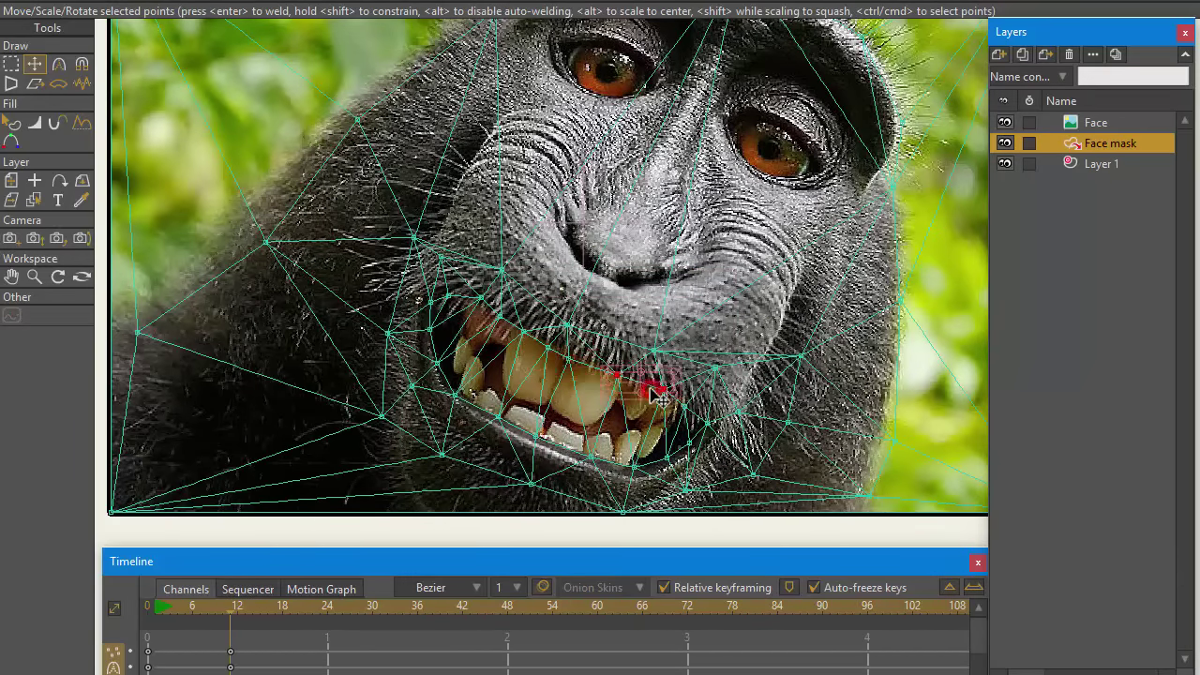
{"action": "key", "text": "ctrl+a"}
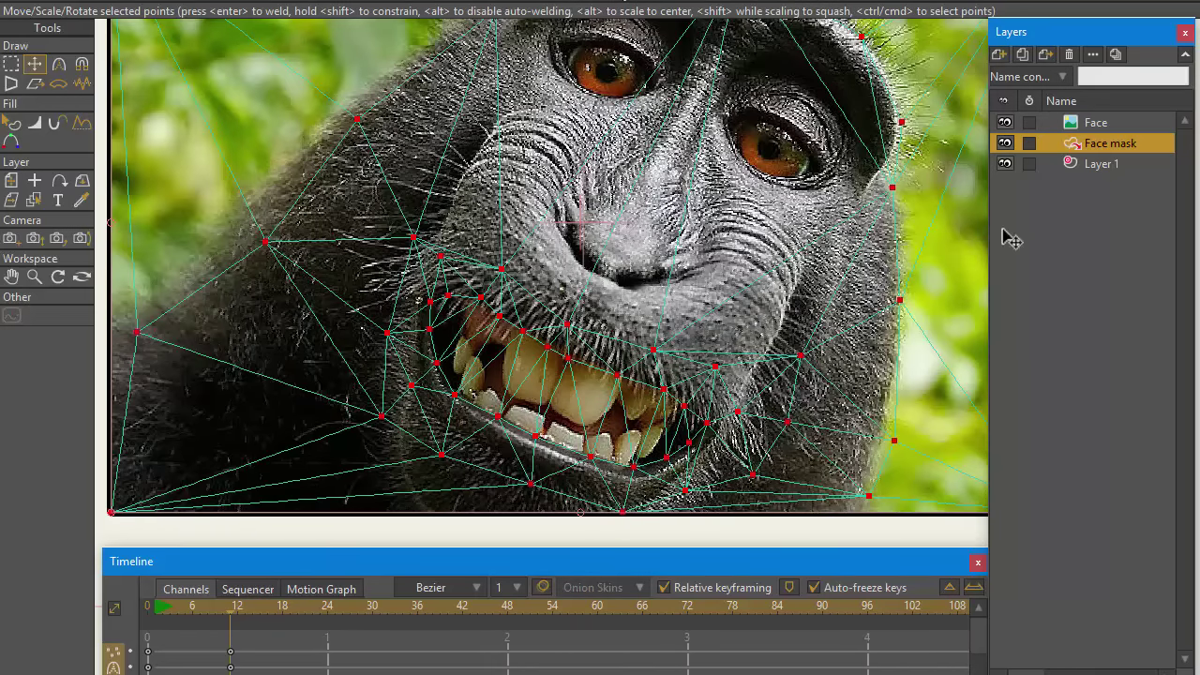
Move the mouth's upper edge line on Layer 1 down over the teeth
{"action": "left_click", "coordinate": [1122, 161]}
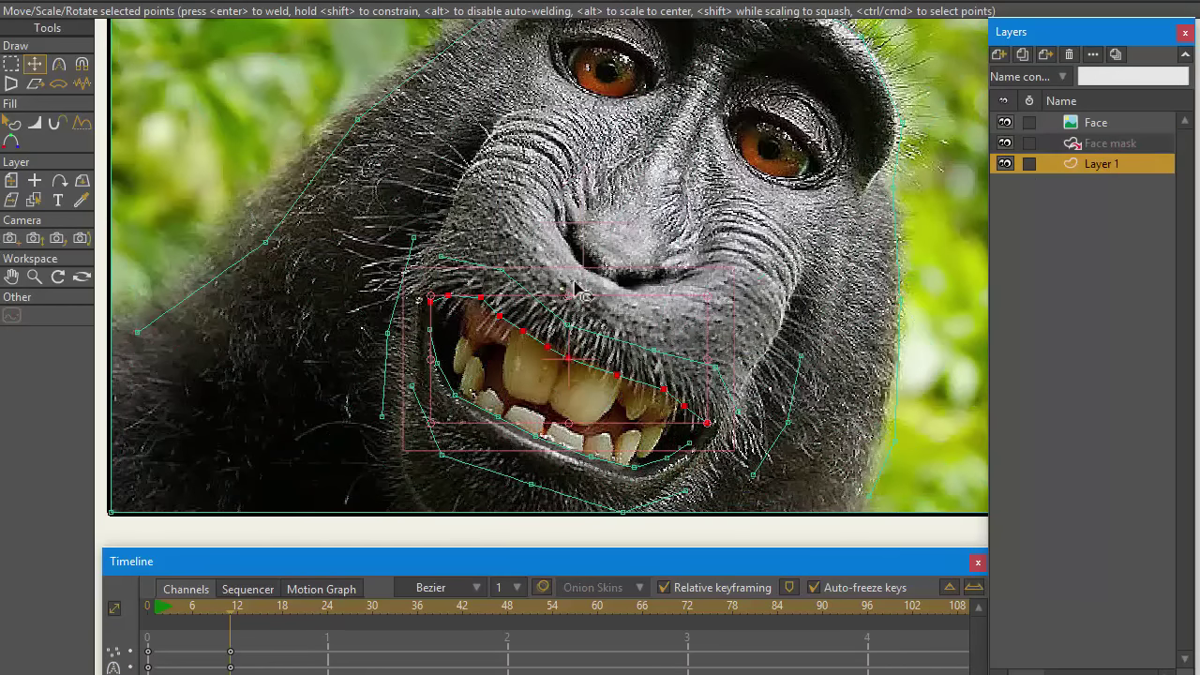
{"action": "mouse_move", "coordinate": [608, 380]}
{"action": "left_mouse_down"}
{"action": "mouse_move", "coordinate": [596, 422]}
{"action": "mouse_move", "coordinate": [603, 391]}
{"action": "left_mouse_up"}
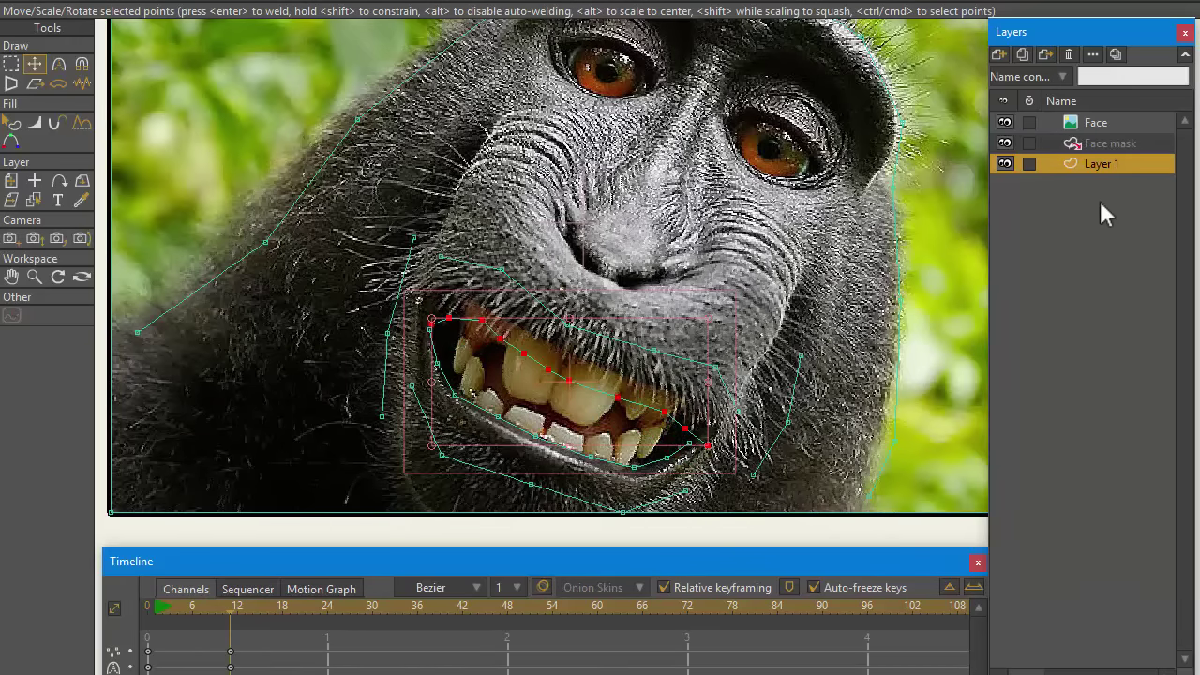
Update the Face mask layer's point motion channel from its source, Layer 1
{"action": "left_click", "coordinate": [1109, 143]}
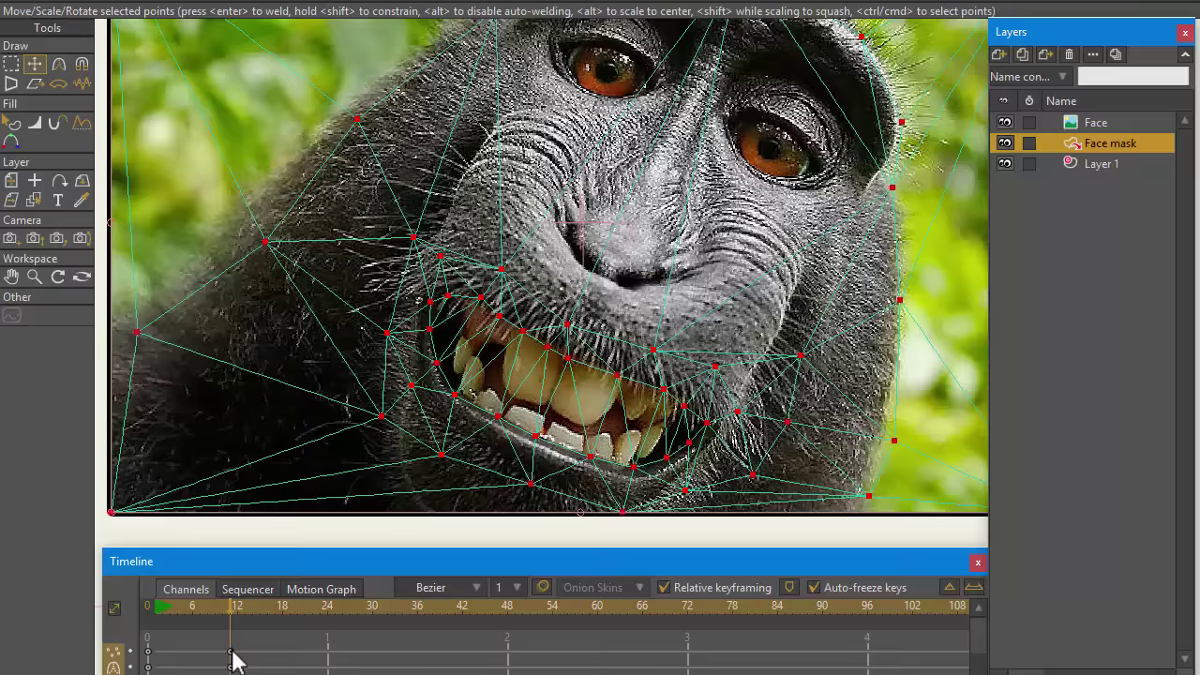
{"action": "left_click_drag", "start_coordinate": [260, 568], "coordinate": [254, 555]}
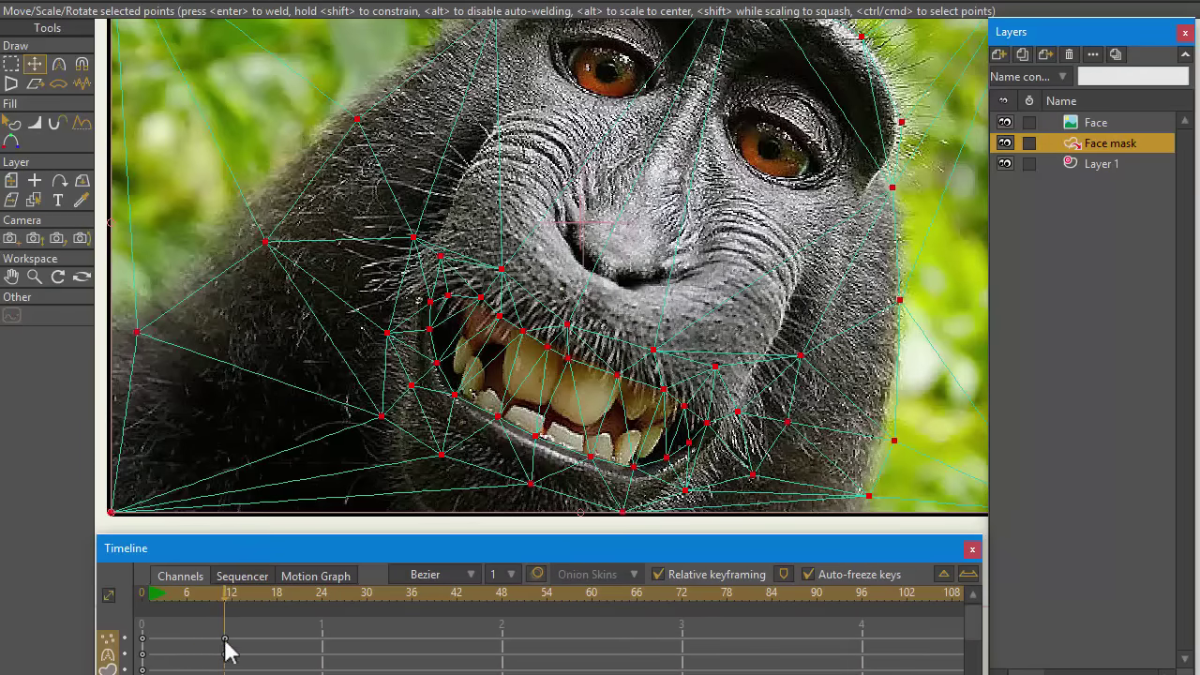
{"action": "right_click", "coordinate": [106, 641]}
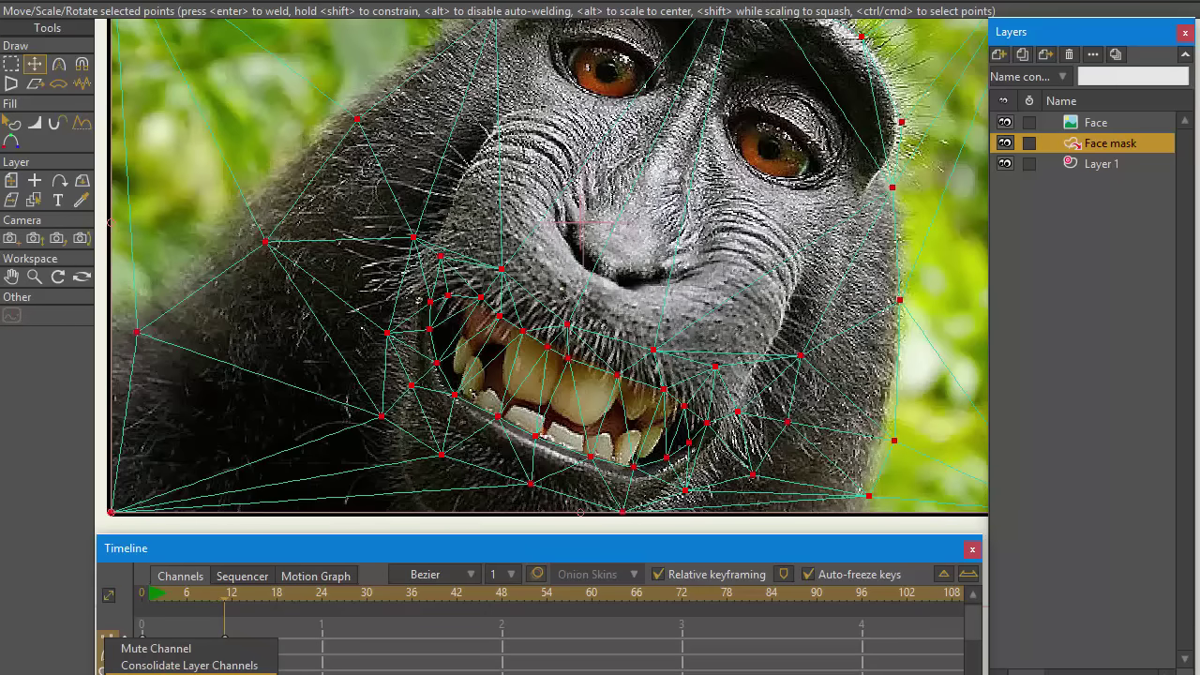
{"action": "left_click", "coordinate": [187, 664]}
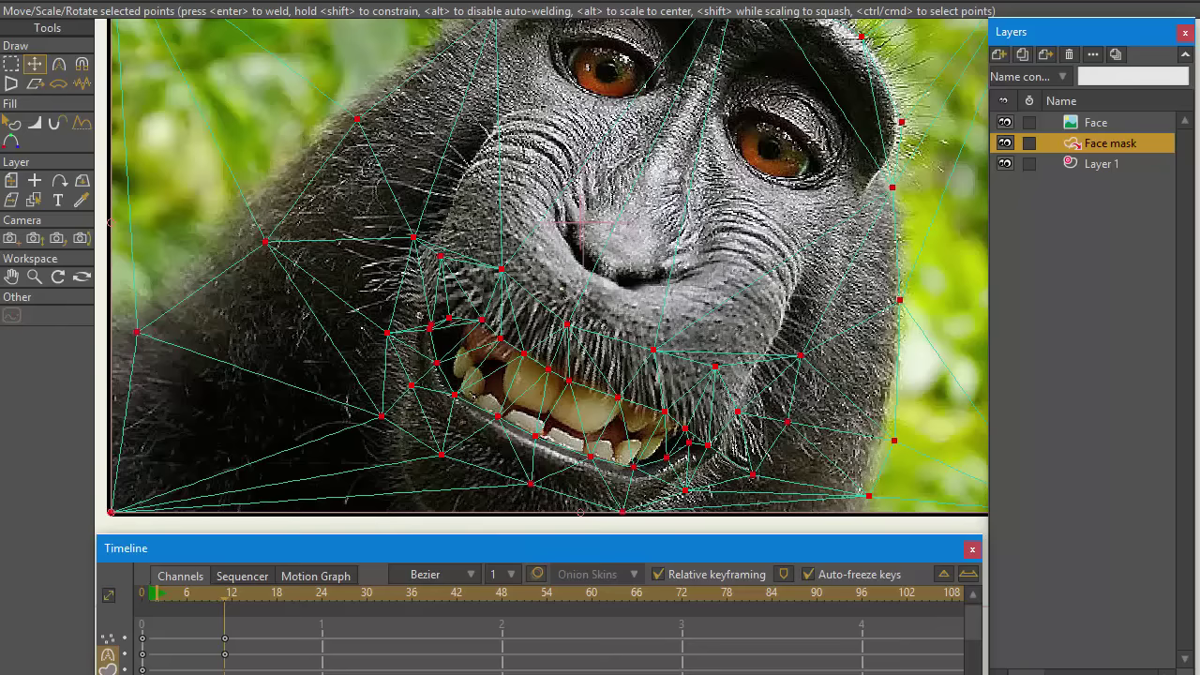
Raise the mouth's upper edge line slightly and adjust the curve above the upper lip on Layer 1 at frame 11
{"action": "left_click", "coordinate": [1103, 161]}
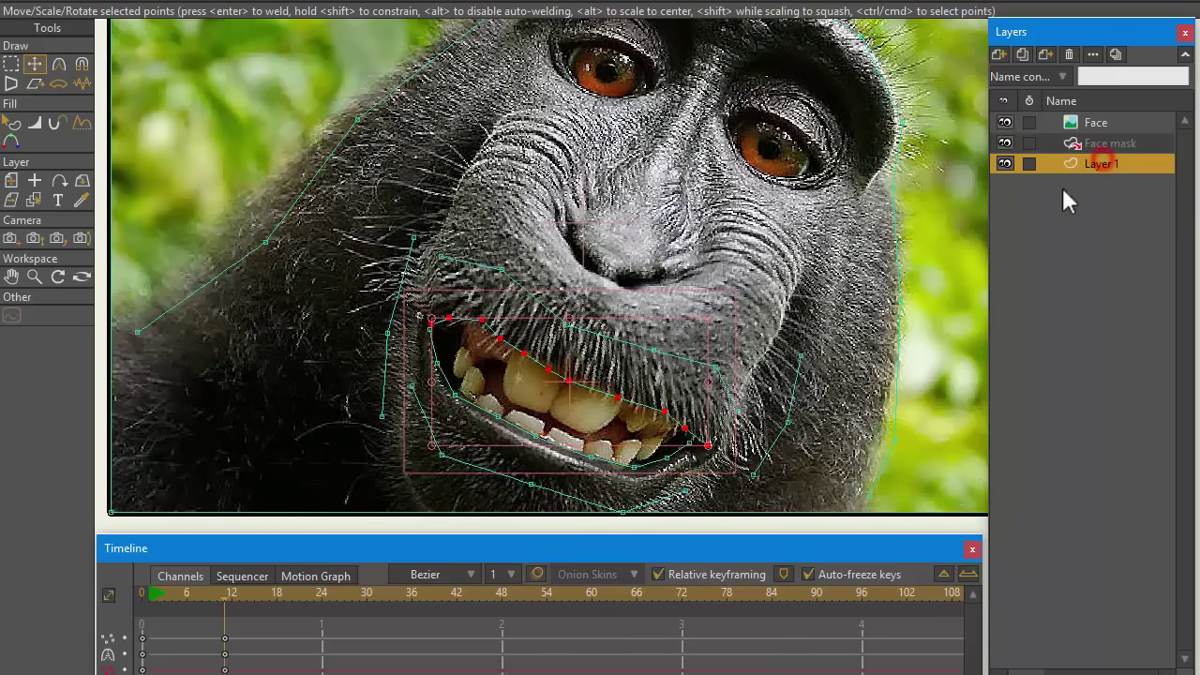
{"action": "left_click_drag", "start_coordinate": [596, 392], "coordinate": [619, 347]}
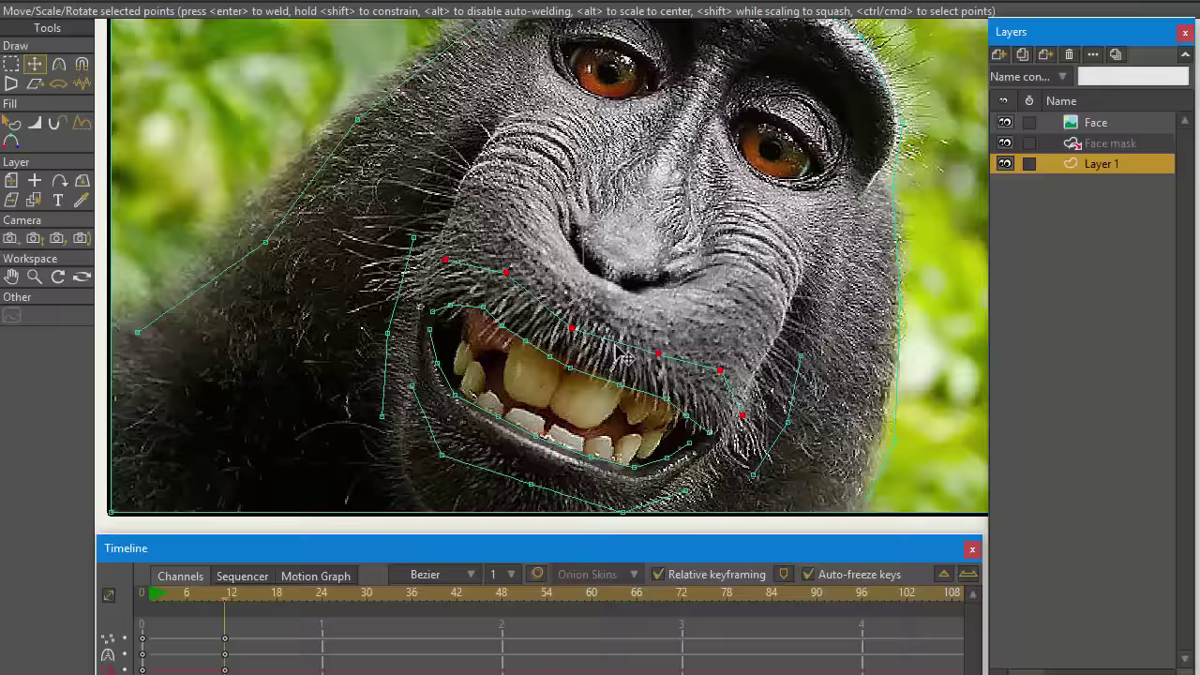
{"action": "double_click", "coordinate": [589, 375]}
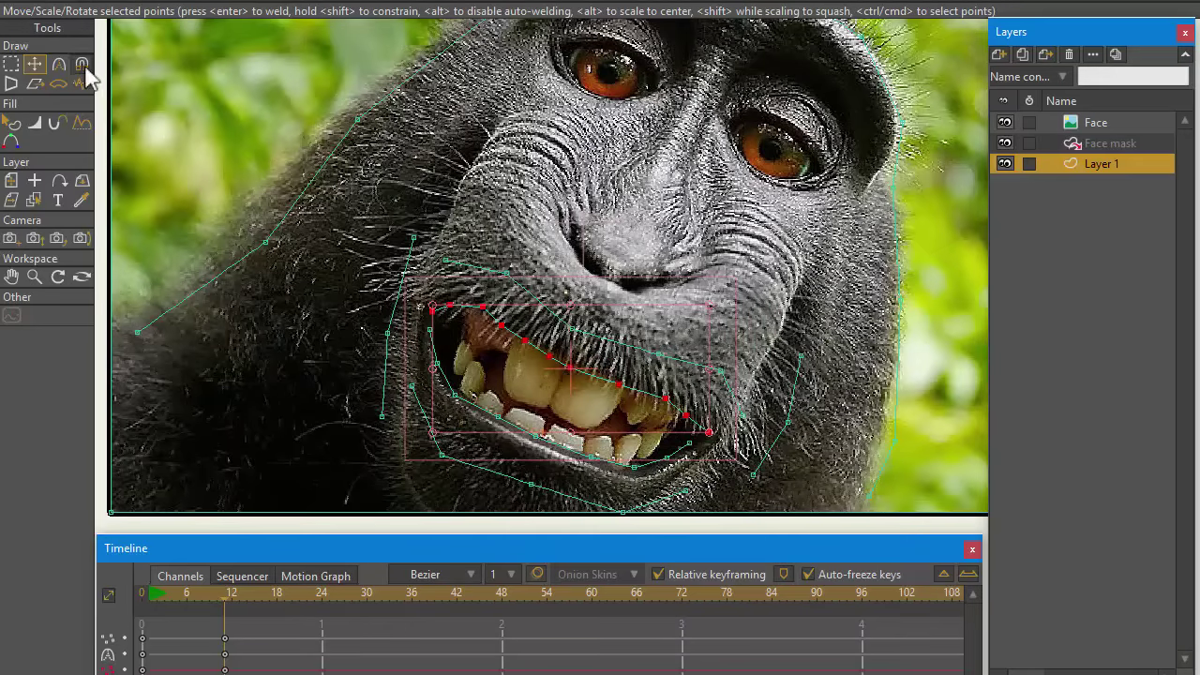
Pull the mouth's lower edge line on Layer 1 up over the teeth with the Magnet tool to close the mouth at frame 11
{"action": "double_click", "coordinate": [460, 395]}
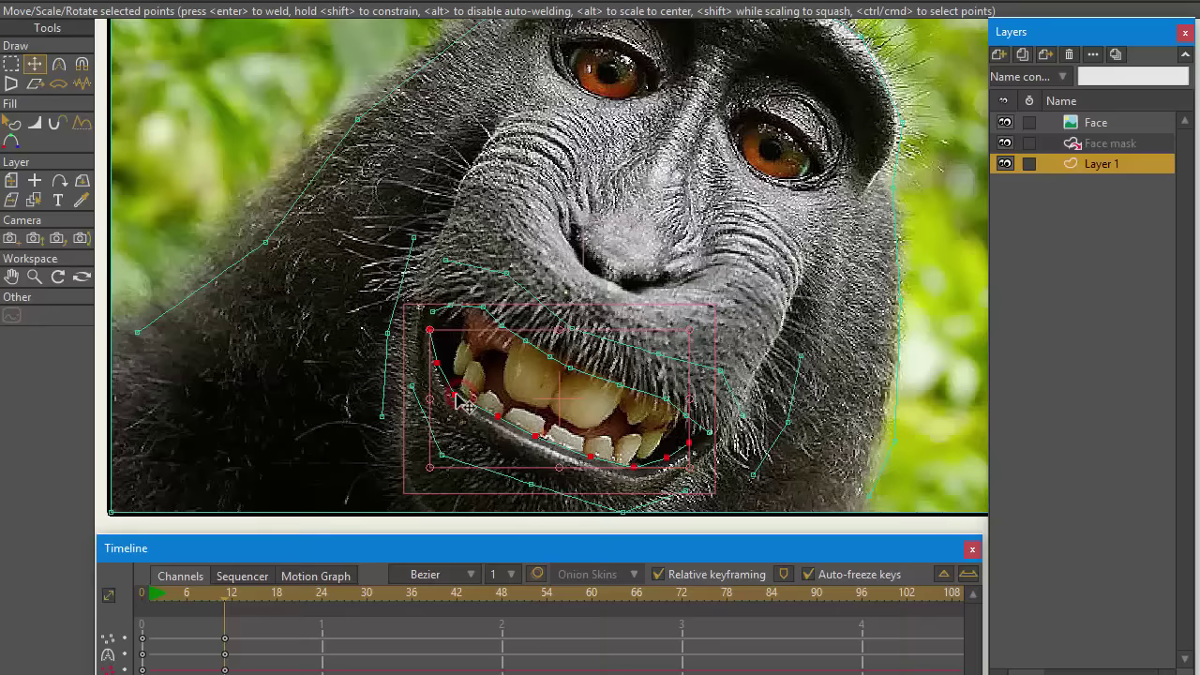
{"action": "left_click", "coordinate": [83, 64]}
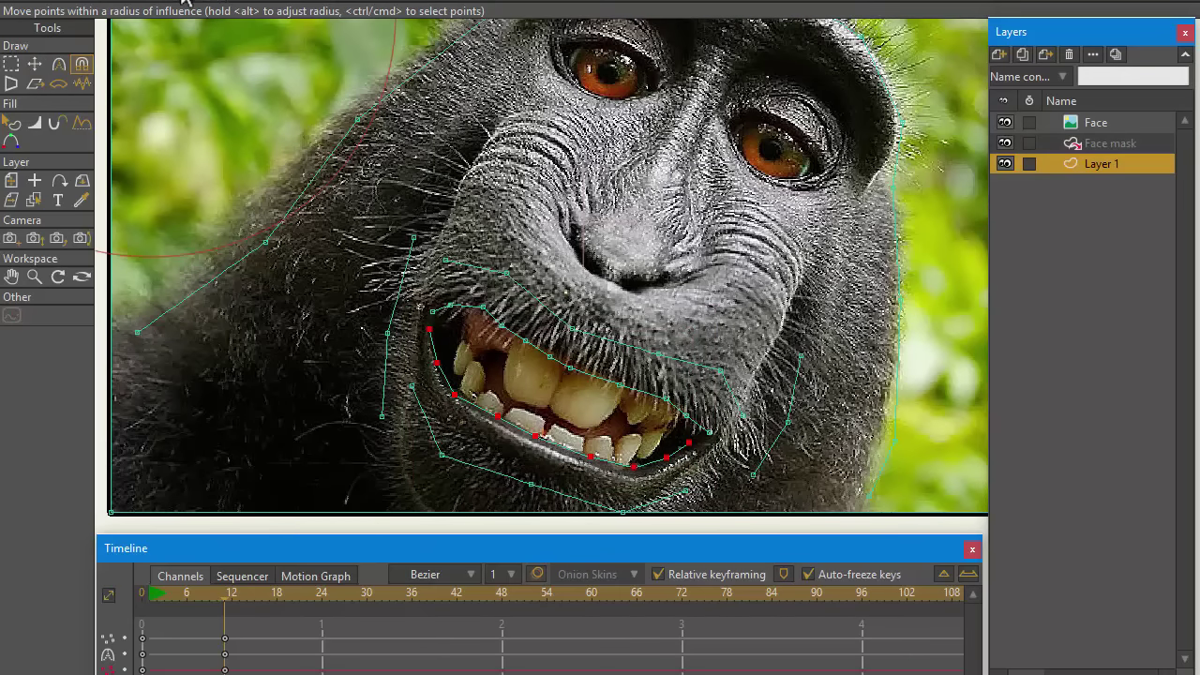
{"action": "left_click_drag", "start_coordinate": [649, 457], "coordinate": [677, 440]}
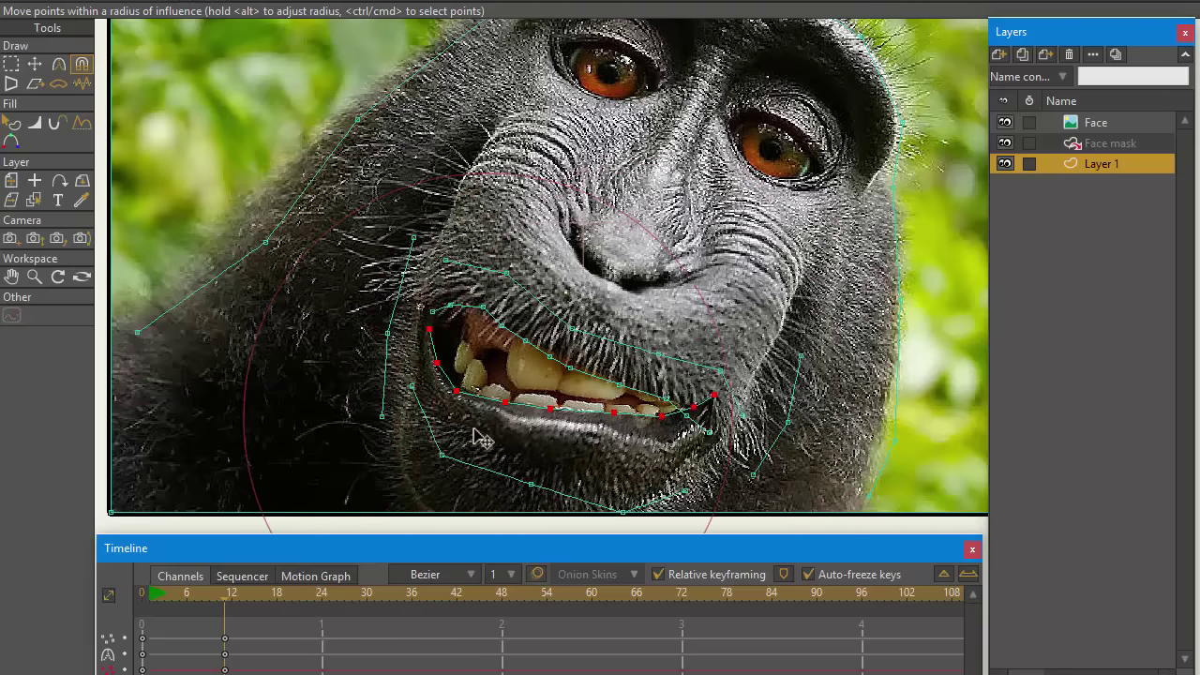
{"action": "left_click_drag", "start_coordinate": [475, 438], "coordinate": [489, 394]}
{"action": "left_click_drag", "start_coordinate": [388, 386], "coordinate": [412, 368]}
{"action": "left_click_drag", "start_coordinate": [448, 384], "coordinate": [467, 361]}
{"action": "left_click_drag", "start_coordinate": [610, 437], "coordinate": [611, 412]}
{"action": "left_click_drag", "start_coordinate": [709, 441], "coordinate": [720, 430]}
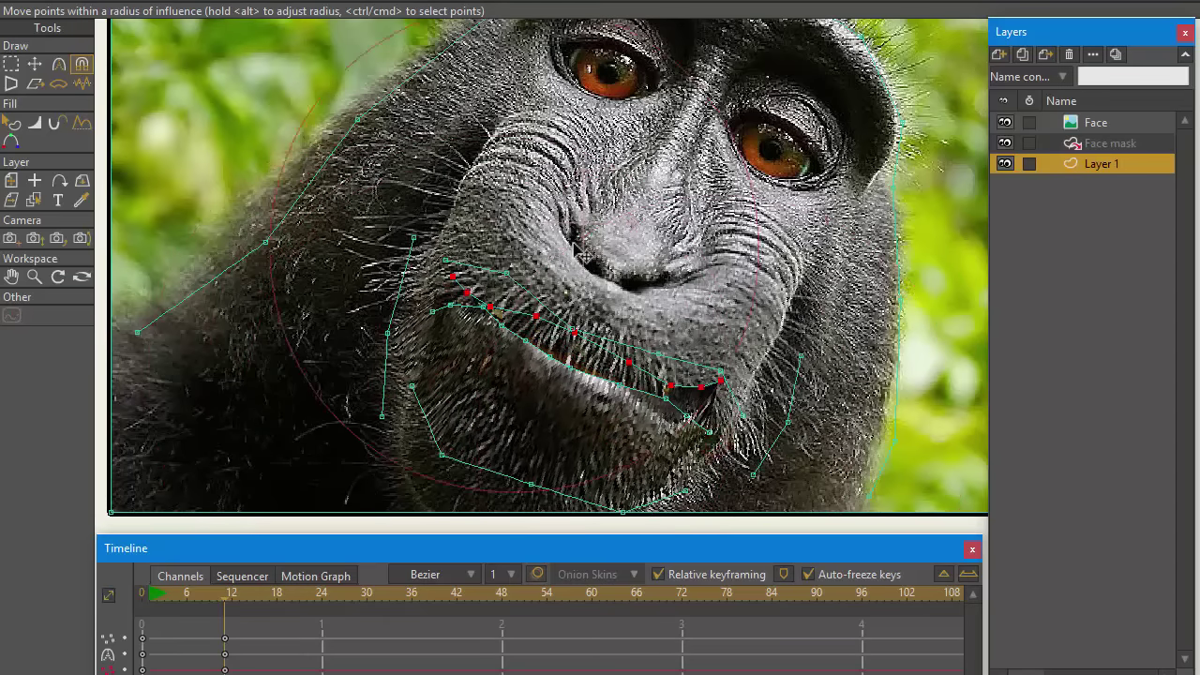
Fine-tune the raised lower edge line with the Magnet tool so it follows the mouth's upper edge line
{"action": "left_click_drag", "start_coordinate": [643, 232], "coordinate": [625, 262]}
{"action": "left_click_drag", "start_coordinate": [616, 151], "coordinate": [633, 210]}
{"action": "left_click_drag", "start_coordinate": [440, 315], "coordinate": [450, 312]}
{"action": "mouse_move", "coordinate": [736, 463]}
{"action": "left_mouse_down"}
{"action": "mouse_move", "coordinate": [737, 441]}
{"action": "mouse_move", "coordinate": [775, 442]}
{"action": "mouse_move", "coordinate": [741, 449]}
{"action": "left_mouse_up"}
{"action": "mouse_move", "coordinate": [378, 272]}
{"action": "left_mouse_down"}
{"action": "mouse_move", "coordinate": [367, 281]}
{"action": "mouse_move", "coordinate": [380, 266]}
{"action": "left_mouse_up"}
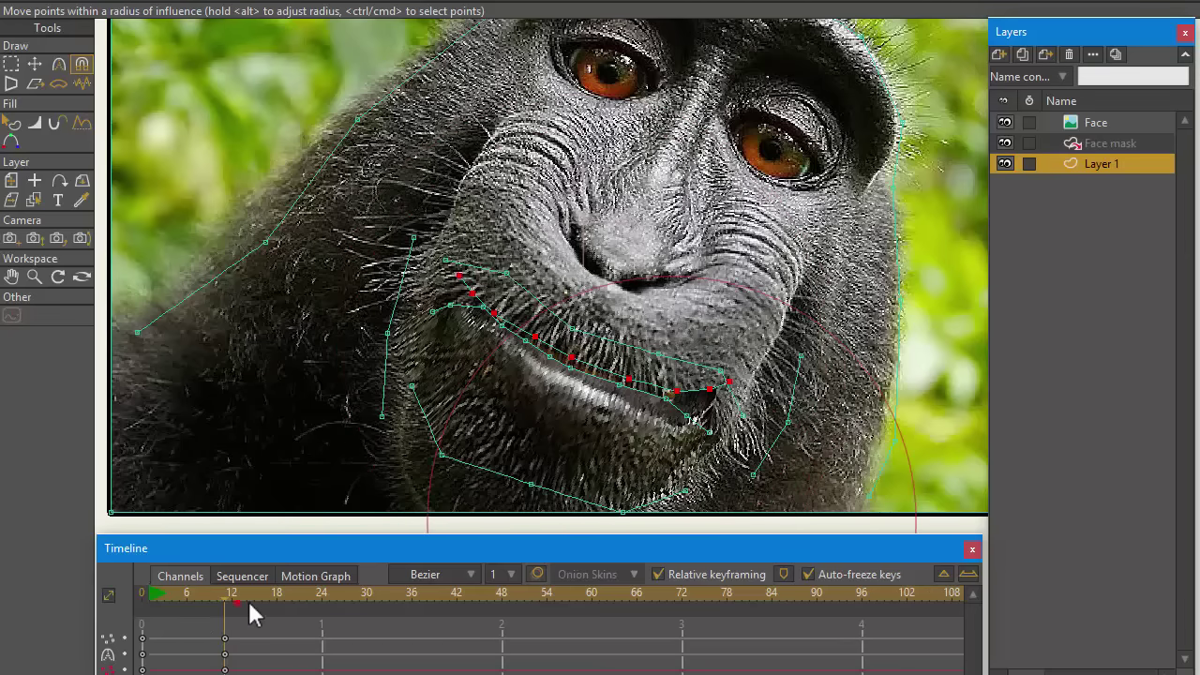
At frame 18, lift both ends of the mouth's upper edge line with the Magnet tool to reopen the mouth
{"action": "left_click", "coordinate": [279, 600]}
{"action": "key", "text": "t"}
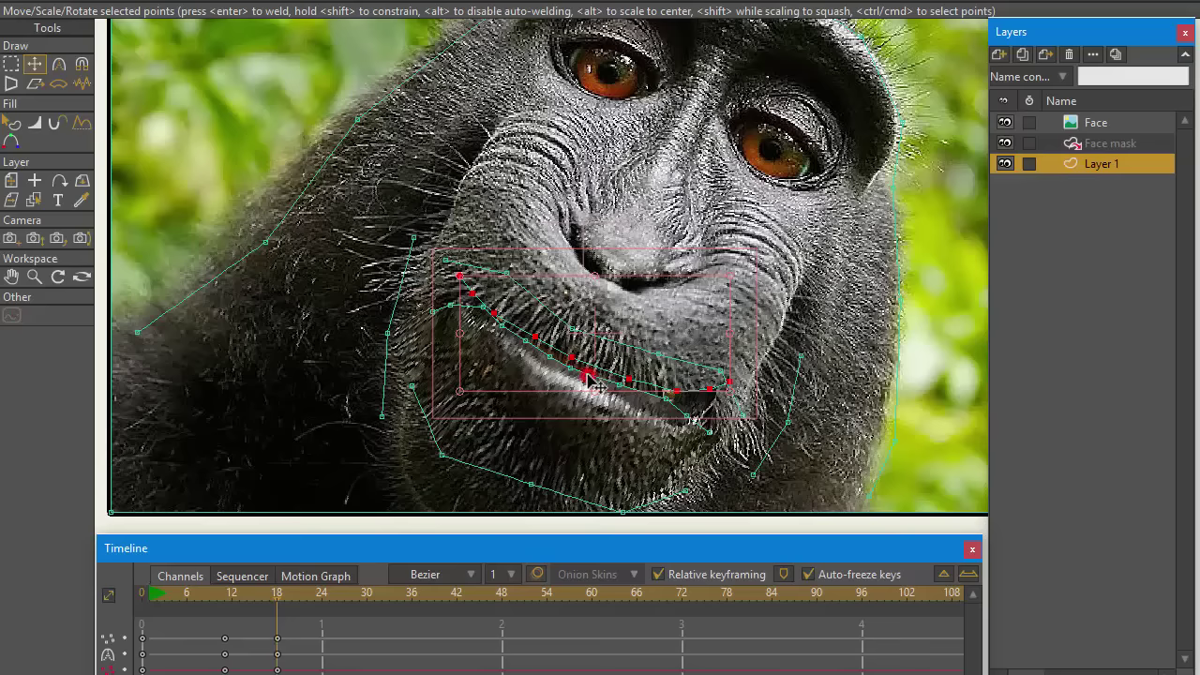
{"action": "left_click", "coordinate": [587, 374]}
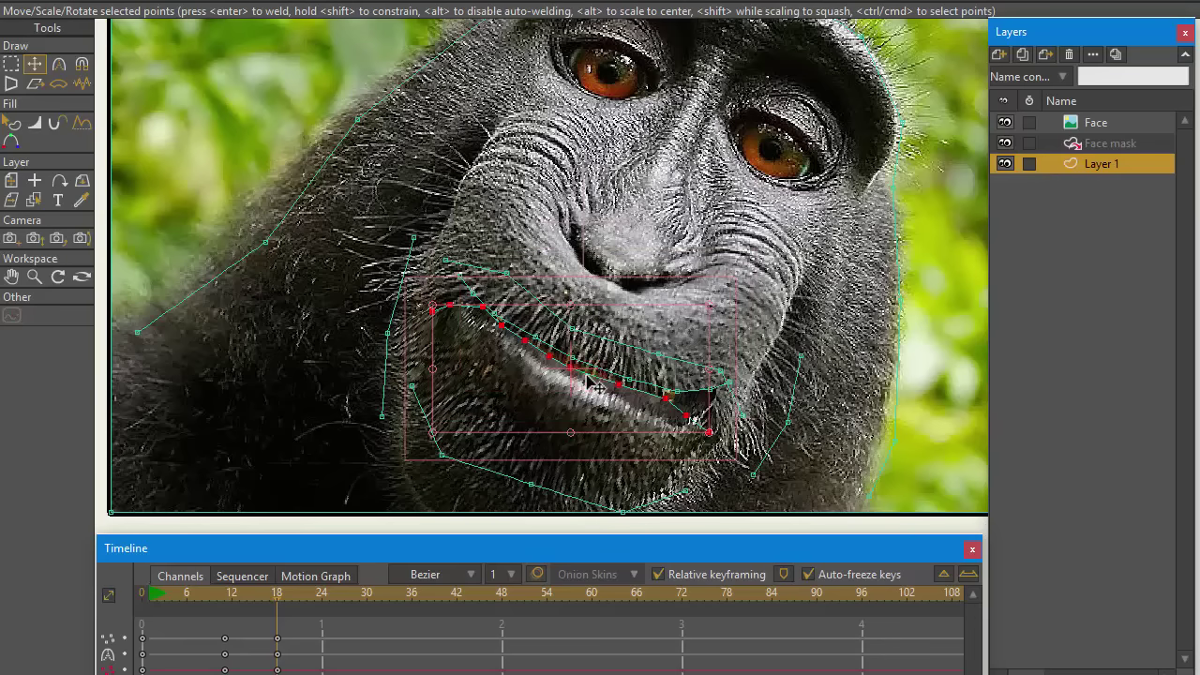
{"action": "left_click", "coordinate": [82, 65]}
{"action": "left_click_drag", "start_coordinate": [424, 308], "coordinate": [459, 250]}
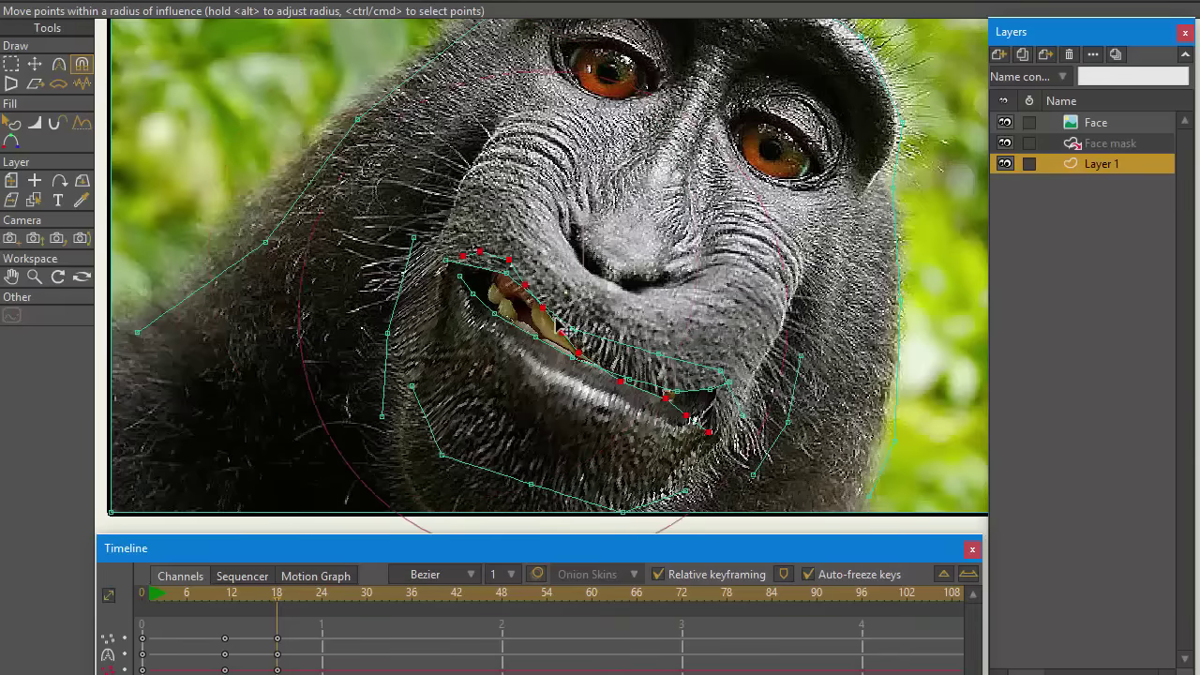
{"action": "left_click_drag", "start_coordinate": [687, 421], "coordinate": [705, 373]}
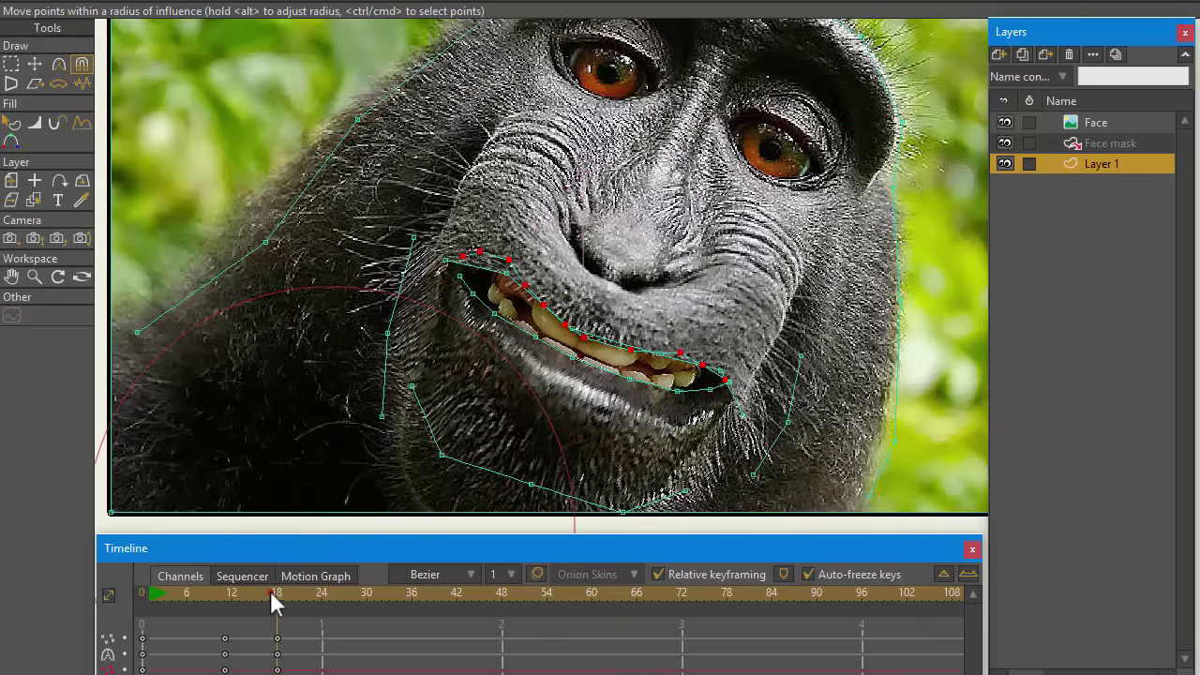
Scrub the mouth animation back to frame 0
{"action": "left_click_drag", "start_coordinate": [270, 592], "coordinate": [116, 600]}
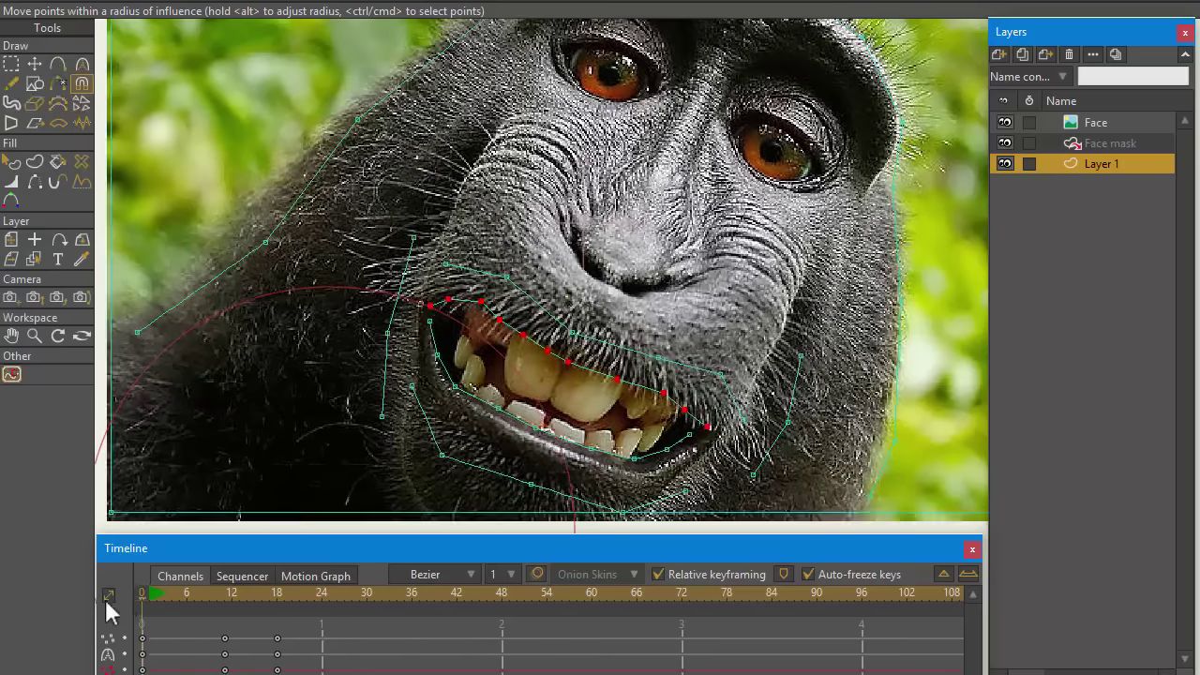
{"action": "scroll", "coordinate": [450, 336], "scroll_direction": "down", "scroll_amount": 4}
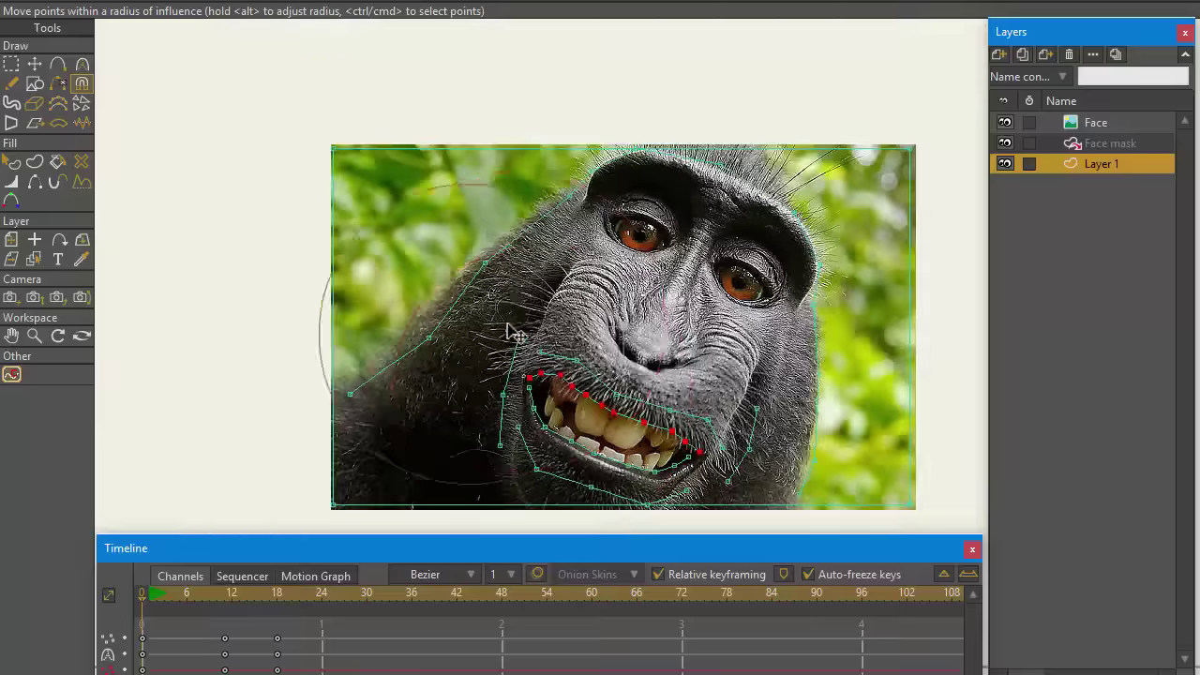
{"action": "left_click_drag", "start_coordinate": [514, 329], "coordinate": [503, 262]}
{"action": "scroll", "coordinate": [504, 281], "scroll_direction": "up", "scroll_amount": 2}
{"action": "left_click_drag", "start_coordinate": [526, 306], "coordinate": [542, 348]}
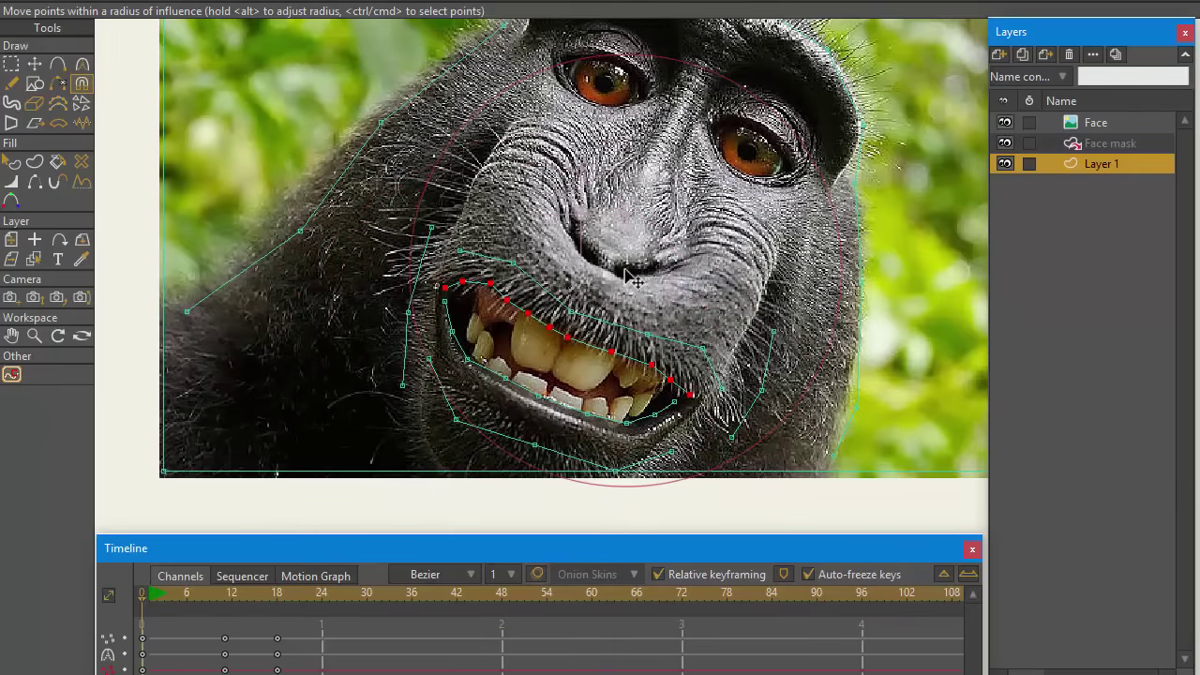
{"action": "left_click_drag", "start_coordinate": [636, 257], "coordinate": [638, 296]}
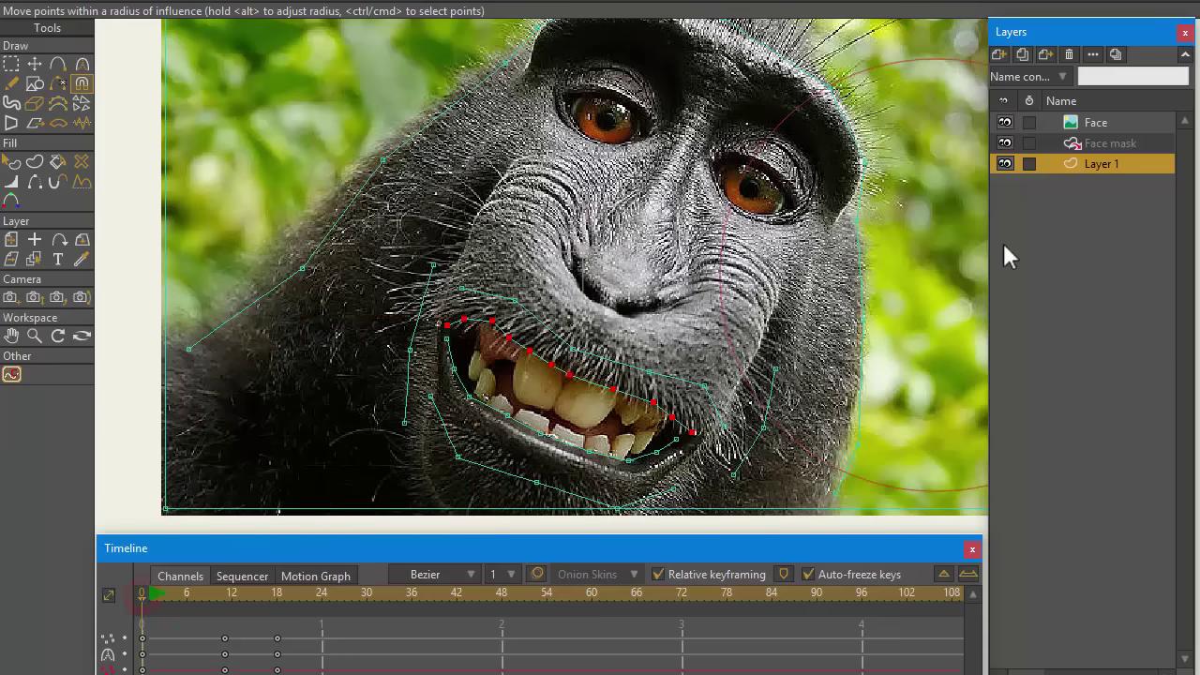
On the Face mask layer, delete all mesh edges crossing the mouth opening, hiding the Face image during the edit and showing it again
{"action": "left_click", "coordinate": [11, 63]}
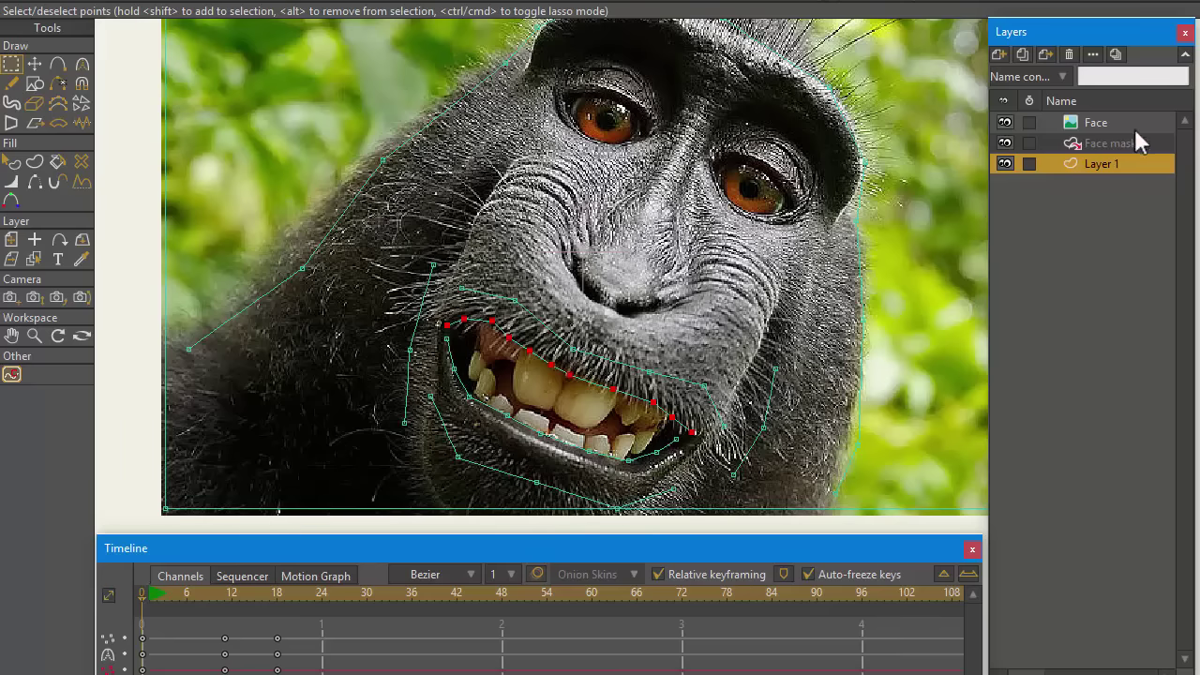
{"action": "left_click", "coordinate": [1119, 143]}
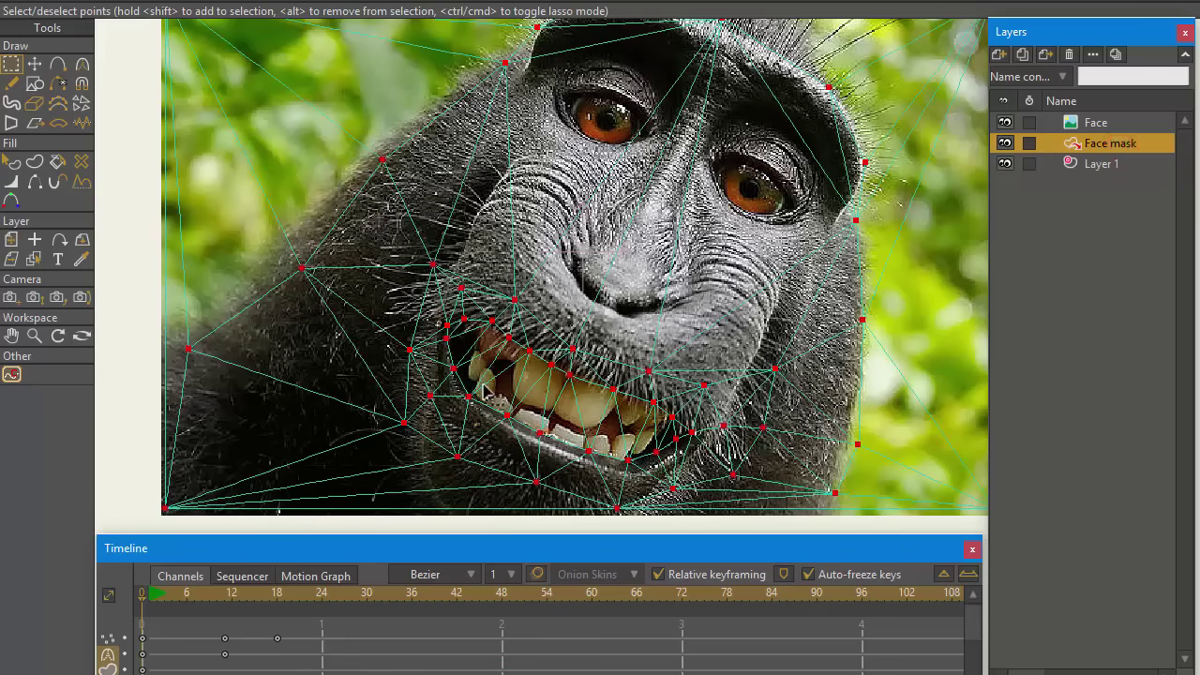
{"action": "left_click", "coordinate": [58, 82]}
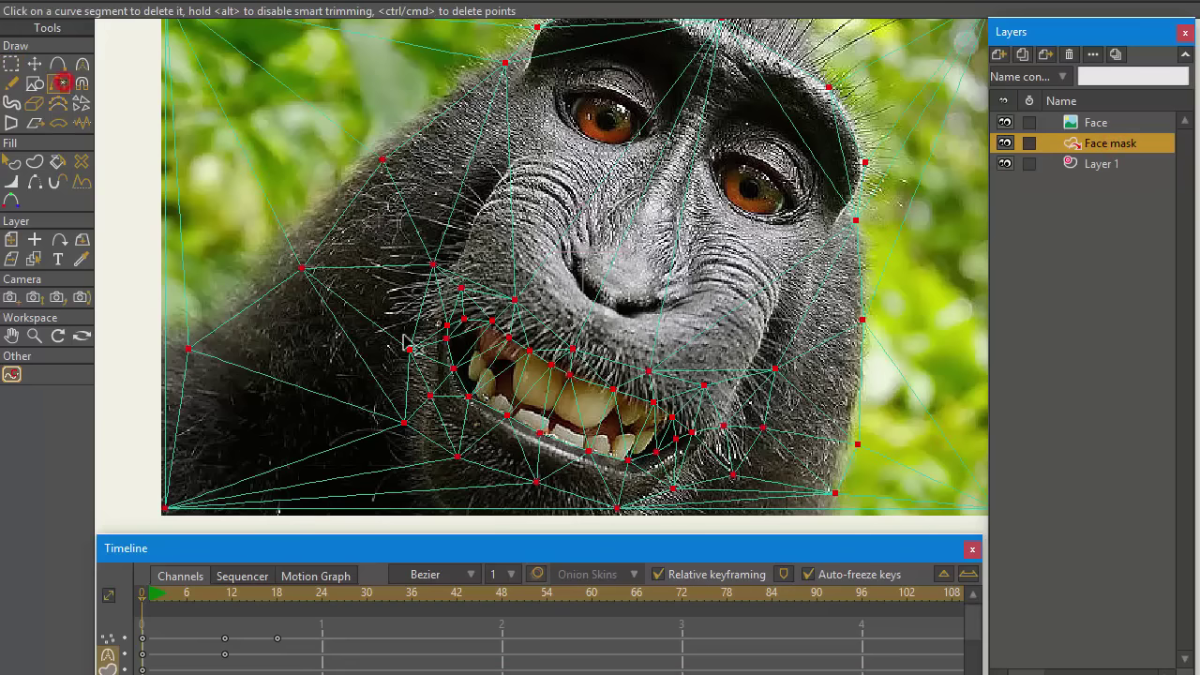
{"action": "scroll", "coordinate": [548, 361], "scroll_direction": "up", "scroll_amount": 2}
{"action": "scroll", "coordinate": [544, 361], "scroll_direction": "up", "scroll_amount": 2}
{"action": "left_click_drag", "start_coordinate": [435, 334], "coordinate": [484, 380]}
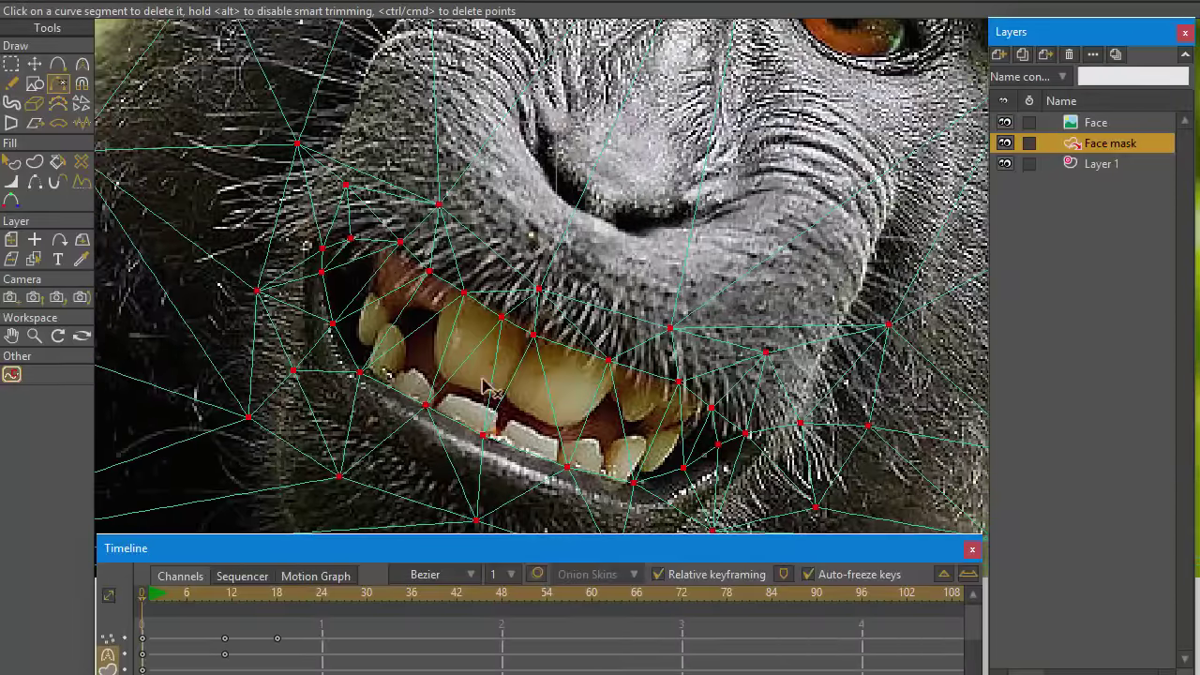
{"action": "left_click", "coordinate": [1005, 123]}
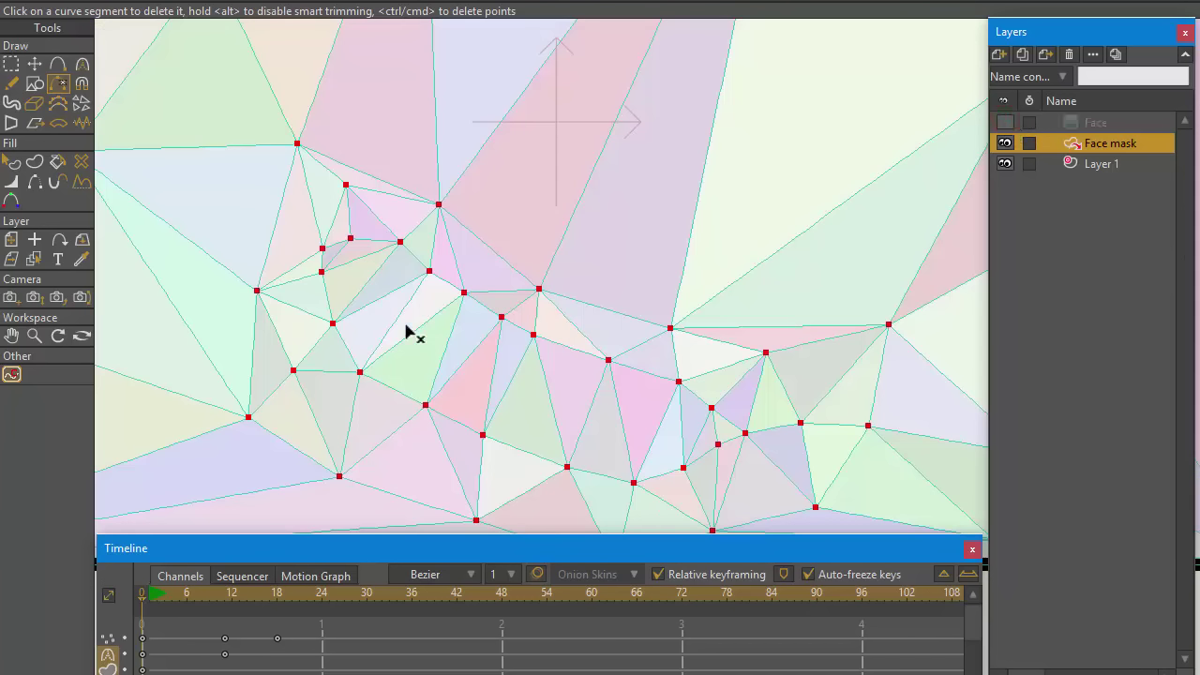
{"action": "mouse_move", "coordinate": [692, 424]}
{"action": "left_mouse_down"}
{"action": "mouse_move", "coordinate": [546, 400]}
{"action": "mouse_move", "coordinate": [399, 329]}
{"action": "mouse_move", "coordinate": [366, 292]}
{"action": "left_mouse_up"}
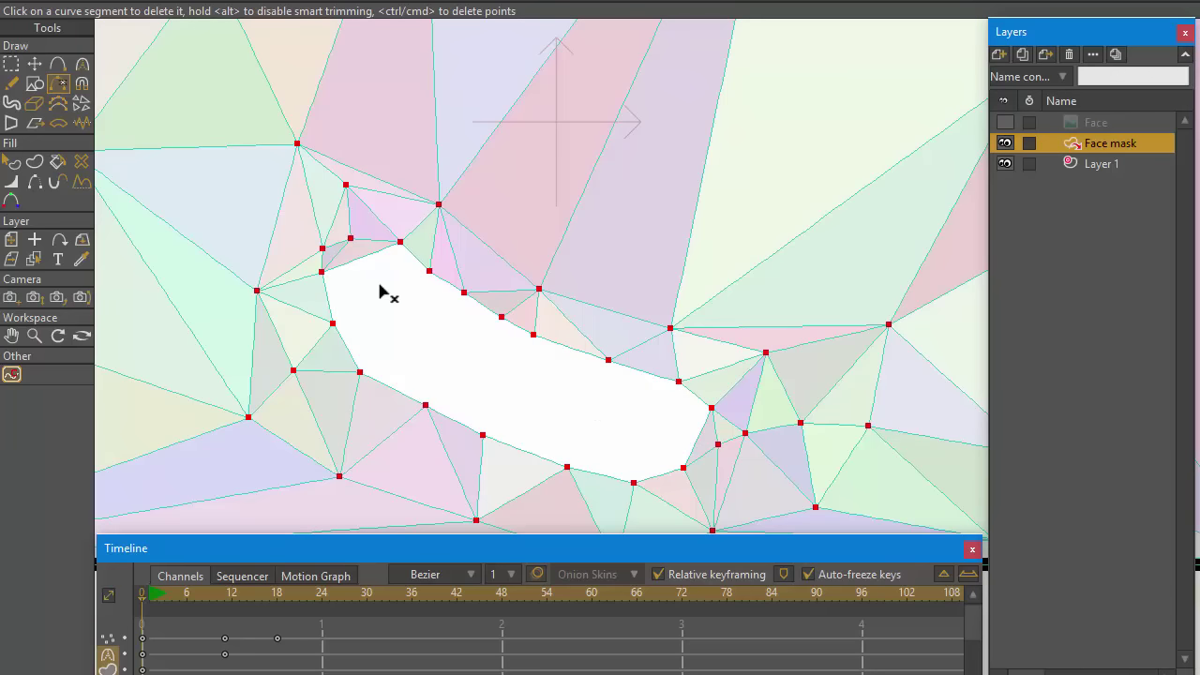
{"action": "left_click", "coordinate": [1005, 122]}
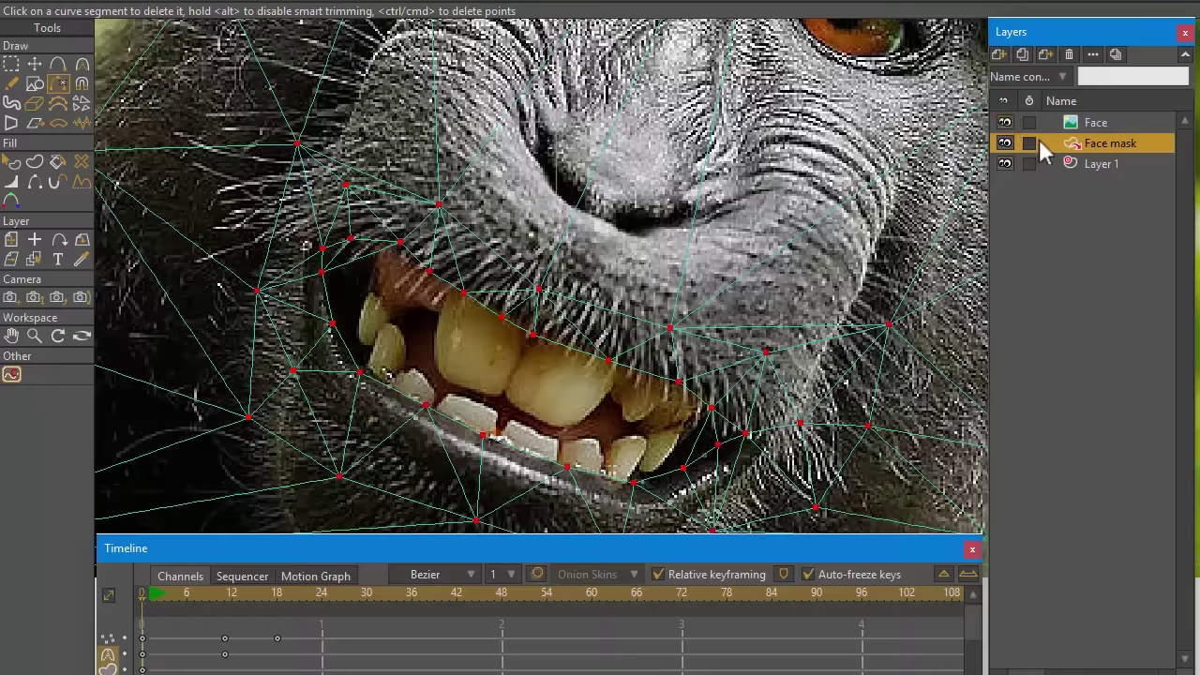
Scrub through the first frames to check the face warp with the mouth opening cut out
{"action": "left_click", "coordinate": [156, 594]}
{"action": "left_click_drag", "start_coordinate": [157, 600], "coordinate": [185, 608]}
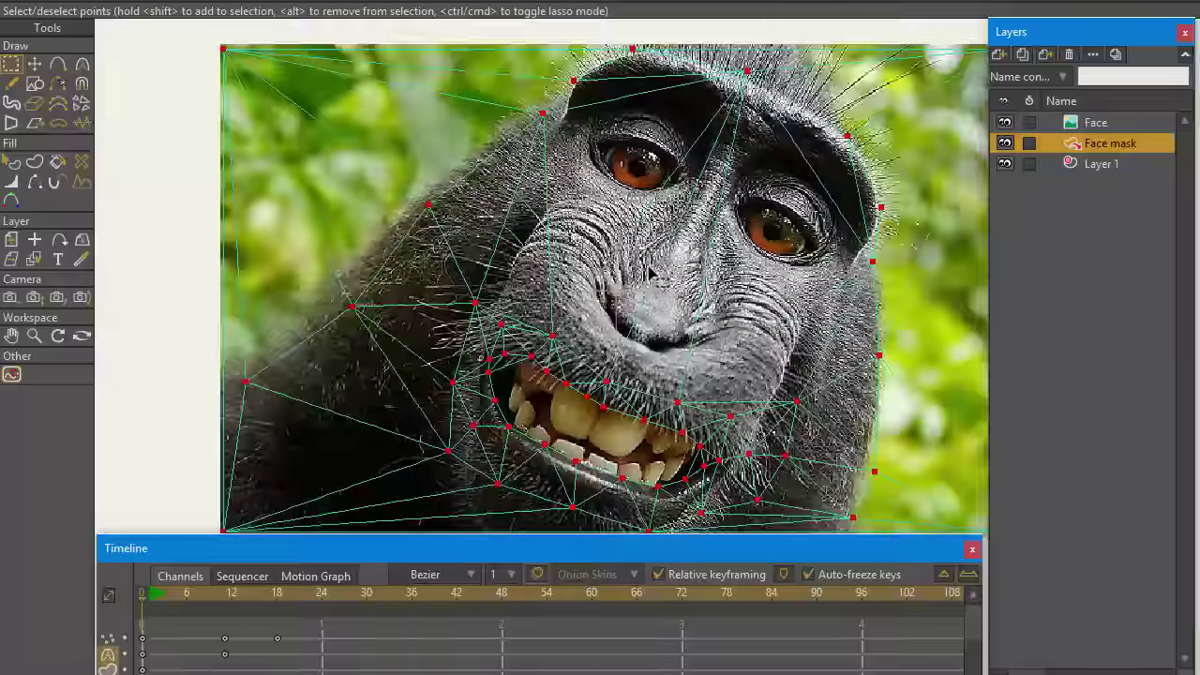
{"action": "left_click_drag", "start_coordinate": [653, 272], "coordinate": [644, 220]}
{"action": "scroll", "coordinate": [606, 251], "scroll_direction": "down", "scroll_amount": 2}
Create a reference copy of the Face layer and rename it Teeth
{"action": "left_click", "coordinate": [1097, 124]}
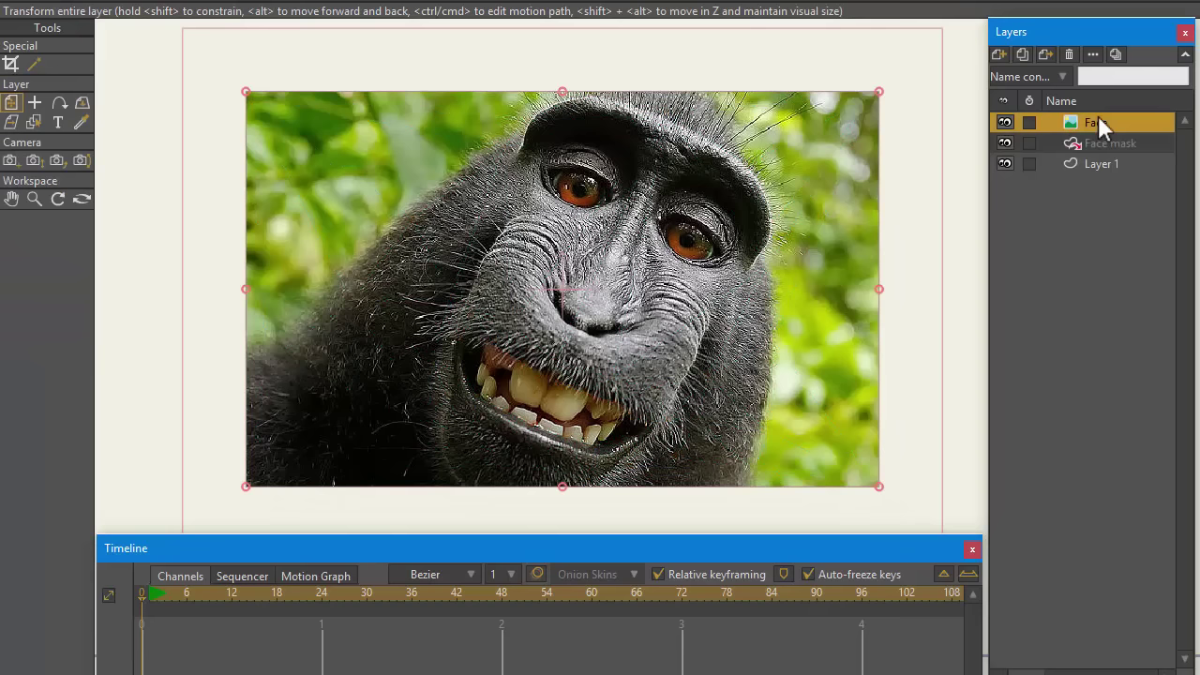
{"action": "left_click", "coordinate": [1048, 54]}
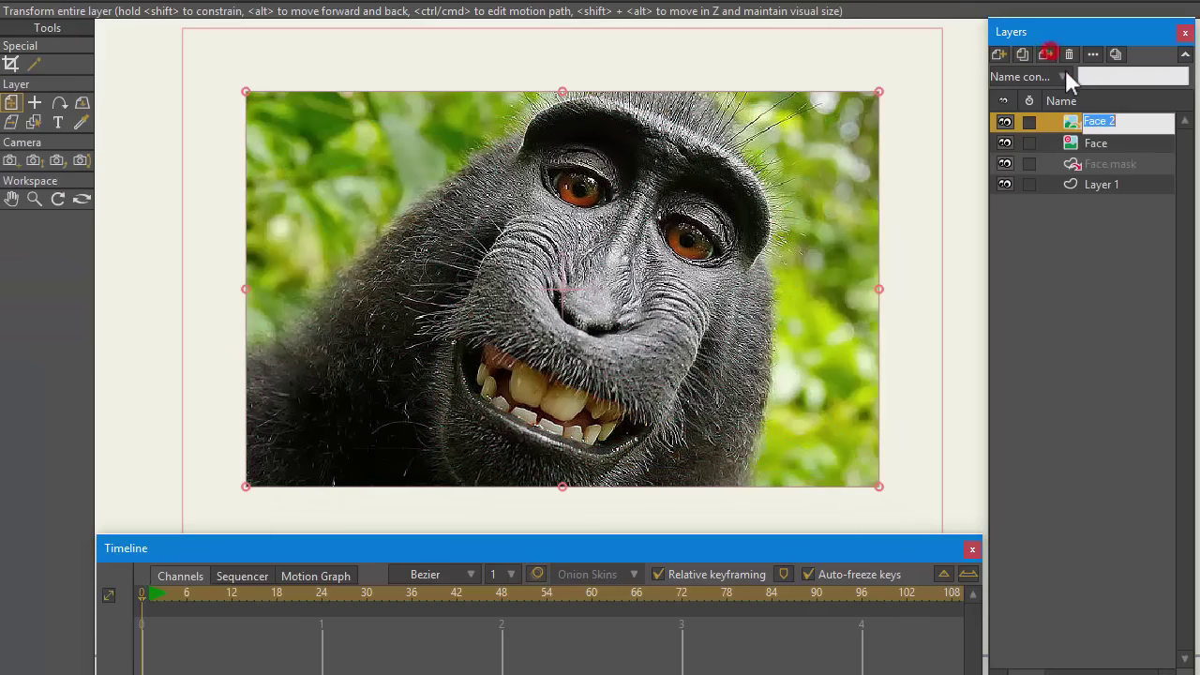
{"action": "left_click", "coordinate": [1074, 127]}
{"action": "double_click", "coordinate": [1105, 122]}
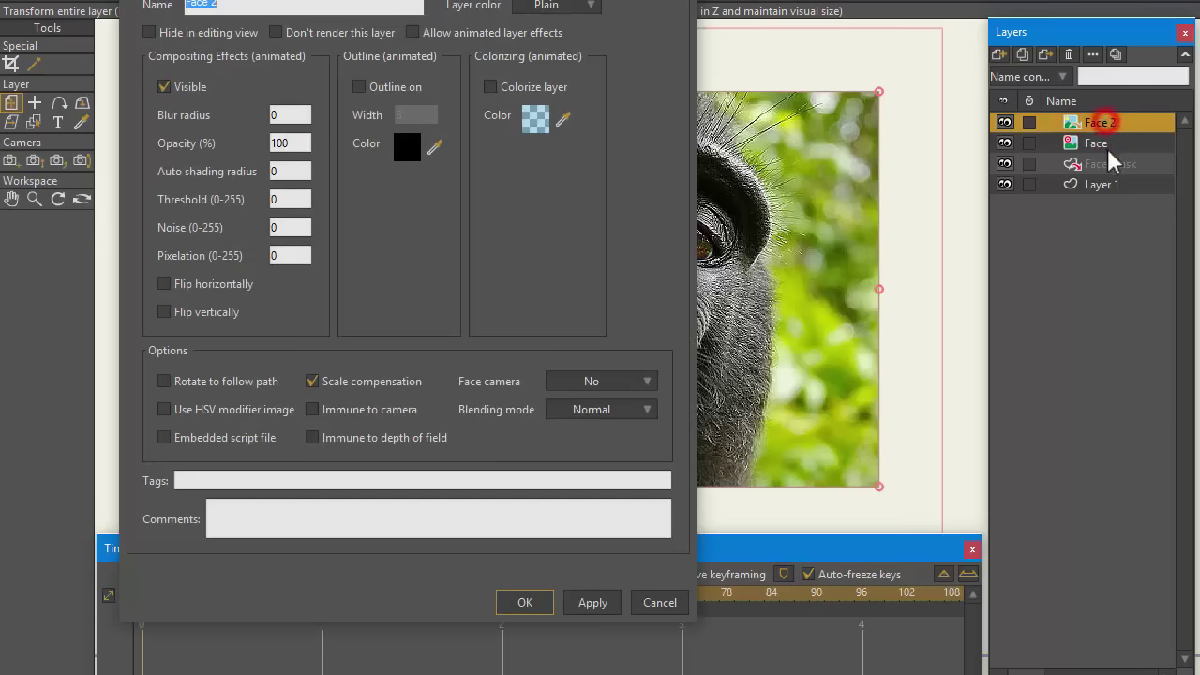
{"action": "left_click", "coordinate": [250, 4]}
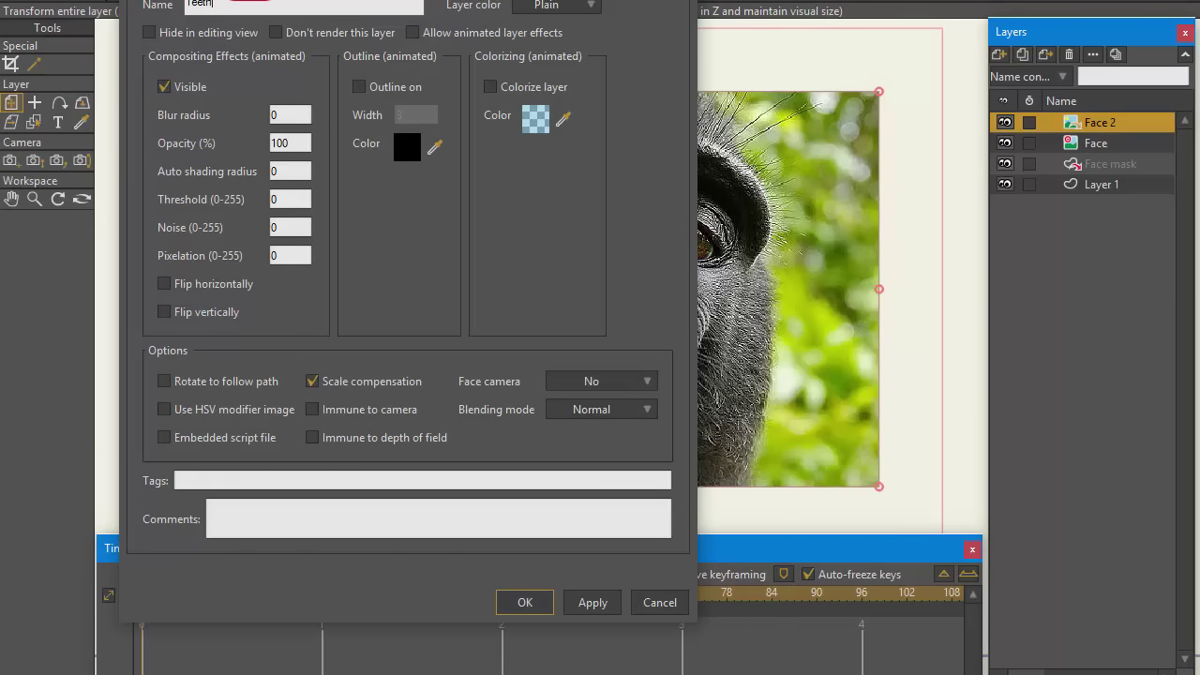
{"action": "key", "text": "Return"}
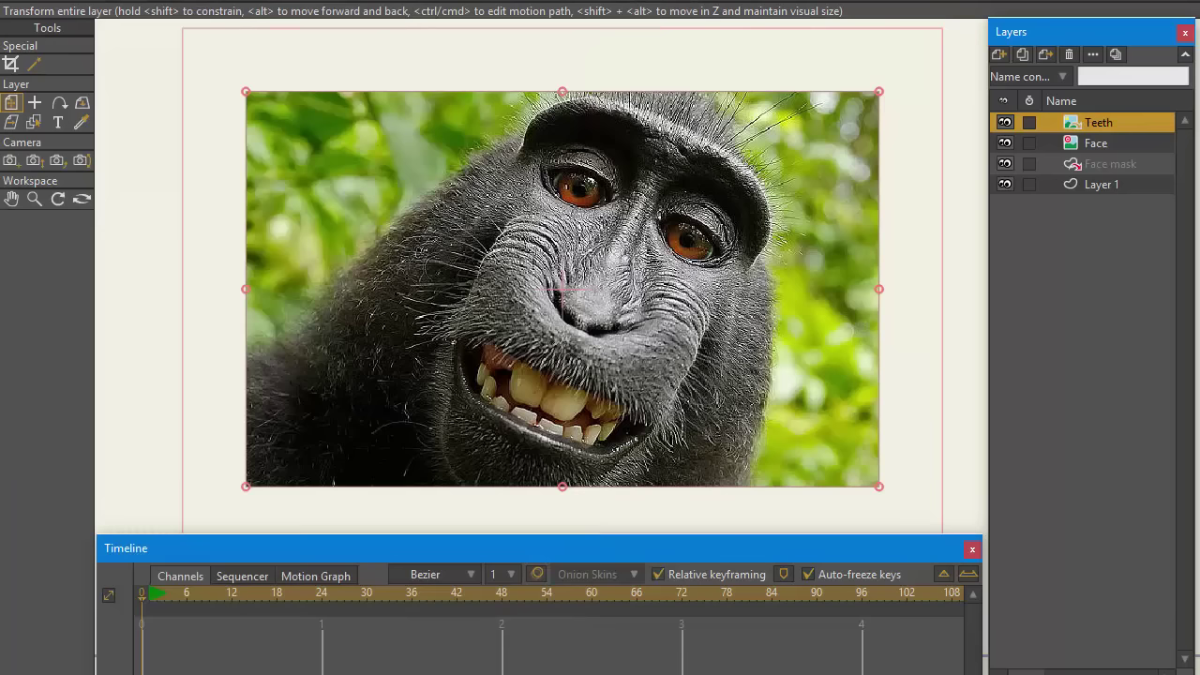
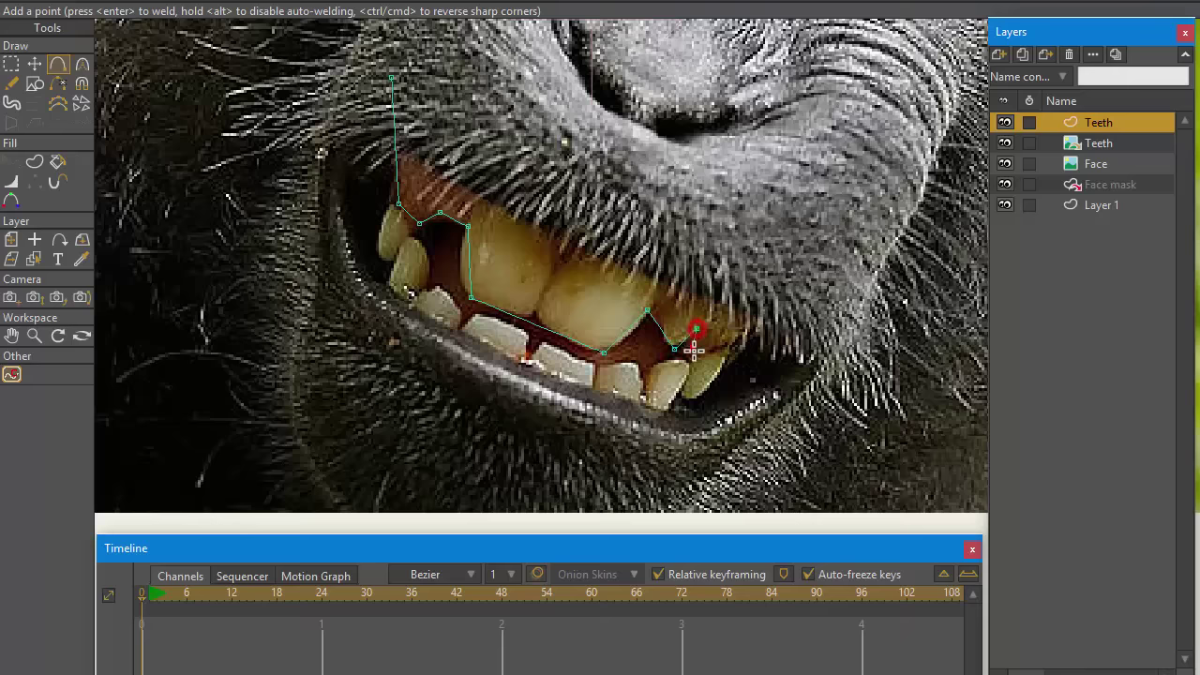
Complete the closed outline around the upper teeth on the Teeth vector layer, adding an extra point on its upper edge above the lip
{"action": "left_click", "coordinate": [692, 352]}
{"action": "left_click", "coordinate": [746, 335]}
{"action": "left_click", "coordinate": [846, 292]}
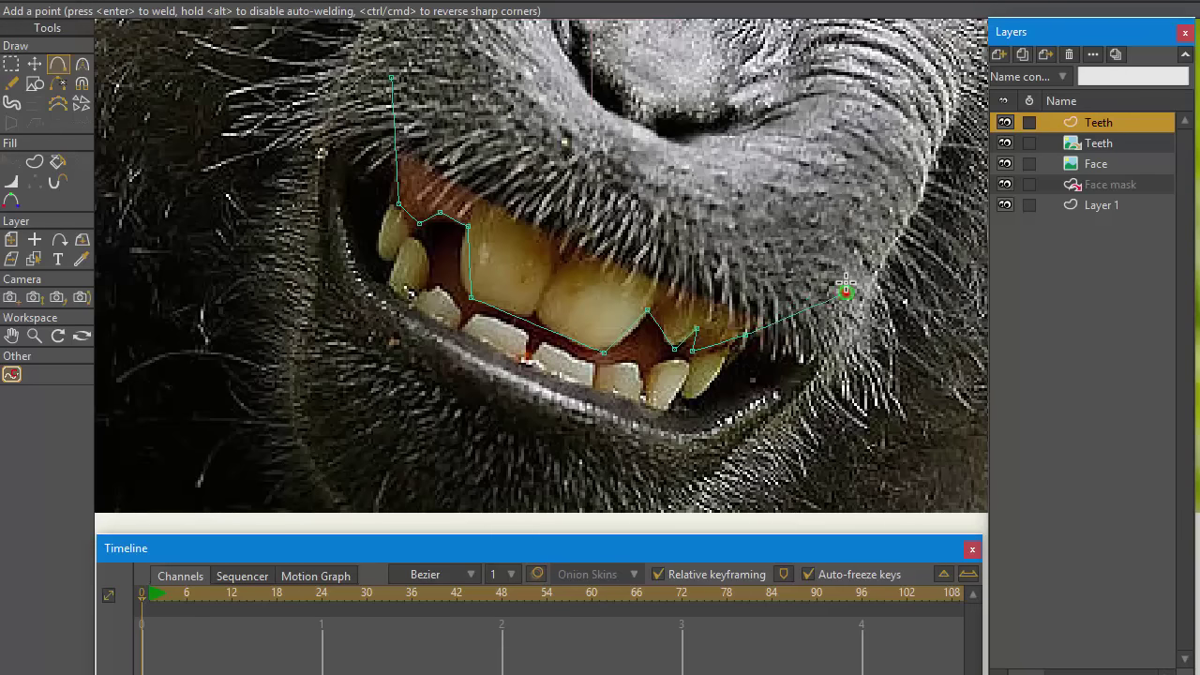
{"action": "left_click", "coordinate": [845, 148]}
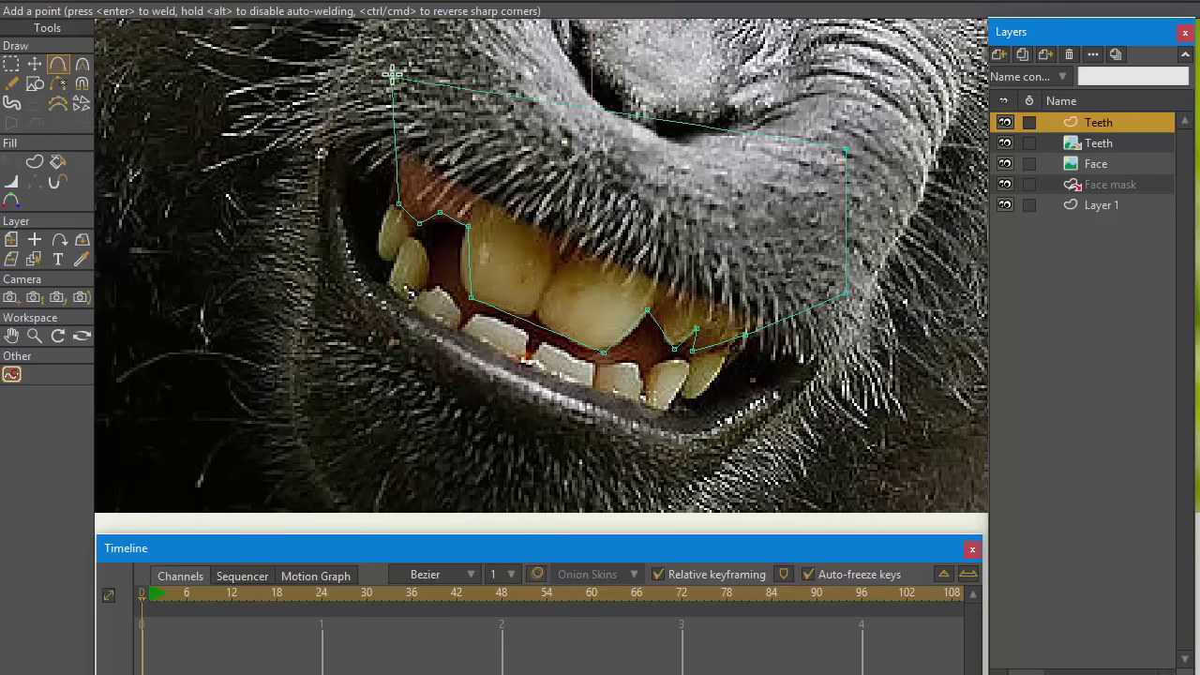
{"action": "left_click_drag", "start_coordinate": [437, 82], "coordinate": [437, 30]}
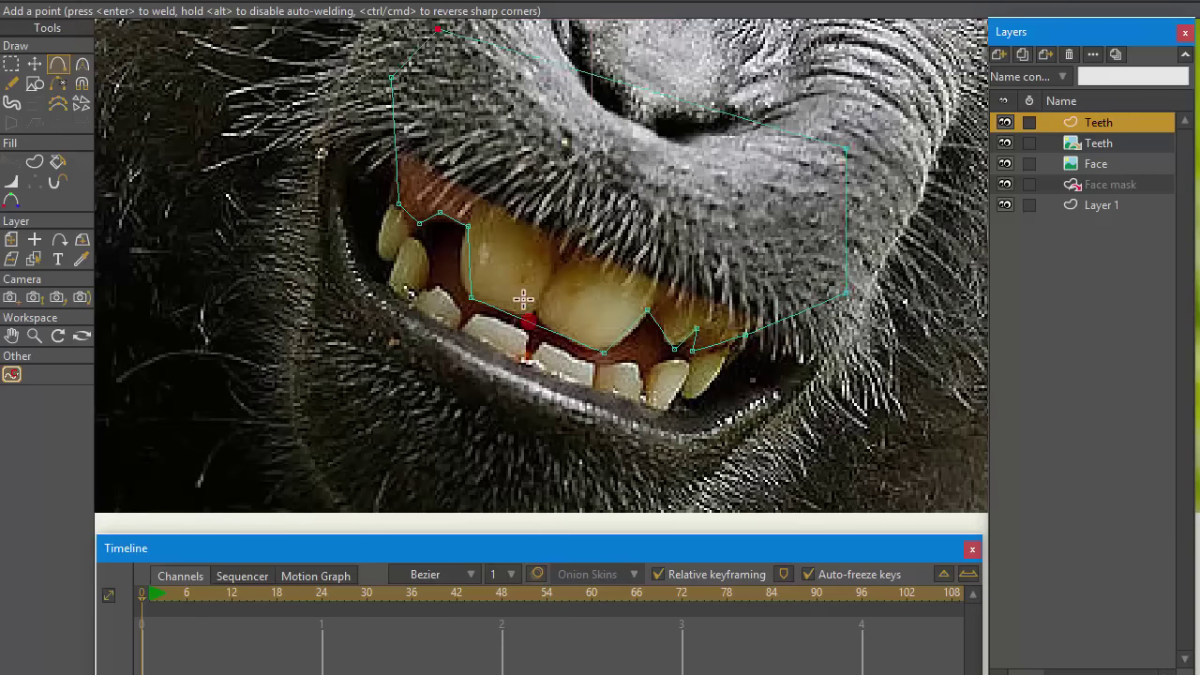
Add a point to the outline along the left side of the large front tooth and fit it to the tooth's edge
{"action": "left_click", "coordinate": [465, 282]}
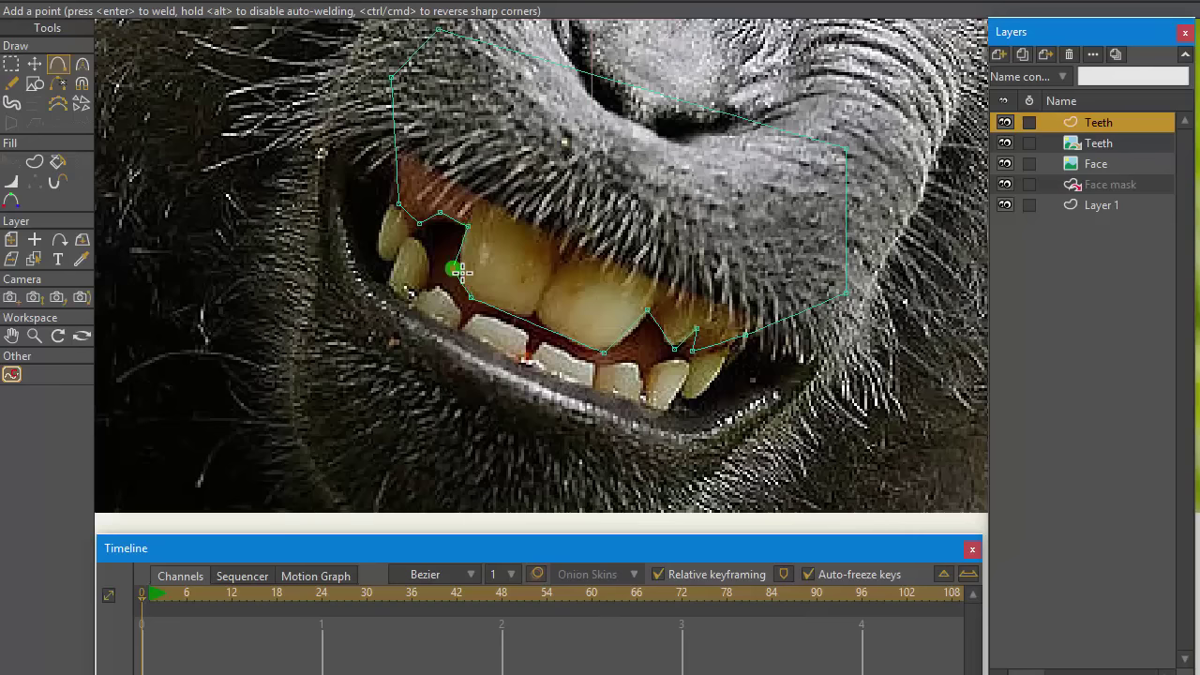
{"action": "key", "text": "t"}
{"action": "left_click", "coordinate": [452, 271]}
{"action": "key", "text": "a"}
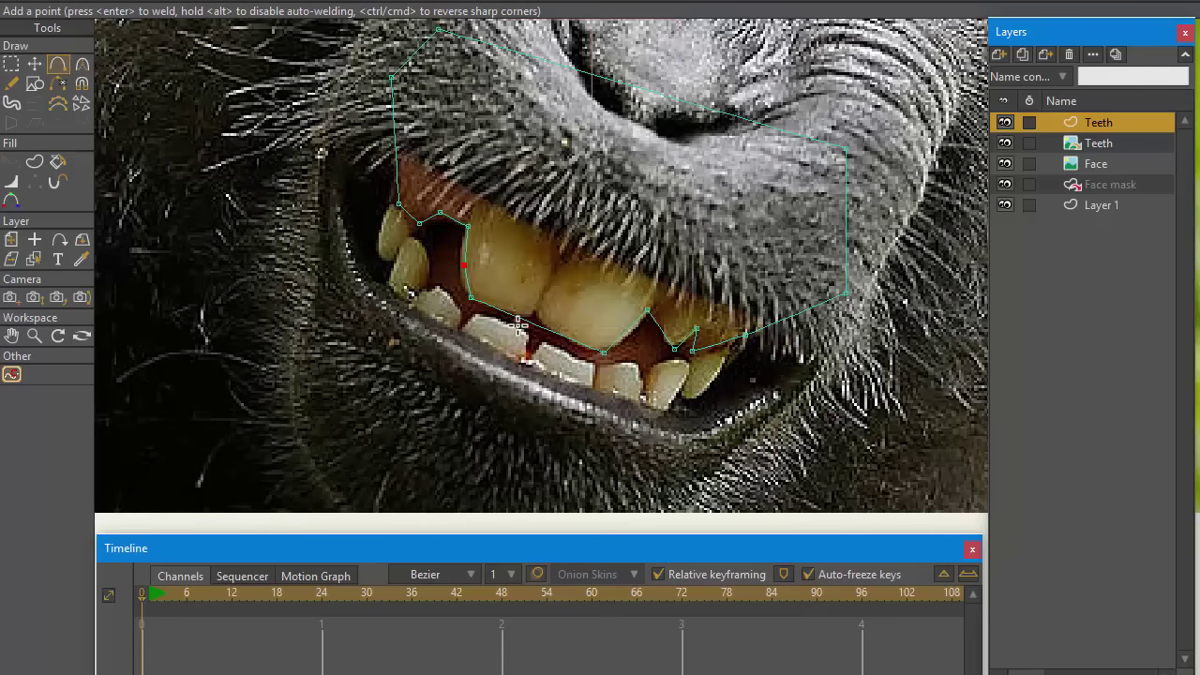
Add points to the upper teeth outline along the lower edges of the front and side teeth, fitting it to their shapes
{"action": "left_click", "coordinate": [522, 321]}
{"action": "mouse_move", "coordinate": [533, 328]}
{"action": "left_mouse_down"}
{"action": "mouse_move", "coordinate": [535, 308]}
{"action": "mouse_move", "coordinate": [545, 329]}
{"action": "left_mouse_up"}
{"action": "left_click", "coordinate": [571, 343]}
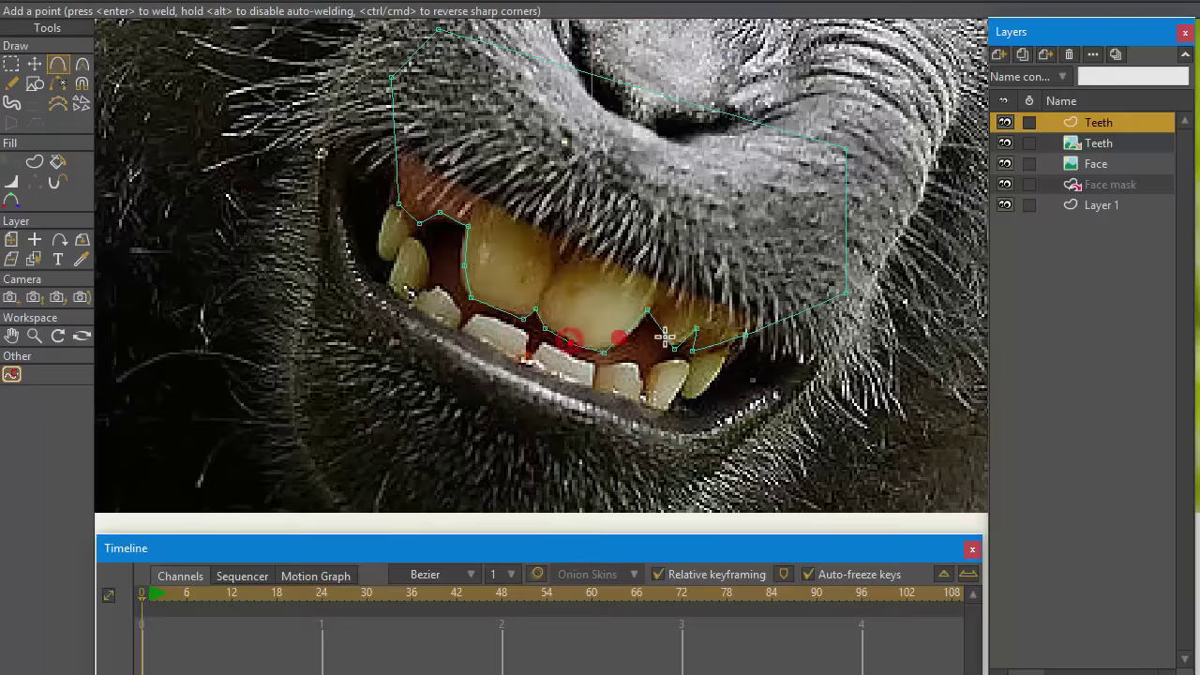
{"action": "left_click", "coordinate": [629, 328]}
{"action": "scroll", "coordinate": [687, 366], "scroll_direction": "up", "scroll_amount": 1}
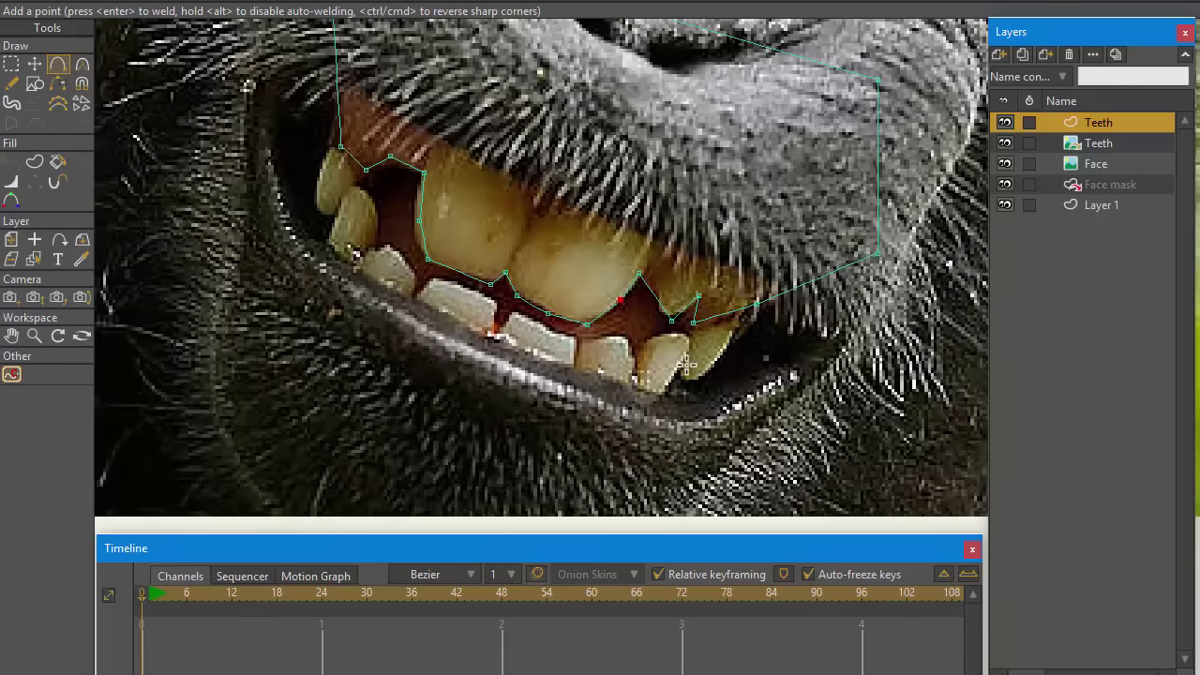
{"action": "scroll", "coordinate": [724, 315], "scroll_direction": "down", "scroll_amount": 4}
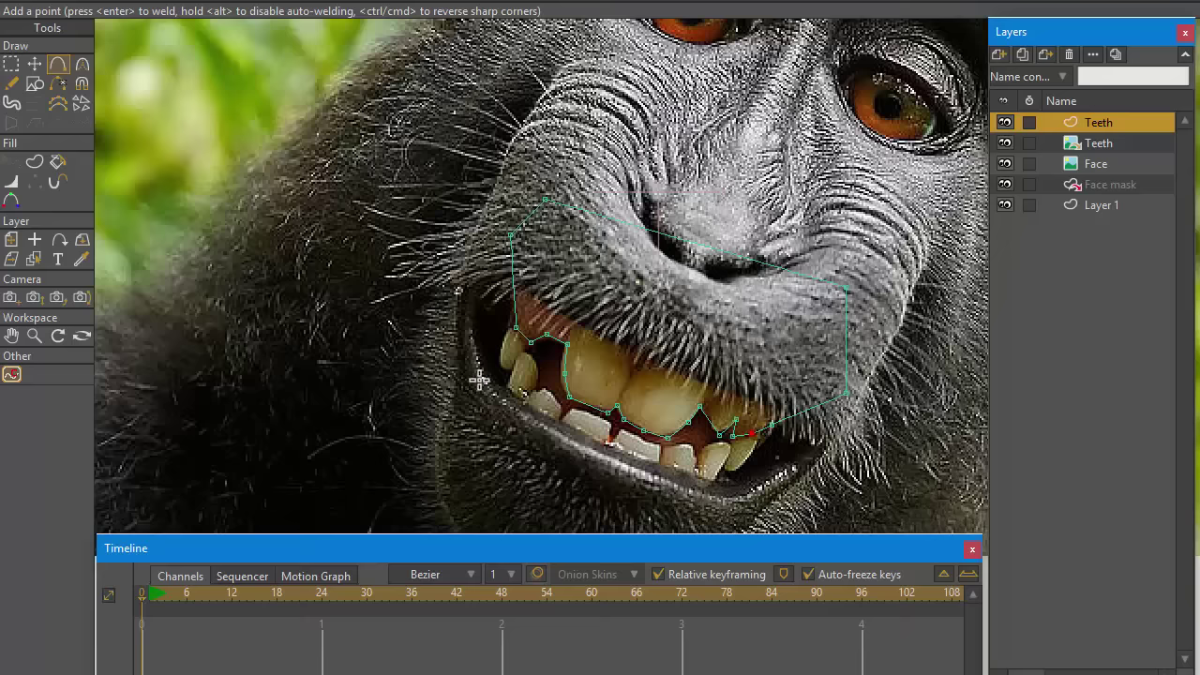
Start a lower teeth outline on the Teeth vector layer, running from the cheek beside the mouth along the two small side teeth
{"action": "left_click", "coordinate": [437, 410]}
{"action": "left_click", "coordinate": [487, 363]}
{"action": "left_click", "coordinate": [504, 330]}
{"action": "scroll", "coordinate": [392, 234], "scroll_direction": "up", "scroll_amount": 3}
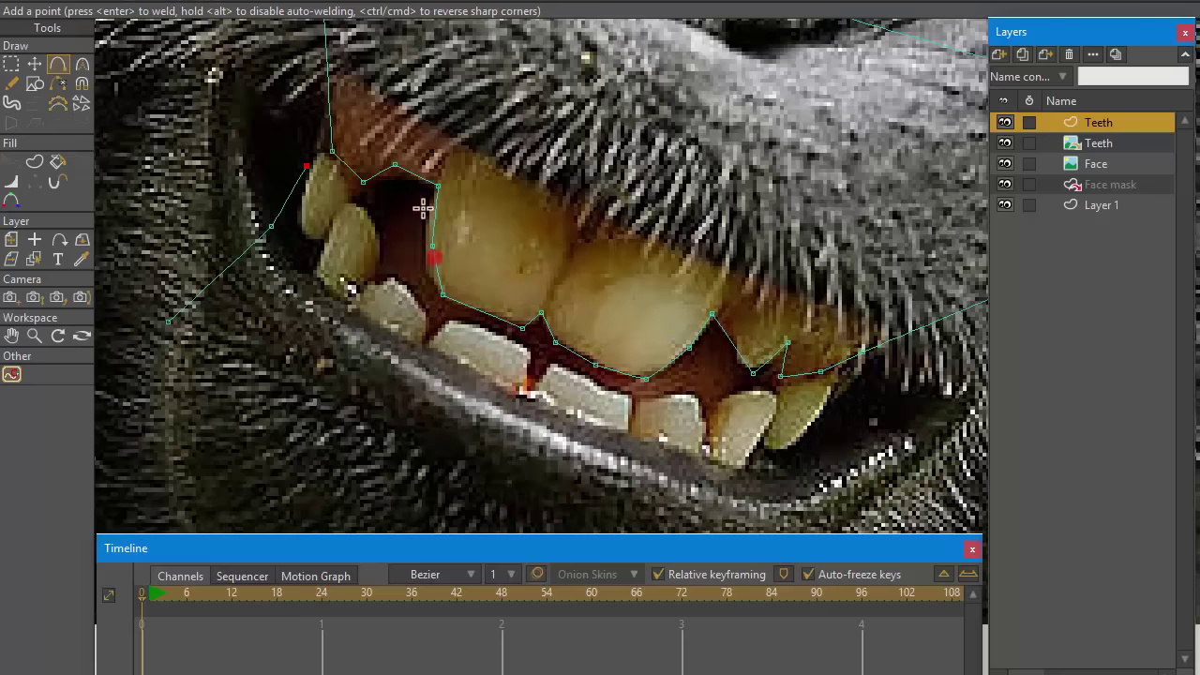
{"action": "left_click", "coordinate": [317, 148]}
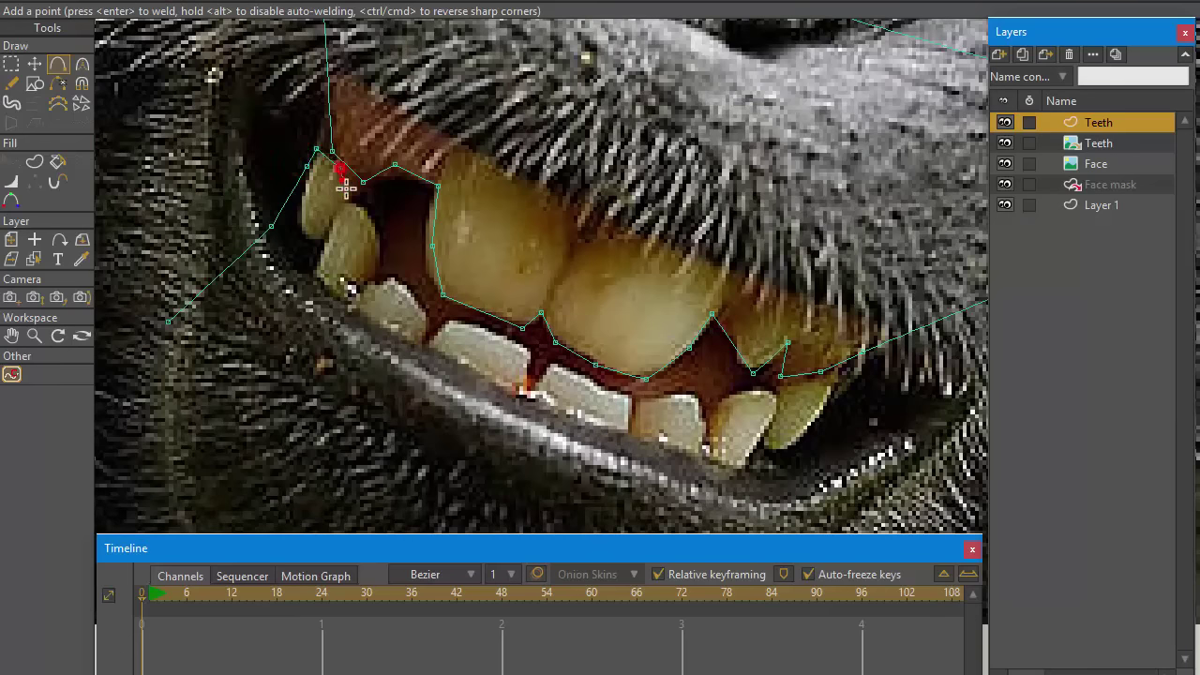
{"action": "left_click", "coordinate": [362, 184]}
{"action": "left_click", "coordinate": [354, 201]}
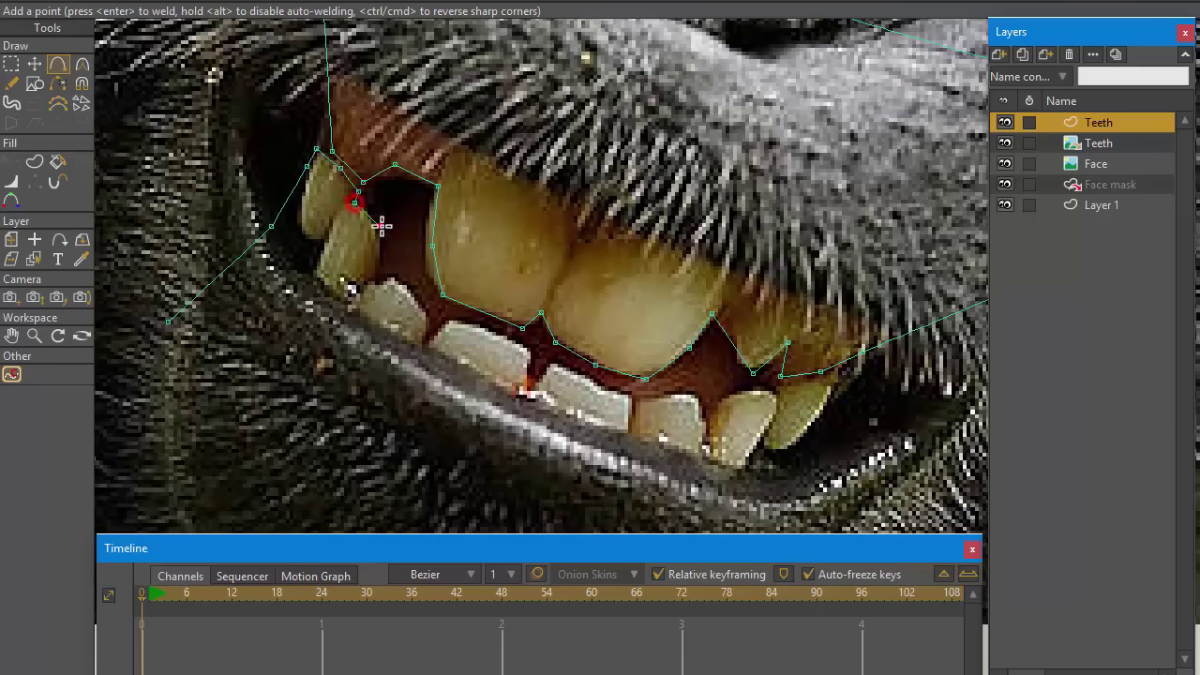
{"action": "left_click", "coordinate": [381, 226]}
{"action": "left_click", "coordinate": [380, 273]}
{"action": "left_click", "coordinate": [388, 287]}
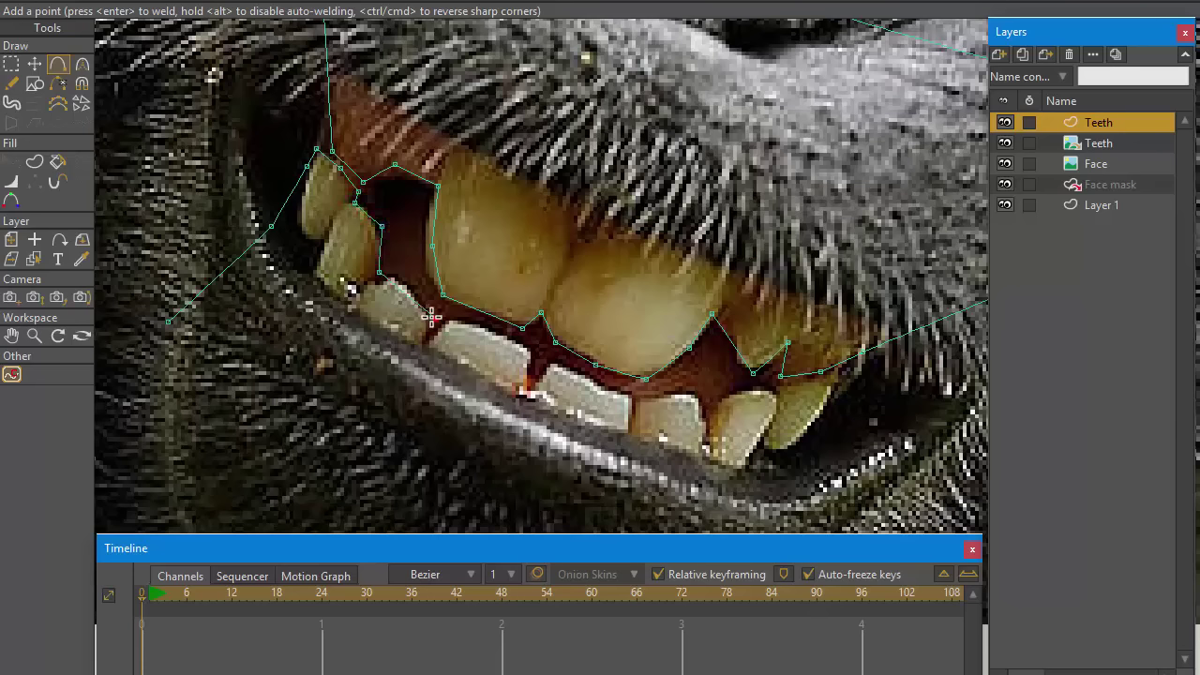
Extend the lower outline roughly across the lower teeth, around the last tooth and below the chin, and close it at its starting point
{"action": "left_click", "coordinate": [645, 416]}
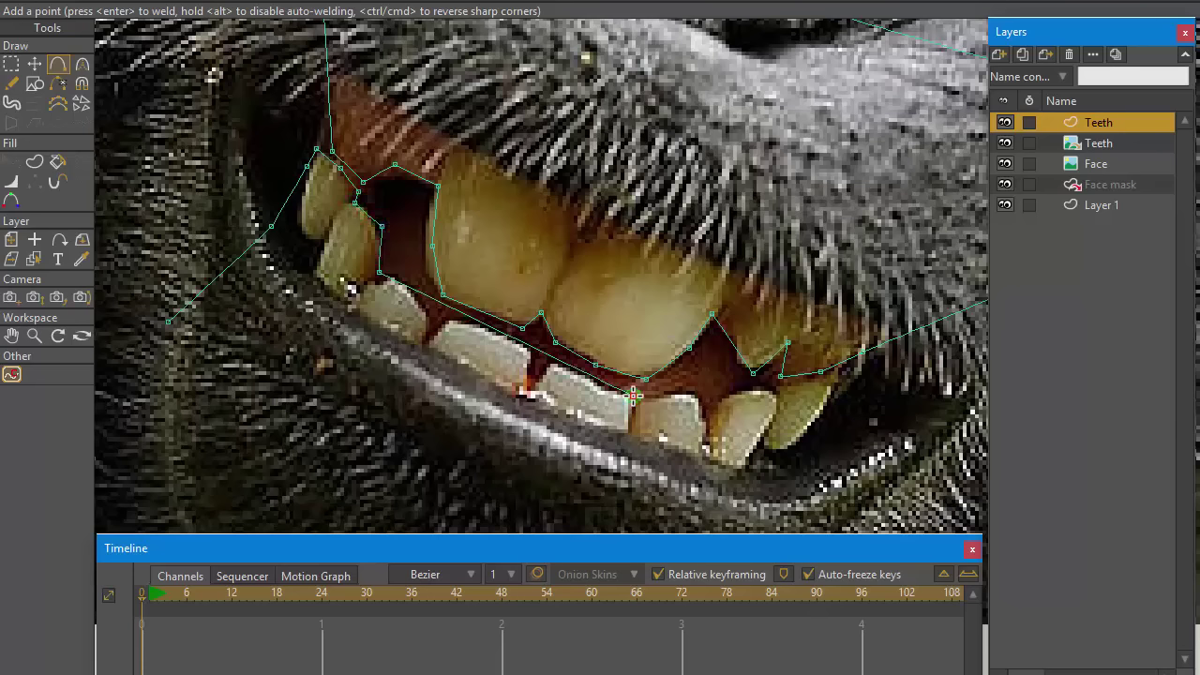
{"action": "left_click", "coordinate": [775, 391]}
{"action": "left_click", "coordinate": [834, 381]}
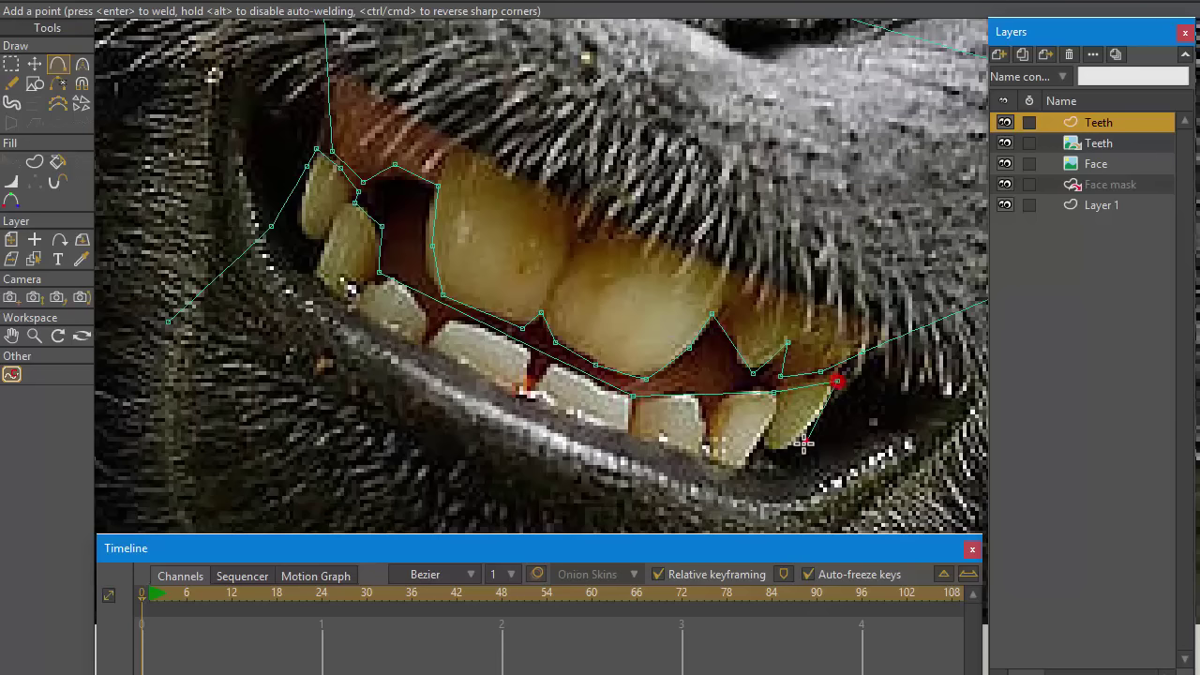
{"action": "left_click", "coordinate": [794, 451]}
{"action": "left_click", "coordinate": [916, 422]}
{"action": "left_click_drag", "start_coordinate": [891, 433], "coordinate": [861, 298]}
{"action": "left_click", "coordinate": [696, 420]}
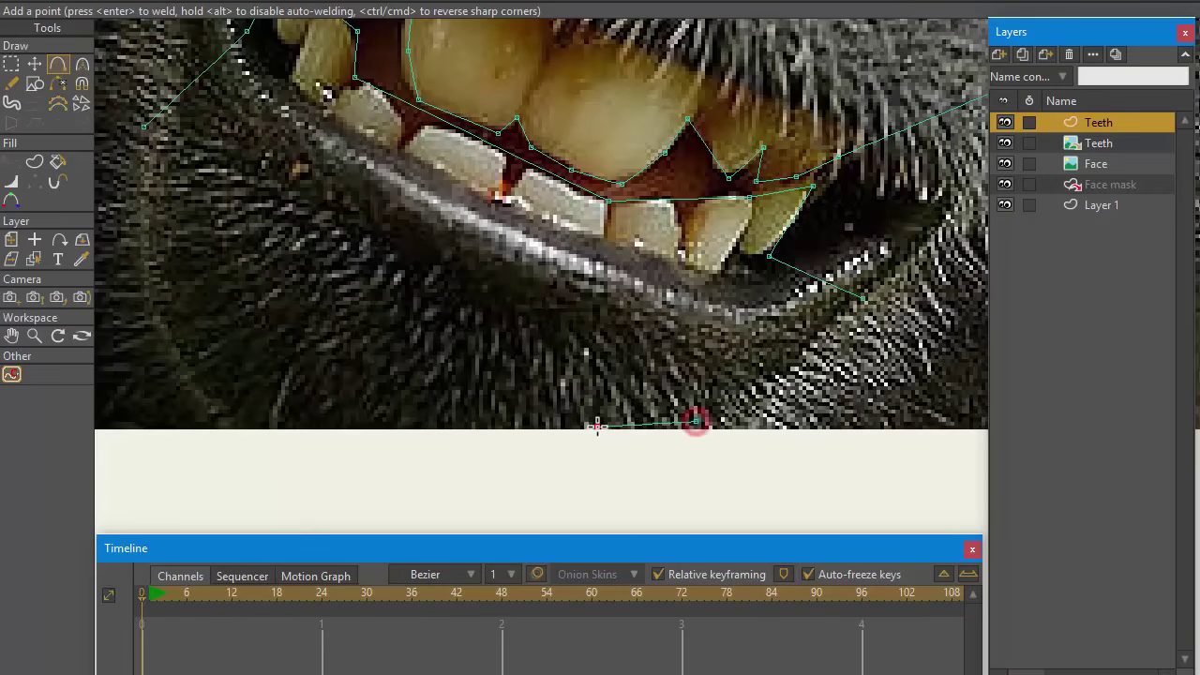
{"action": "left_click", "coordinate": [343, 410]}
{"action": "left_click", "coordinate": [147, 126]}
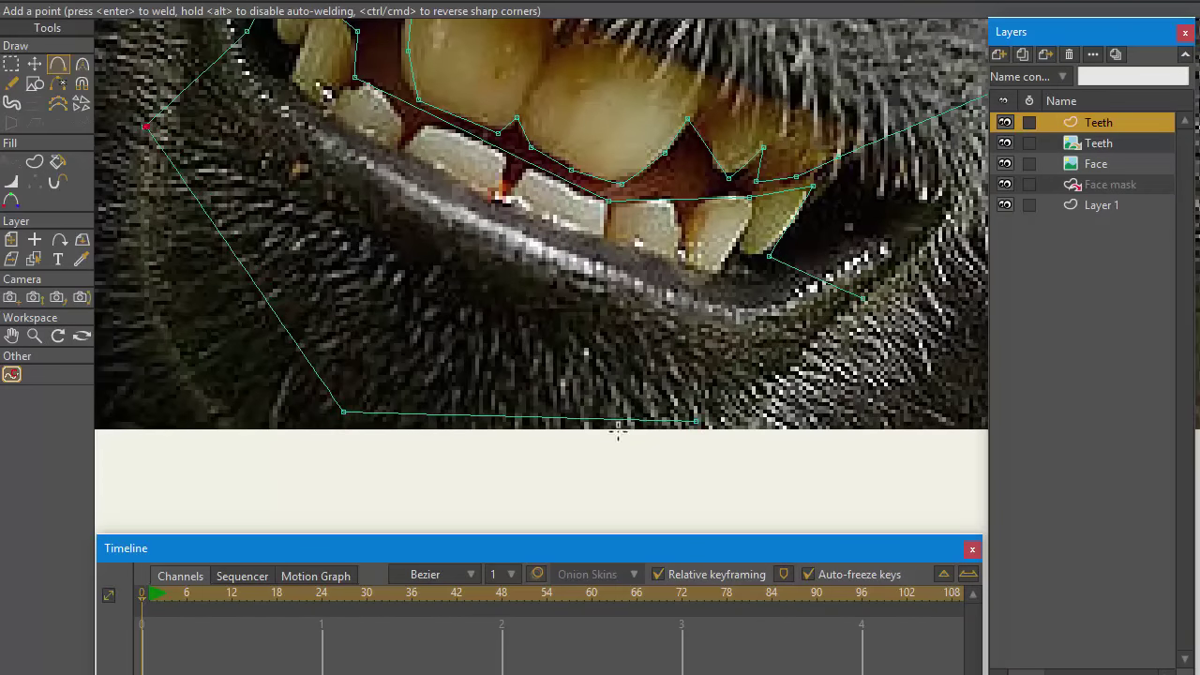
{"action": "key", "text": "Return"}
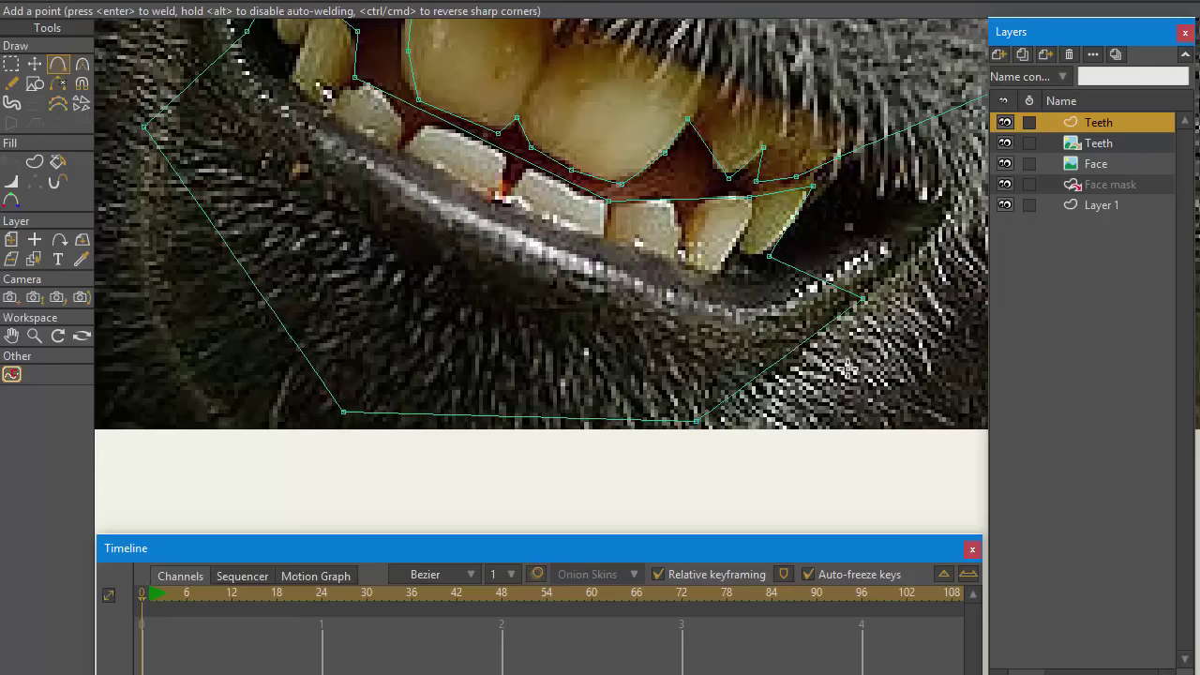
Add points to the lower outline around the outermost small tooth and along the front lower teeth, dipping into the gaps between them
{"action": "scroll", "coordinate": [685, 473], "scroll_direction": "up", "scroll_amount": 3}
{"action": "scroll", "coordinate": [685, 473], "scroll_direction": "up", "scroll_amount": 1}
{"action": "scroll", "coordinate": [664, 448], "scroll_direction": "down", "scroll_amount": 3}
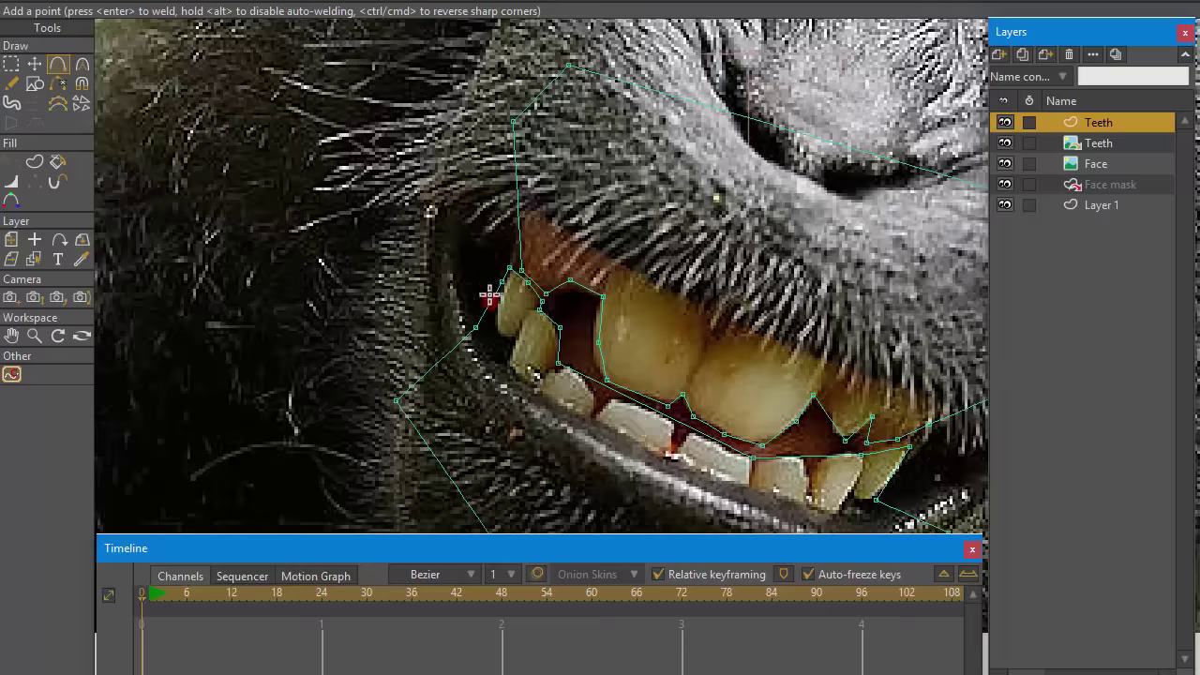
{"action": "left_click", "coordinate": [496, 317]}
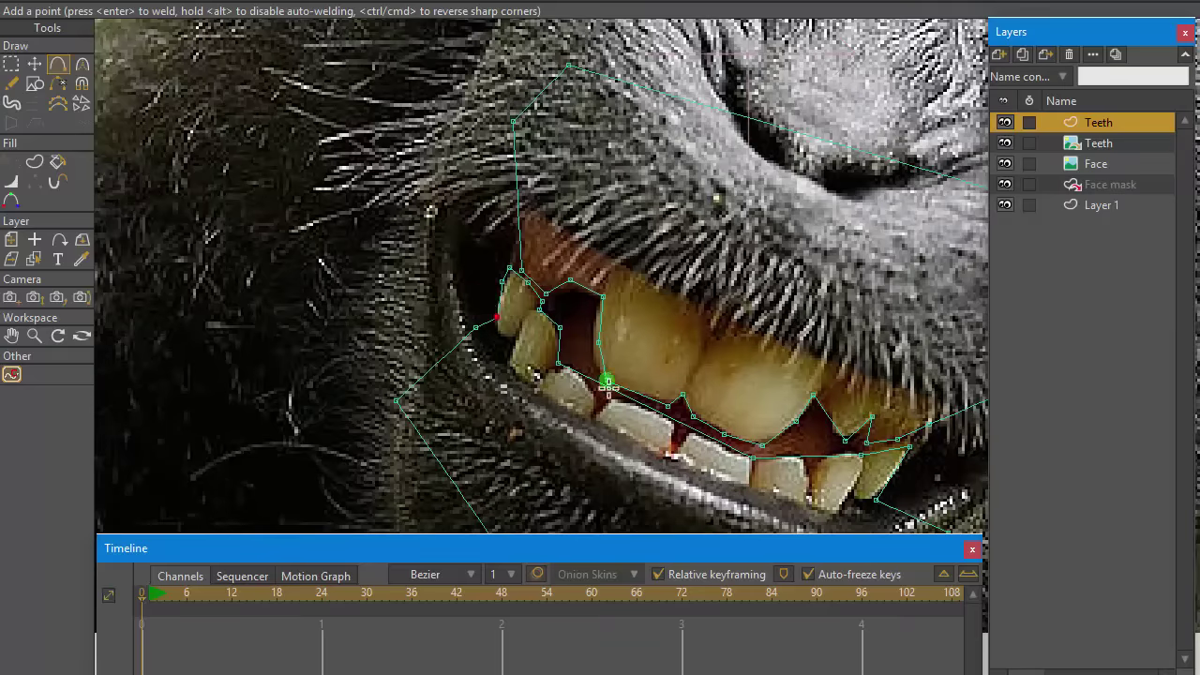
{"action": "left_click", "coordinate": [583, 377]}
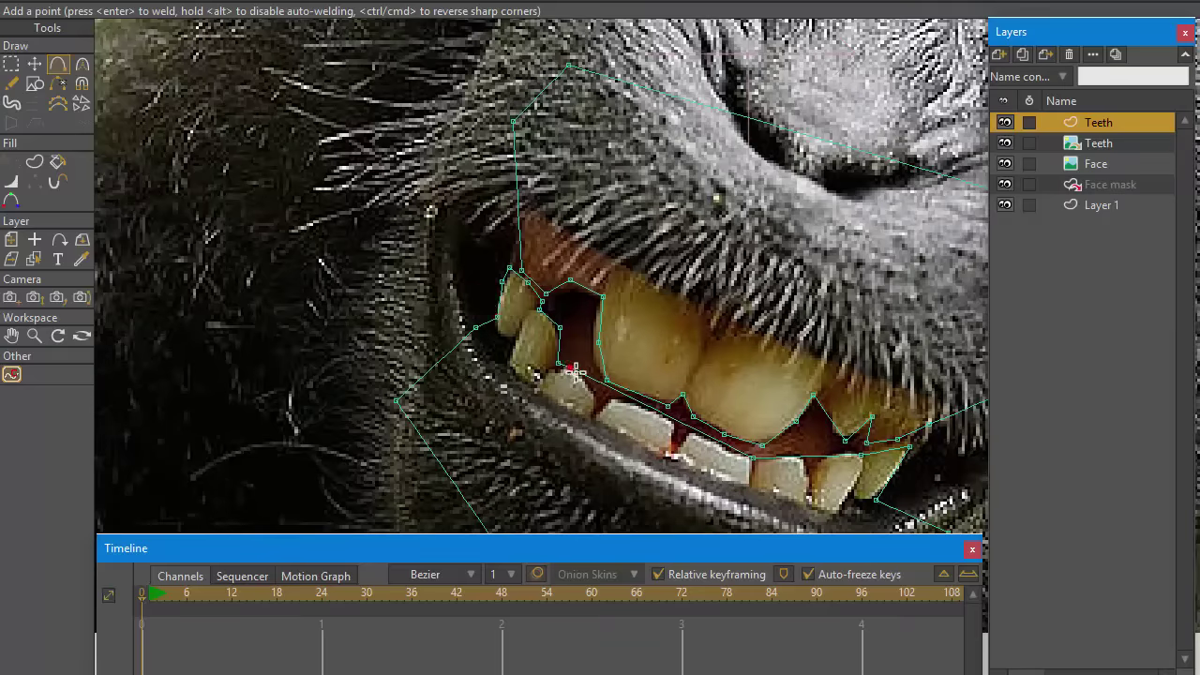
{"action": "left_click_drag", "start_coordinate": [593, 392], "coordinate": [729, 452]}
{"action": "left_click", "coordinate": [678, 425]}
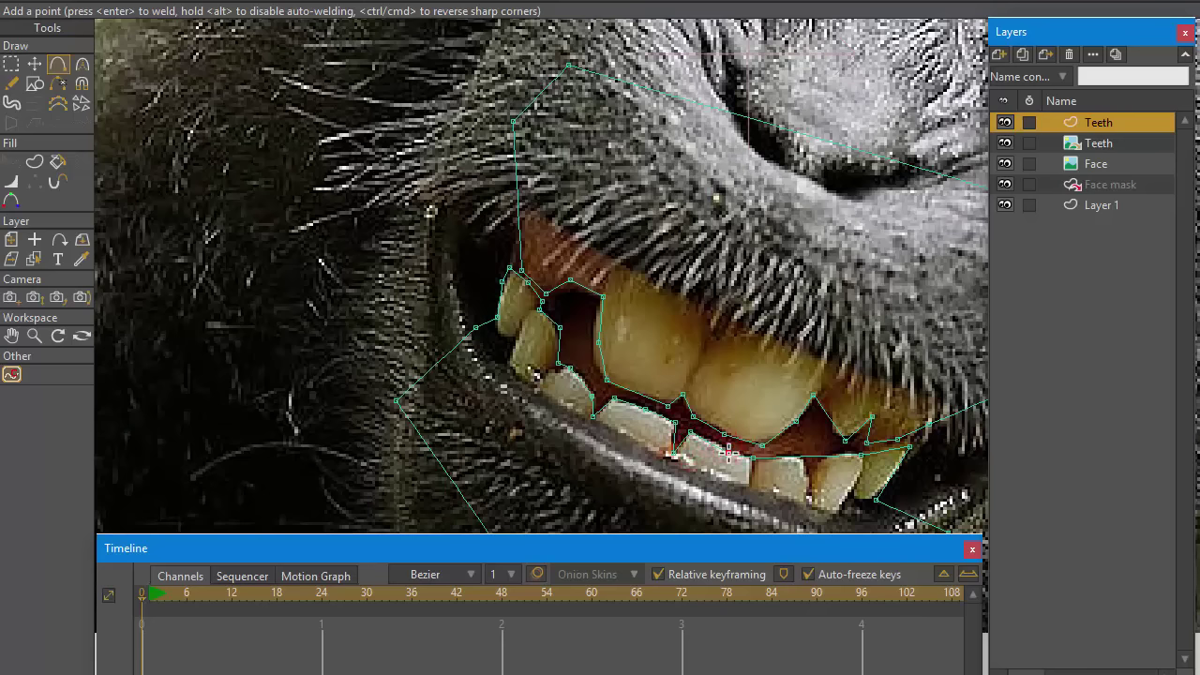
Add points along the remaining lower teeth and the last tooth's outer side, and adjust the outline's points to fit
{"action": "left_click", "coordinate": [799, 456]}
{"action": "mouse_move", "coordinate": [814, 458]}
{"action": "left_mouse_down"}
{"action": "mouse_move", "coordinate": [810, 474]}
{"action": "mouse_move", "coordinate": [821, 456]}
{"action": "left_mouse_up"}
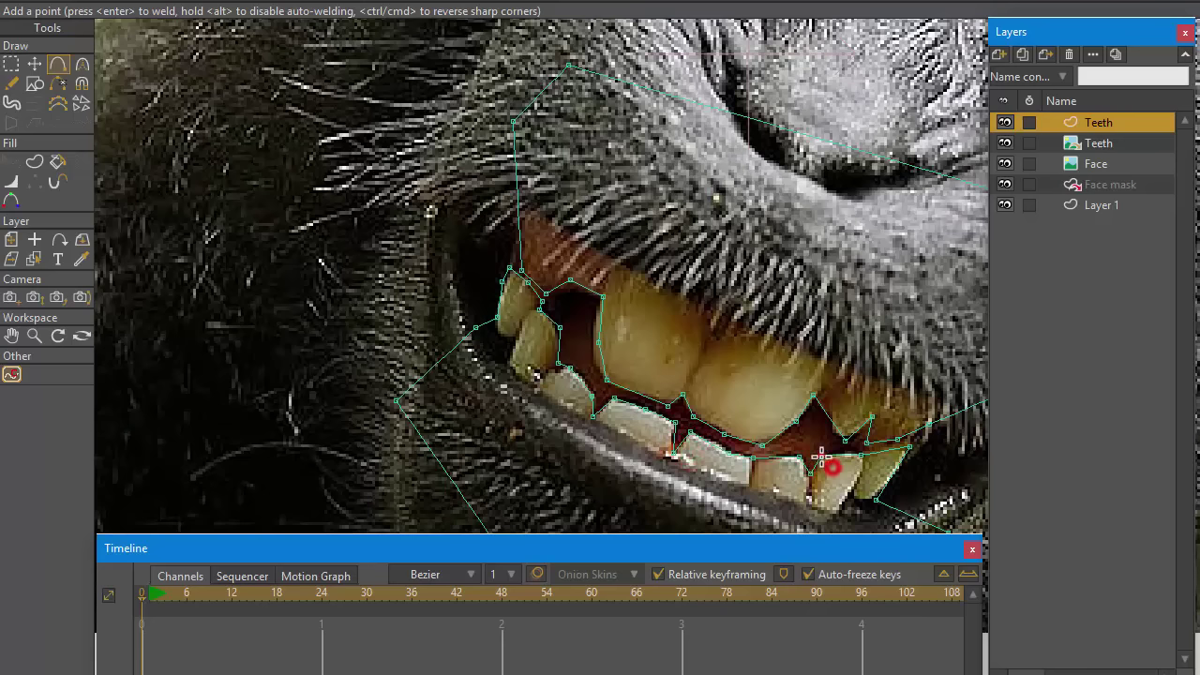
{"action": "left_click", "coordinate": [842, 456]}
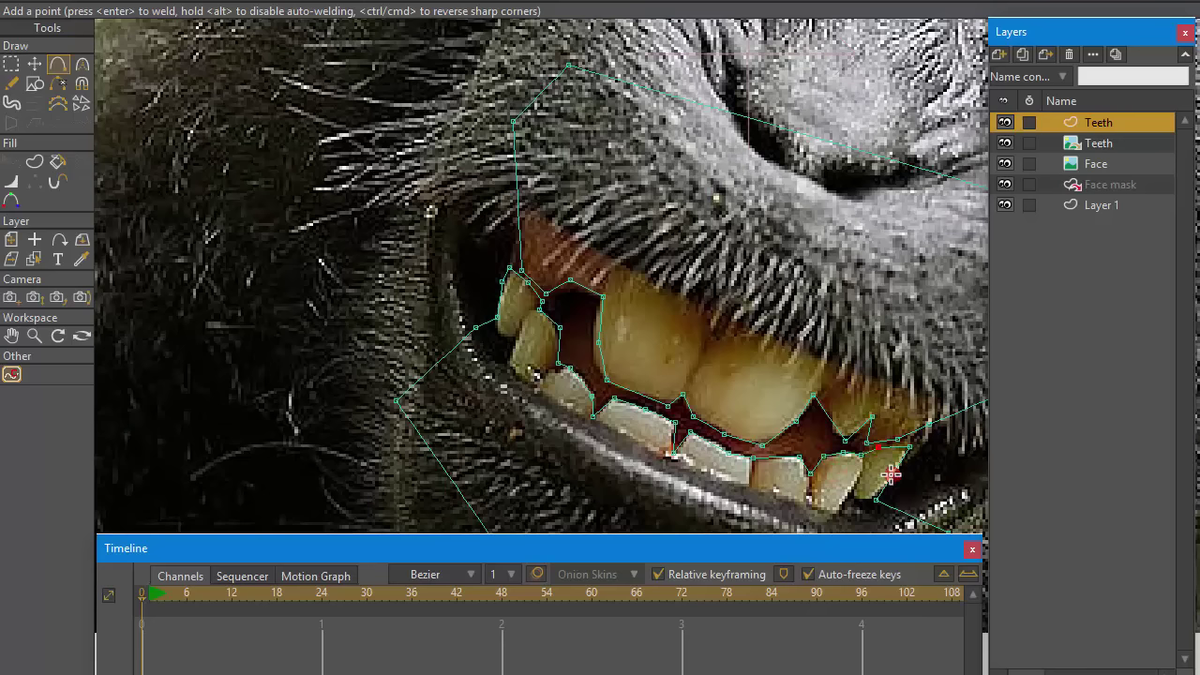
{"action": "left_click", "coordinate": [896, 476]}
{"action": "key", "text": "t"}
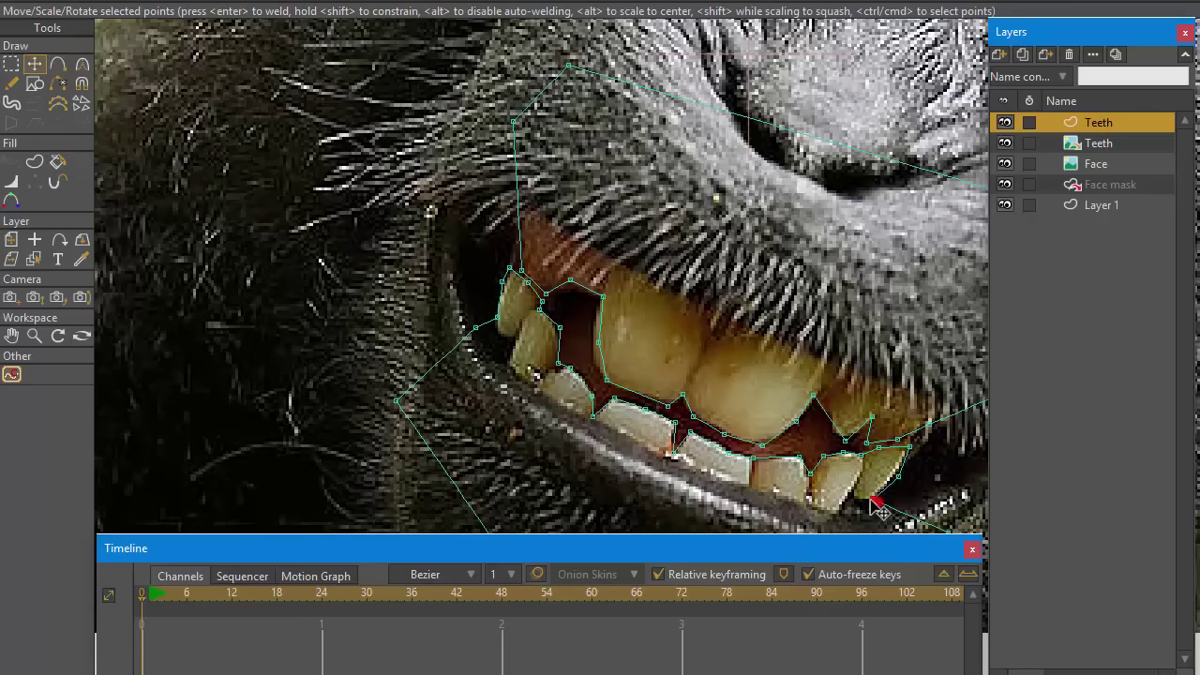
{"action": "left_click", "coordinate": [475, 328]}
Hide the Teeth image layer, the Face layer and the Face mask layer to isolate the Teeth vector outlines
{"action": "scroll", "coordinate": [621, 344], "scroll_direction": "down", "scroll_amount": 5}
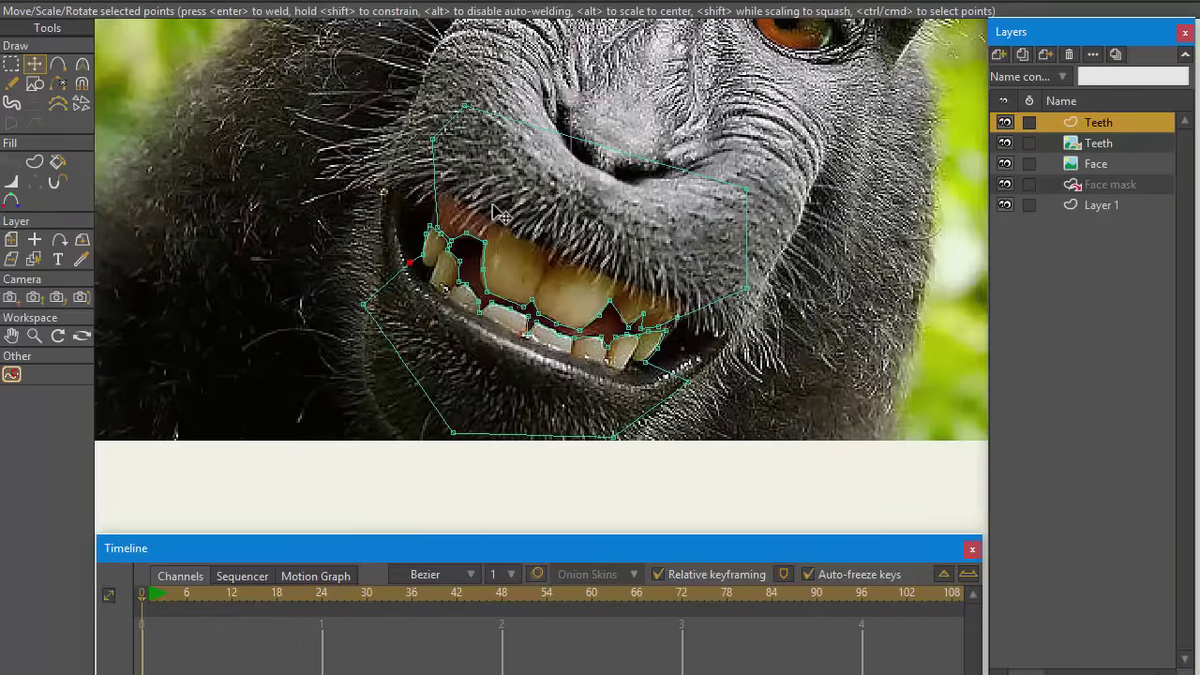
{"action": "left_click_drag", "start_coordinate": [511, 214], "coordinate": [532, 278]}
{"action": "scroll", "coordinate": [543, 279], "scroll_direction": "up", "scroll_amount": 2}
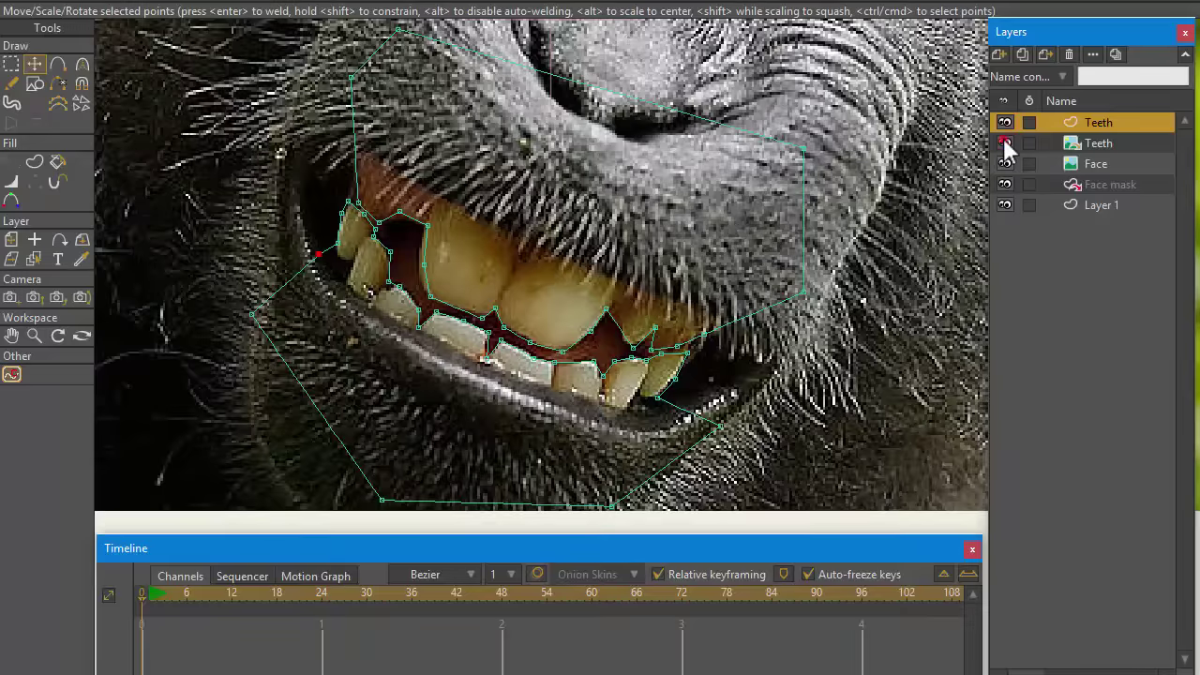
{"action": "left_click_drag", "start_coordinate": [1003, 141], "coordinate": [1004, 163]}
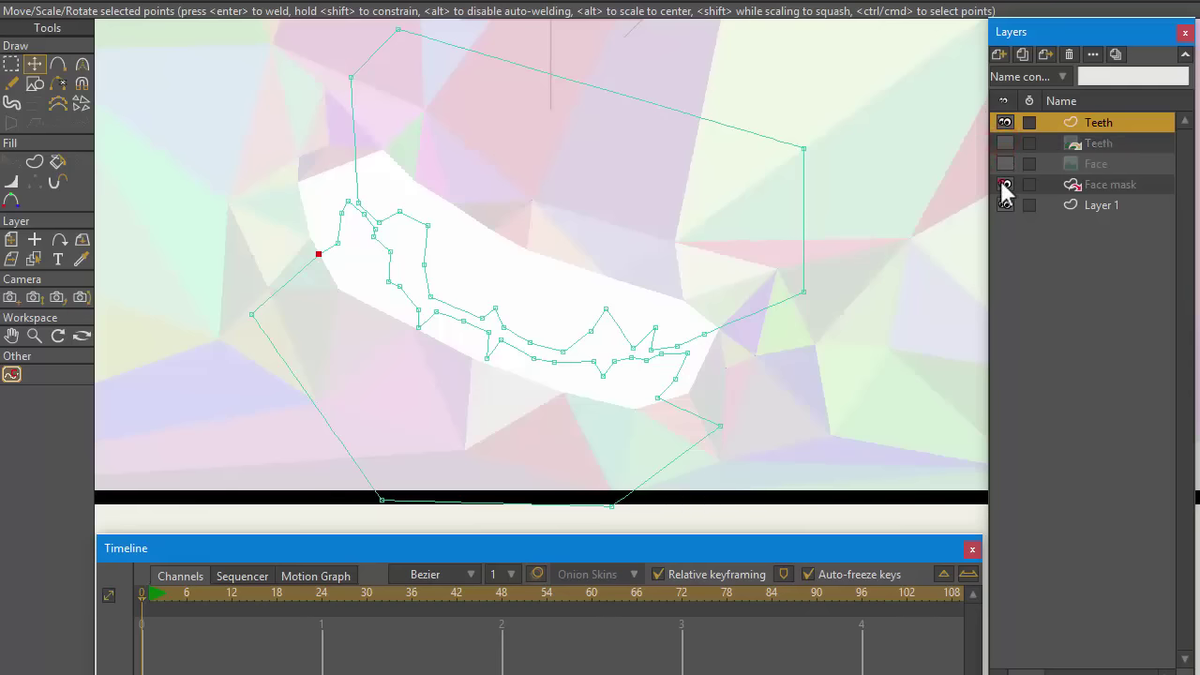
{"action": "left_click", "coordinate": [1005, 188]}
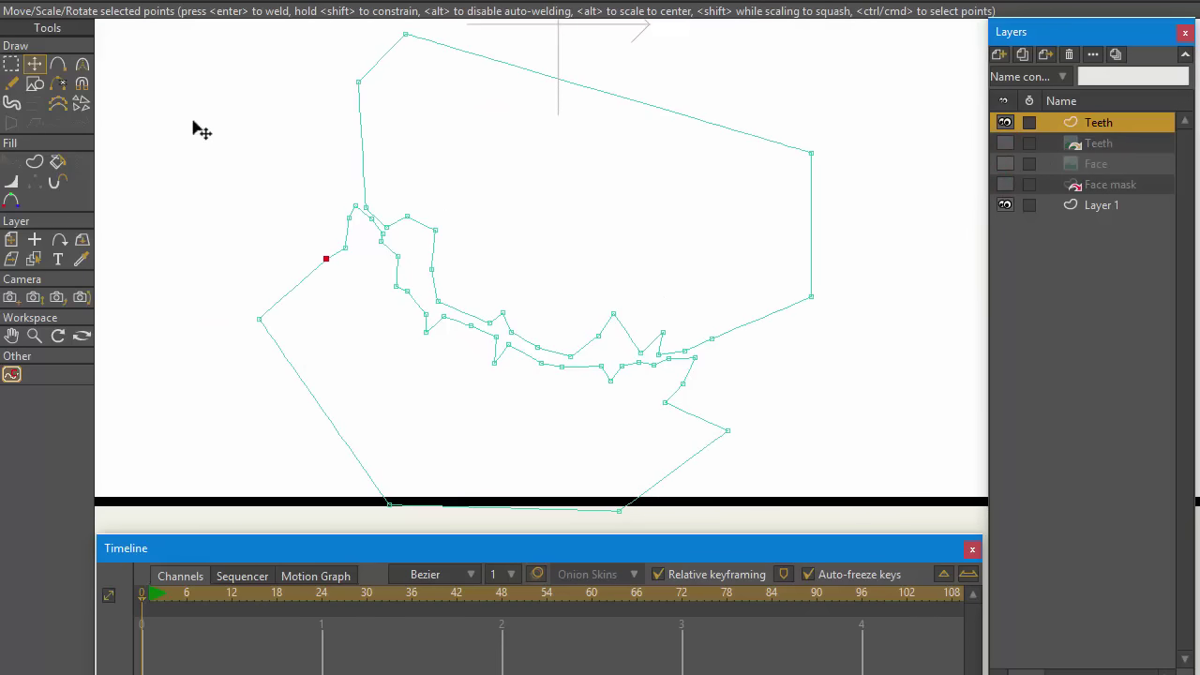
Try triangulating the two unfilled teeth outlines into a 2D mesh, and undo it
{"action": "left_click", "coordinate": [12, 64]}
{"action": "left_click", "coordinate": [138, 77]}
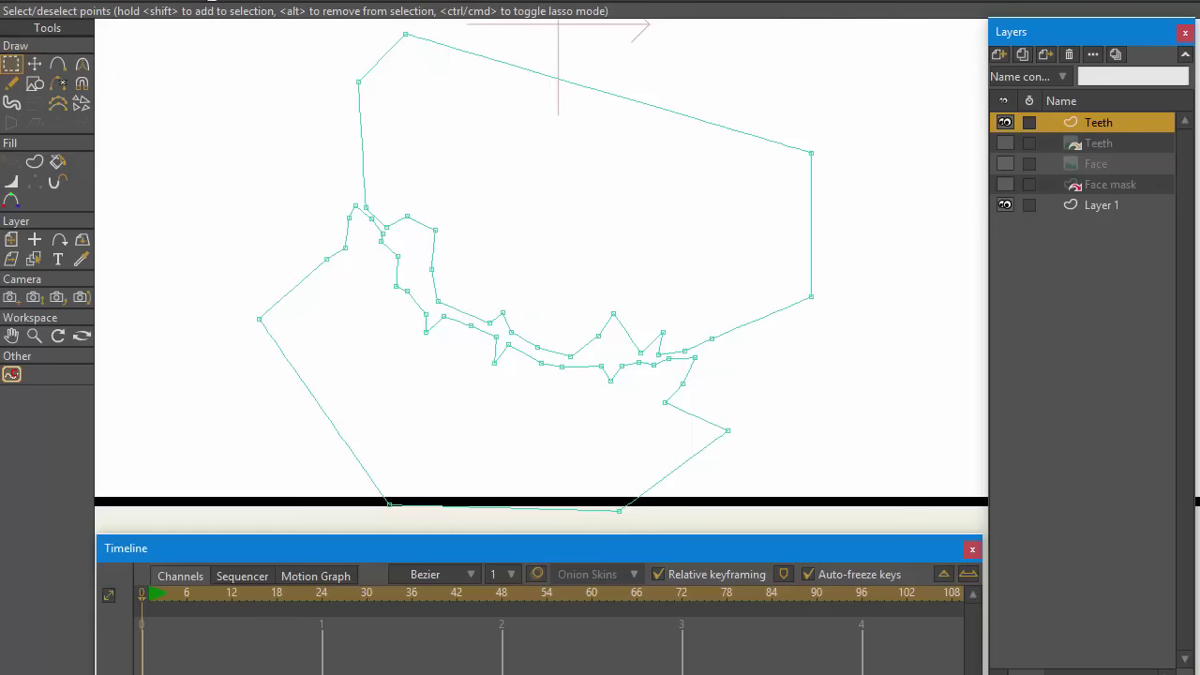
{"action": "left_click", "coordinate": [83, 0]}
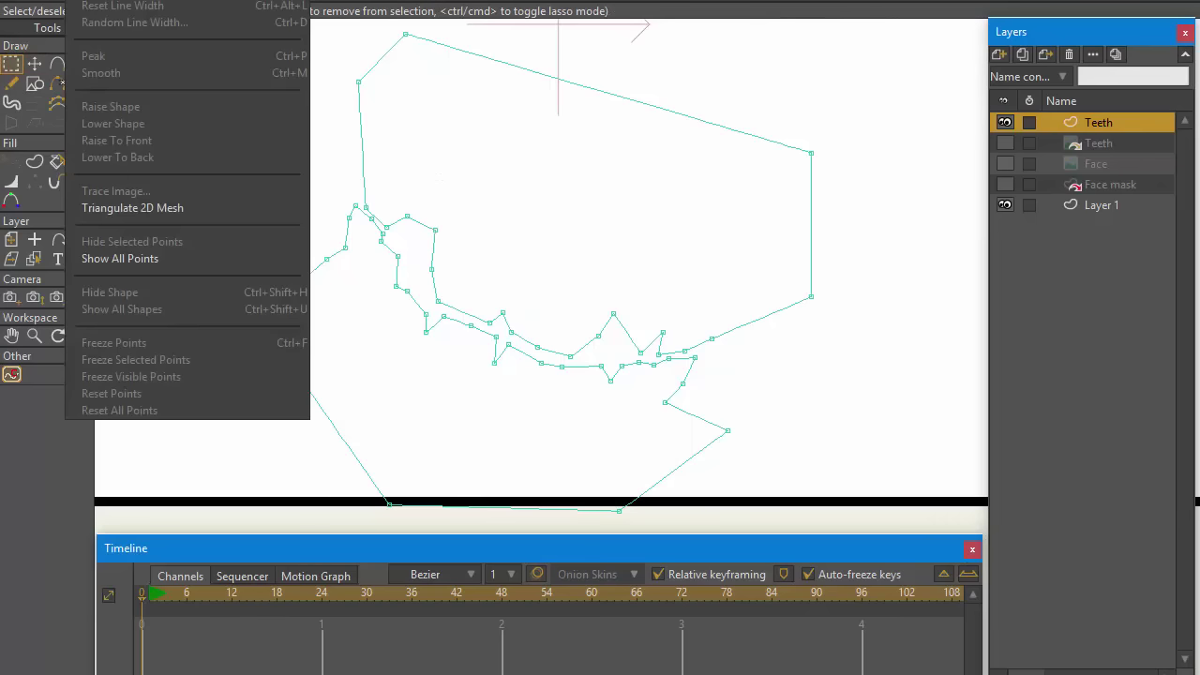
{"action": "left_click", "coordinate": [131, 205]}
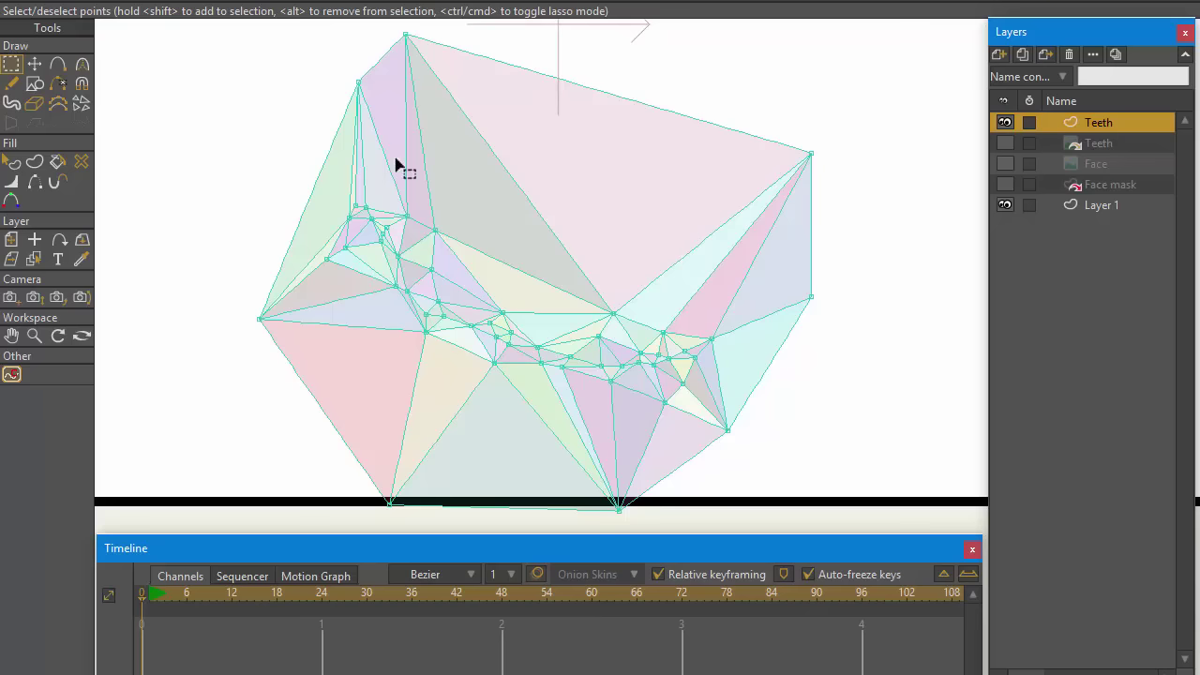
{"action": "key", "text": "ctrl+z"}
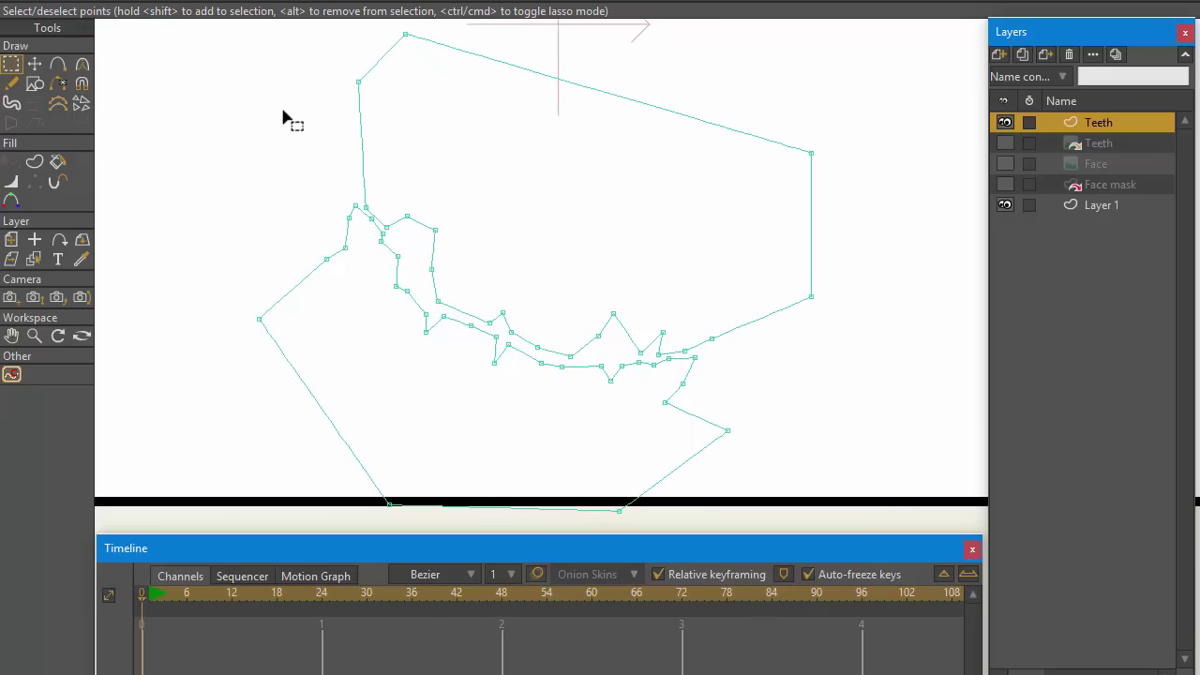
Create a separate shape from each of the upper and lower teeth outlines with the Create Shape tool
{"action": "left_click", "coordinate": [56, 163]}
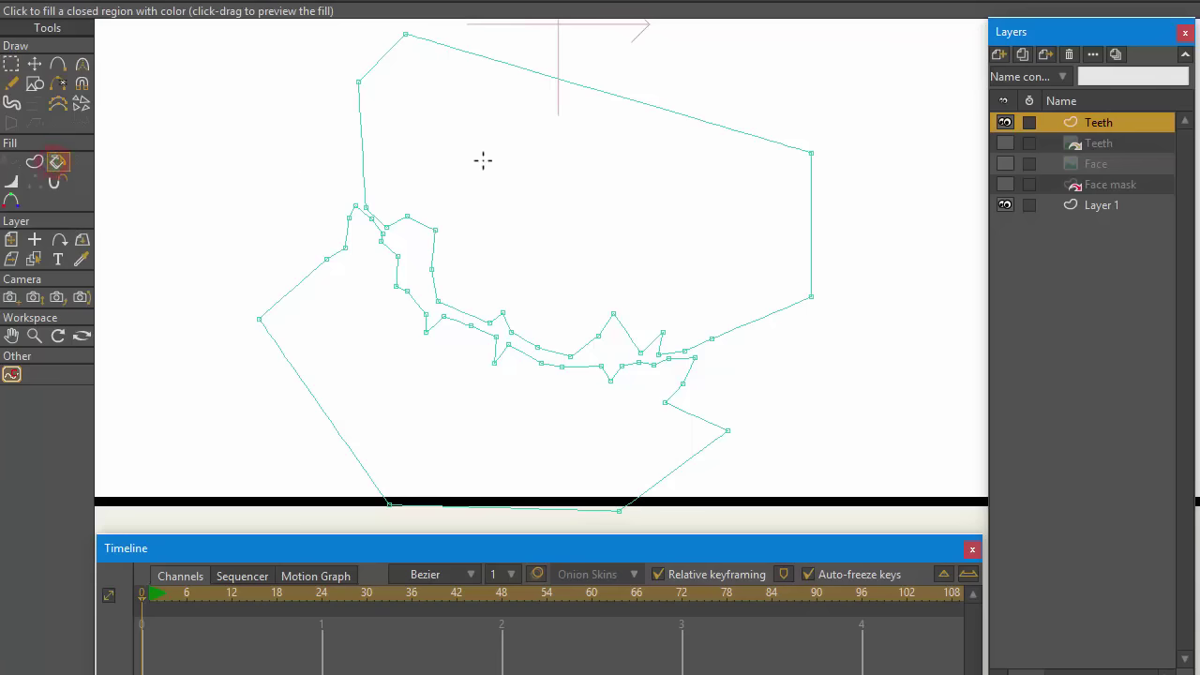
{"action": "left_click", "coordinate": [37, 163]}
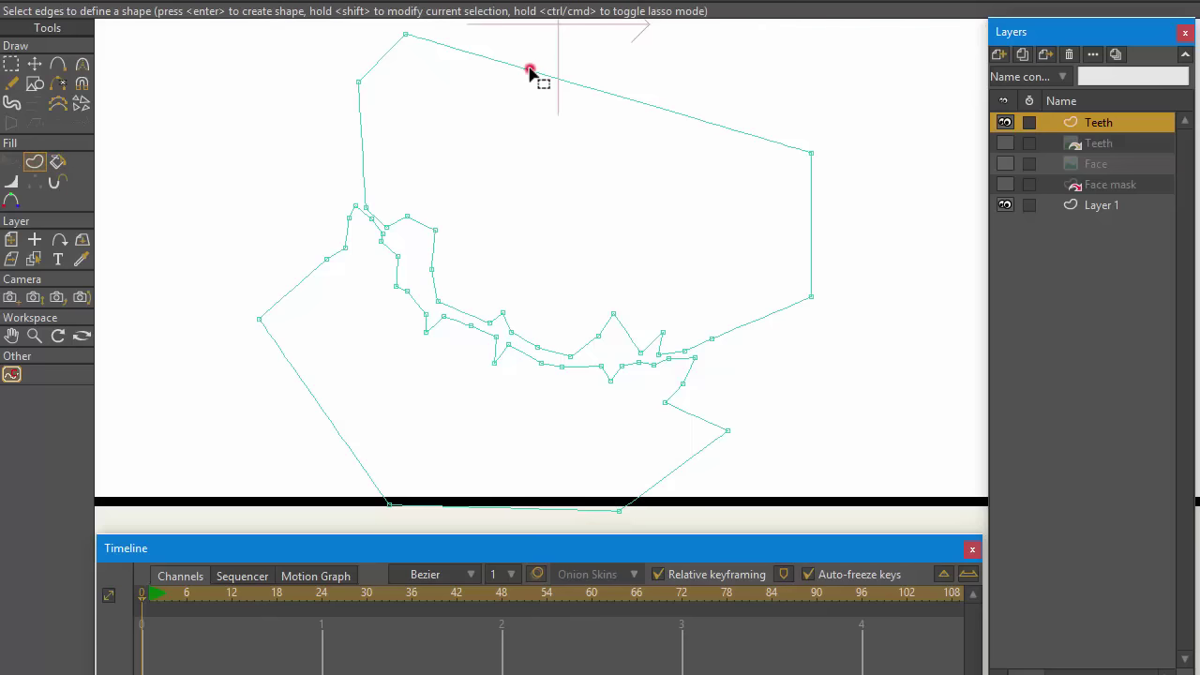
{"action": "left_click", "coordinate": [529, 73]}
{"action": "key", "text": "Return"}
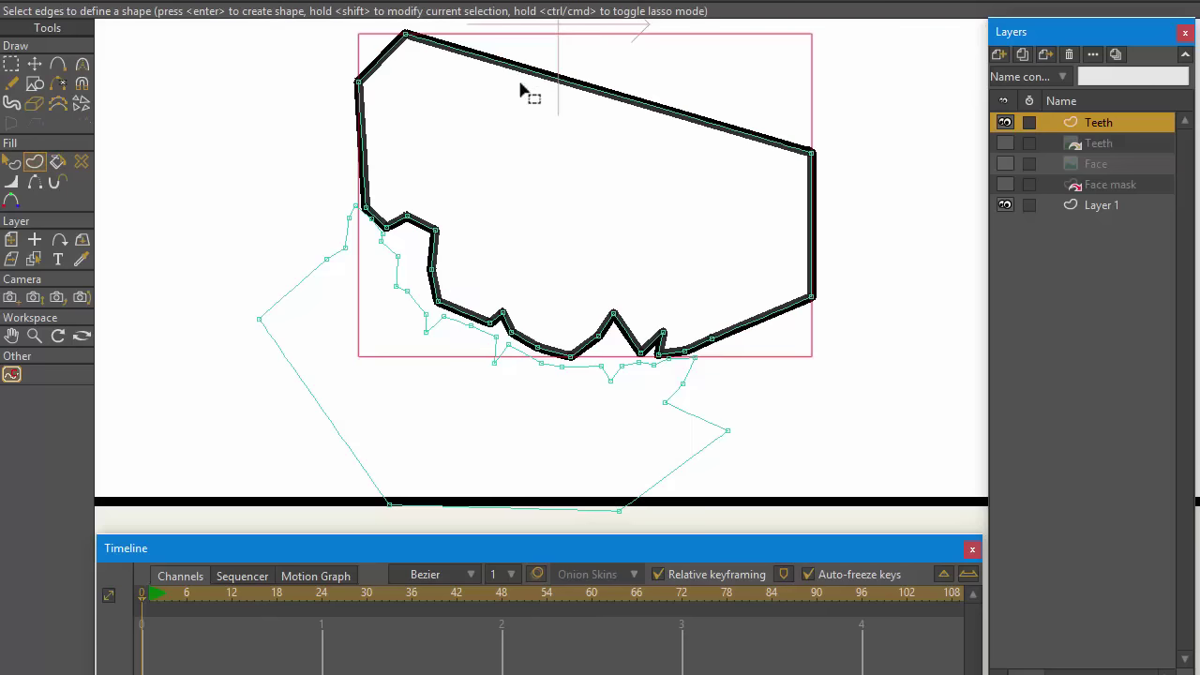
{"action": "left_click", "coordinate": [678, 476]}
{"action": "key", "text": "Return"}
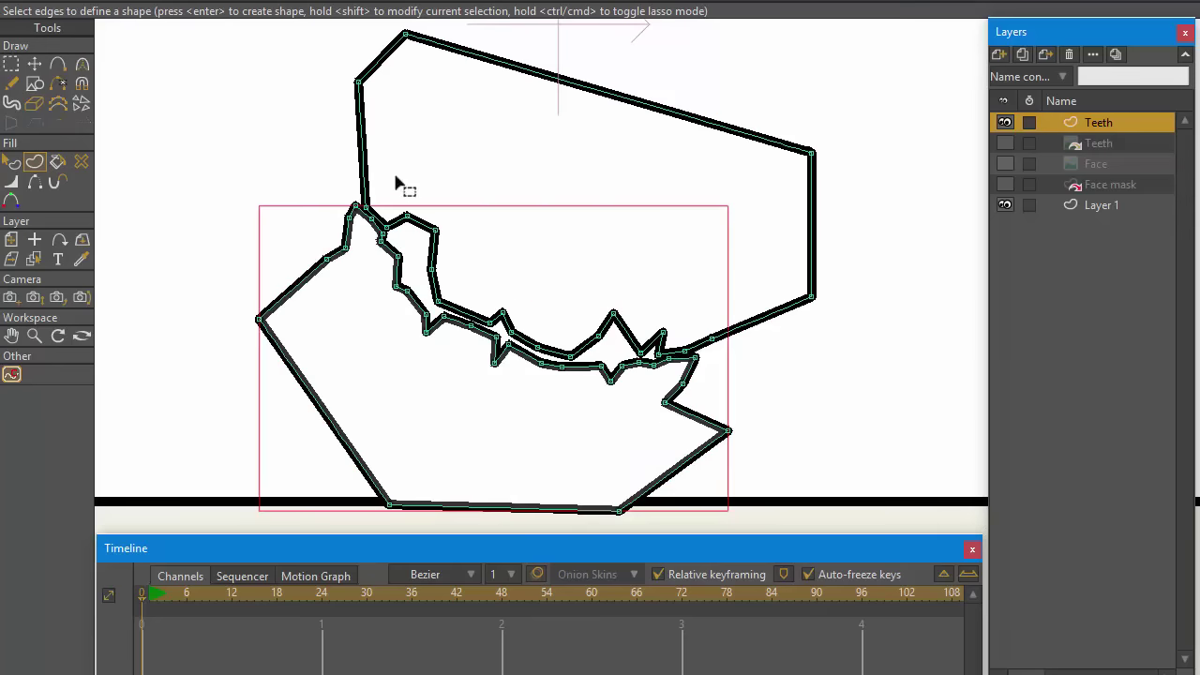
Deselect everything and triangulate the two teeth shapes into a 2D mesh
{"action": "left_click", "coordinate": [193, 109]}
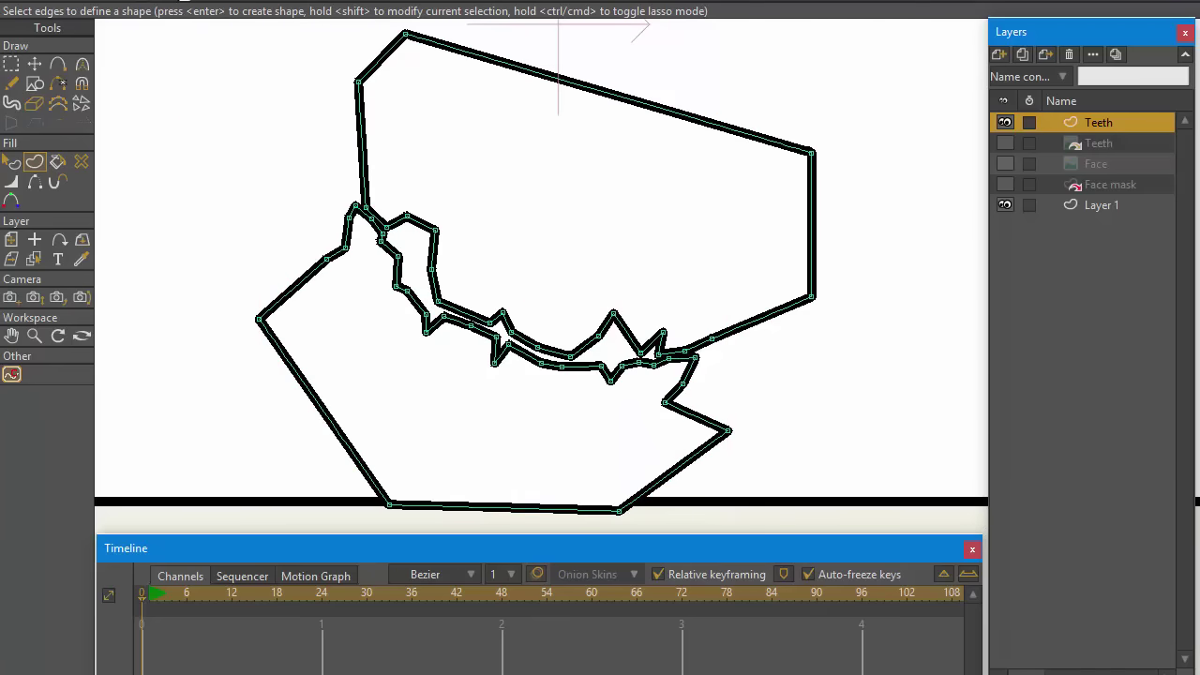
{"action": "right_click", "coordinate": [193, 110]}
{"action": "left_click", "coordinate": [130, 209]}
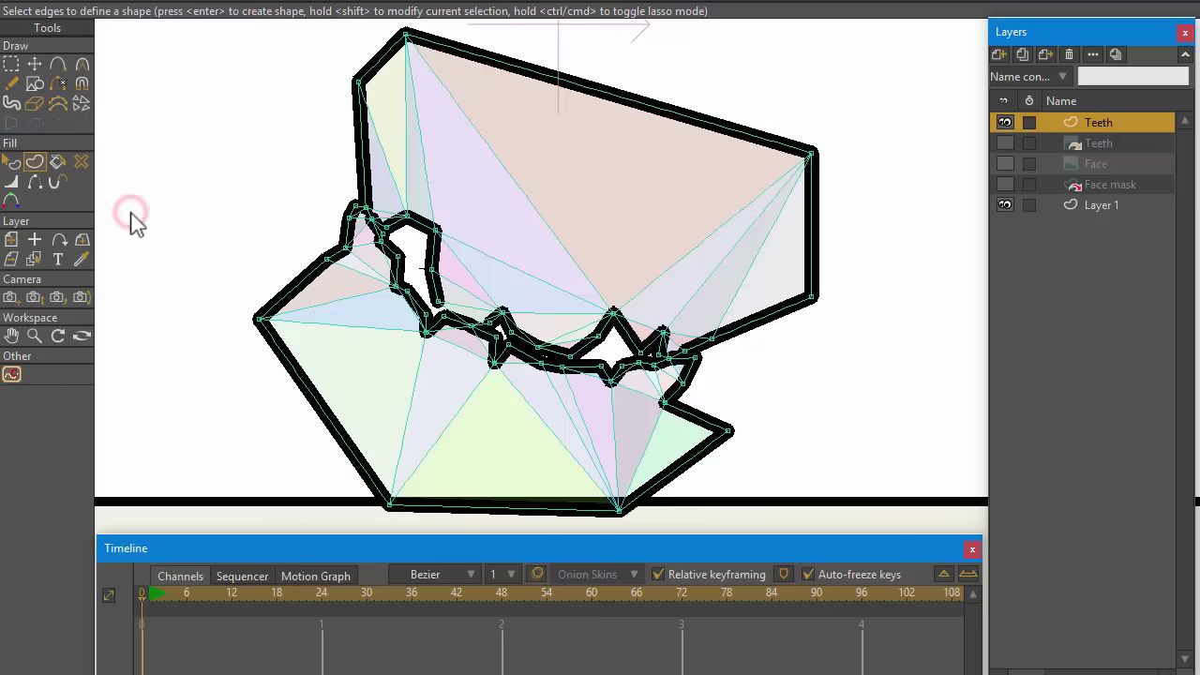
Try moving a mesh point on the lower teeth's edge, undo the move, and inspect where the upper and lower meshes meet
{"action": "key", "text": "t"}
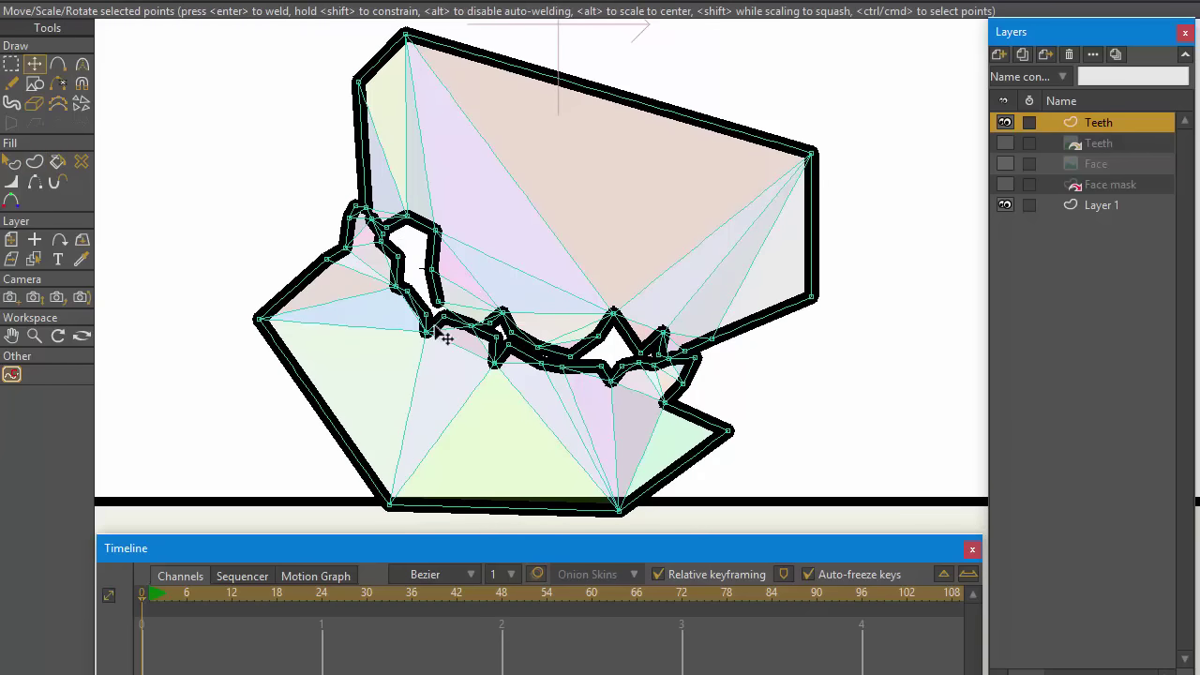
{"action": "mouse_move", "coordinate": [427, 332]}
{"action": "left_mouse_down"}
{"action": "mouse_move", "coordinate": [422, 349]}
{"action": "mouse_move", "coordinate": [429, 341]}
{"action": "left_mouse_up"}
{"action": "key", "text": "ctrl+a"}
{"action": "key", "text": "ctrl+z"}
{"action": "scroll", "coordinate": [298, 174], "scroll_direction": "up", "scroll_amount": 4}
{"action": "scroll", "coordinate": [464, 269], "scroll_direction": "up", "scroll_amount": 1}
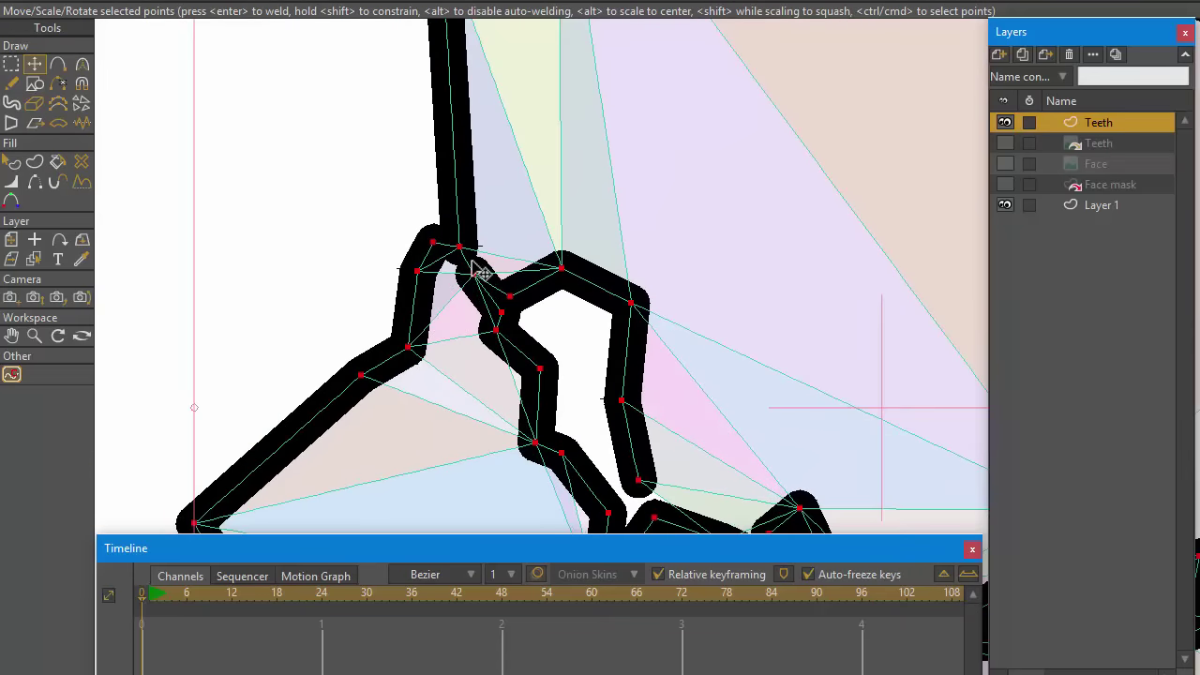
Undo the teeth mesh and reposition points at both ends of the lower teeth outline to separate it from the upper outline
{"action": "scroll", "coordinate": [497, 291], "scroll_direction": "down", "scroll_amount": 4}
{"action": "left_click", "coordinate": [538, 196]}
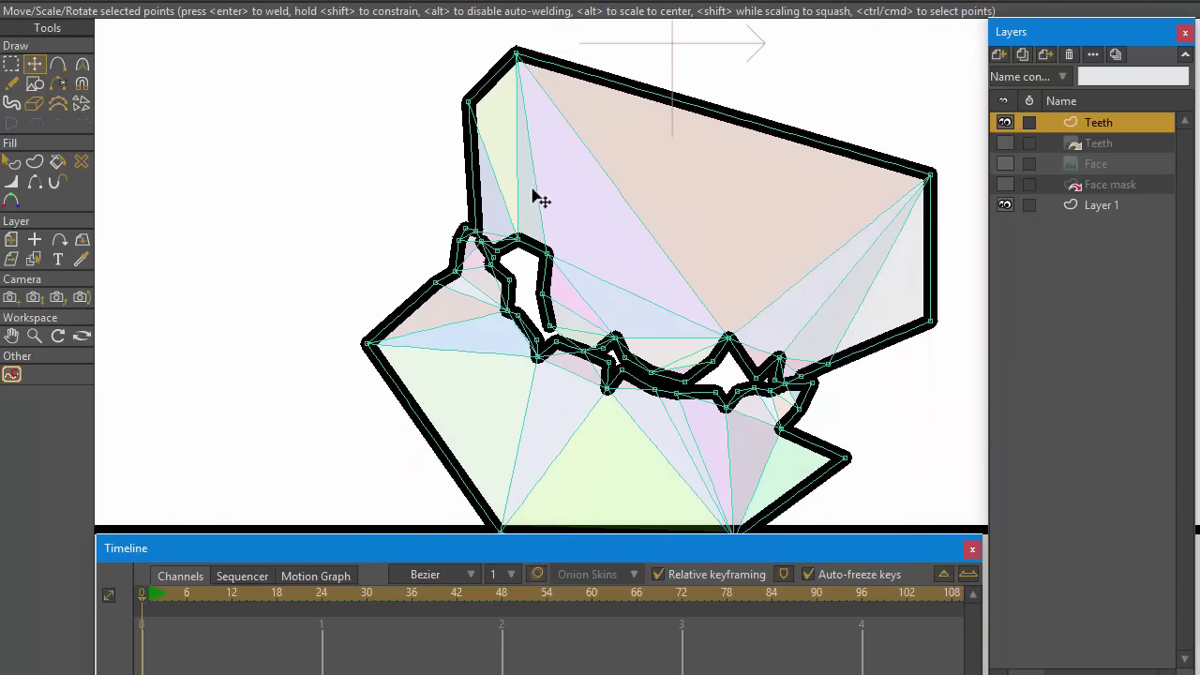
{"action": "scroll", "coordinate": [486, 236], "scroll_direction": "up", "scroll_amount": 2}
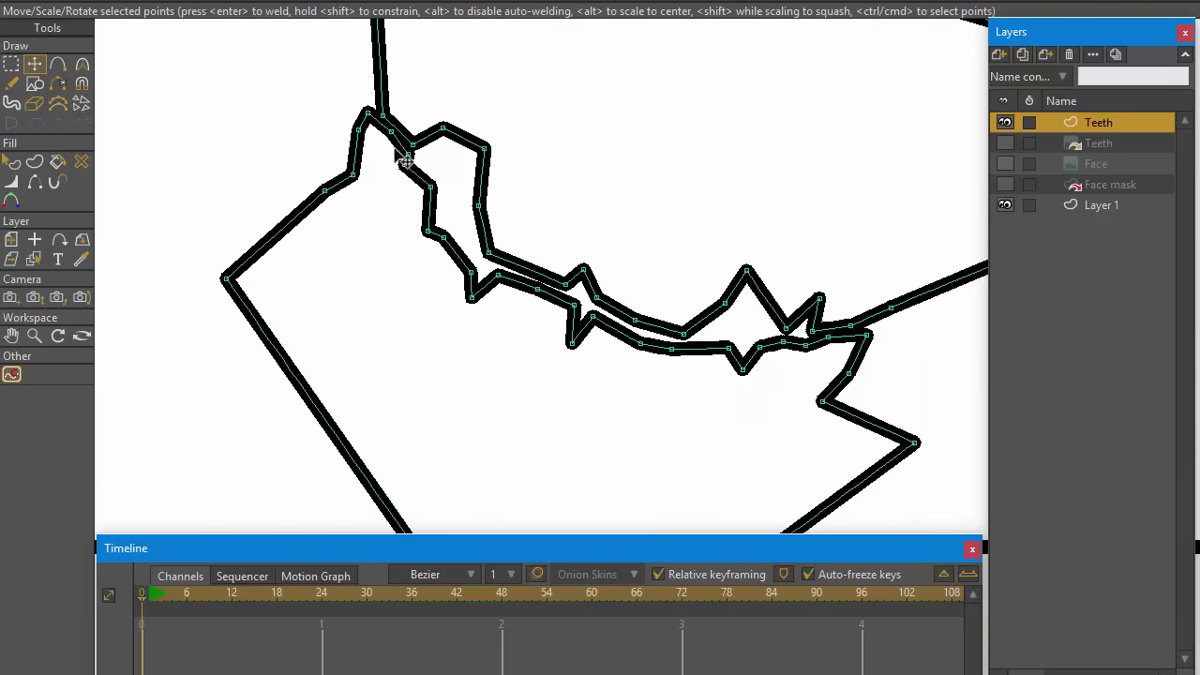
{"action": "left_click_drag", "start_coordinate": [391, 131], "coordinate": [401, 159]}
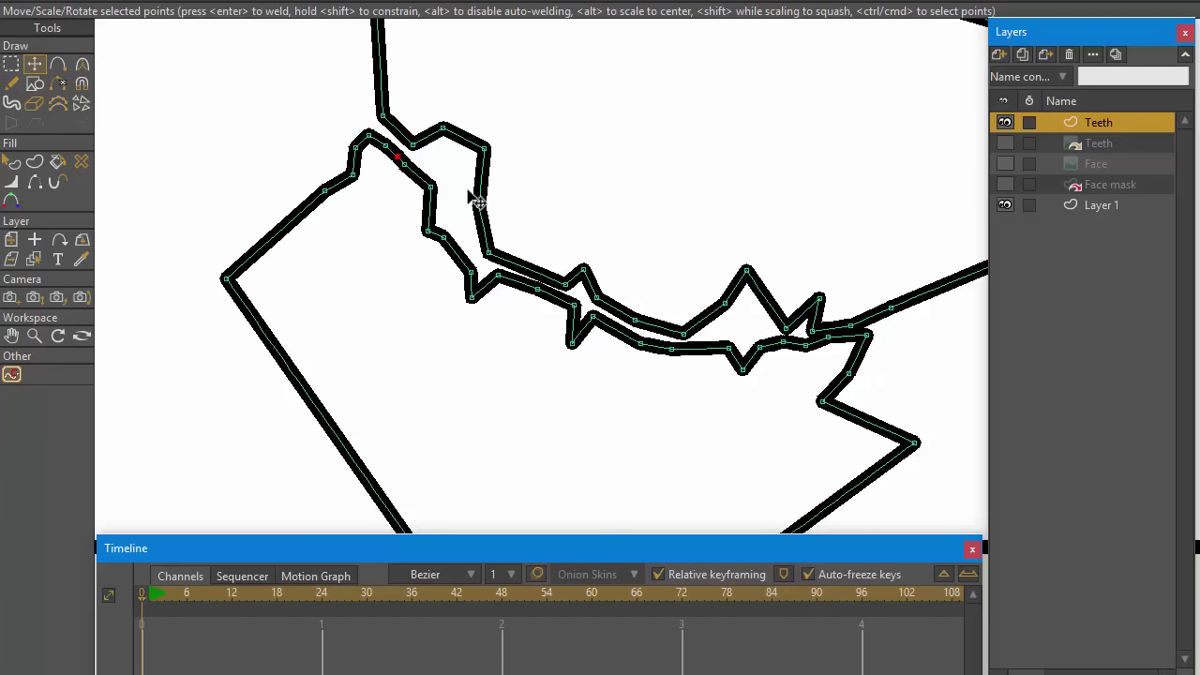
{"action": "left_click_drag", "start_coordinate": [835, 346], "coordinate": [871, 345]}
Triangulate the adjusted upper and lower teeth shapes into a 2D mesh
{"action": "left_click", "coordinate": [85, 1]}
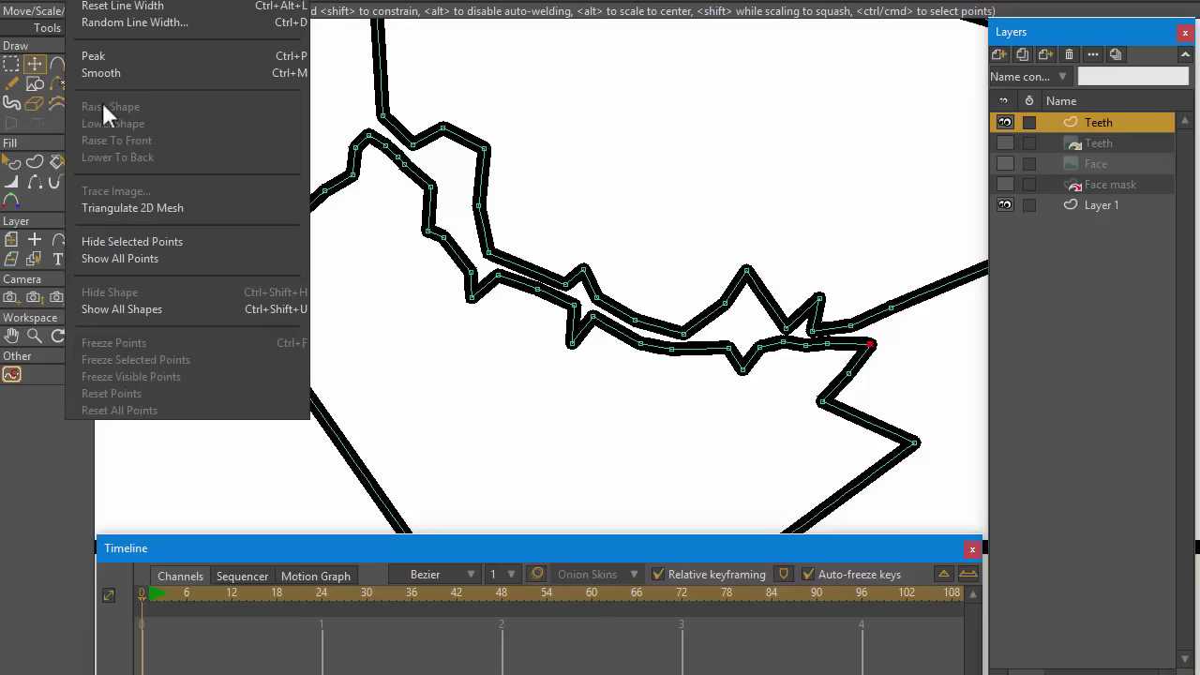
{"action": "left_click", "coordinate": [122, 206]}
{"action": "scroll", "coordinate": [361, 197], "scroll_direction": "up", "scroll_amount": 2}
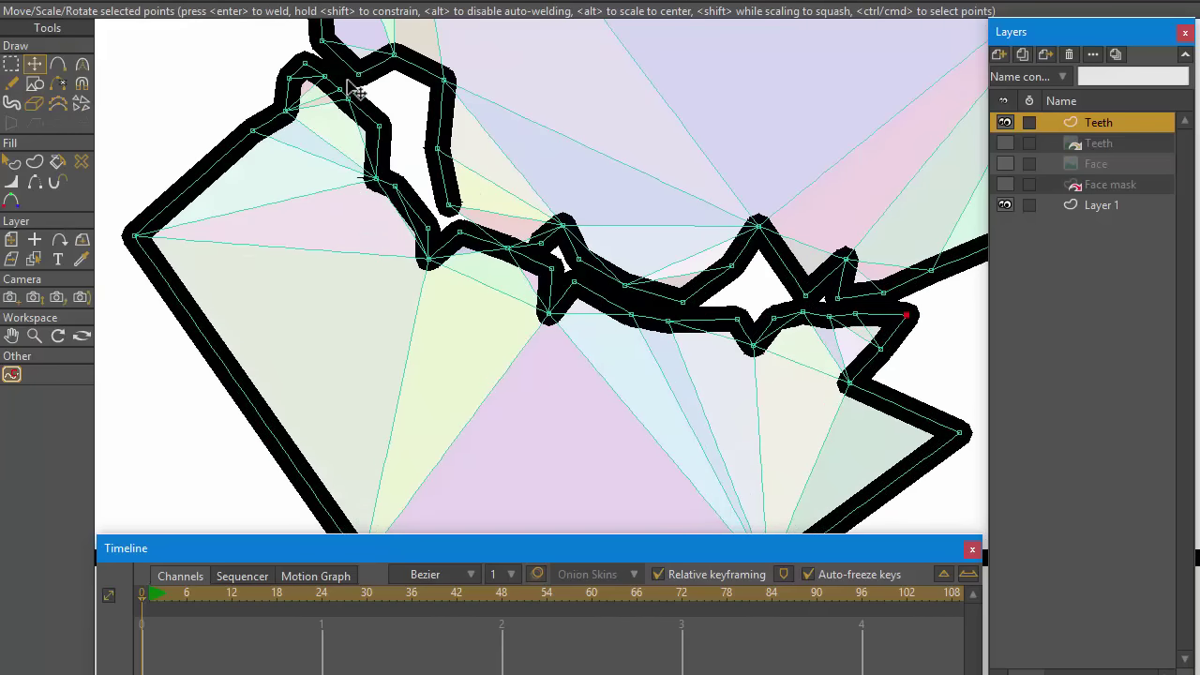
Show the Teeth image layer and fine-tune the lower teeth mesh points at the mouth's left end to follow the teeth
{"action": "left_click", "coordinate": [324, 66]}
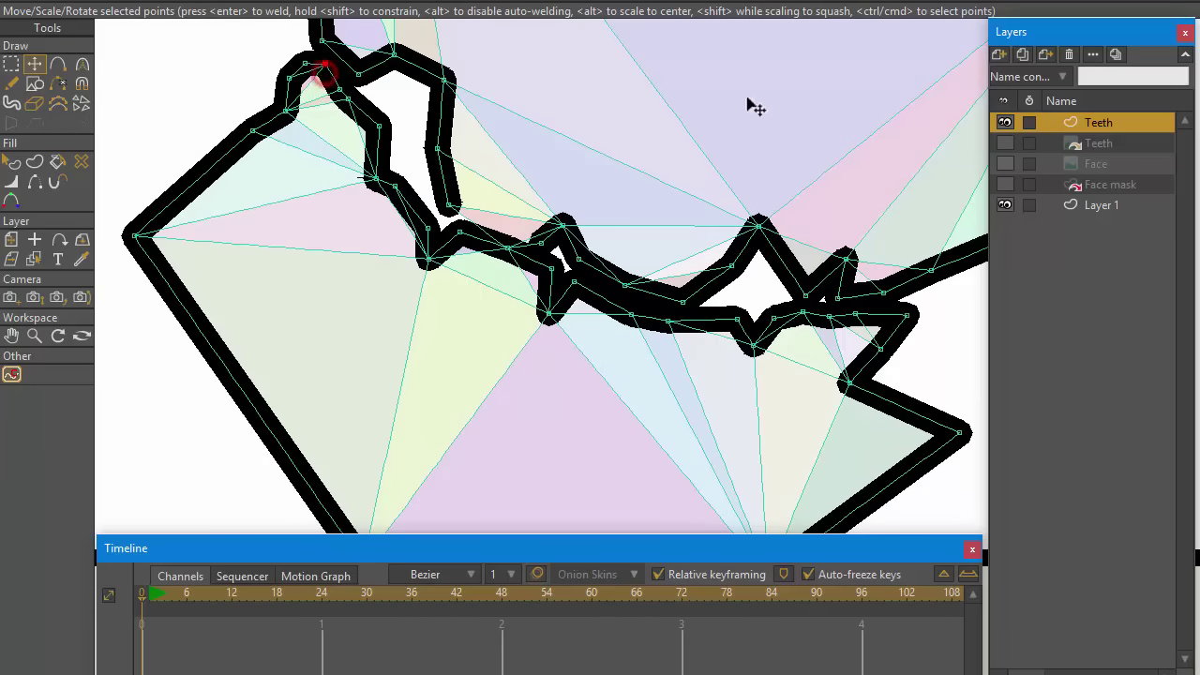
{"action": "left_click", "coordinate": [1005, 146]}
{"action": "mouse_move", "coordinate": [388, 115]}
{"action": "left_mouse_down"}
{"action": "mouse_move", "coordinate": [409, 147]}
{"action": "mouse_move", "coordinate": [364, 117]}
{"action": "mouse_move", "coordinate": [372, 130]}
{"action": "left_mouse_up"}
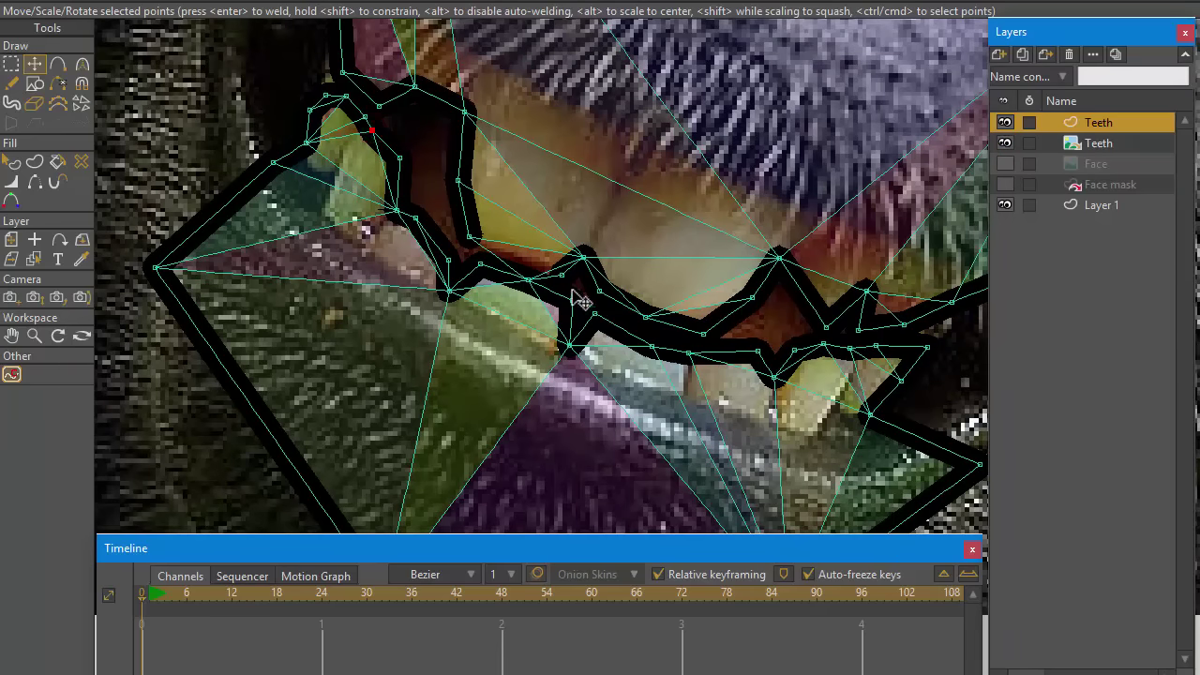
{"action": "left_click", "coordinate": [273, 165]}
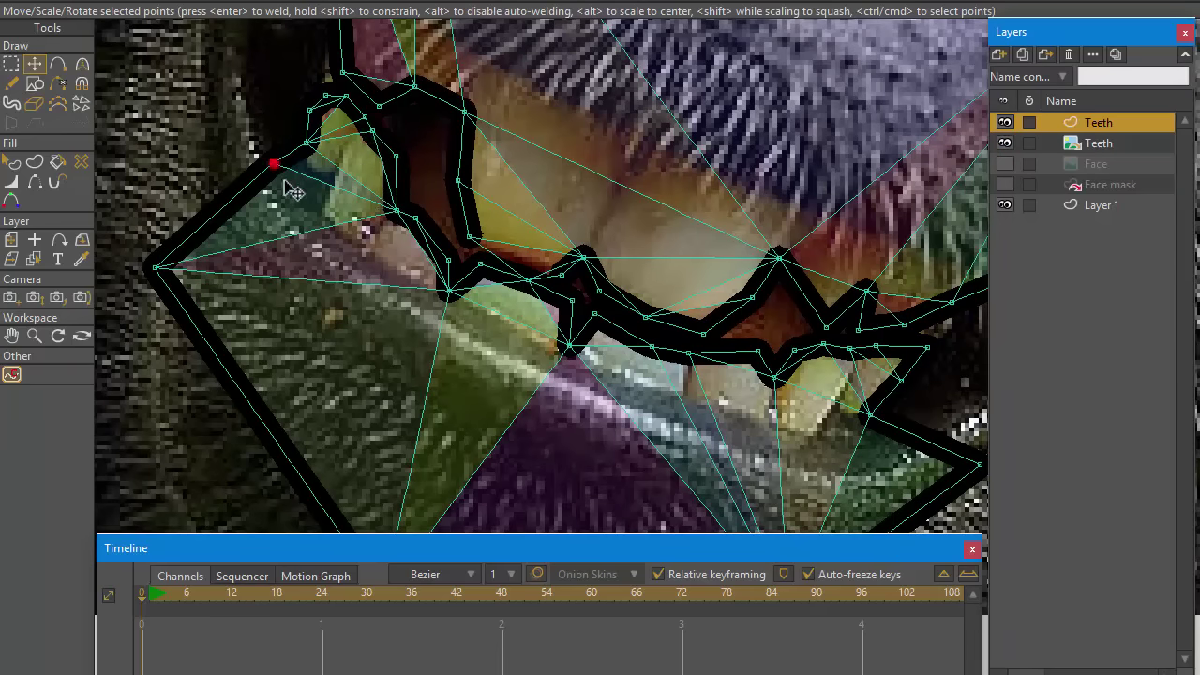
{"action": "scroll", "coordinate": [527, 269], "scroll_direction": "down", "scroll_amount": 10}
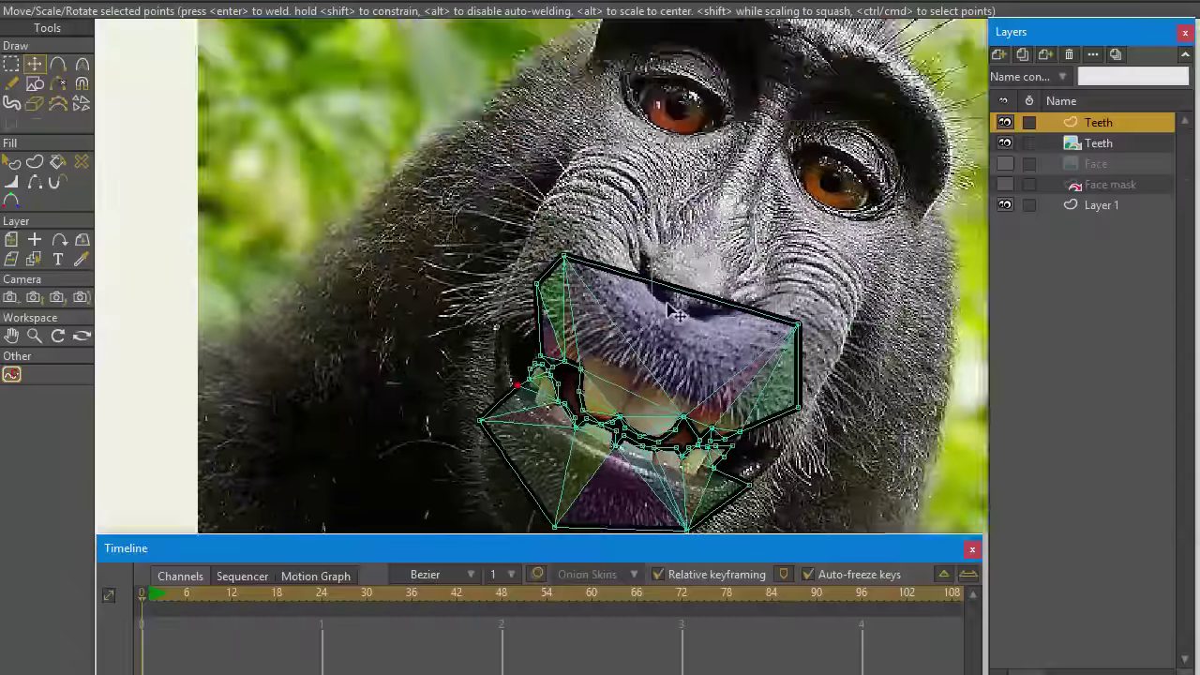
{"action": "scroll", "coordinate": [673, 314], "scroll_direction": "down", "scroll_amount": 5}
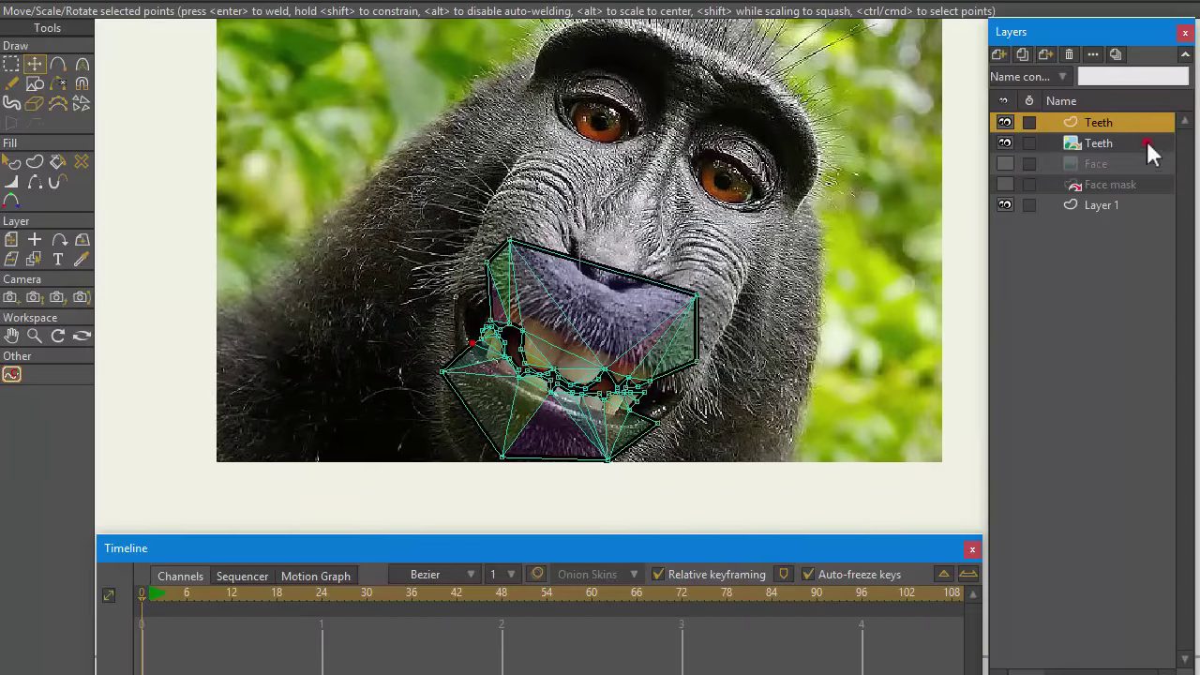
Move the Teeth vector layer below Face mask and assign it as the Teeth image layer's smart warp layer
{"action": "left_click", "coordinate": [1146, 144]}
{"action": "left_click_drag", "start_coordinate": [1119, 122], "coordinate": [1118, 186]}
{"action": "double_click", "coordinate": [1116, 122]}
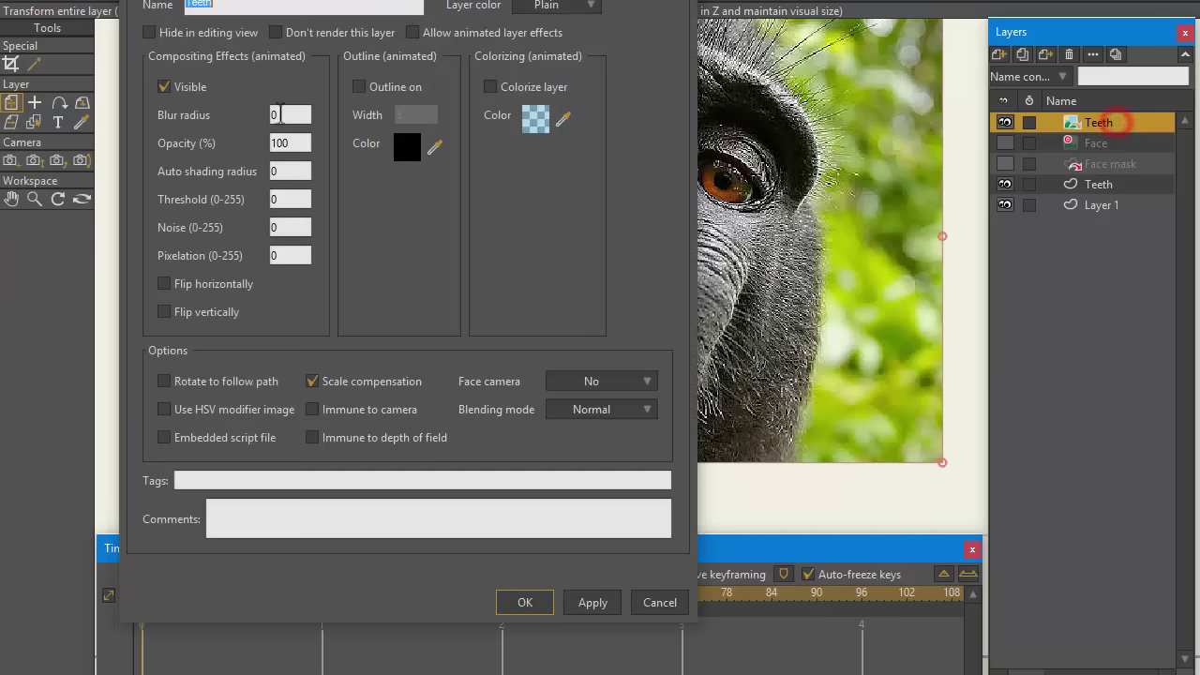
{"action": "left_click", "coordinate": [310, 2]}
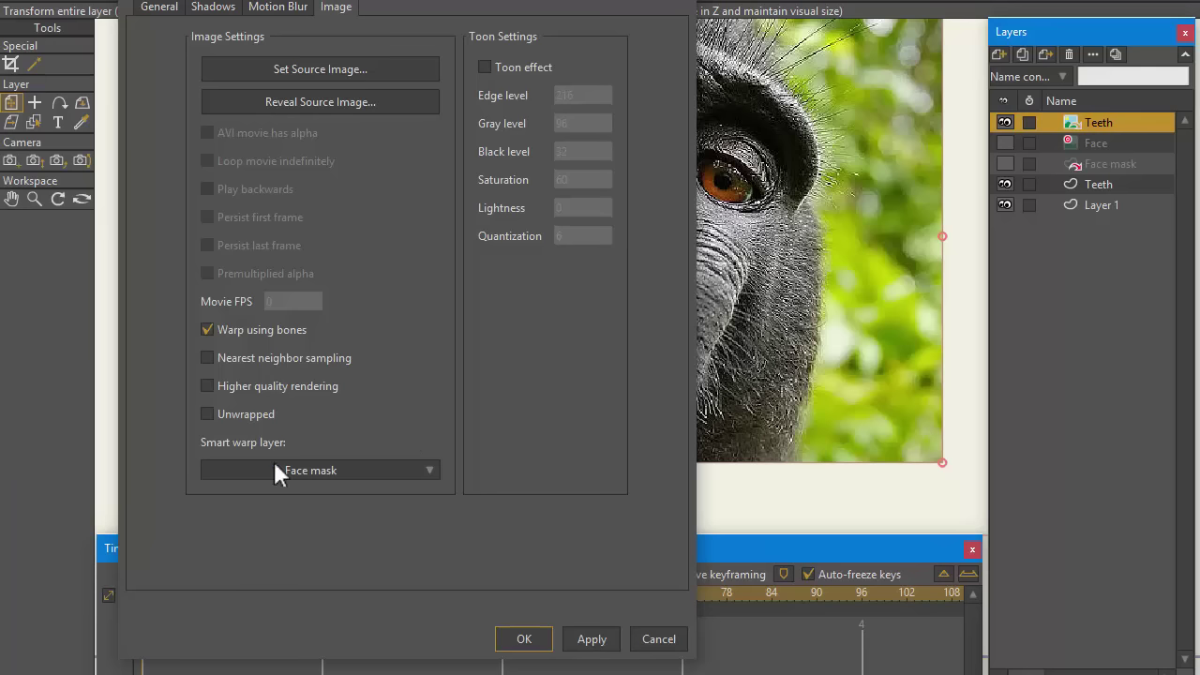
{"action": "left_click", "coordinate": [336, 466]}
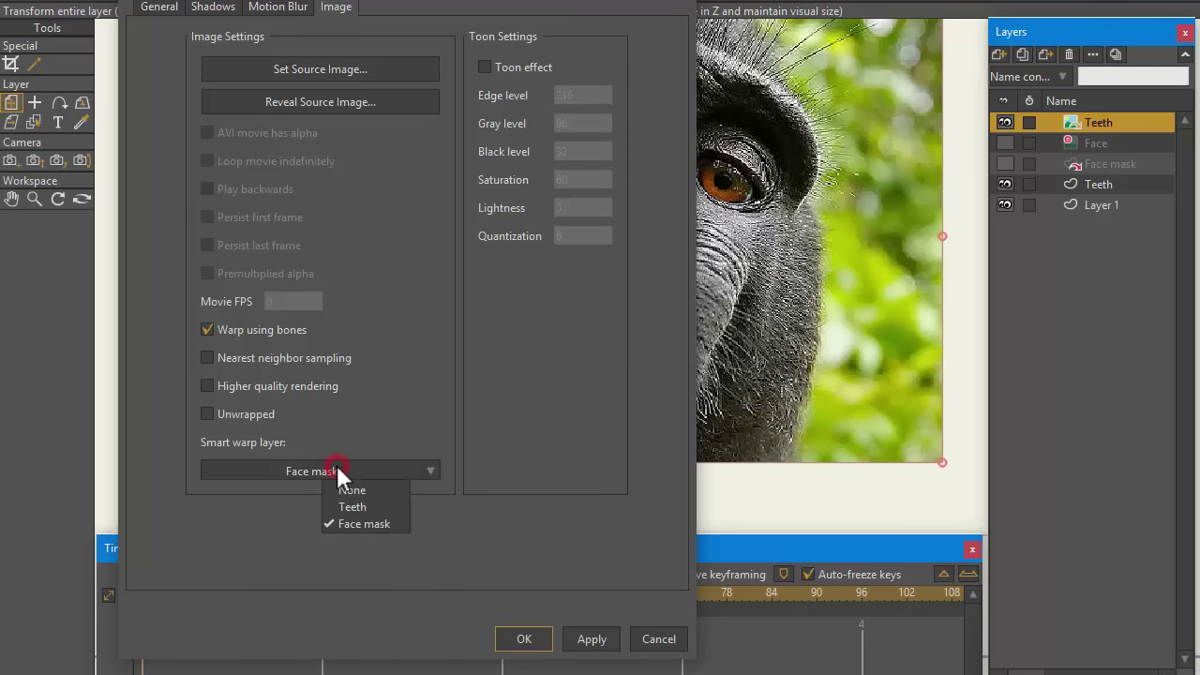
{"action": "left_click", "coordinate": [354, 506]}
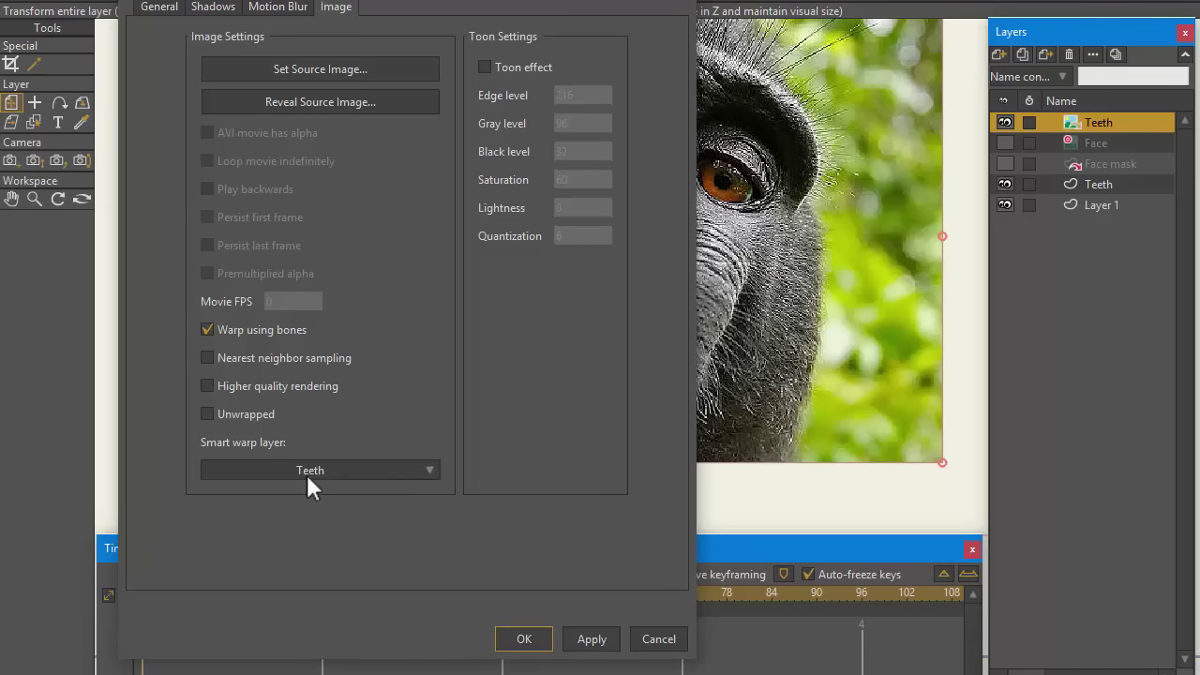
{"action": "left_click", "coordinate": [580, 642]}
{"action": "left_click", "coordinate": [518, 637]}
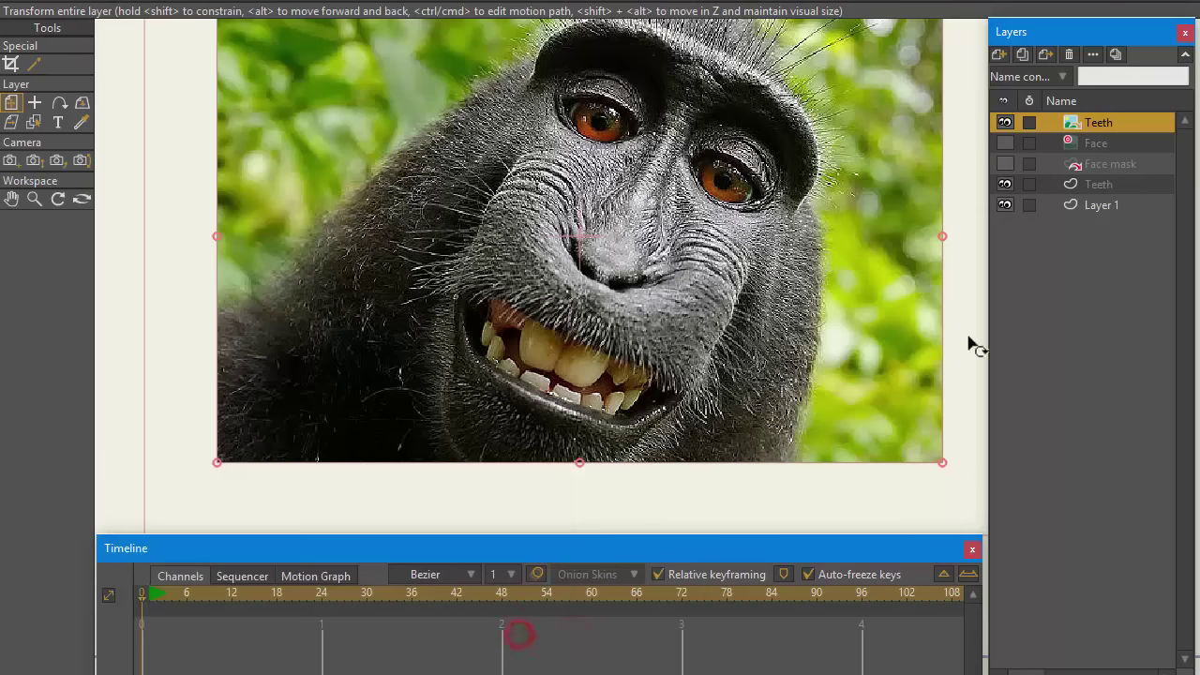
Go to frame 1, make the Face layer visible and place the Teeth image layer beneath it
{"action": "left_click", "coordinate": [152, 597]}
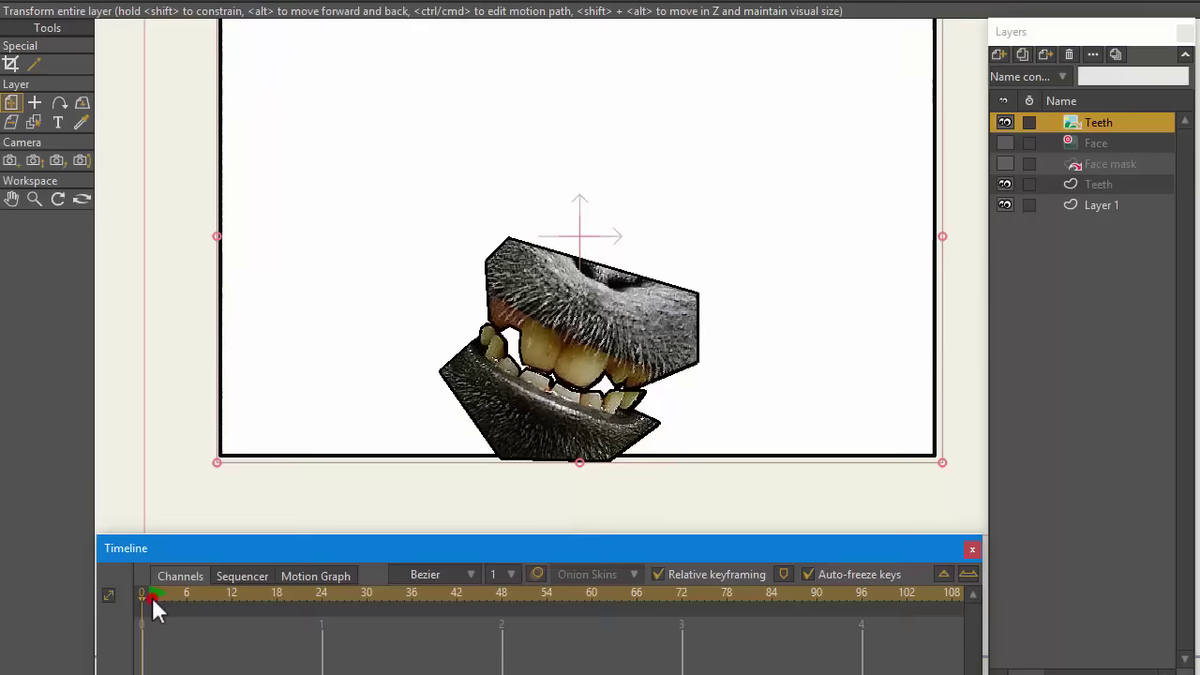
{"action": "left_click", "coordinate": [999, 141]}
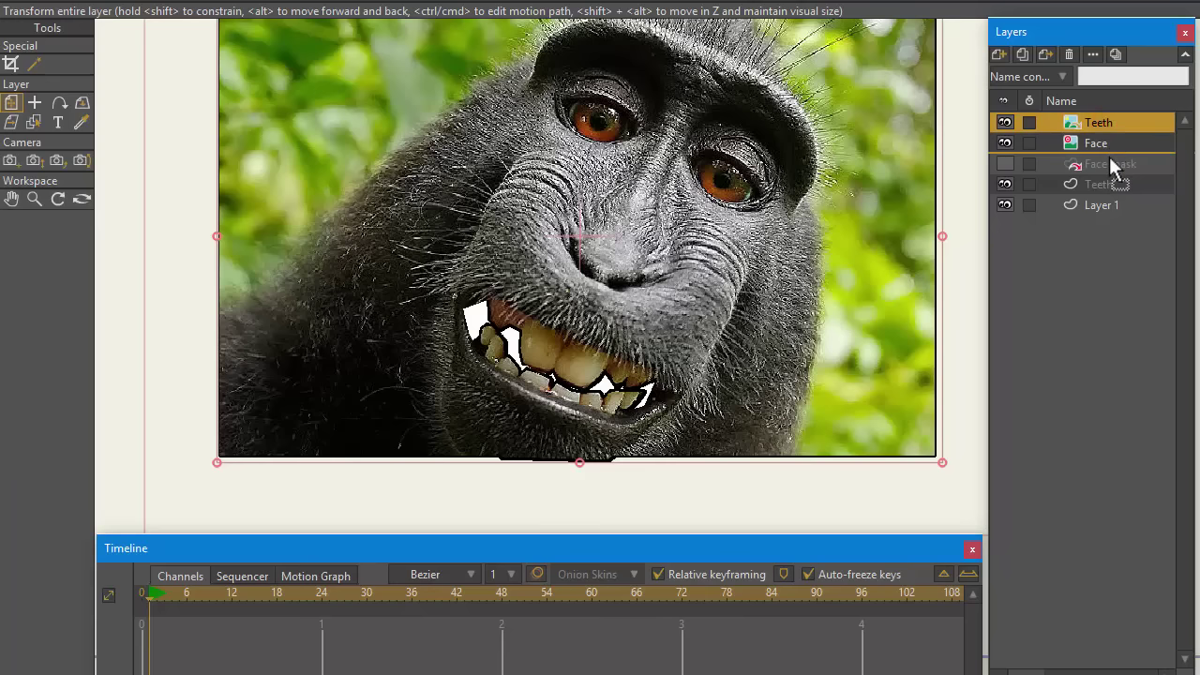
{"action": "left_click_drag", "start_coordinate": [1110, 160], "coordinate": [1110, 159]}
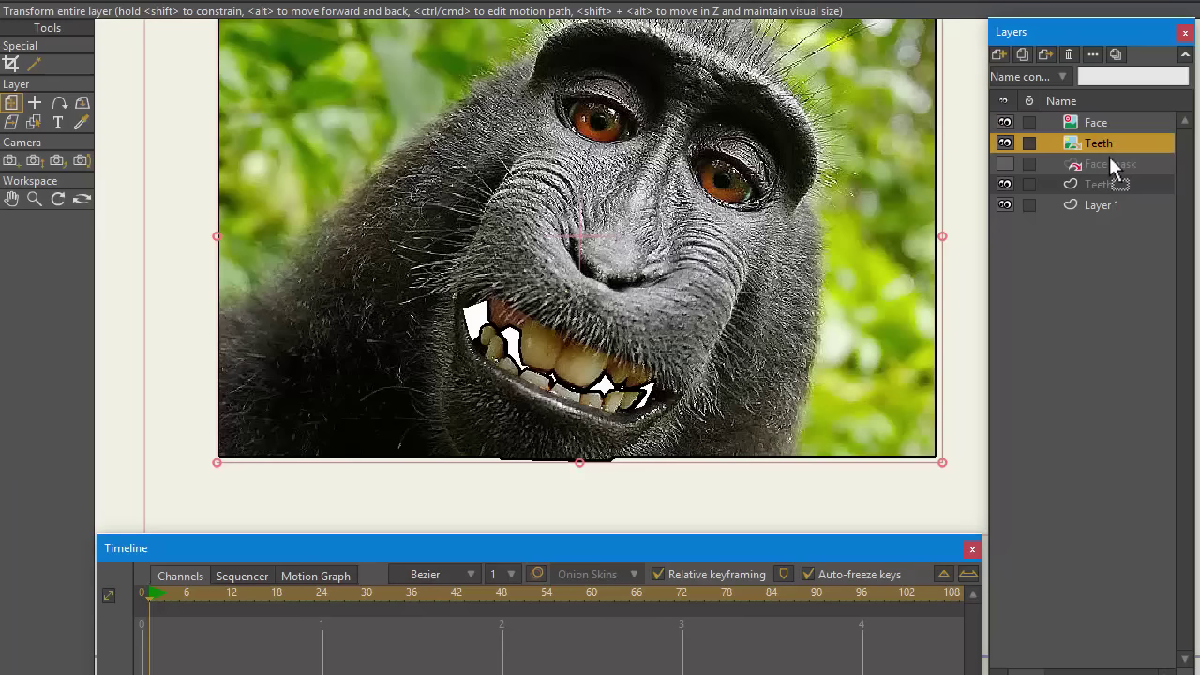
Rename Layer 1 to "Face mesh"
{"action": "double_click", "coordinate": [1105, 204]}
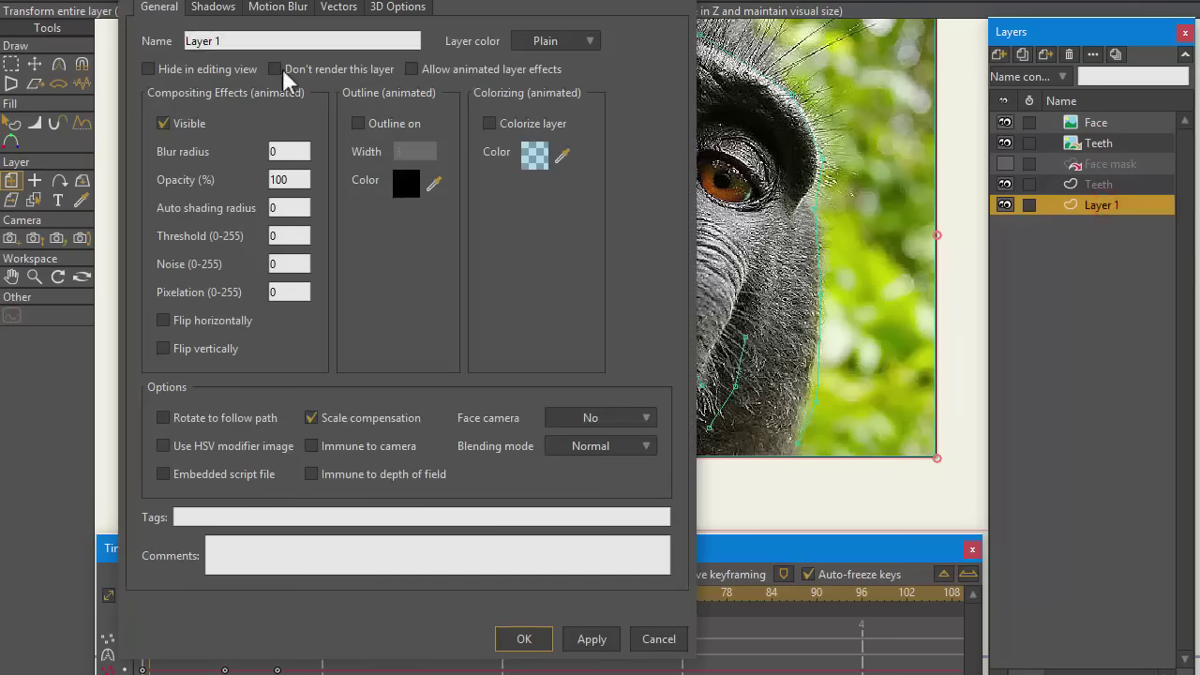
{"action": "left_click", "coordinate": [254, 42]}
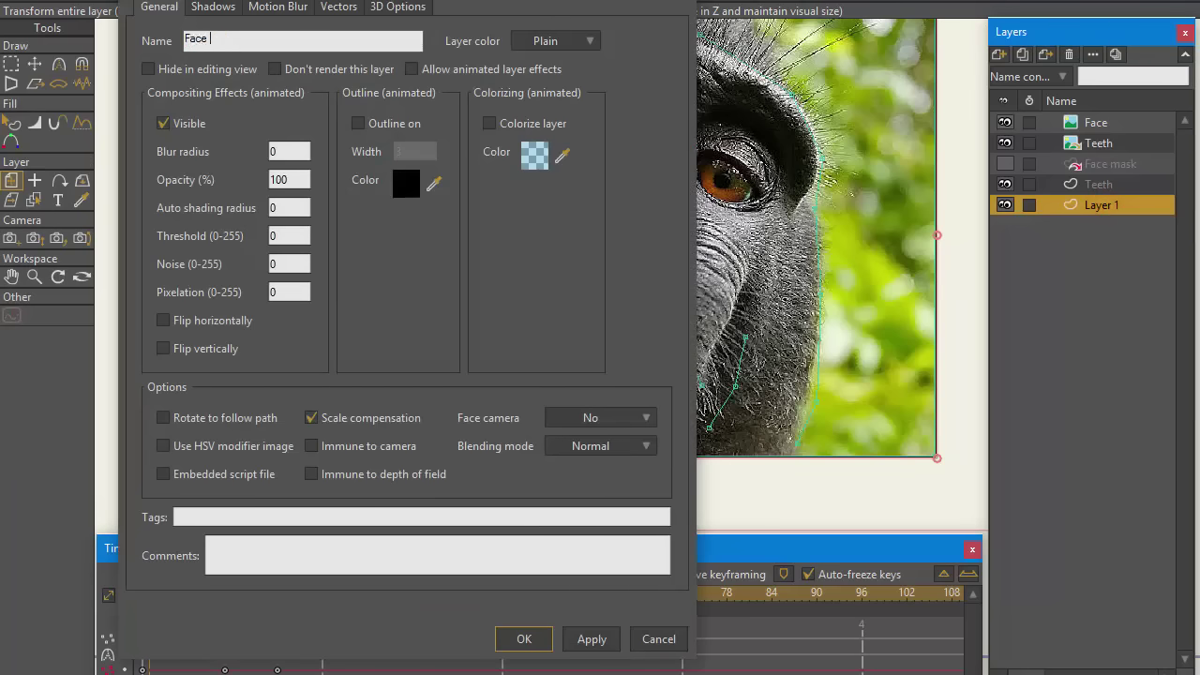
{"action": "key", "text": "Return"}
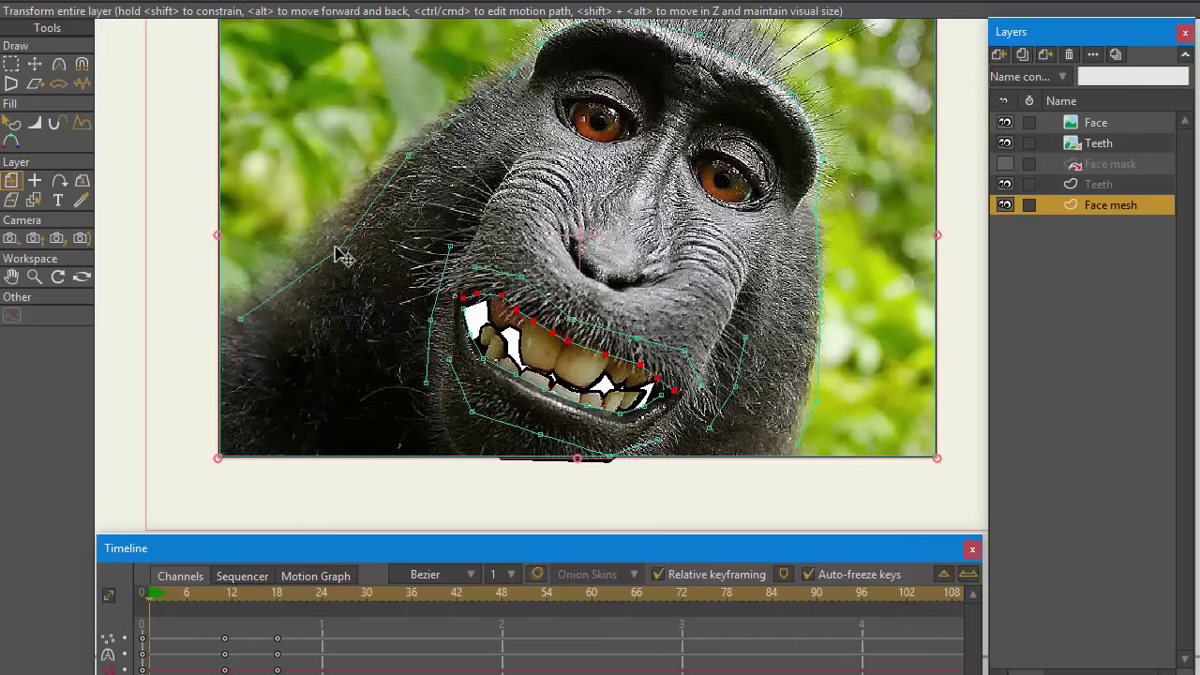
Try moving the upper lip points of the Face mesh layer downward, undo it, and check the Face mask layer
{"action": "key", "text": "t"}
{"action": "left_click_drag", "start_coordinate": [590, 372], "coordinate": [589, 383]}
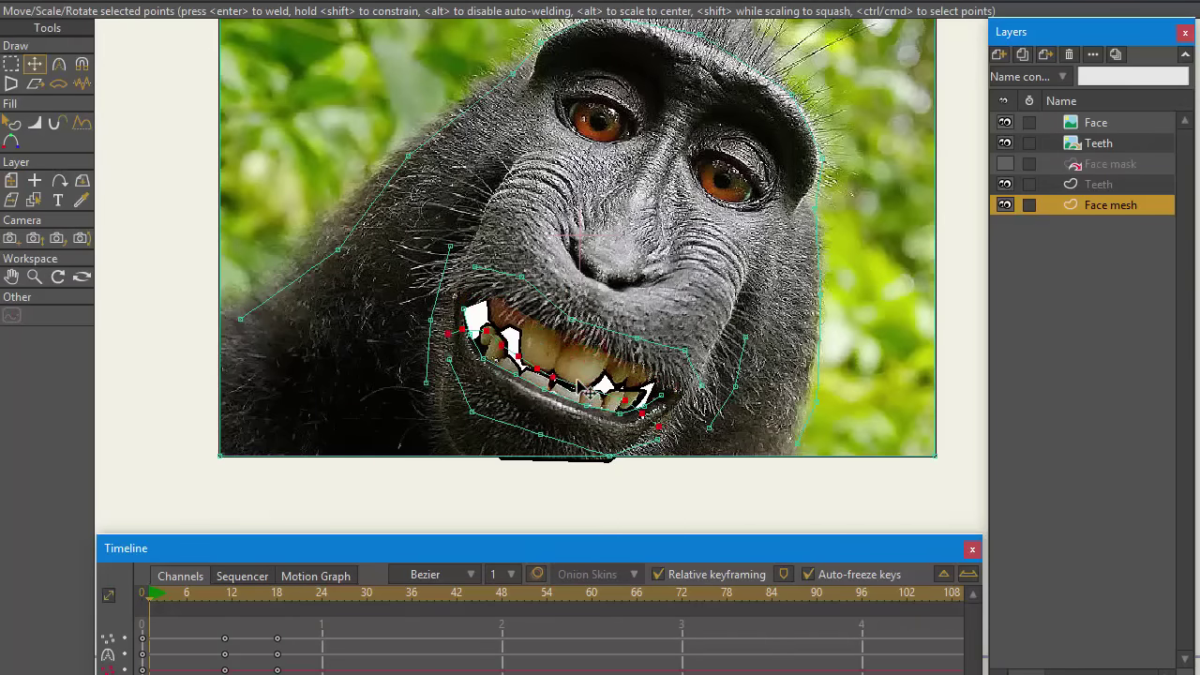
{"action": "left_click", "coordinate": [1130, 165]}
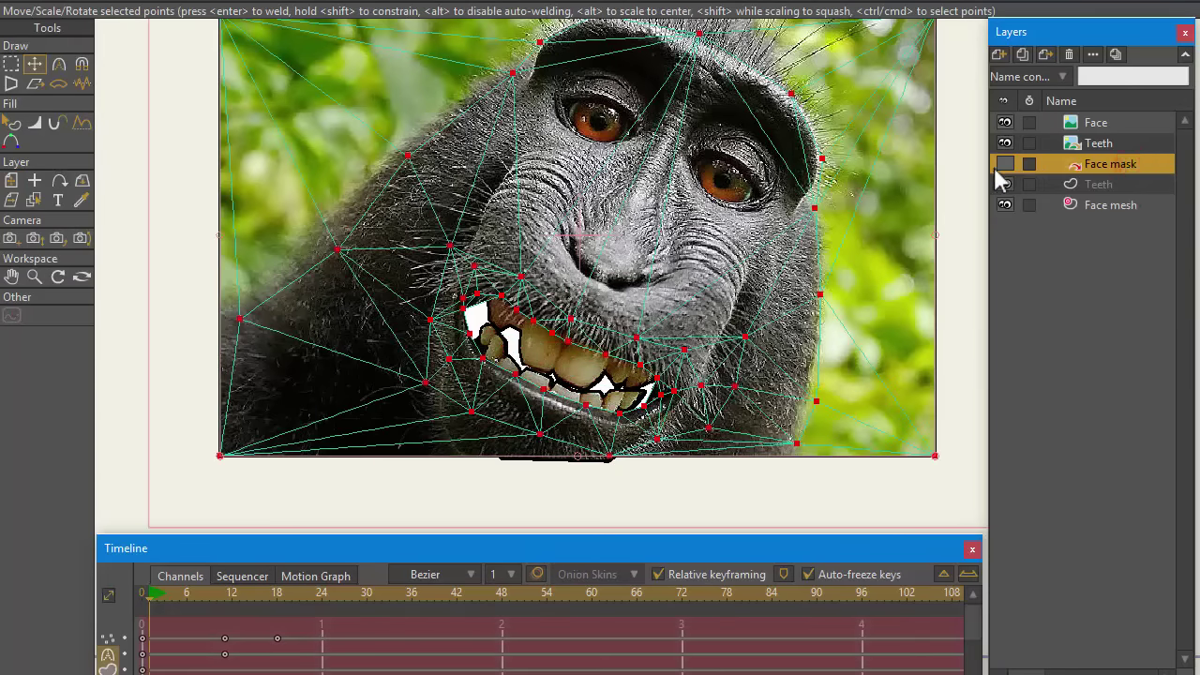
{"action": "left_click", "coordinate": [1112, 205]}
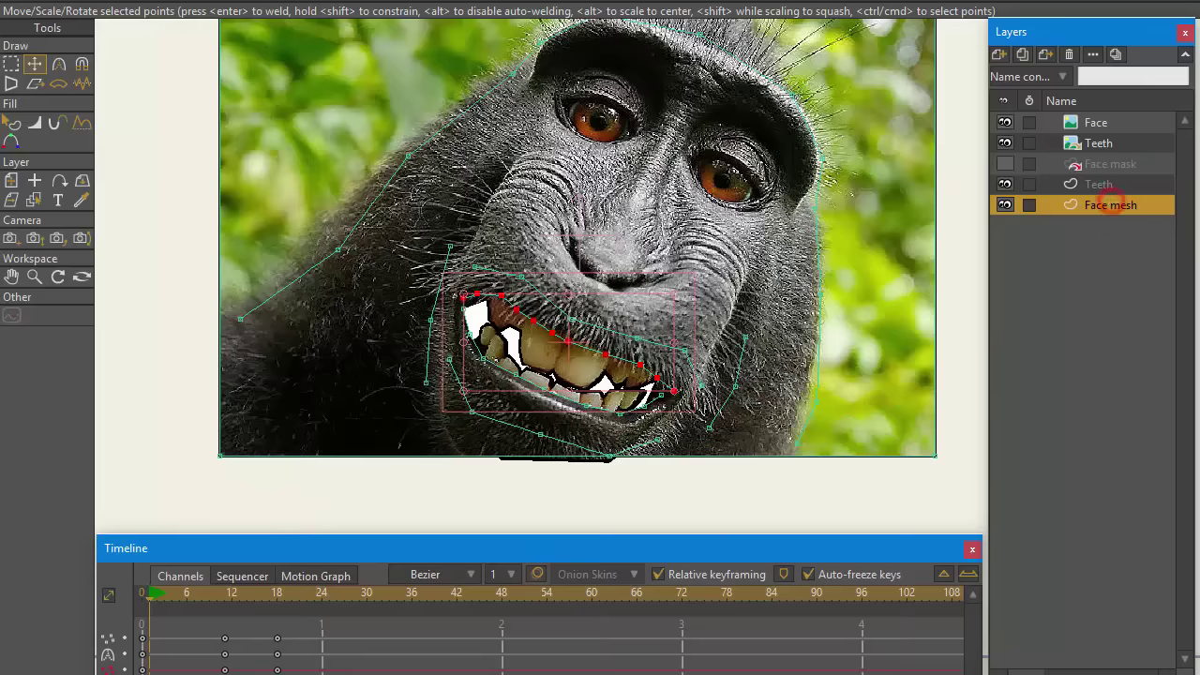
Make the Face mask layer visible and sync its first two timeline channels to the original
{"action": "left_click_drag", "start_coordinate": [308, 550], "coordinate": [329, 523]}
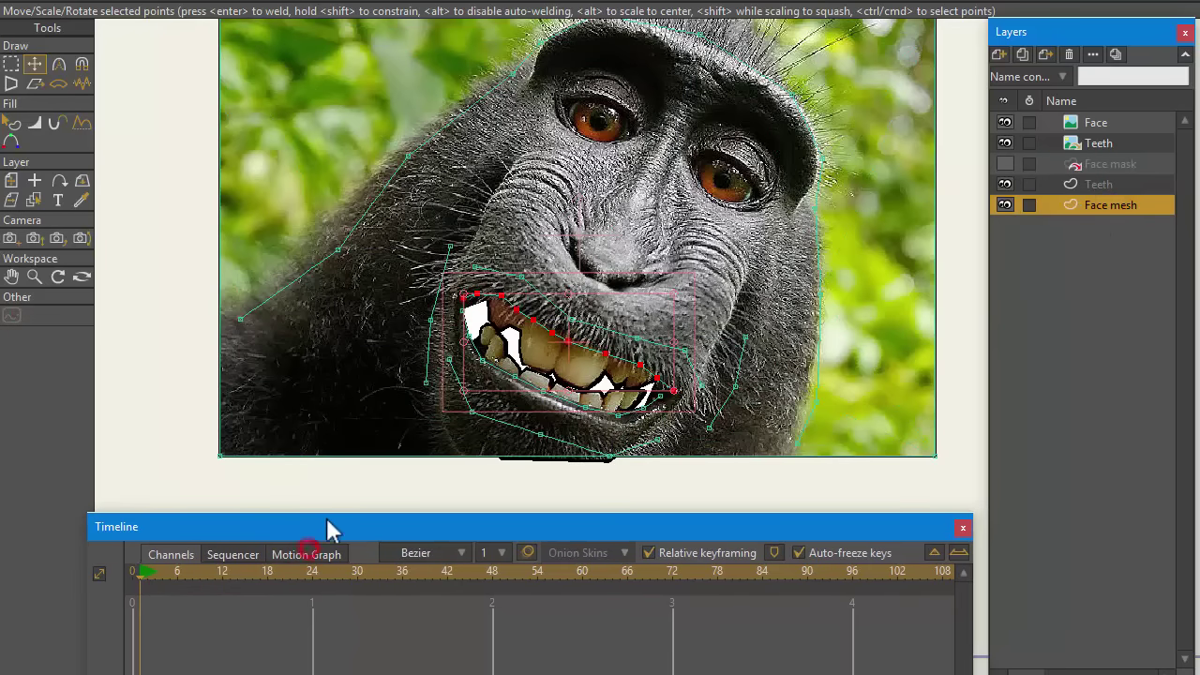
{"action": "left_click", "coordinate": [1005, 163]}
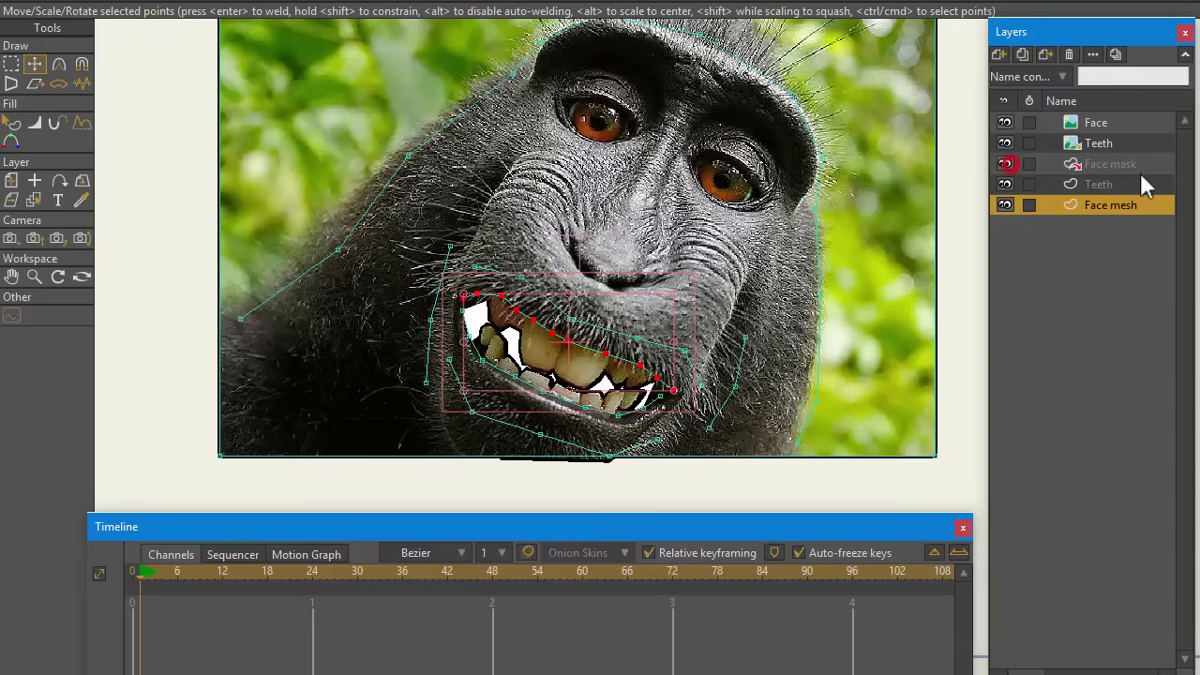
{"action": "left_click", "coordinate": [1149, 165]}
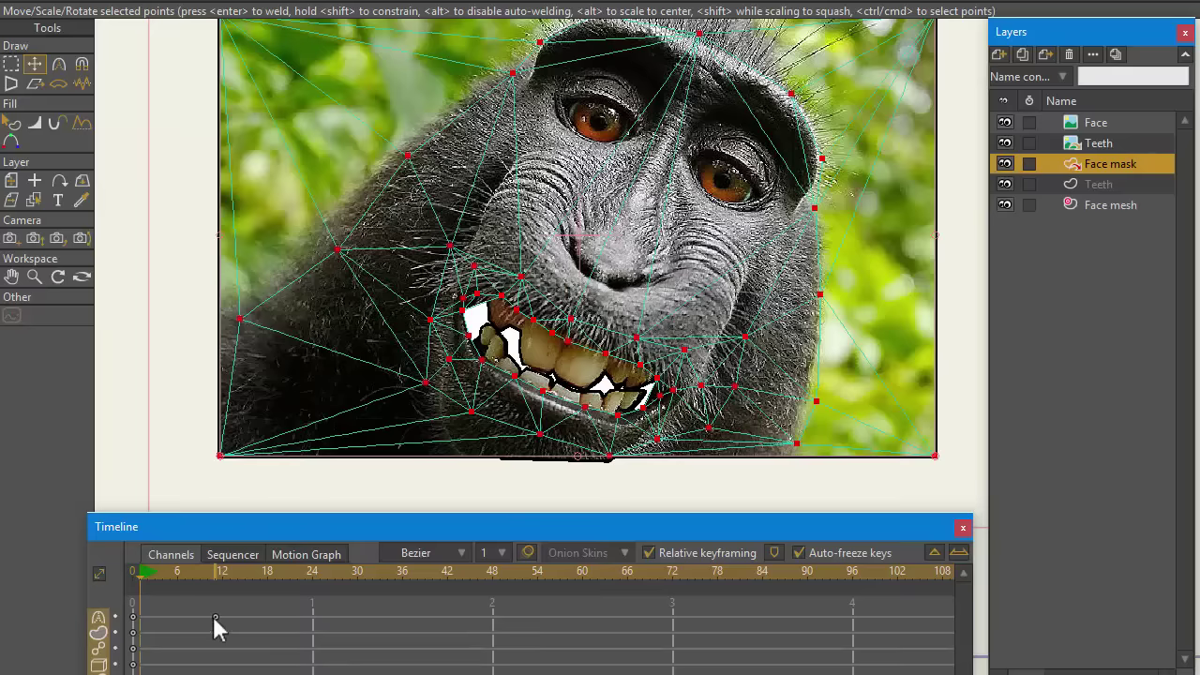
{"action": "right_click", "coordinate": [99, 623]}
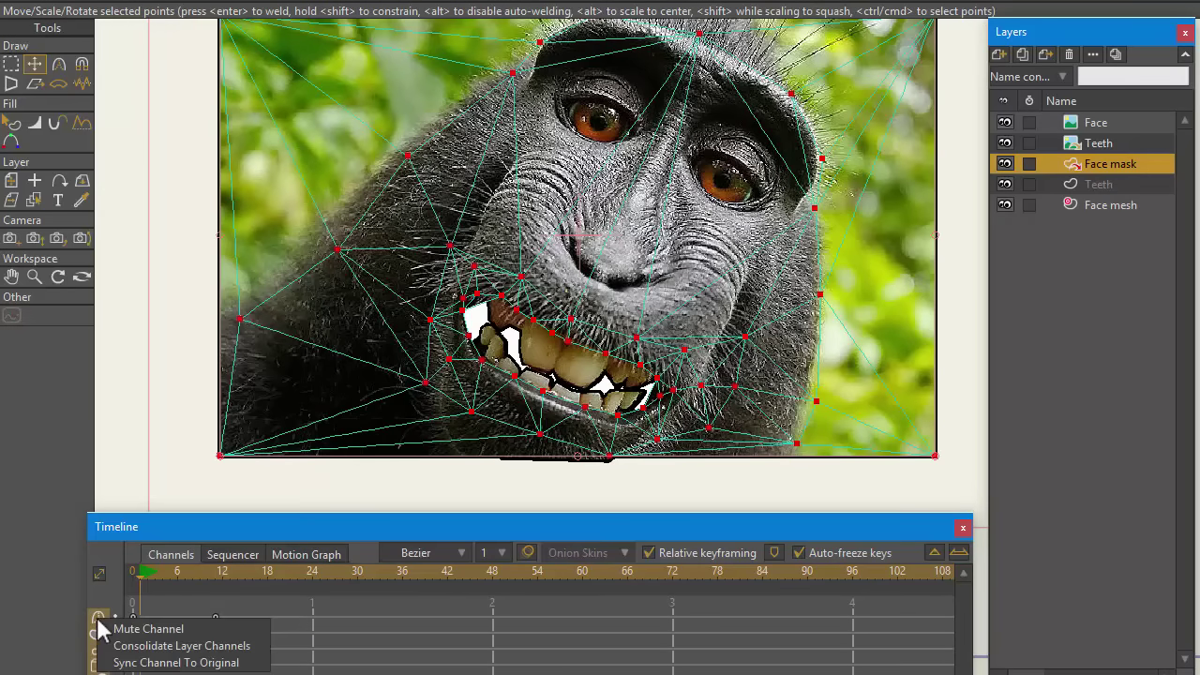
{"action": "left_click", "coordinate": [124, 662]}
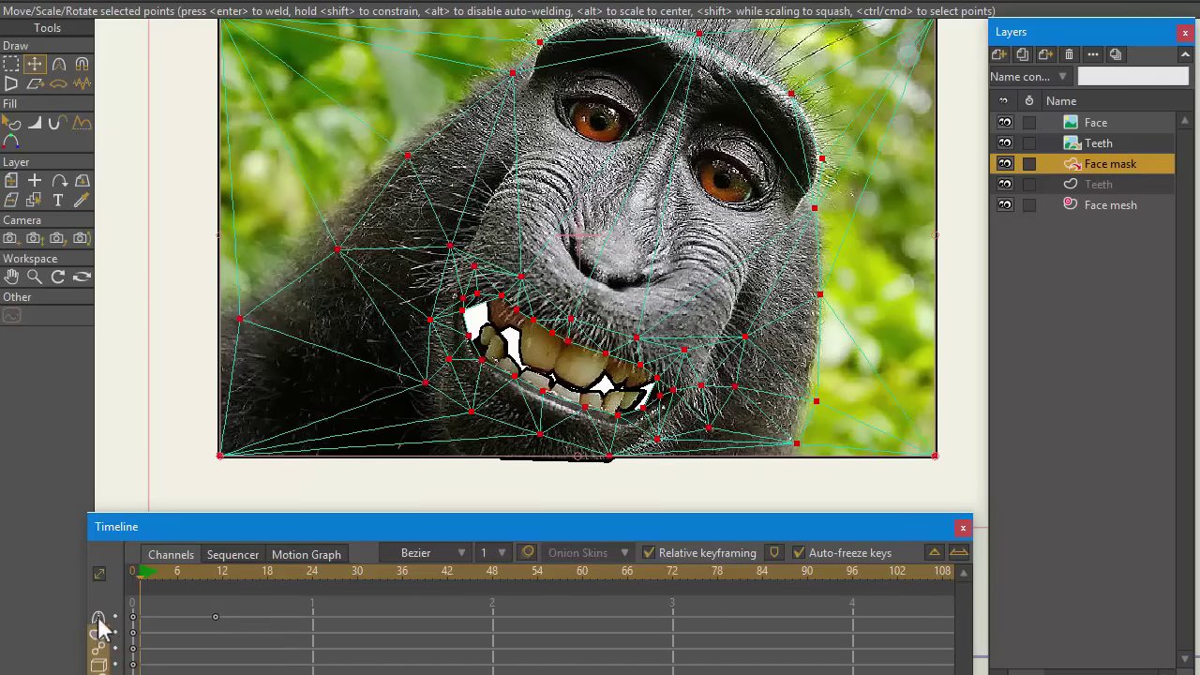
{"action": "right_click", "coordinate": [98, 633]}
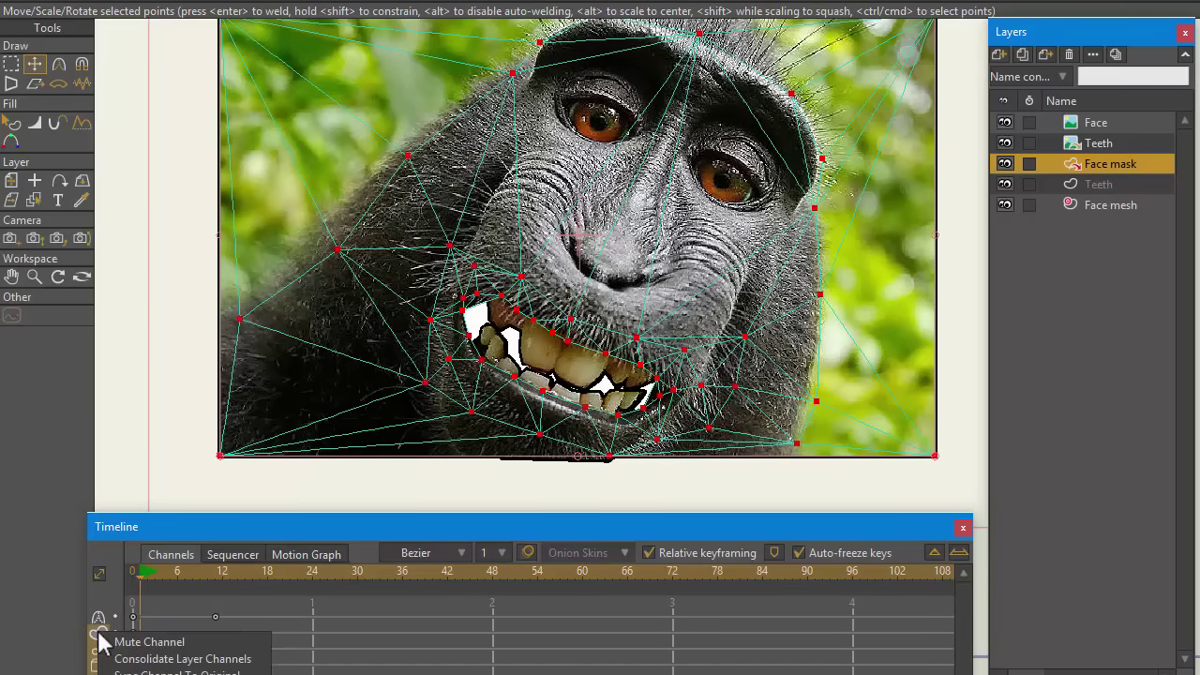
{"action": "left_click", "coordinate": [131, 671]}
Reposition the lower lip points of the Face mesh layer at frame 1 to reshape the mouth opening
{"action": "left_click", "coordinate": [1128, 205]}
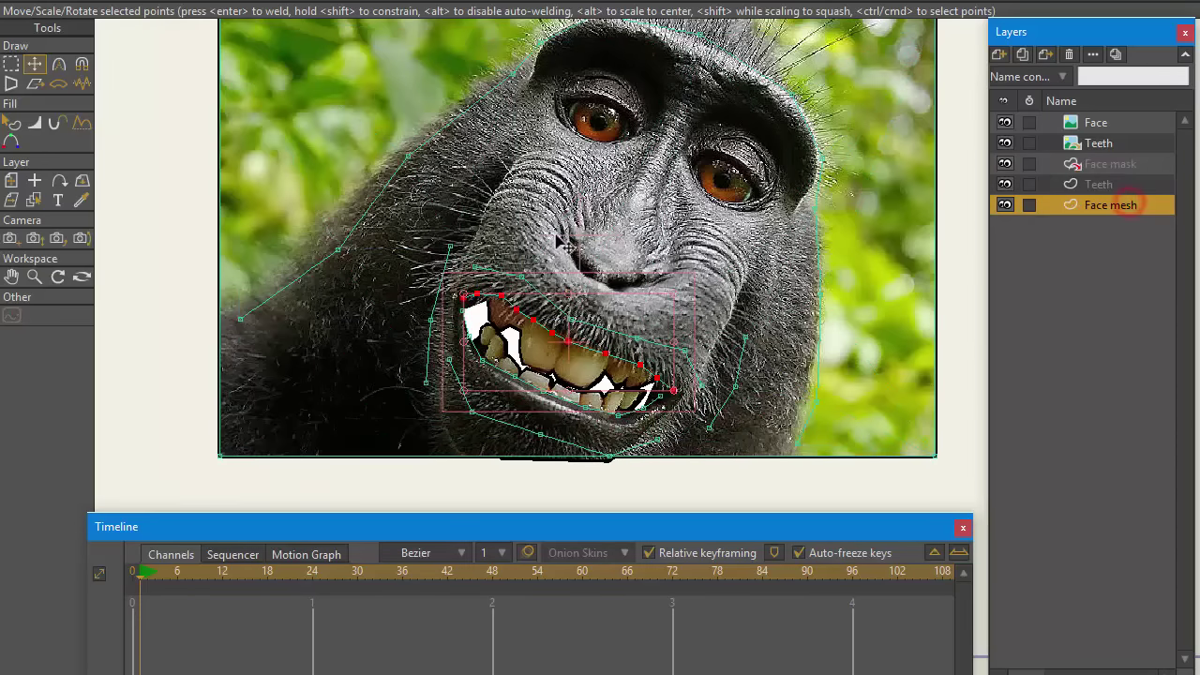
{"action": "left_click_drag", "start_coordinate": [555, 363], "coordinate": [540, 406]}
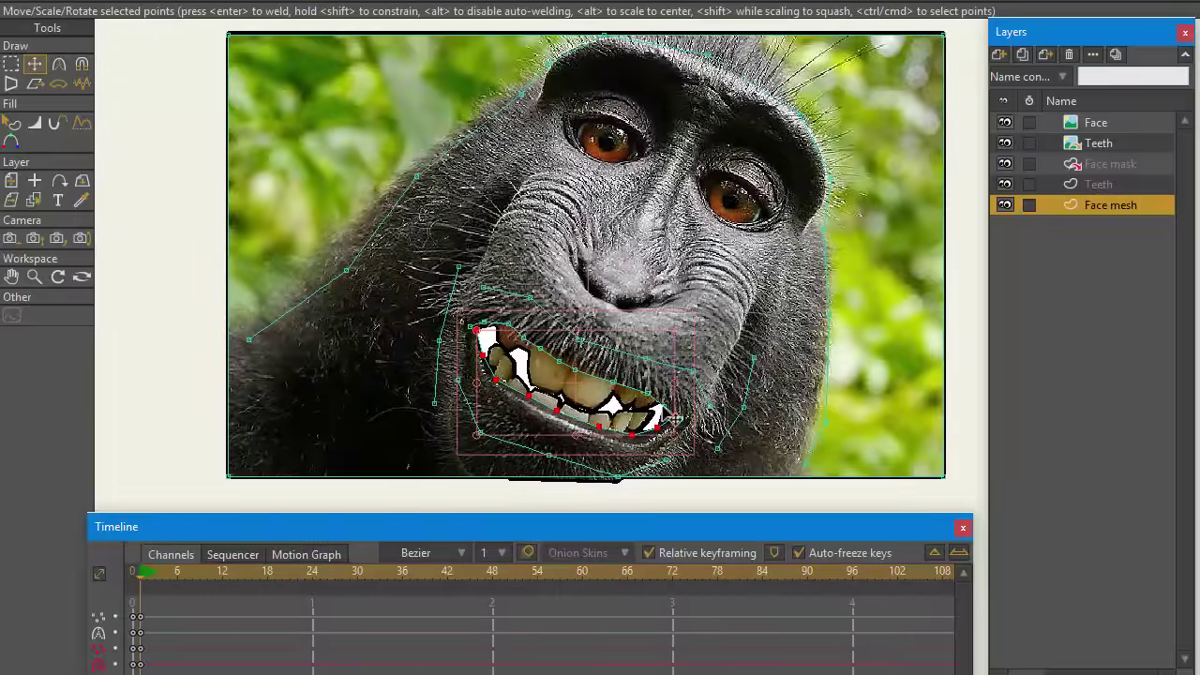
{"action": "left_click_drag", "start_coordinate": [680, 414], "coordinate": [652, 422]}
{"action": "left_click_drag", "start_coordinate": [681, 347], "coordinate": [652, 341]}
Return to frame 0 and add a bone layer above the Face mesh layer
{"action": "left_click", "coordinate": [998, 54]}
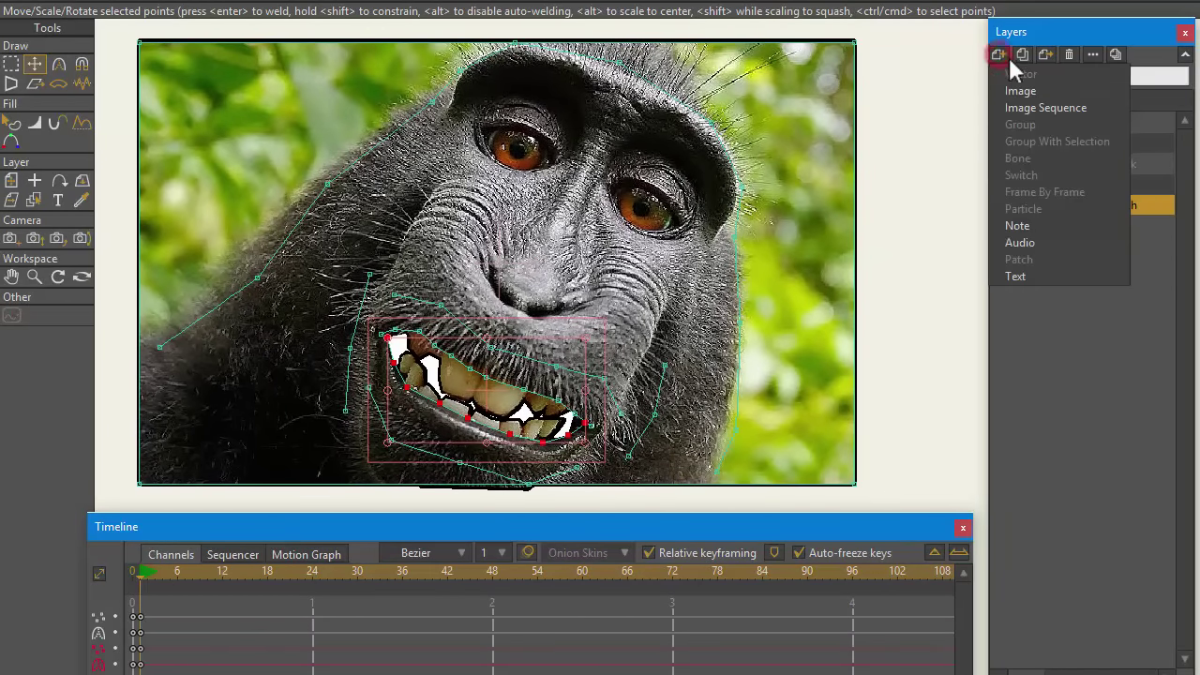
{"action": "left_click", "coordinate": [1069, 413]}
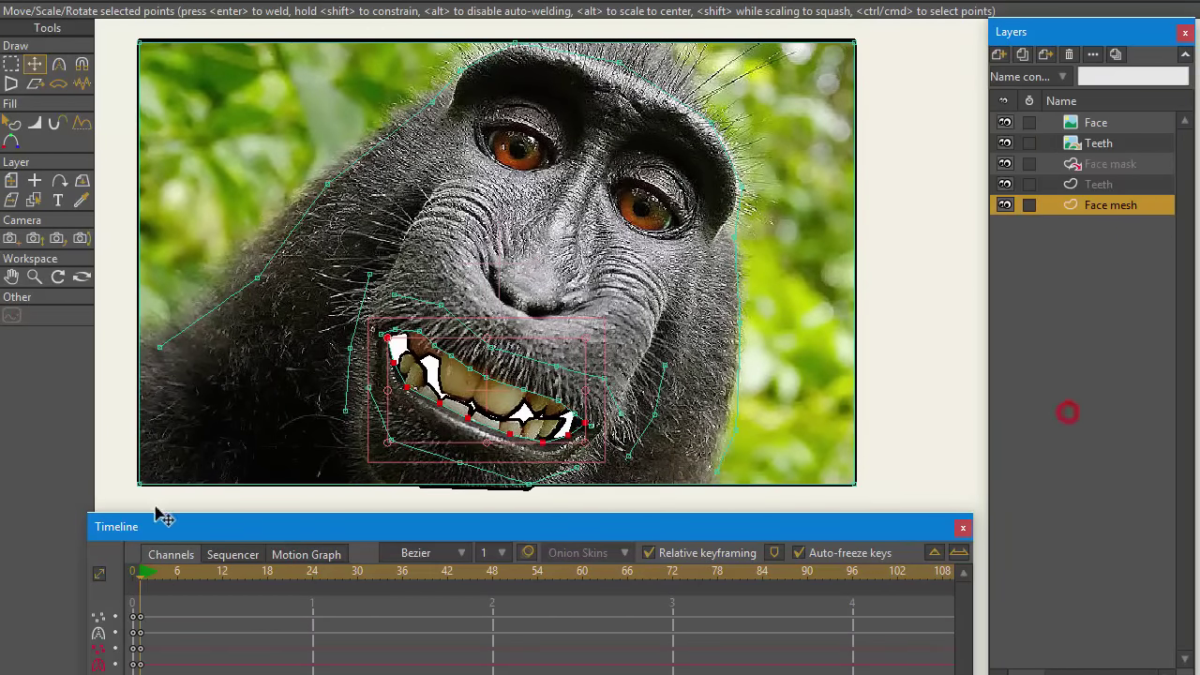
{"action": "left_click", "coordinate": [136, 575]}
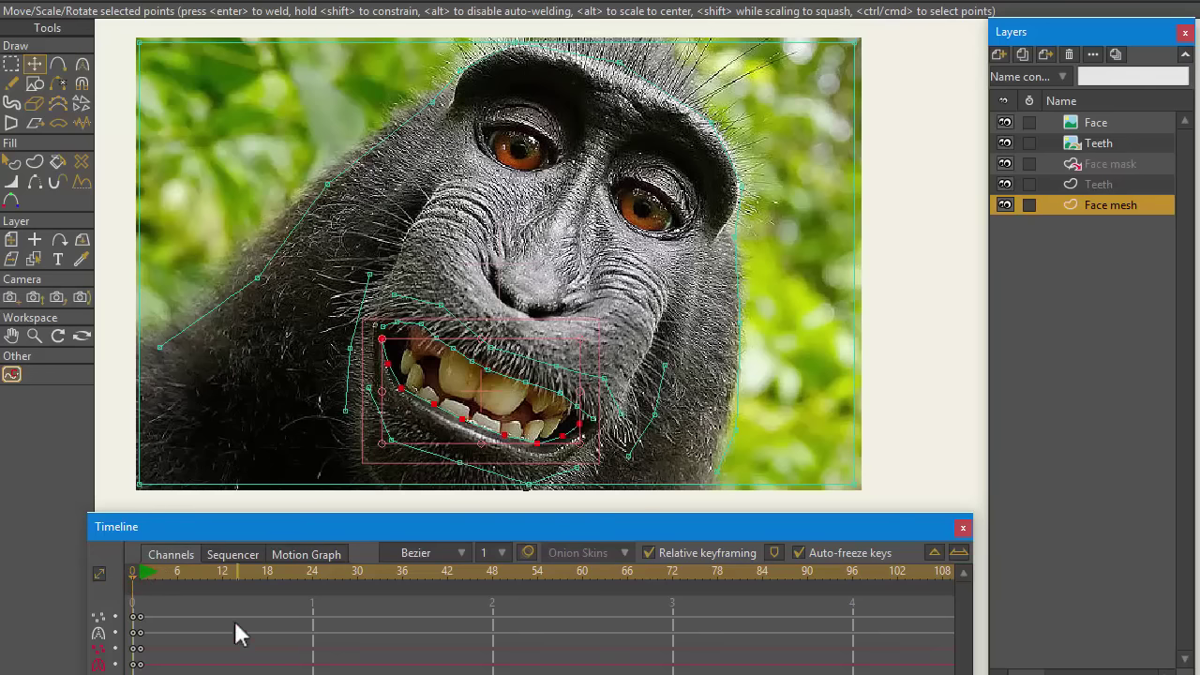
{"action": "left_click_drag", "start_coordinate": [135, 573], "coordinate": [120, 571]}
{"action": "left_click", "coordinate": [1001, 51]}
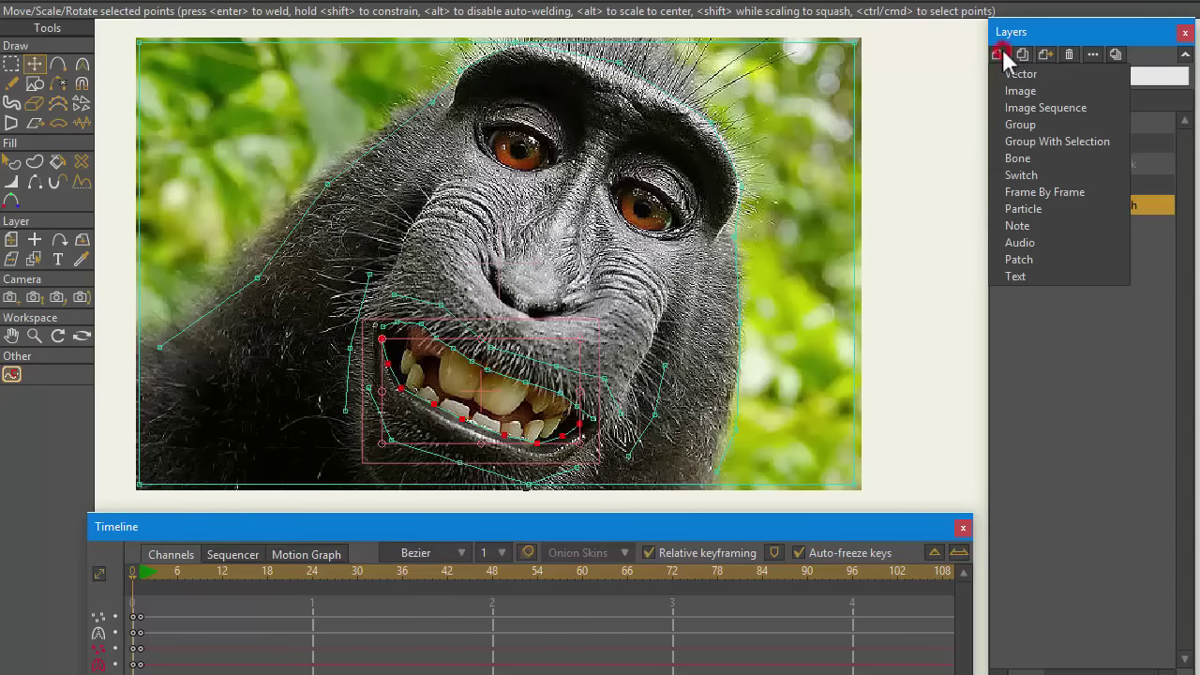
{"action": "left_click", "coordinate": [1039, 157]}
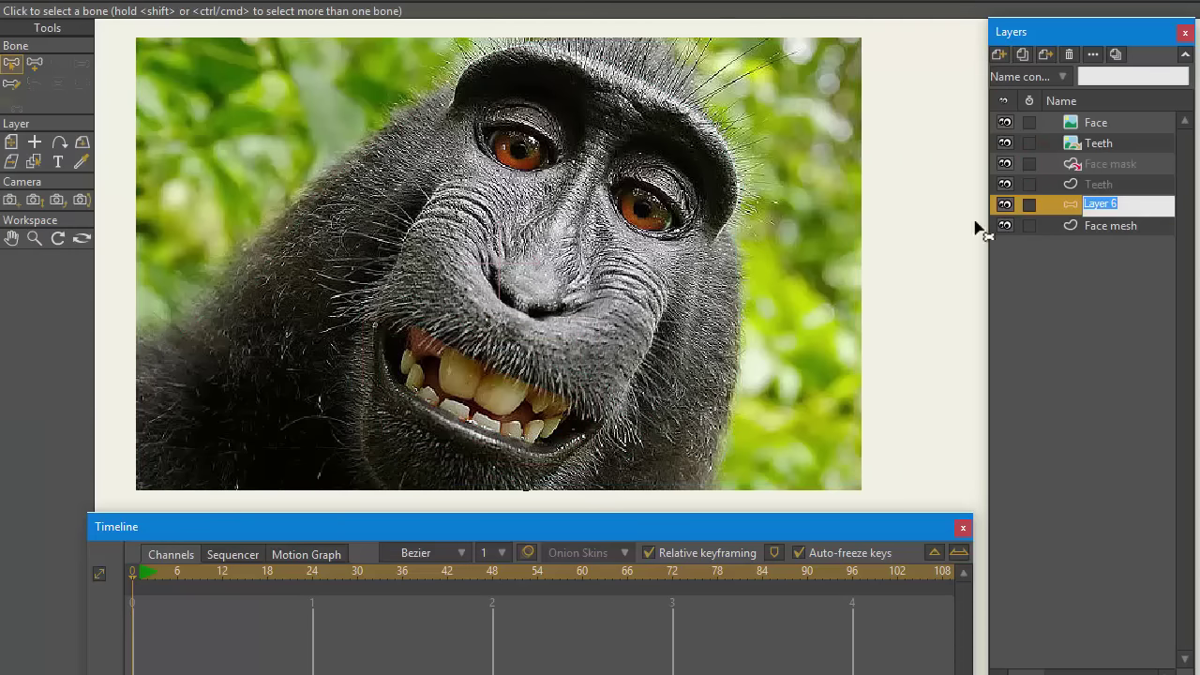
Move the new bone layer above the Face layer and rename it "Bones"
{"action": "left_click_drag", "start_coordinate": [1074, 202], "coordinate": [1074, 122]}
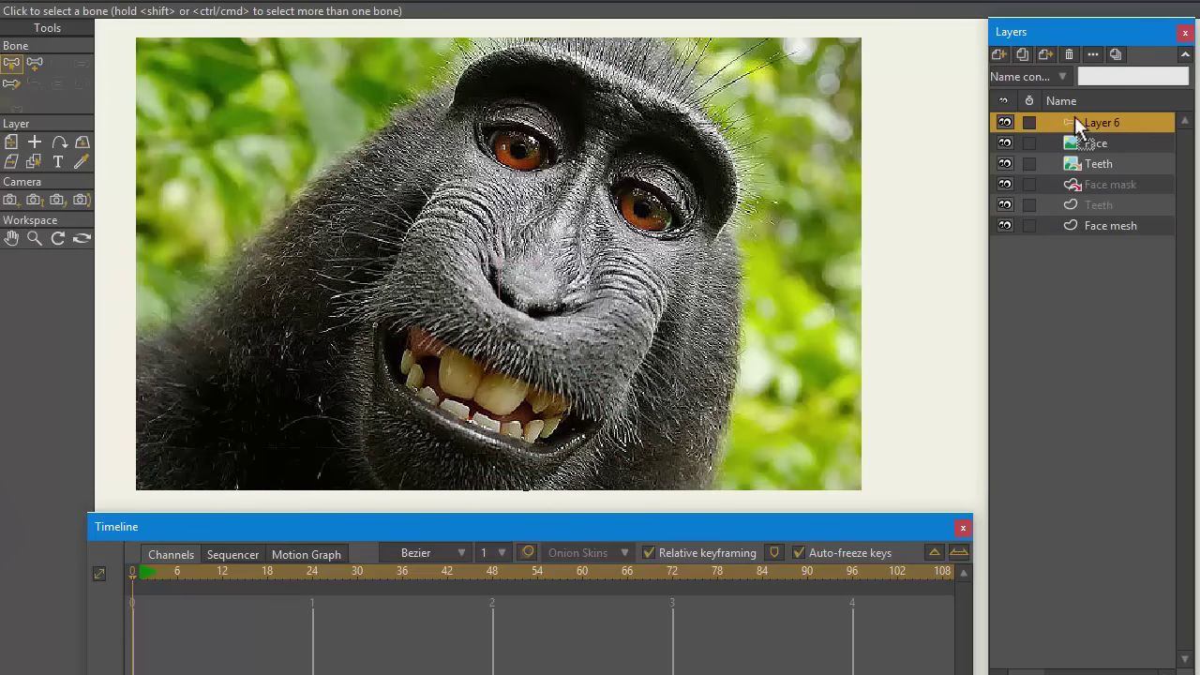
{"action": "double_click", "coordinate": [1101, 122]}
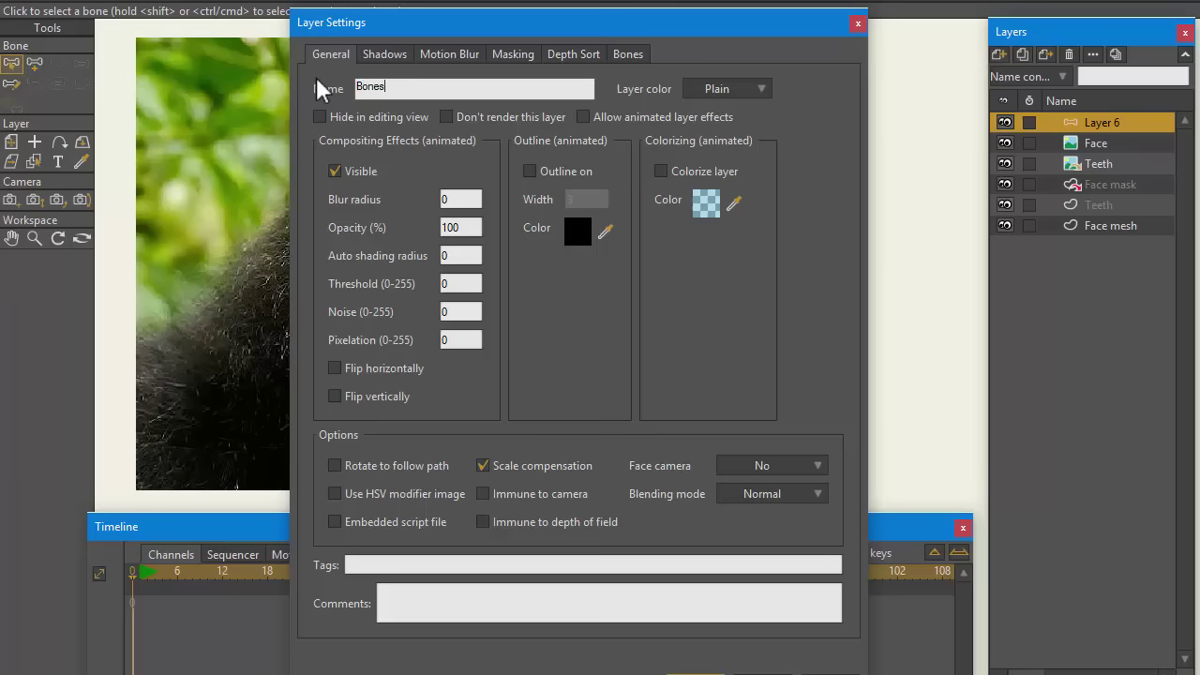
{"action": "key", "text": "Return"}
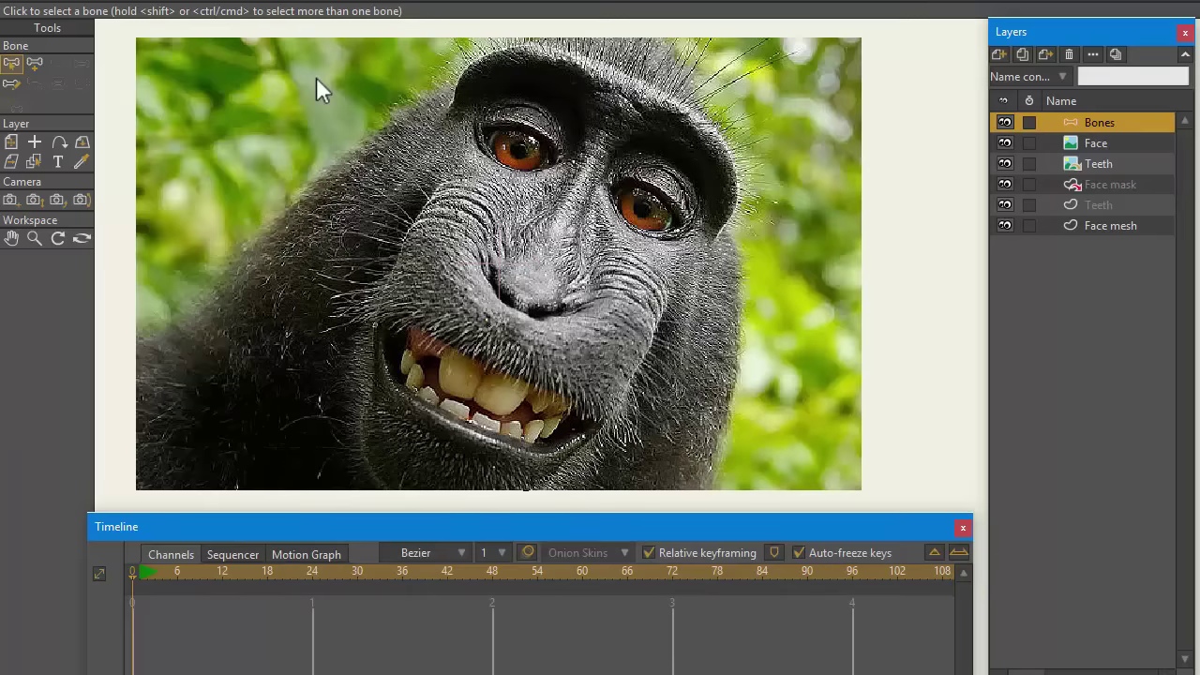
Place all five layers from Face through Face mesh inside the Bones layer
{"action": "left_click", "coordinate": [1102, 141]}
{"action": "left_click", "coordinate": [1112, 227], "text": "shift"}
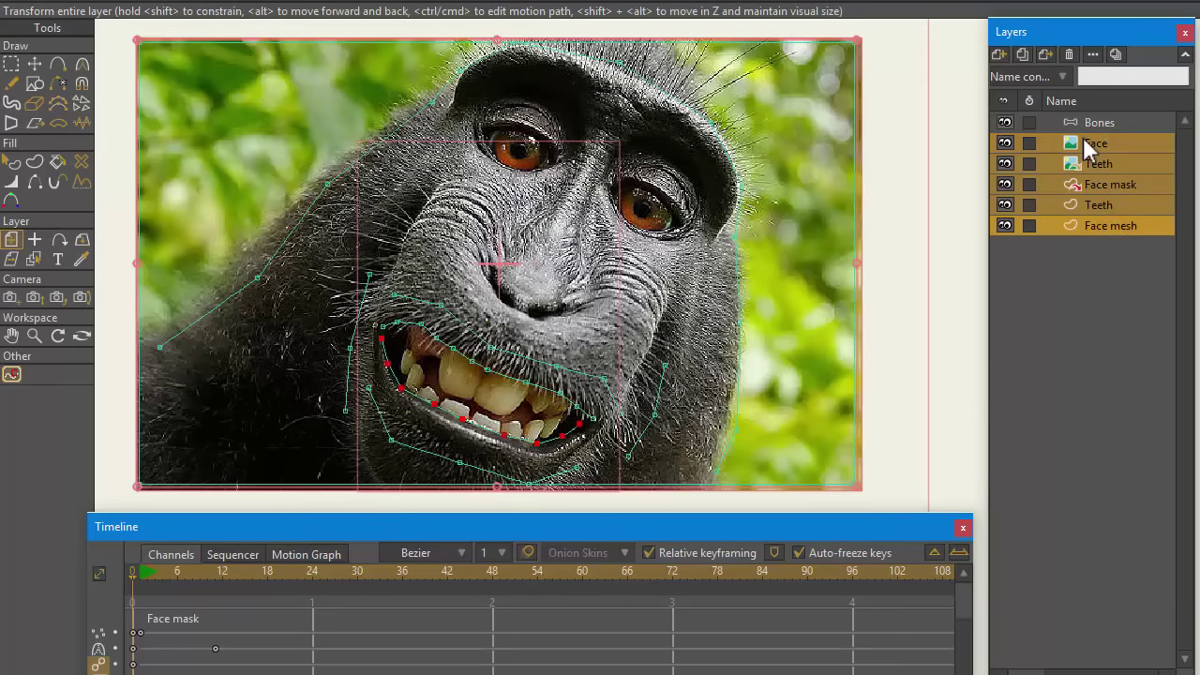
{"action": "left_click_drag", "start_coordinate": [1083, 137], "coordinate": [1089, 123]}
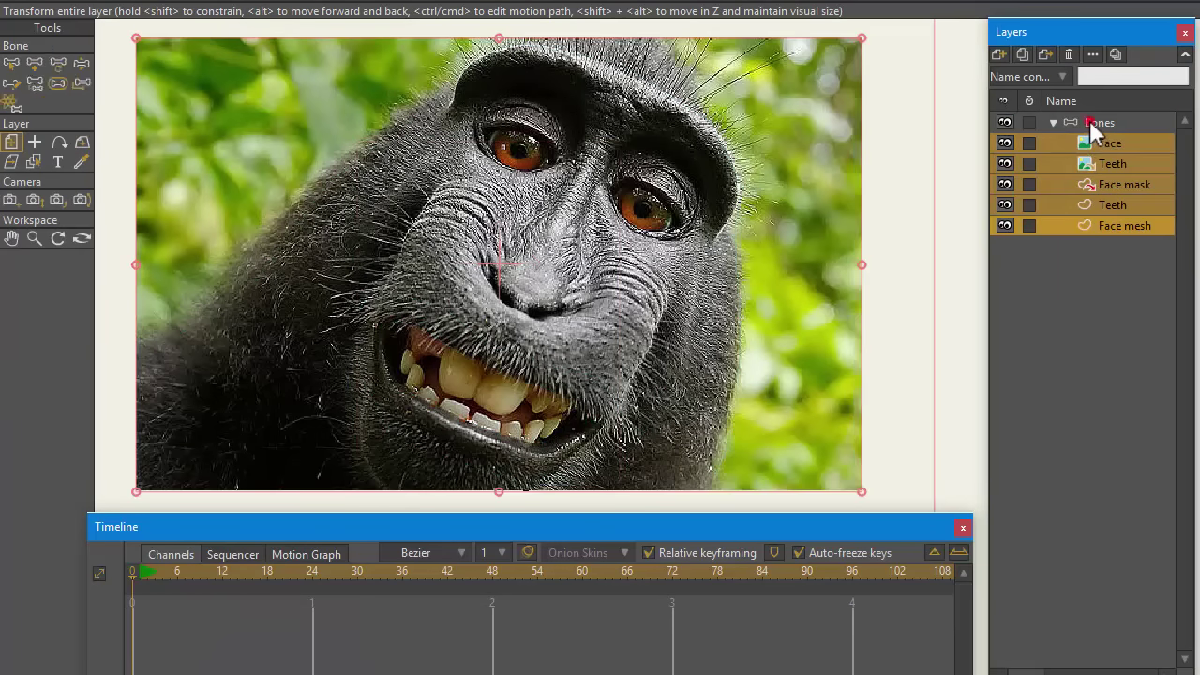
Add a vertical bone on the Bones layer beside the monkey's face and reduce its strength until no influence region remains
{"action": "left_click", "coordinate": [1090, 122]}
{"action": "left_click", "coordinate": [35, 64]}
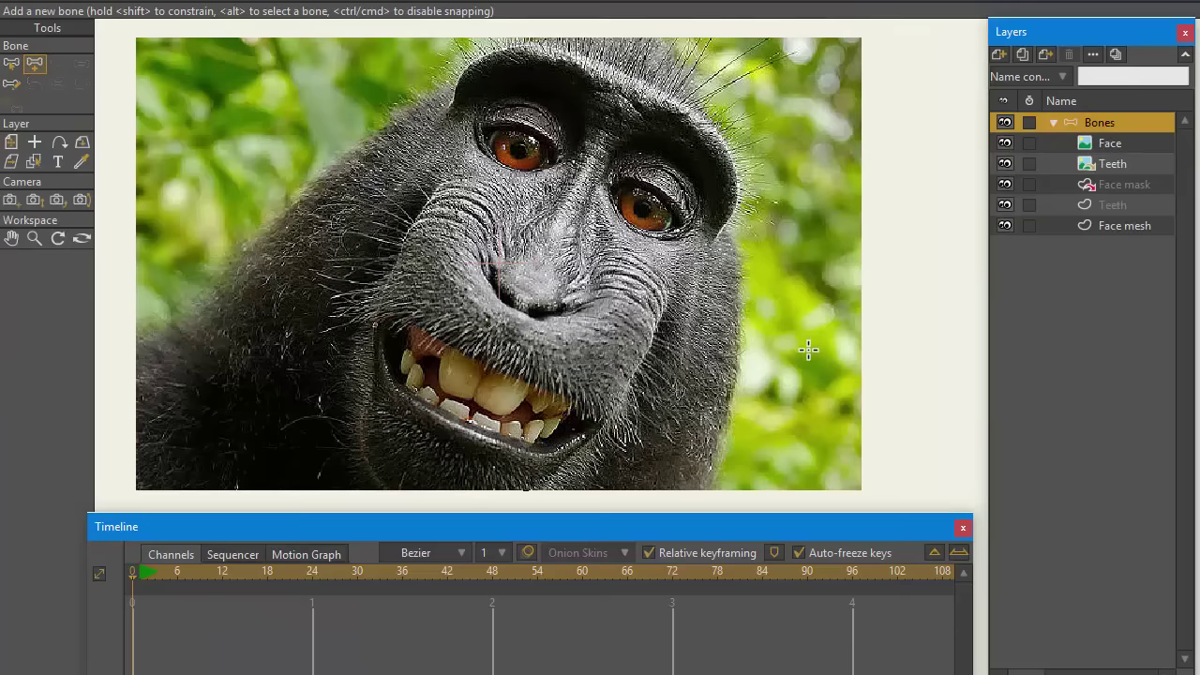
{"action": "left_click_drag", "start_coordinate": [808, 350], "coordinate": [808, 192]}
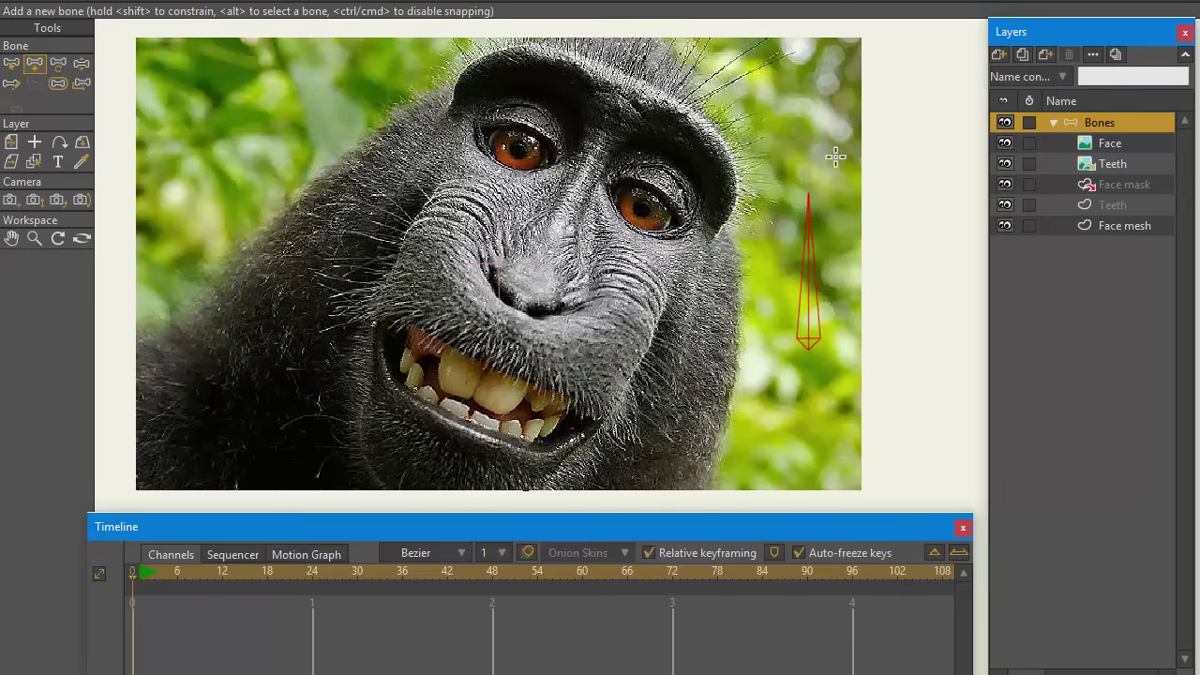
{"action": "left_click", "coordinate": [65, 84]}
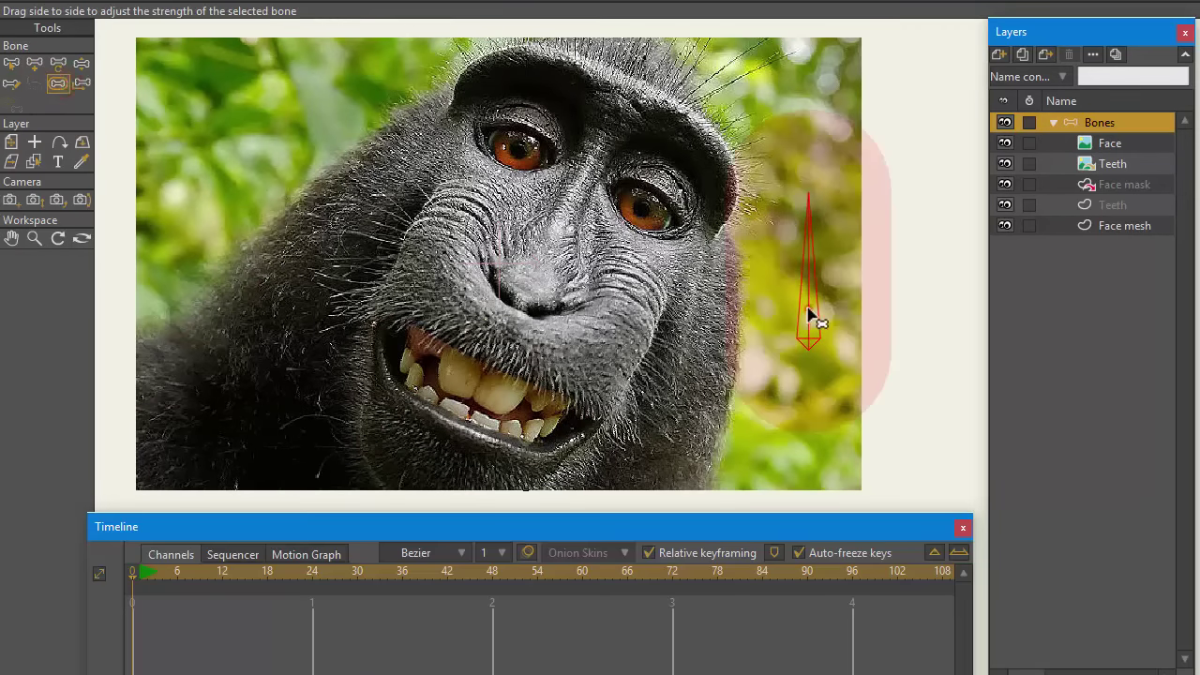
{"action": "left_click_drag", "start_coordinate": [808, 312], "coordinate": [118, 306]}
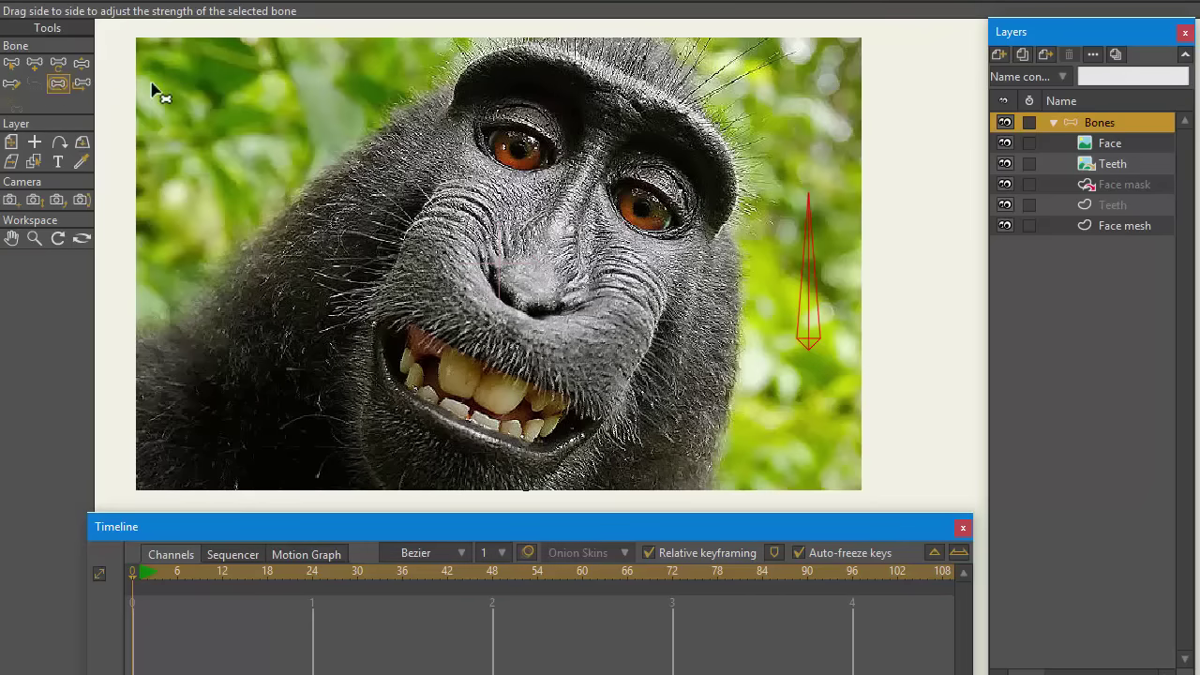
{"action": "left_click_drag", "start_coordinate": [815, 299], "coordinate": [708, 294]}
Create a new action named "mouth" on the Bones layer and move the Actions window clear of the canvas
{"action": "double_click", "coordinate": [1143, 122]}
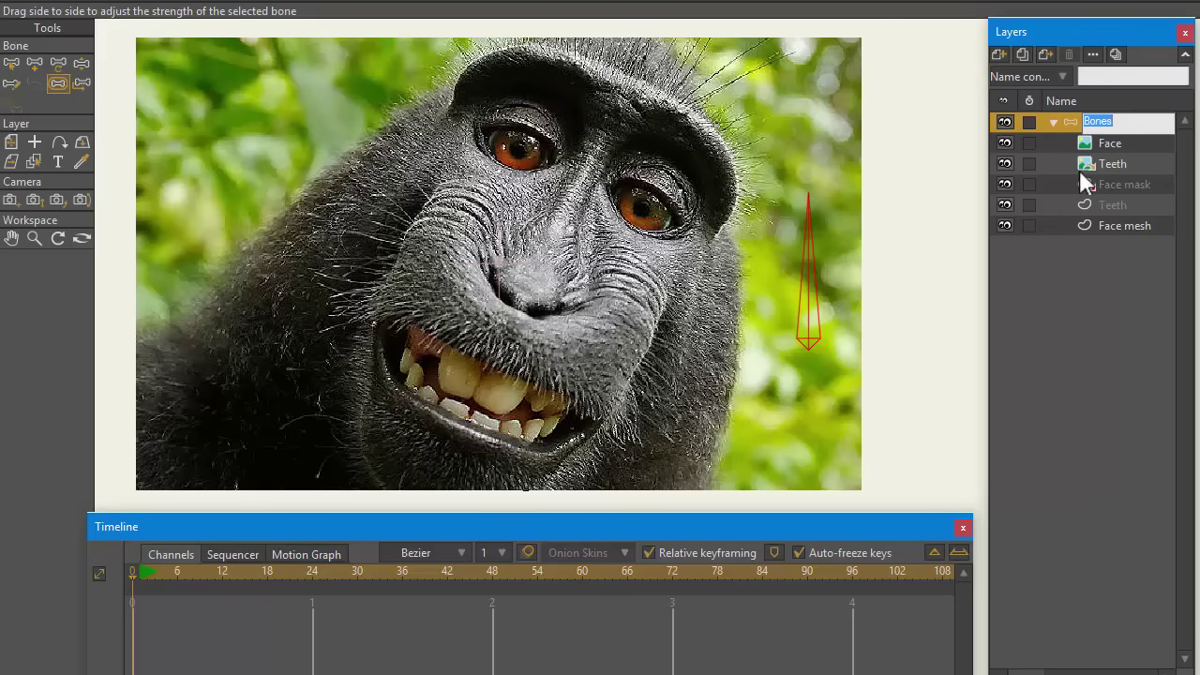
{"action": "left_click", "coordinate": [1103, 145]}
{"action": "left_click", "coordinate": [1104, 126]}
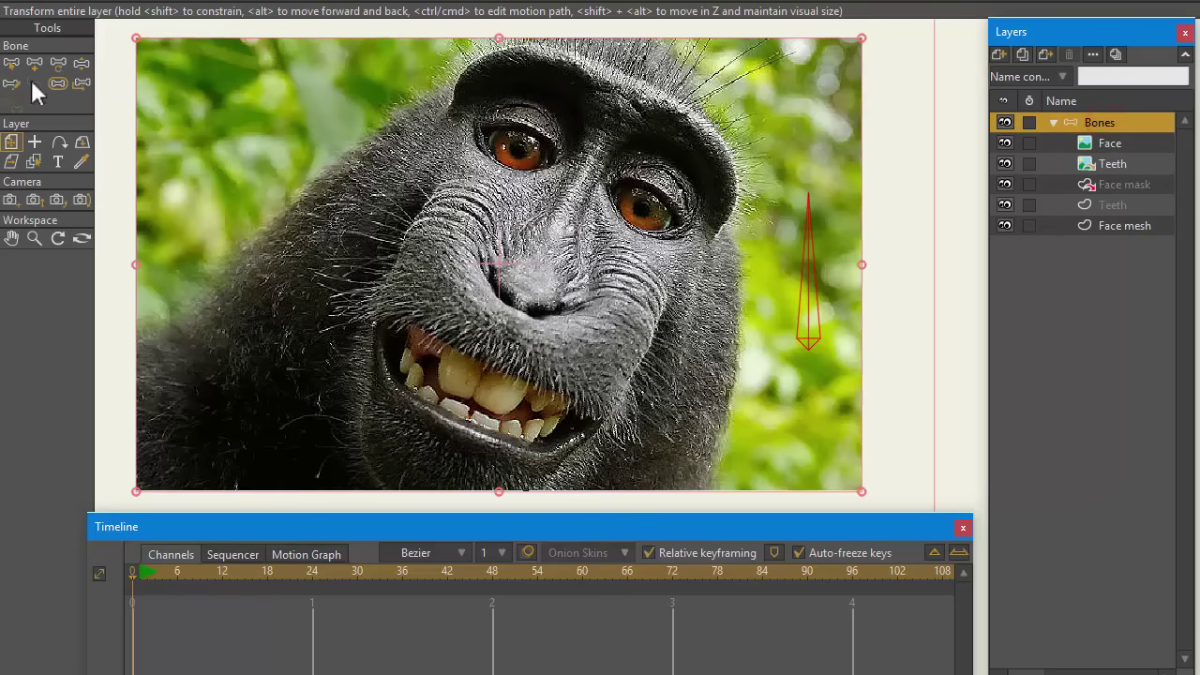
{"action": "left_click", "coordinate": [10, 63]}
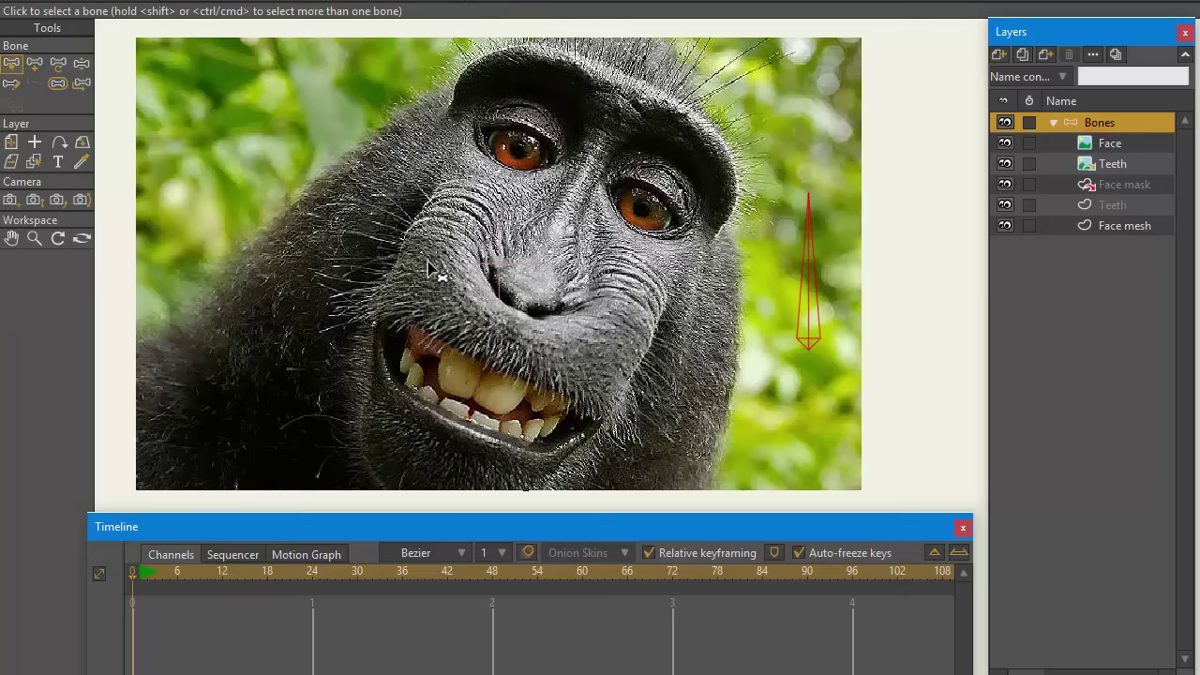
{"action": "left_click_drag", "start_coordinate": [112, 600], "coordinate": [894, 344]}
{"action": "left_click", "coordinate": [756, 365]}
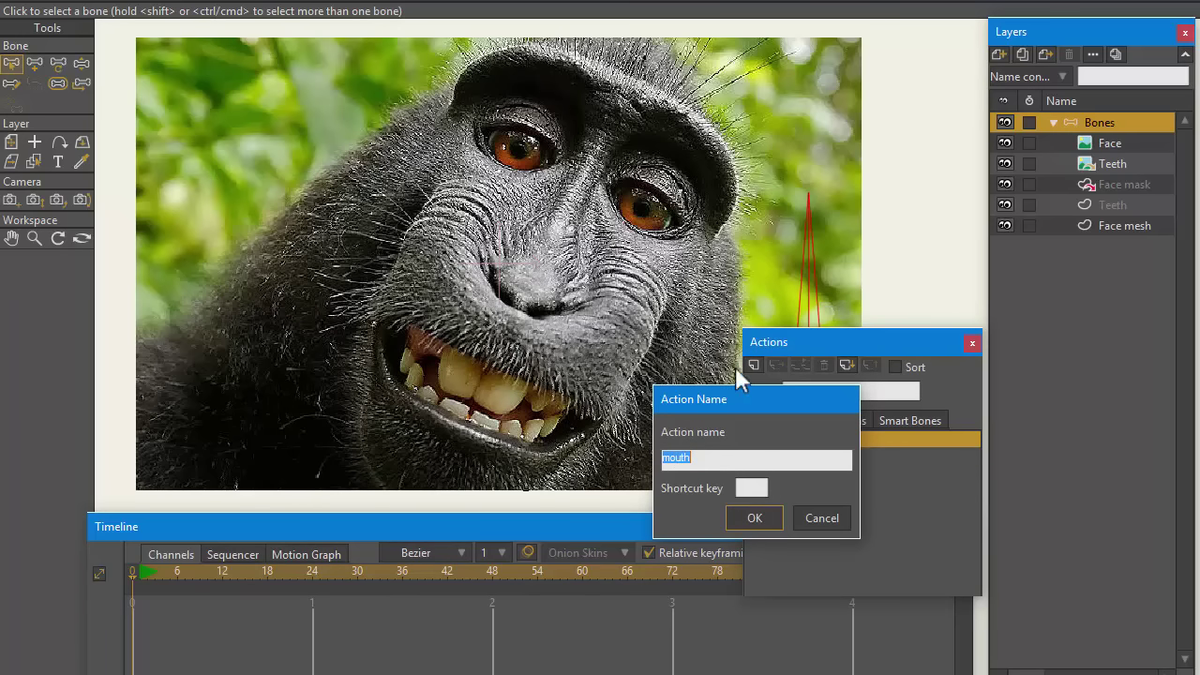
{"action": "left_click_drag", "start_coordinate": [733, 396], "coordinate": [613, 366]}
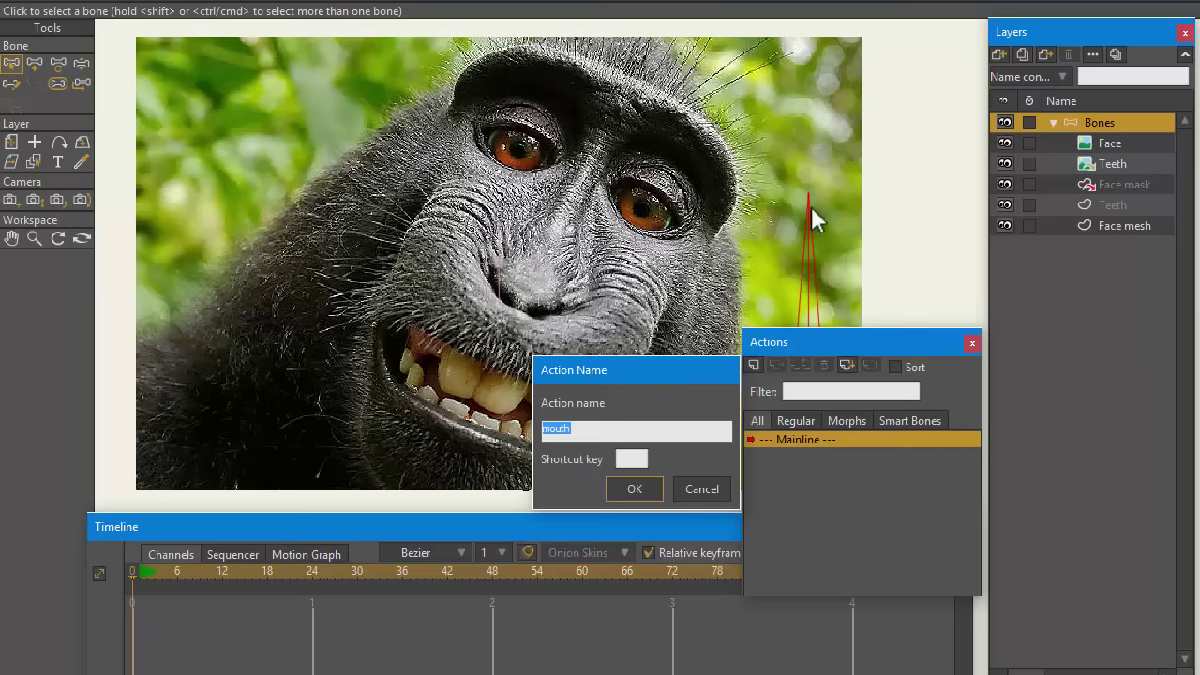
{"action": "left_click", "coordinate": [629, 486]}
{"action": "double_click", "coordinate": [849, 342]}
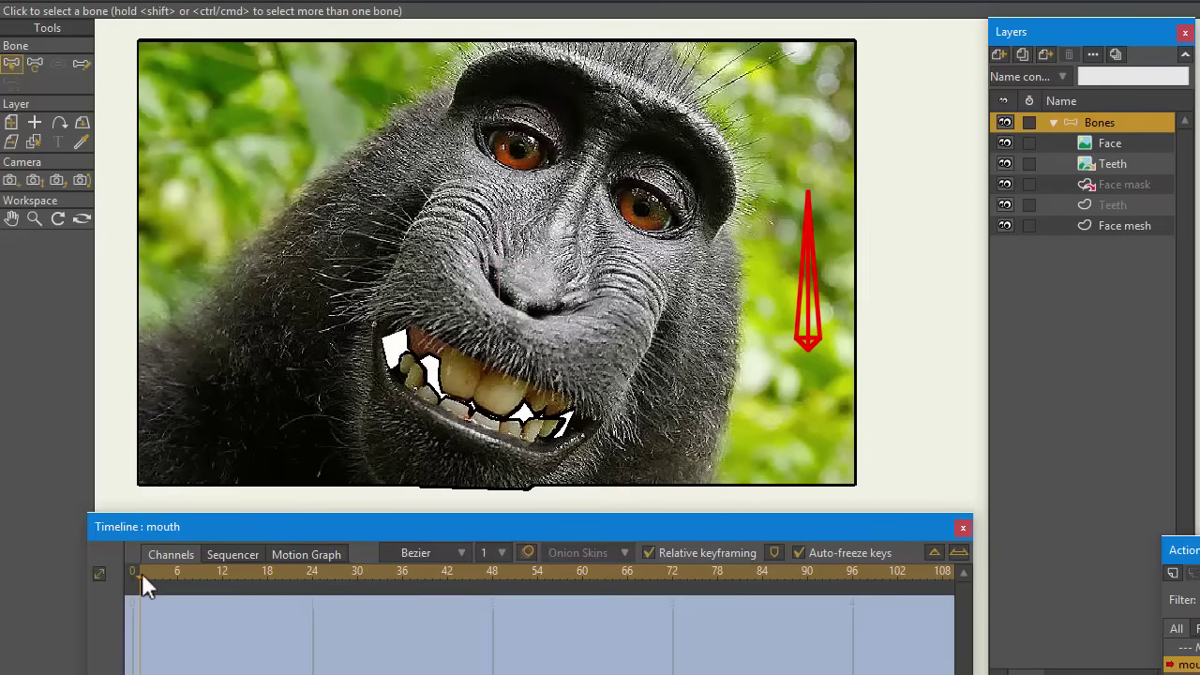
Rotate the bone about 90 degrees clockwise to horizontal at frame 96 of the mouth action
{"action": "left_click_drag", "start_coordinate": [141, 573], "coordinate": [394, 576]}
{"action": "left_click_drag", "start_coordinate": [860, 578], "coordinate": [855, 578]}
{"action": "left_click", "coordinate": [34, 64]}
{"action": "left_click_drag", "start_coordinate": [815, 268], "coordinate": [959, 364]}
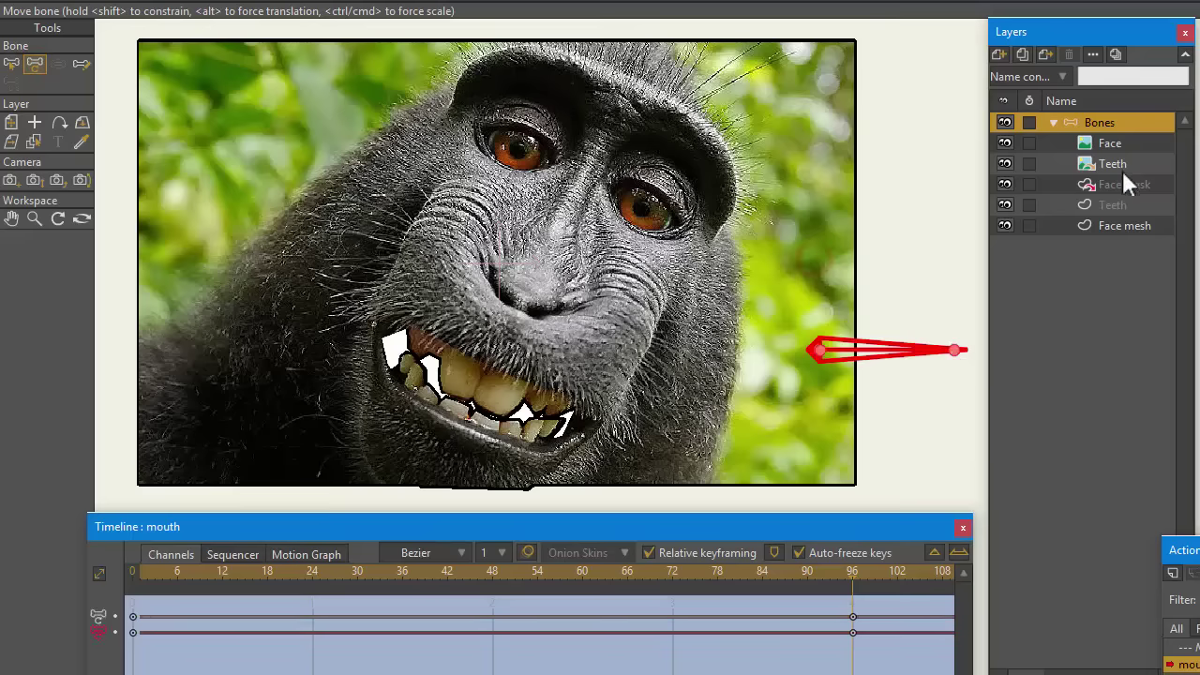
Close the mouth at frame 96 by moving the Face mesh's lower lip points up to the upper lip with the Magnet tool
{"action": "left_click", "coordinate": [1121, 229]}
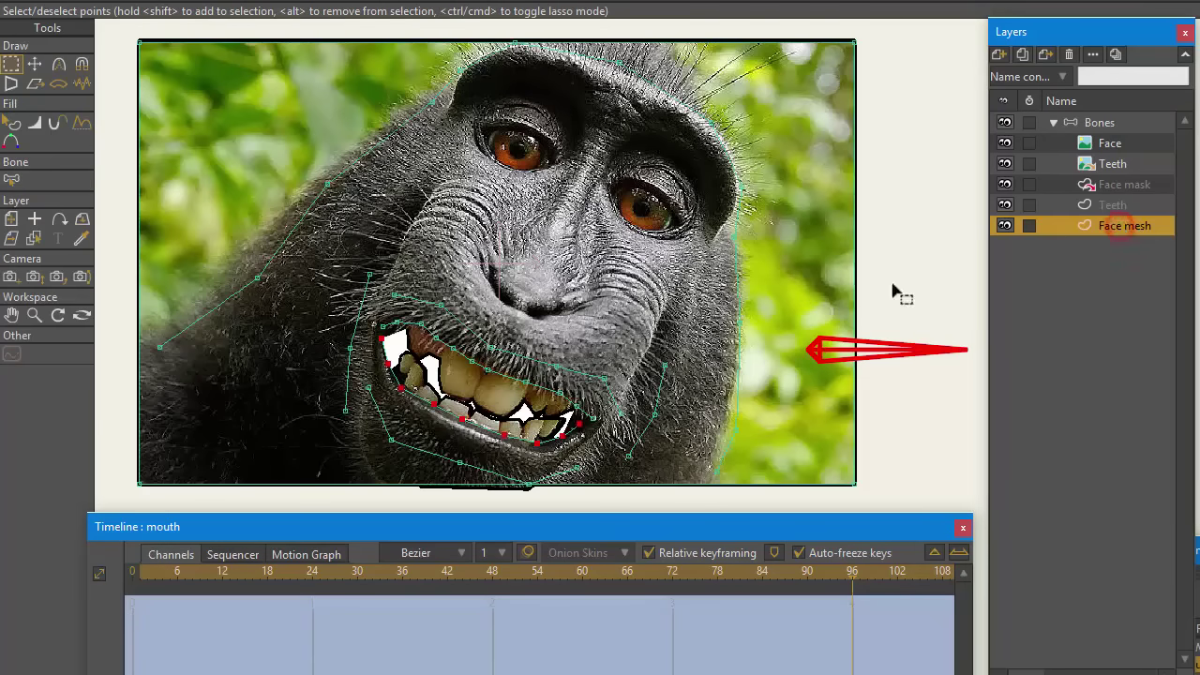
{"action": "left_click", "coordinate": [83, 64]}
{"action": "left_click_drag", "start_coordinate": [441, 439], "coordinate": [420, 355]}
{"action": "left_click_drag", "start_coordinate": [554, 459], "coordinate": [569, 424]}
{"action": "left_click_drag", "start_coordinate": [504, 322], "coordinate": [490, 328]}
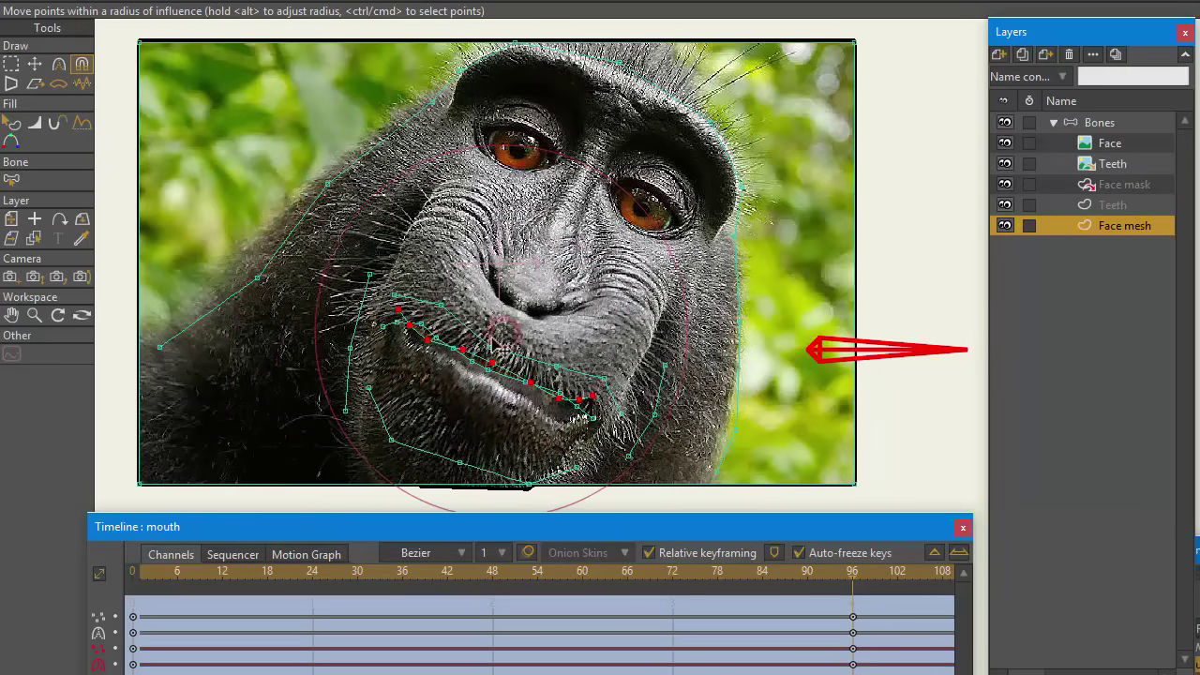
Try moving the Face mesh's whole chin line upward at frame 96, and undo it
{"action": "key", "text": "t"}
{"action": "left_click", "coordinate": [423, 452]}
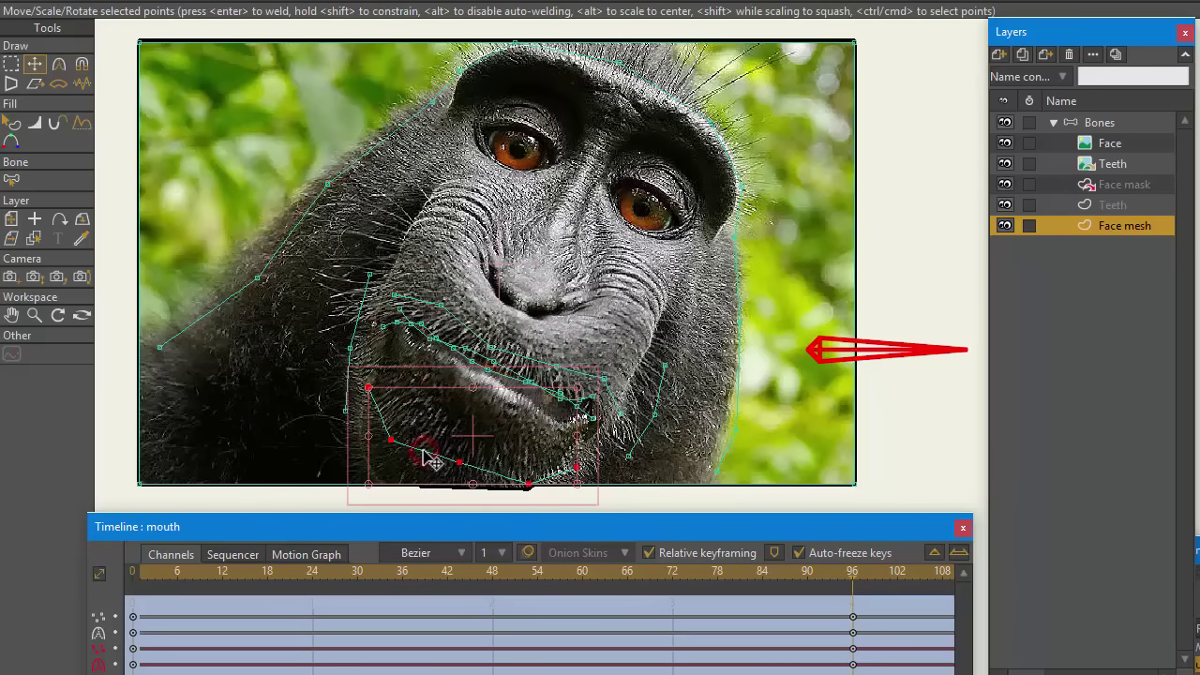
{"action": "left_click_drag", "start_coordinate": [423, 451], "coordinate": [438, 429]}
{"action": "key", "text": "ctrl+z"}
Reshape the Face mesh's chin line at frame 96 by moving its individual points up closer to the closed lips
{"action": "left_click", "coordinate": [456, 463]}
{"action": "left_click_drag", "start_coordinate": [461, 462], "coordinate": [476, 446]}
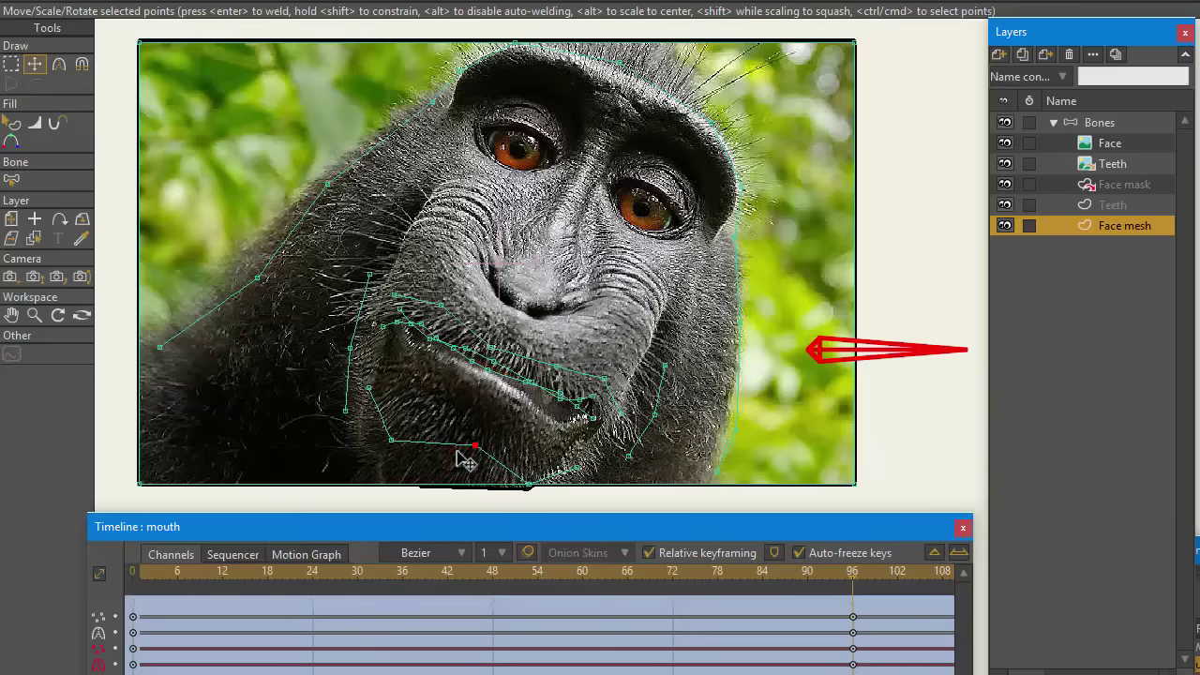
{"action": "left_click_drag", "start_coordinate": [390, 436], "coordinate": [376, 378]}
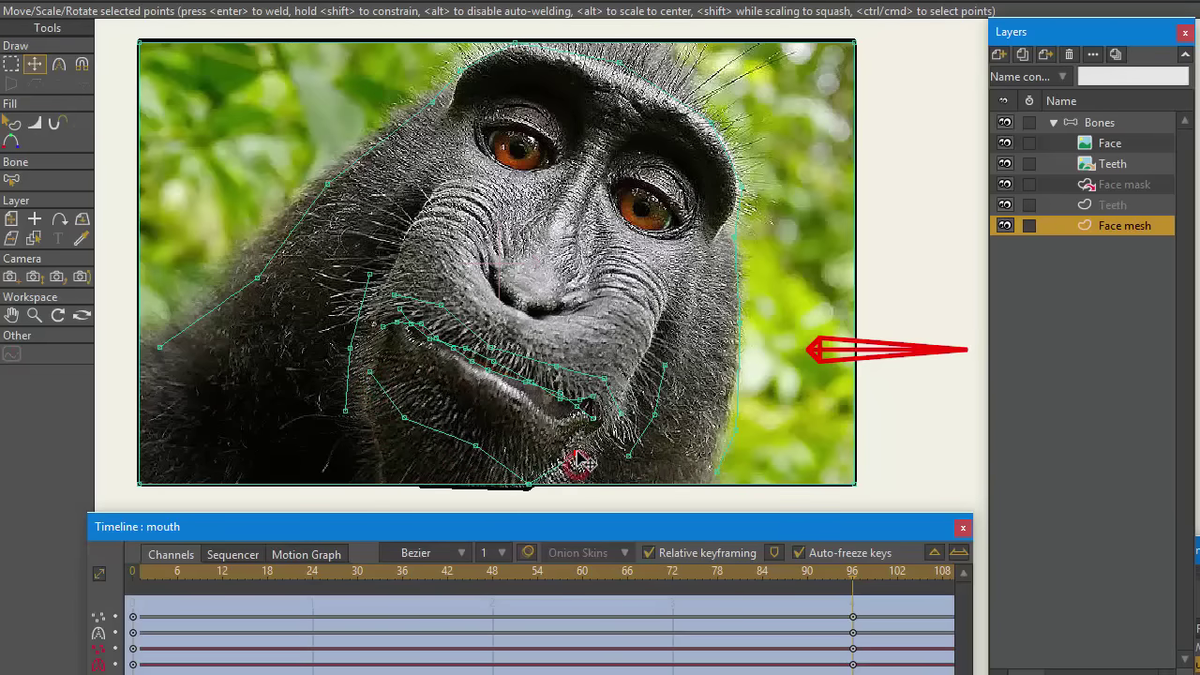
{"action": "left_click_drag", "start_coordinate": [475, 447], "coordinate": [486, 443]}
{"action": "left_click_drag", "start_coordinate": [404, 418], "coordinate": [411, 402]}
{"action": "left_click", "coordinate": [374, 369]}
{"action": "left_click_drag", "start_coordinate": [375, 366], "coordinate": [374, 360]}
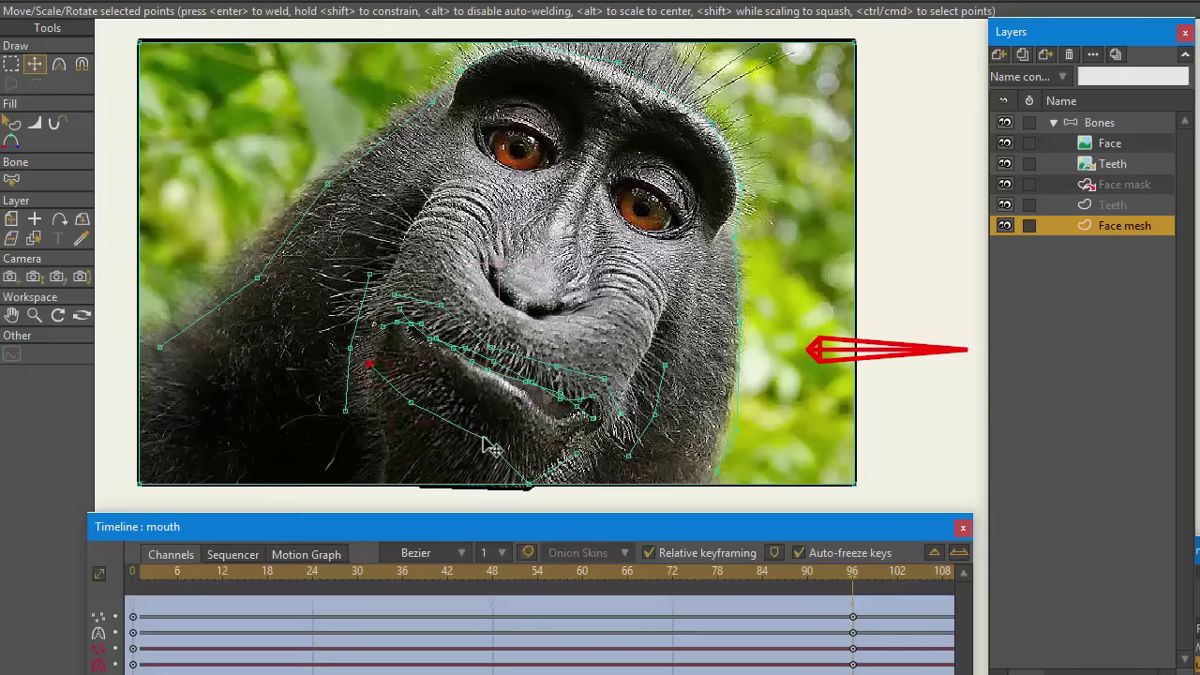
{"action": "left_click_drag", "start_coordinate": [484, 438], "coordinate": [492, 442]}
{"action": "left_click", "coordinate": [561, 398]}
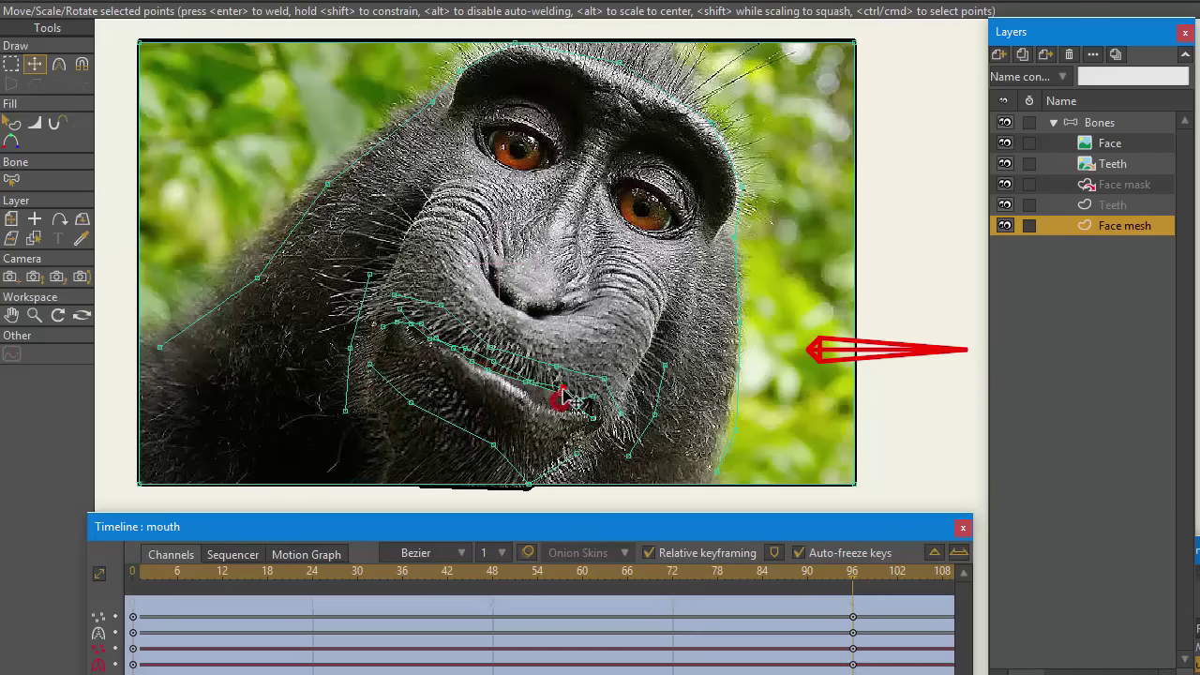
{"action": "left_click", "coordinate": [488, 368]}
Scrub back through the mouth action to frame 1 and move the Face mesh's lower lip points down to open the mouth
{"action": "left_click_drag", "start_coordinate": [852, 572], "coordinate": [132, 571]}
{"action": "left_click_drag", "start_coordinate": [297, 574], "coordinate": [145, 605]}
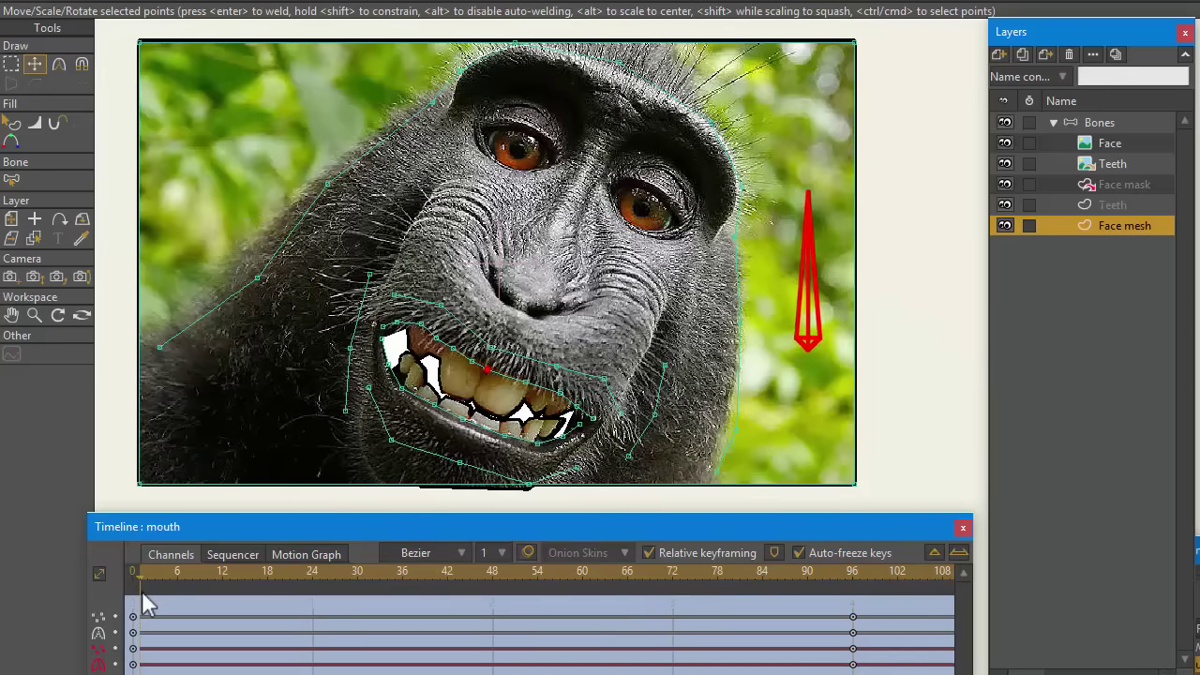
{"action": "left_click", "coordinate": [493, 431]}
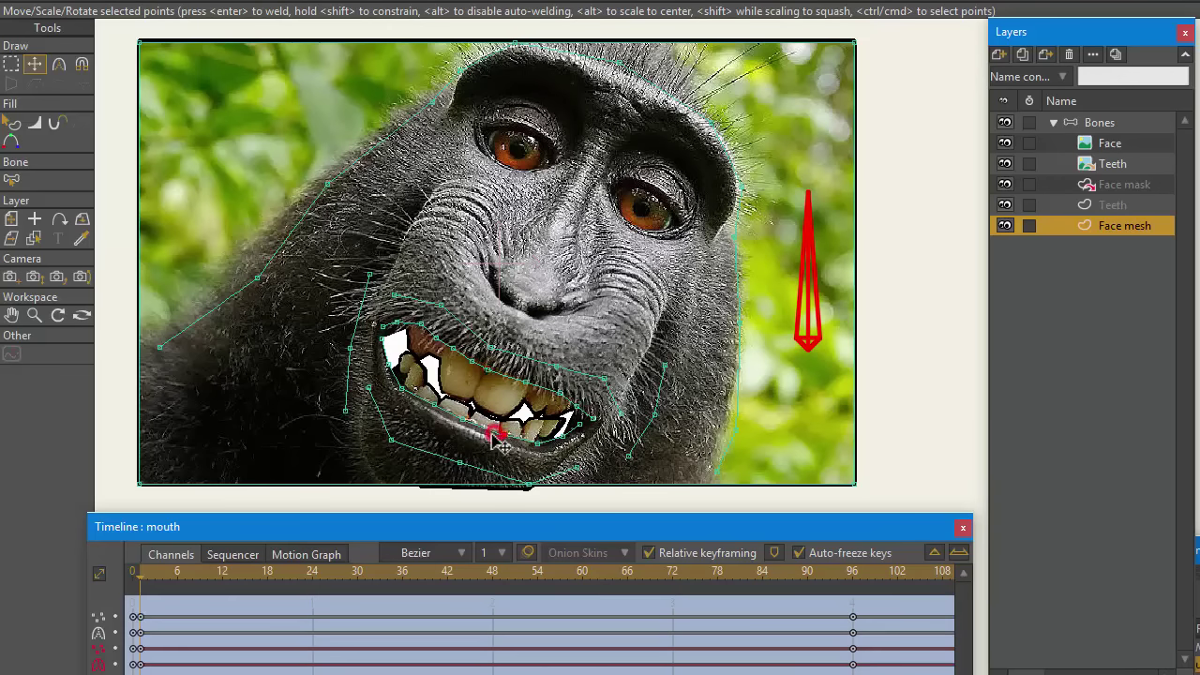
{"action": "left_click", "coordinate": [481, 473], "text": "shift"}
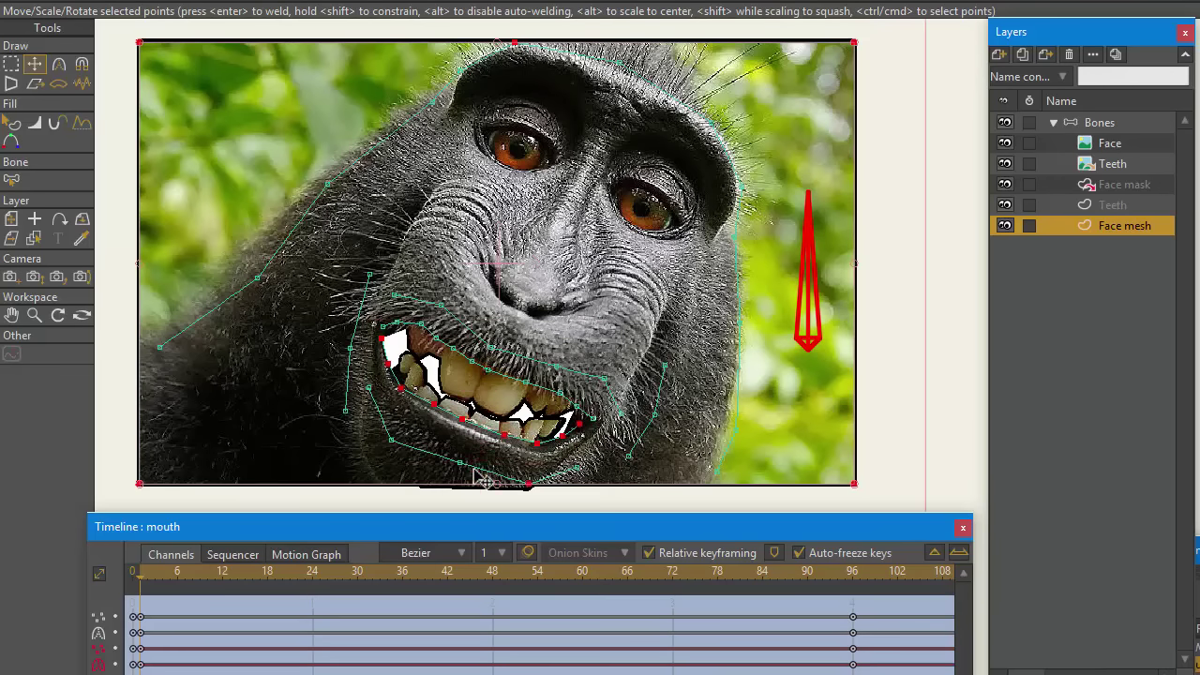
{"action": "left_click", "coordinate": [484, 430]}
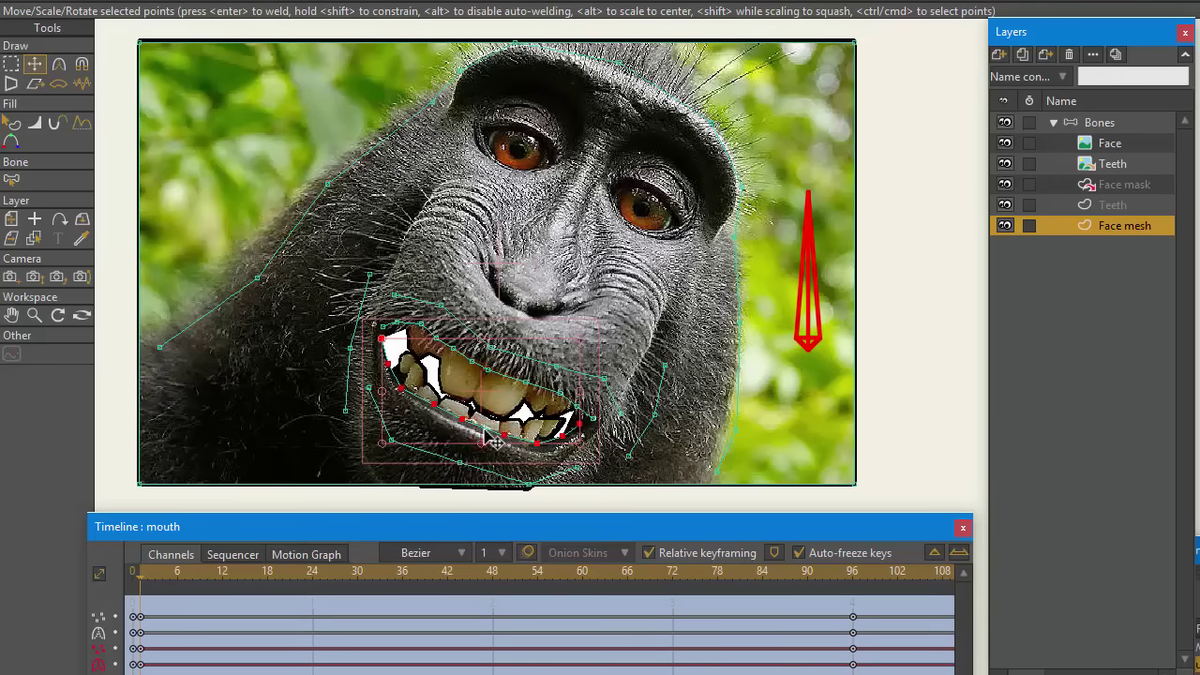
{"action": "left_click_drag", "start_coordinate": [486, 431], "coordinate": [487, 463]}
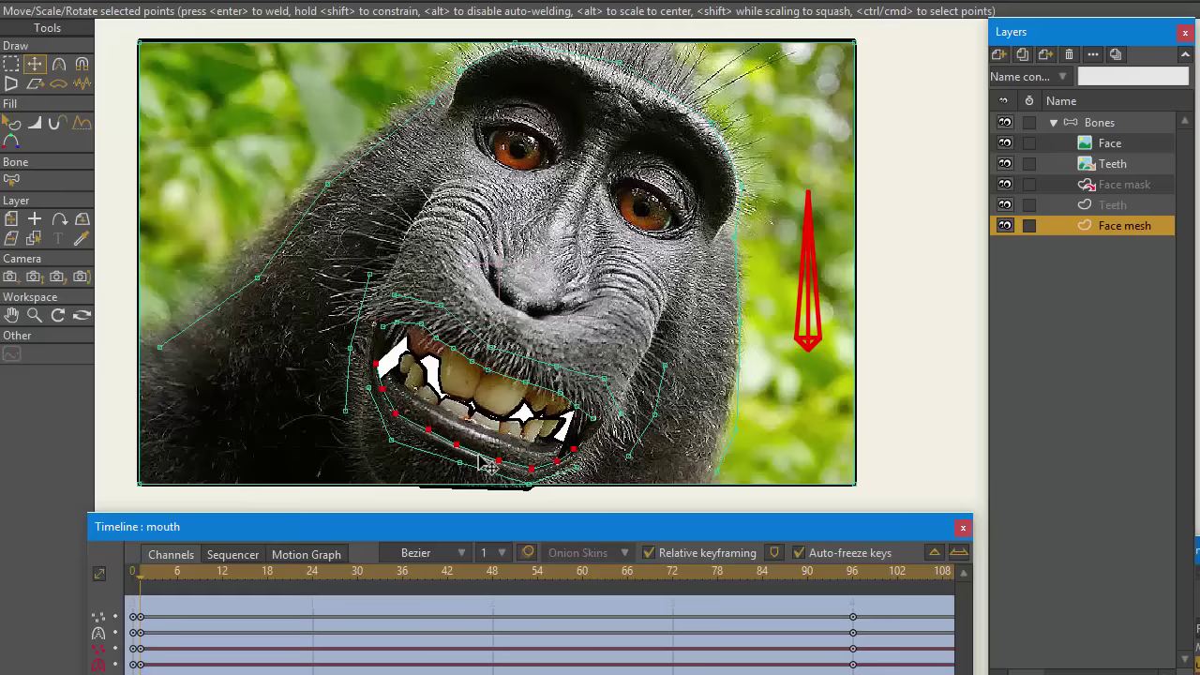
{"action": "left_click", "coordinate": [430, 453]}
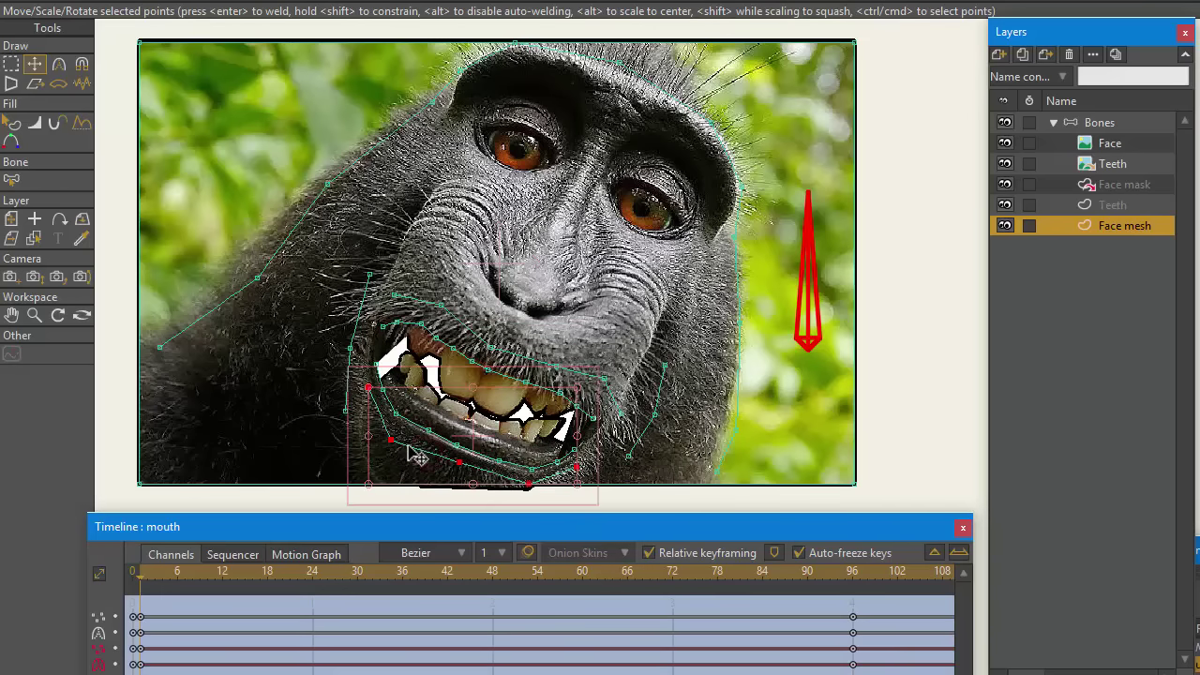
{"action": "left_click", "coordinate": [535, 490]}
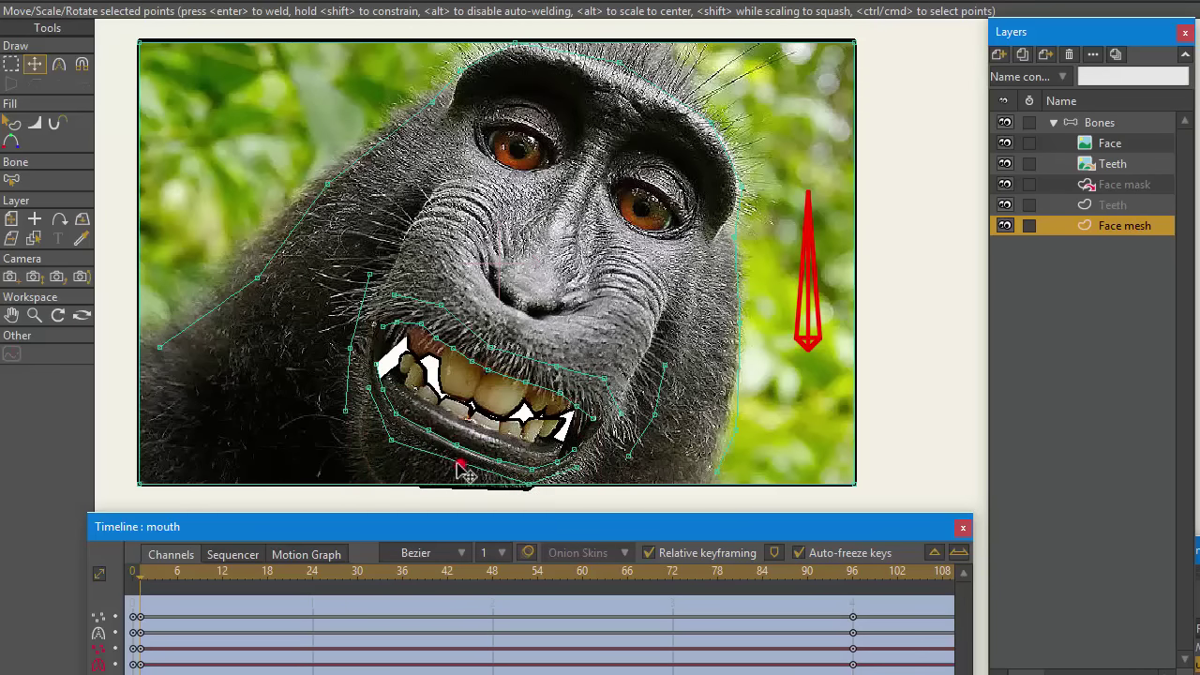
{"action": "left_click", "coordinate": [373, 392]}
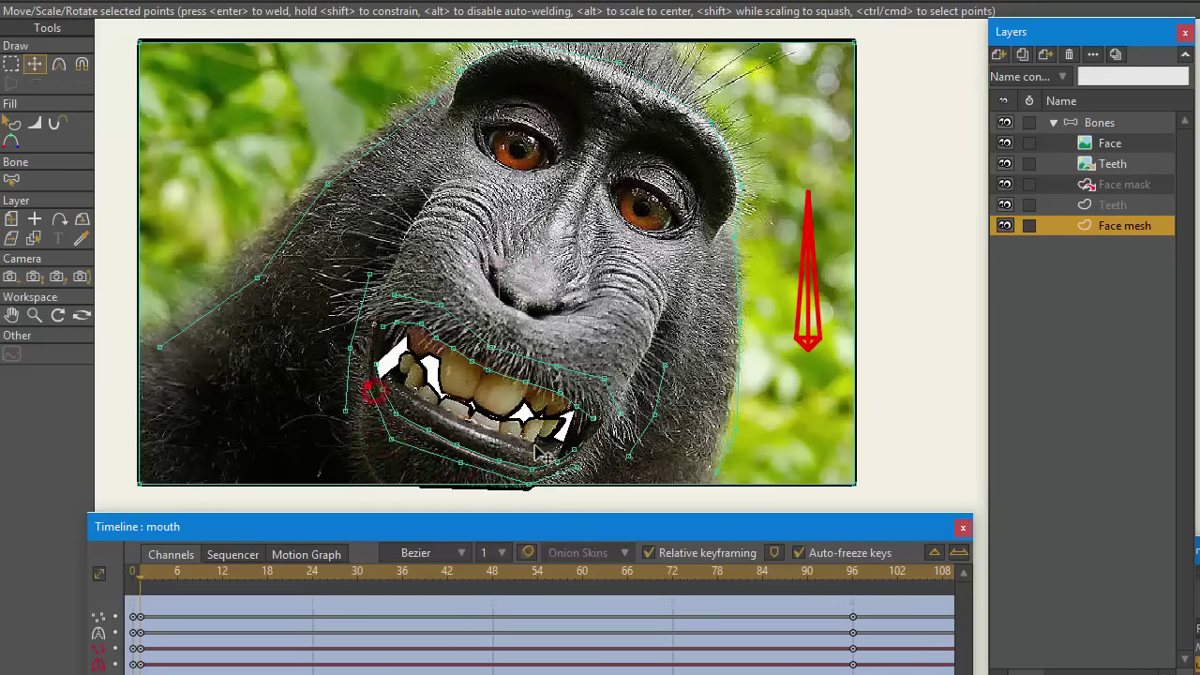
Select four outer chin line points of the Face mesh at frame 1 and move them down to lower the chin
{"action": "left_click", "coordinate": [11, 64]}
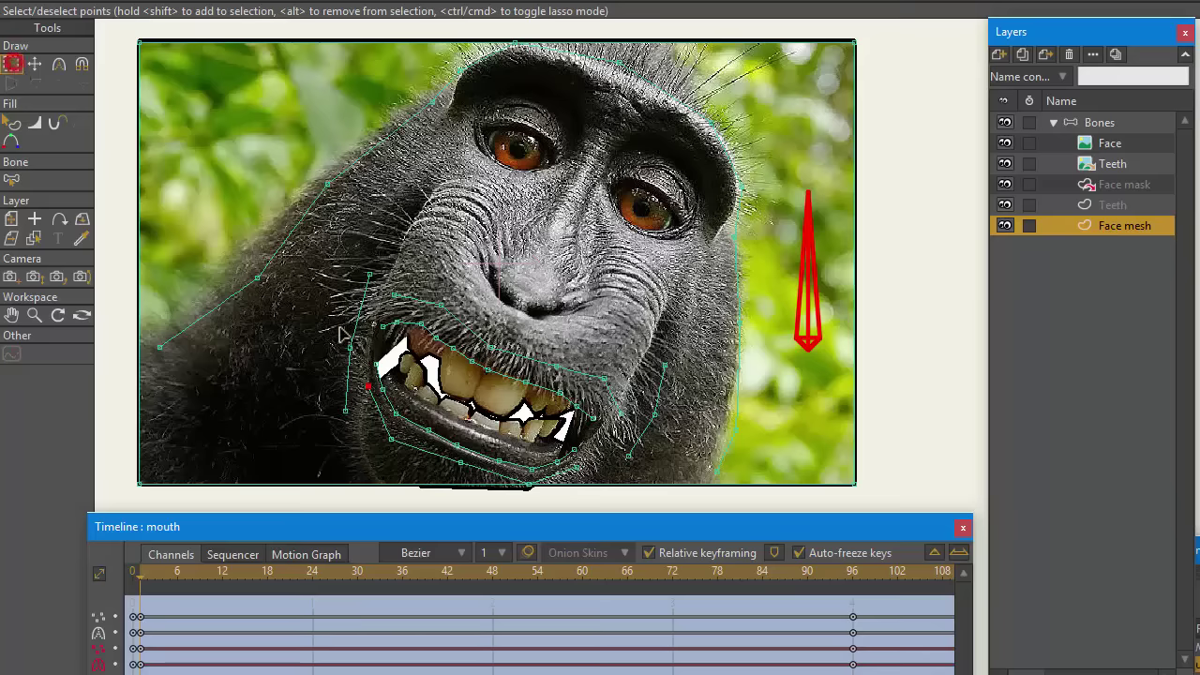
{"action": "left_click", "coordinate": [391, 438], "text": "shift"}
{"action": "left_click", "coordinate": [461, 462], "text": "shift"}
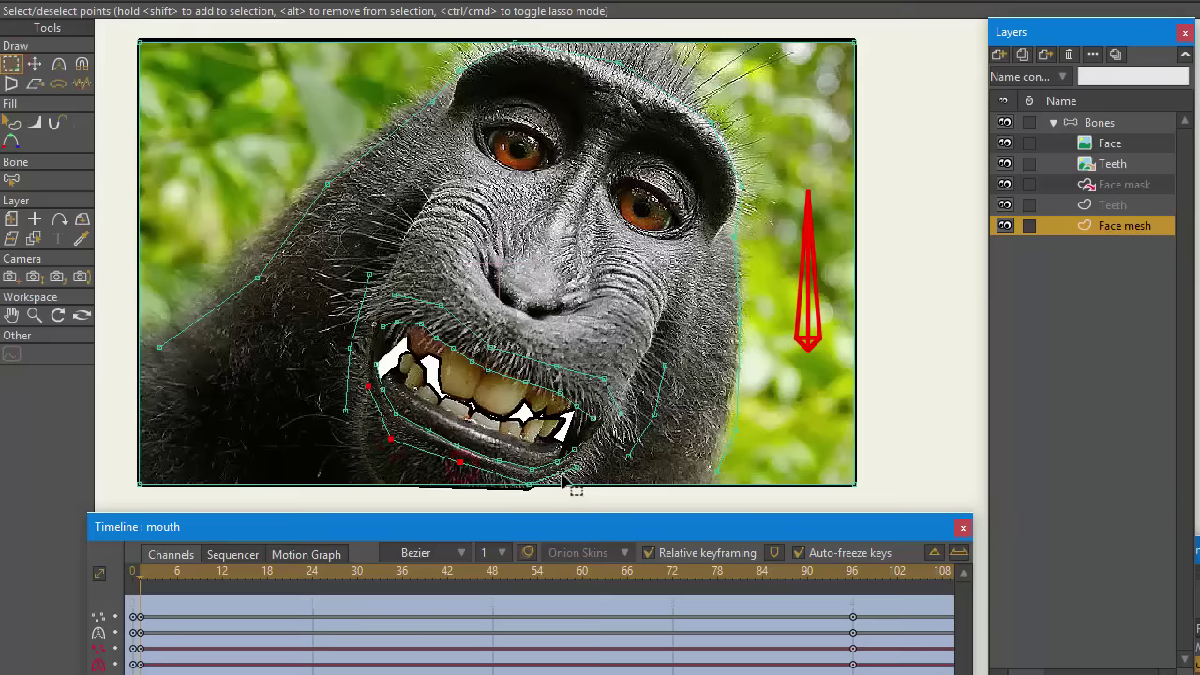
{"action": "left_click", "coordinate": [565, 271]}
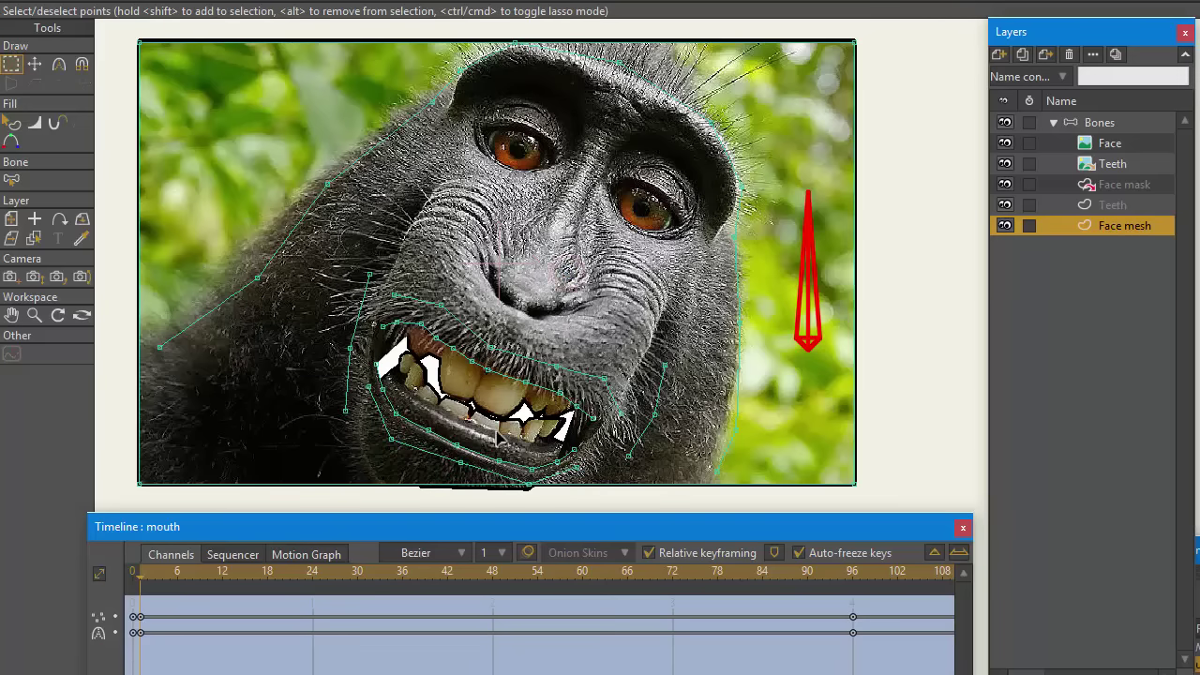
{"action": "left_click", "coordinate": [391, 439]}
{"action": "left_click", "coordinate": [368, 388], "text": "shift"}
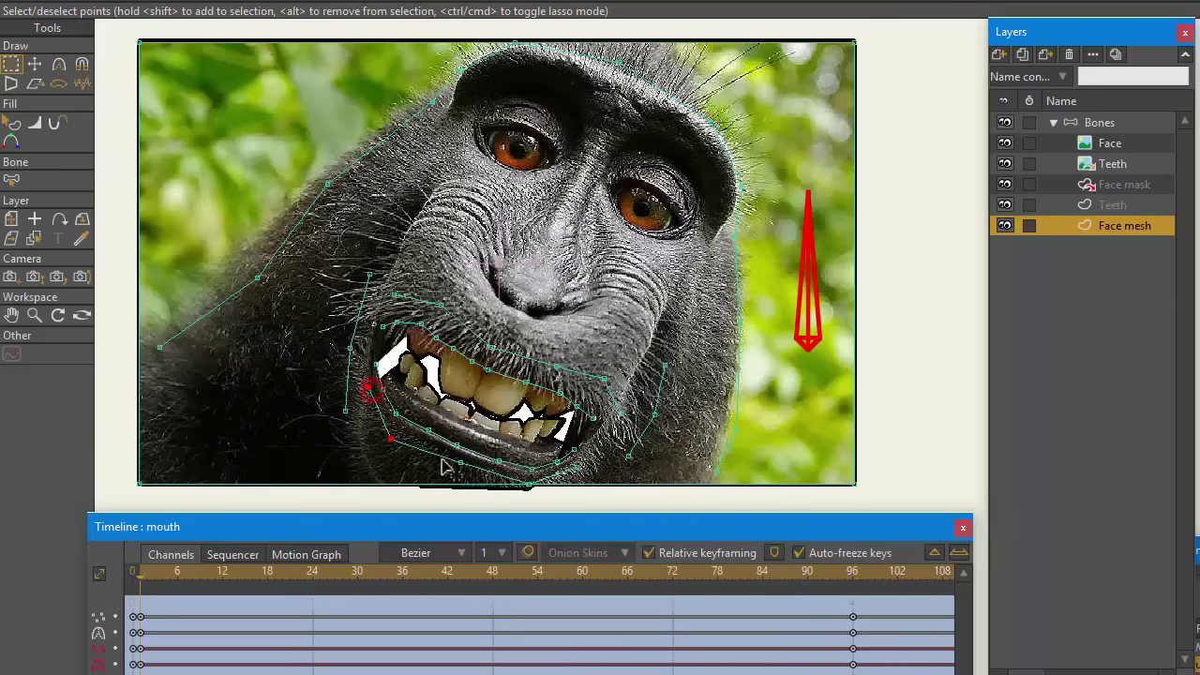
{"action": "left_click", "coordinate": [461, 463], "text": "shift"}
{"action": "left_click", "coordinate": [577, 466], "text": "shift"}
{"action": "key", "text": "t"}
{"action": "left_click_drag", "start_coordinate": [486, 242], "coordinate": [486, 280]}
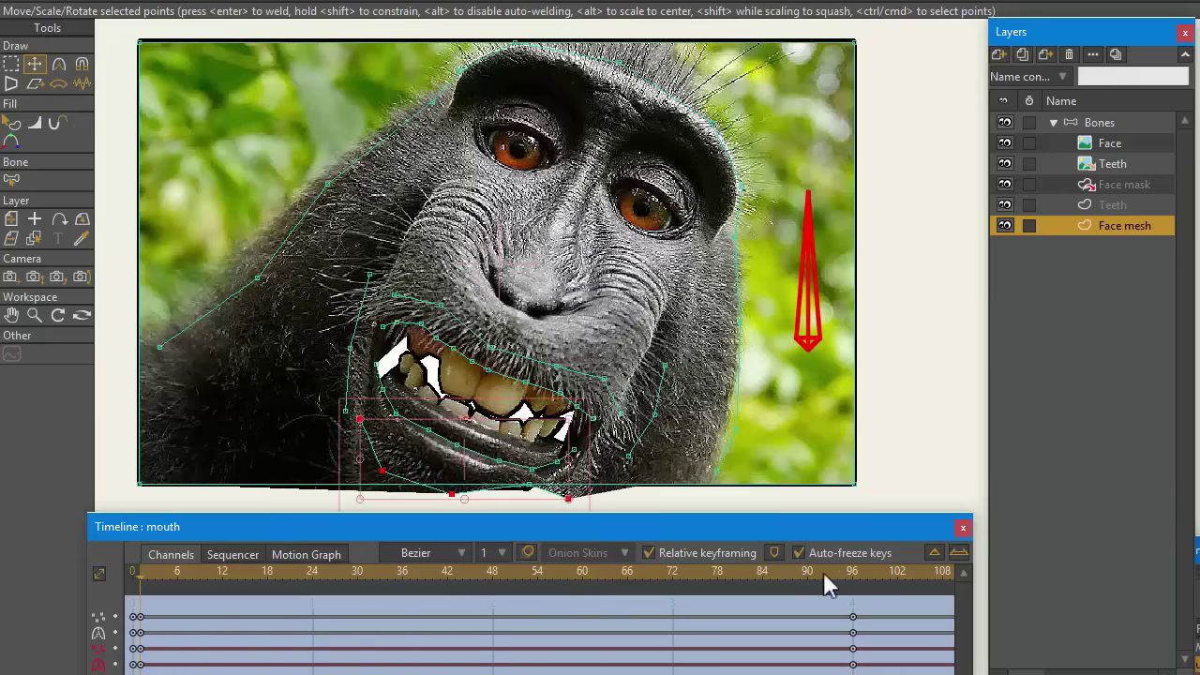
{"action": "left_click_drag", "start_coordinate": [173, 574], "coordinate": [140, 568]}
Select the Teeth mesh layer and examine up close how its points connect the upper and lower teeth
{"action": "left_click", "coordinate": [1124, 204]}
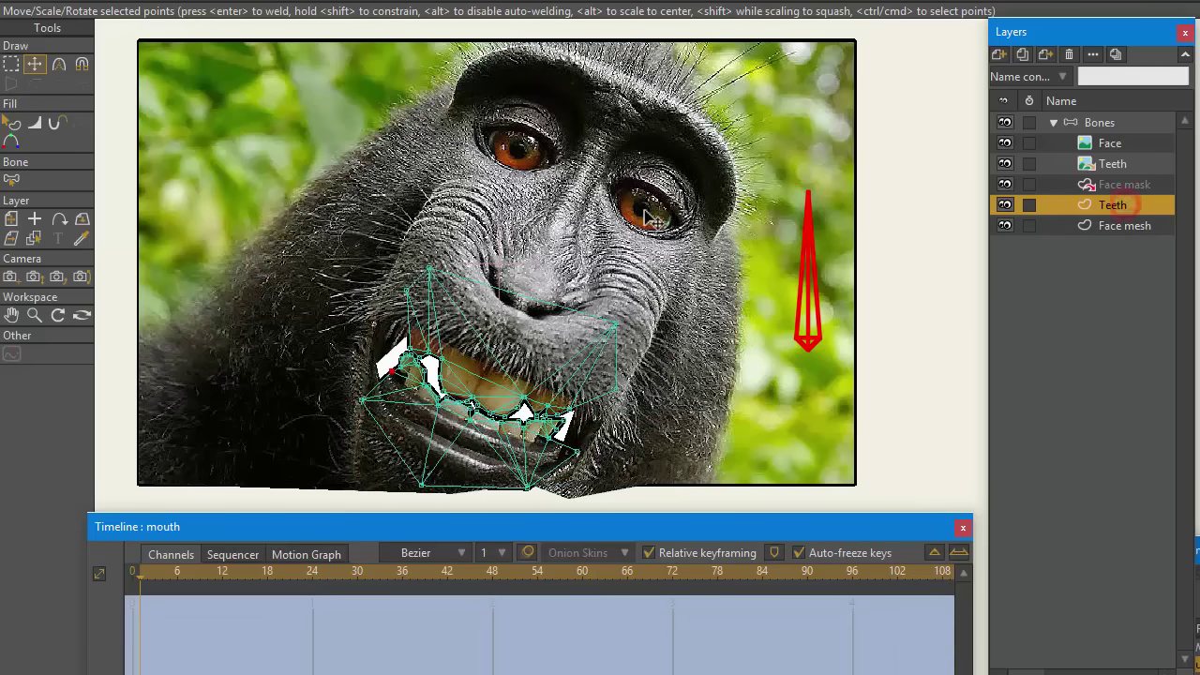
{"action": "left_click", "coordinate": [576, 453]}
{"action": "key", "text": "ctrl+a"}
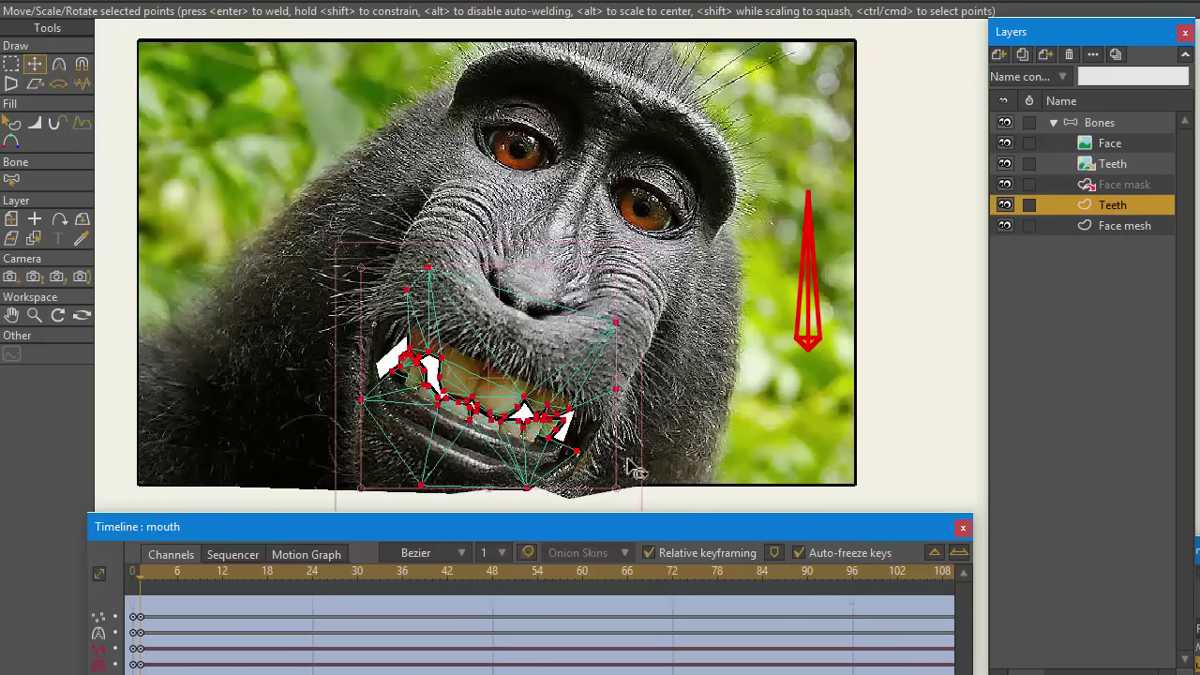
{"action": "left_click", "coordinate": [632, 433]}
{"action": "scroll", "coordinate": [557, 433], "scroll_direction": "up", "scroll_amount": 5}
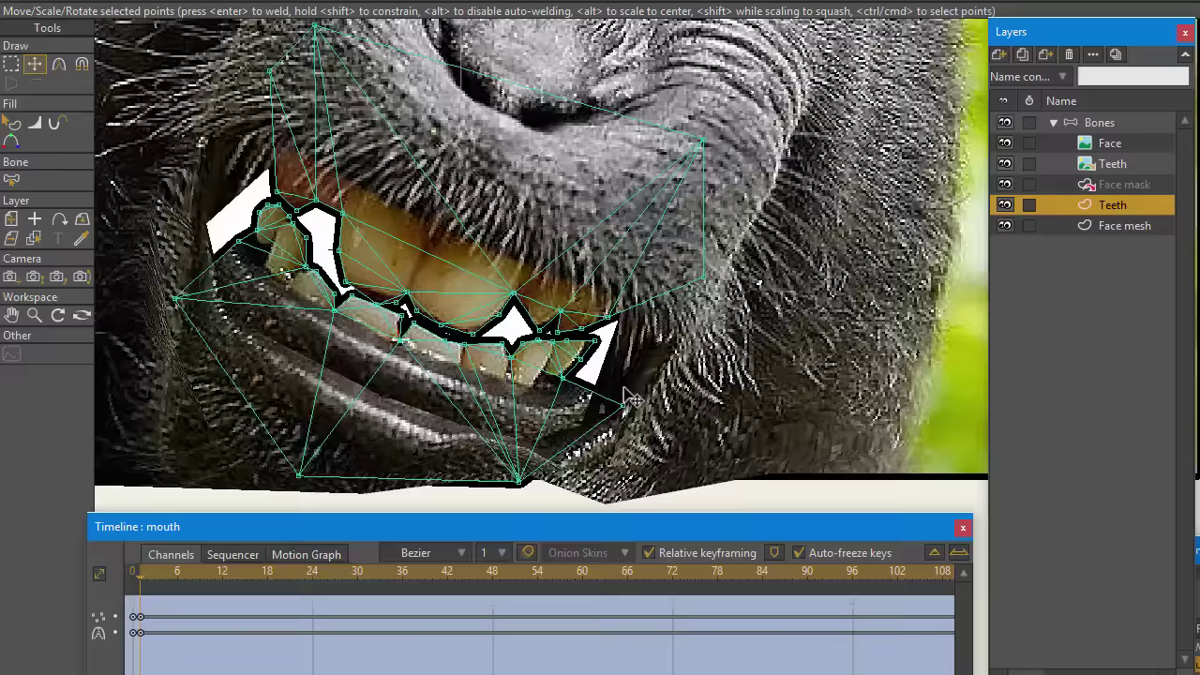
{"action": "left_click", "coordinate": [574, 366]}
{"action": "key", "text": "ctrl+a"}
{"action": "scroll", "coordinate": [540, 360], "scroll_direction": "up", "scroll_amount": 3}
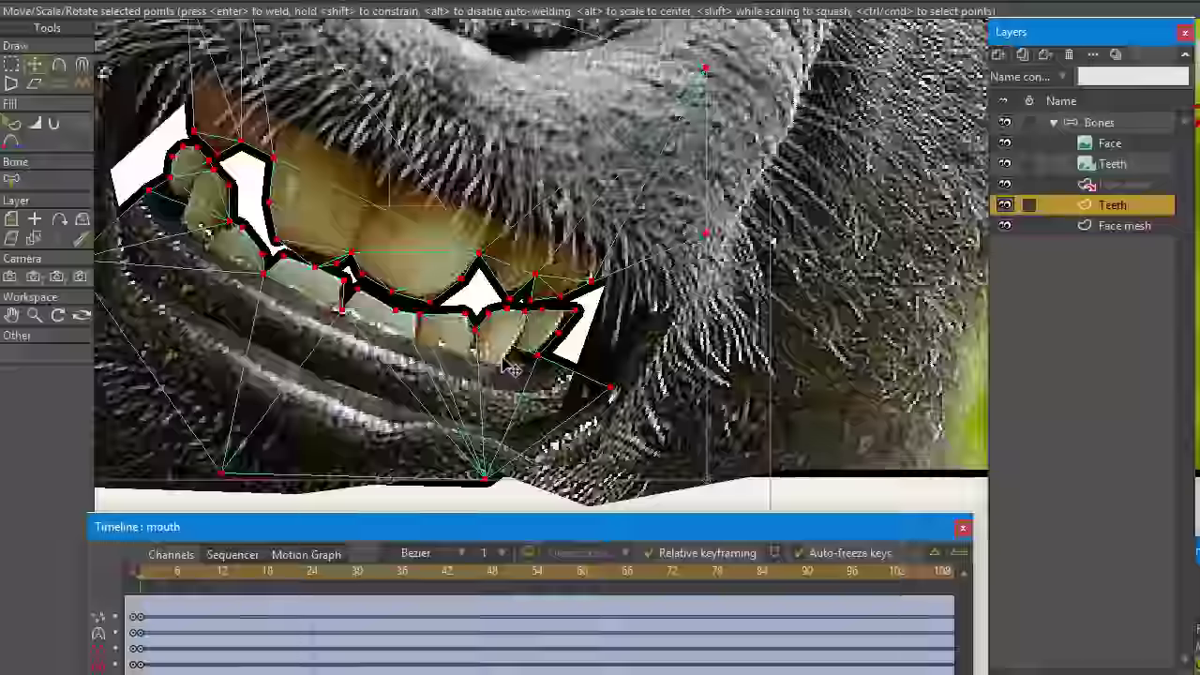
{"action": "left_click_drag", "start_coordinate": [413, 327], "coordinate": [626, 372]}
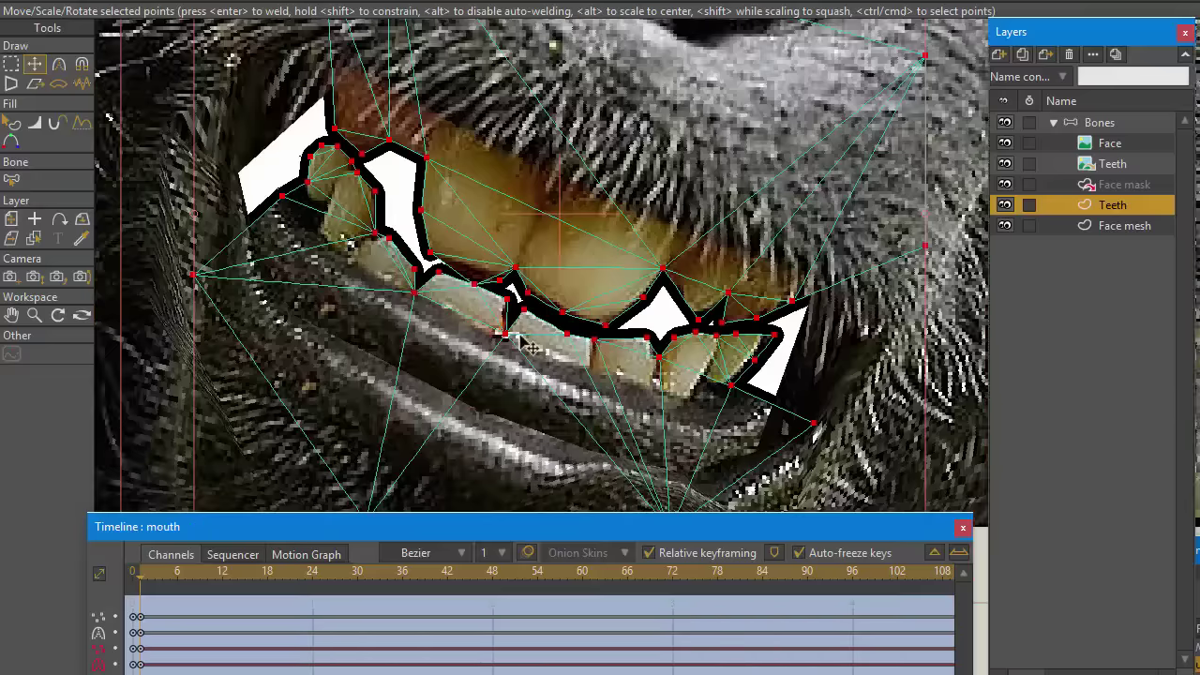
{"action": "scroll", "coordinate": [529, 345], "scroll_direction": "up", "scroll_amount": 4}
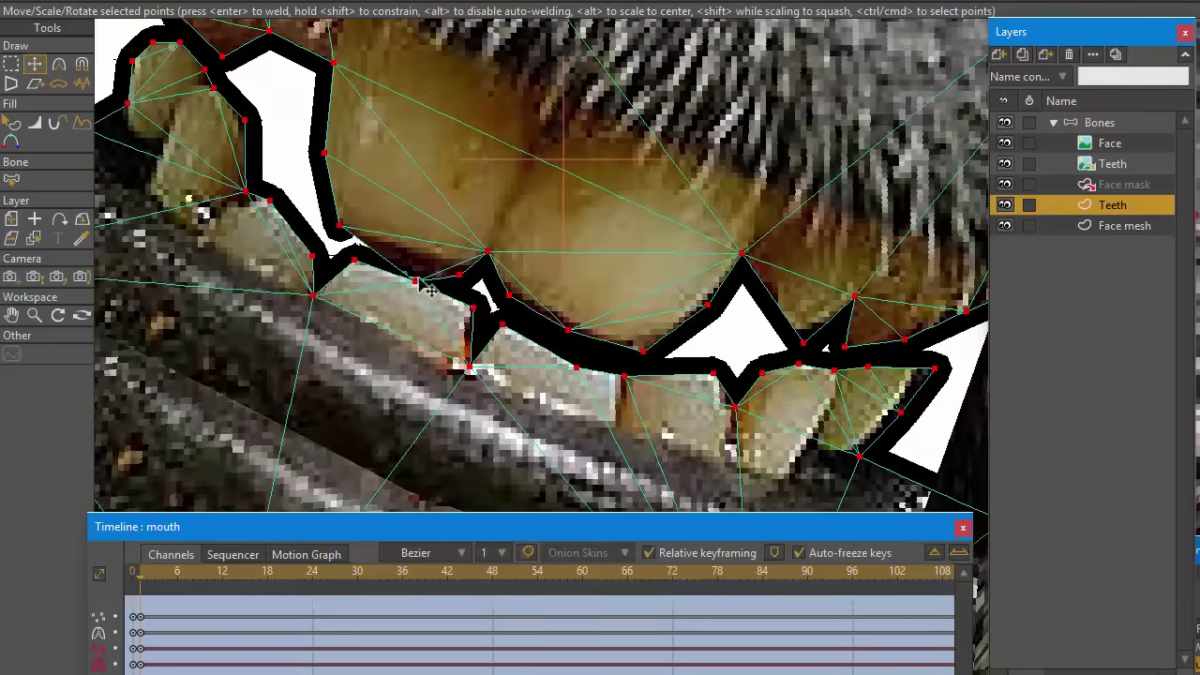
{"action": "scroll", "coordinate": [441, 303], "scroll_direction": "down", "scroll_amount": 4}
{"action": "scroll", "coordinate": [450, 314], "scroll_direction": "up", "scroll_amount": 4}
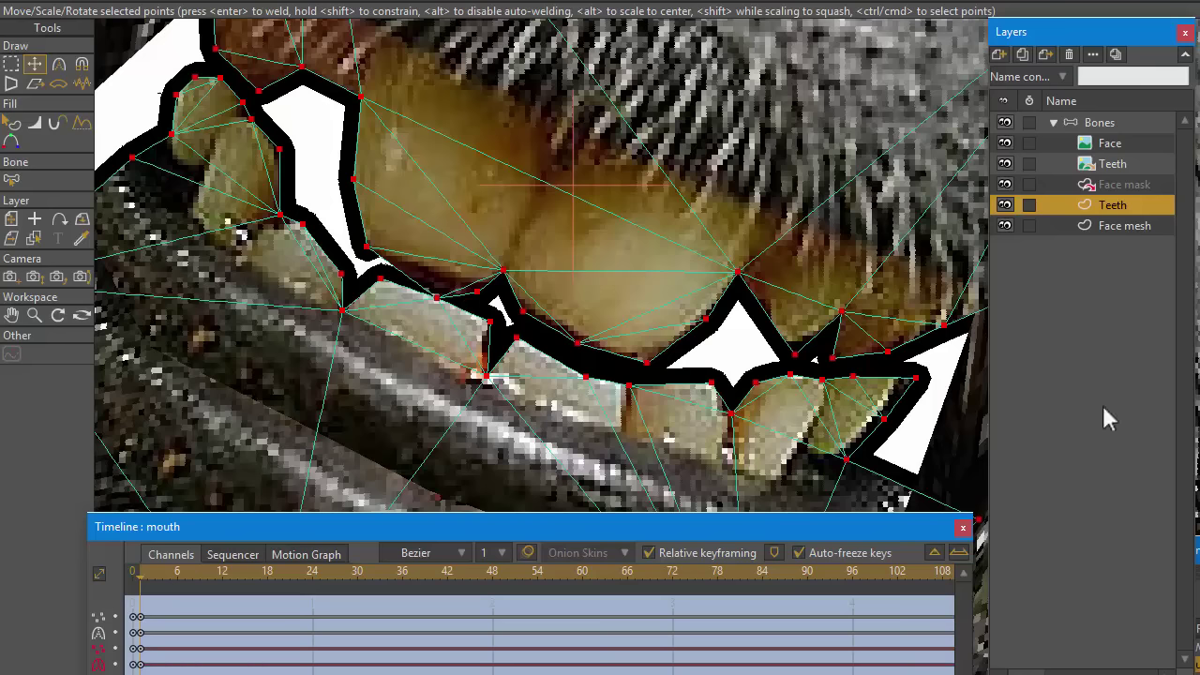
Return to the mainline and delete the Teeth mesh's curve segment crossing the gap between the upper and lower front teeth
{"action": "double_click", "coordinate": [1197, 646]}
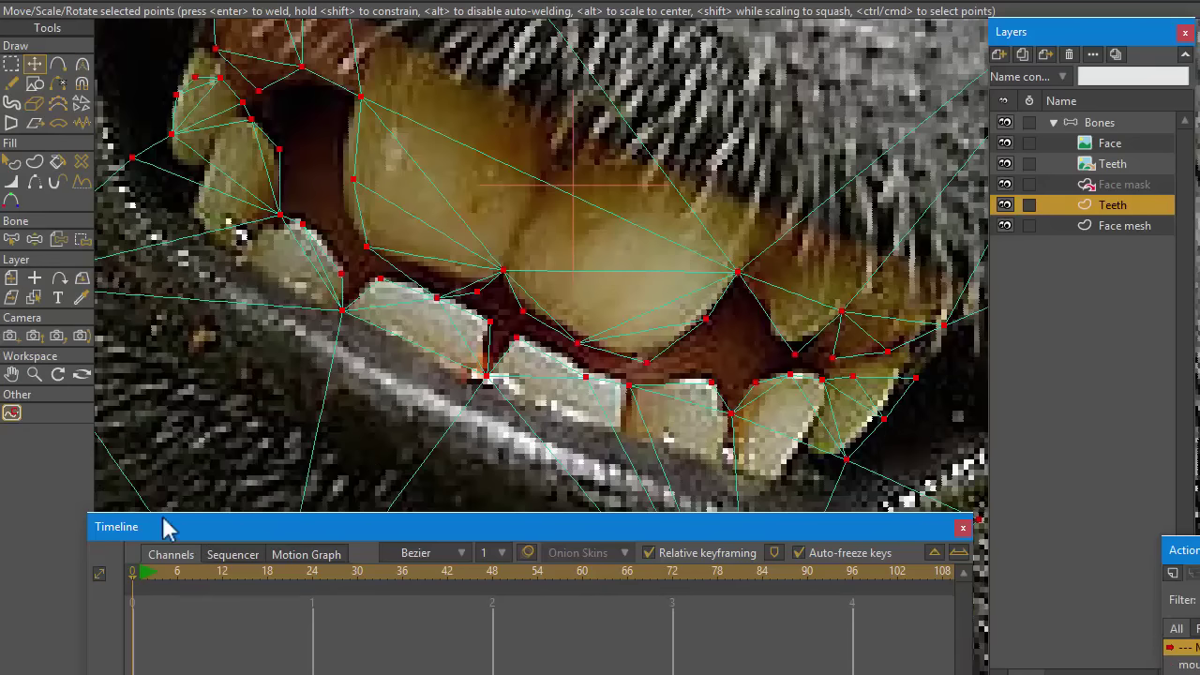
{"action": "scroll", "coordinate": [500, 335], "scroll_direction": "up", "scroll_amount": 3}
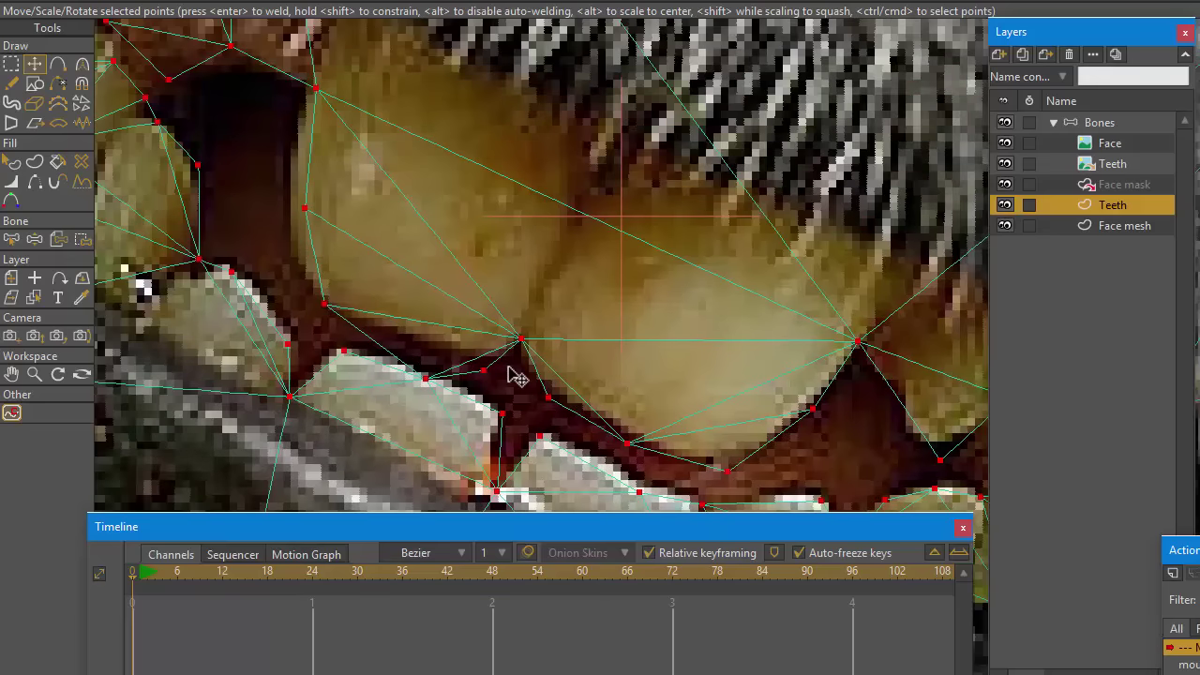
{"action": "left_click", "coordinate": [57, 83]}
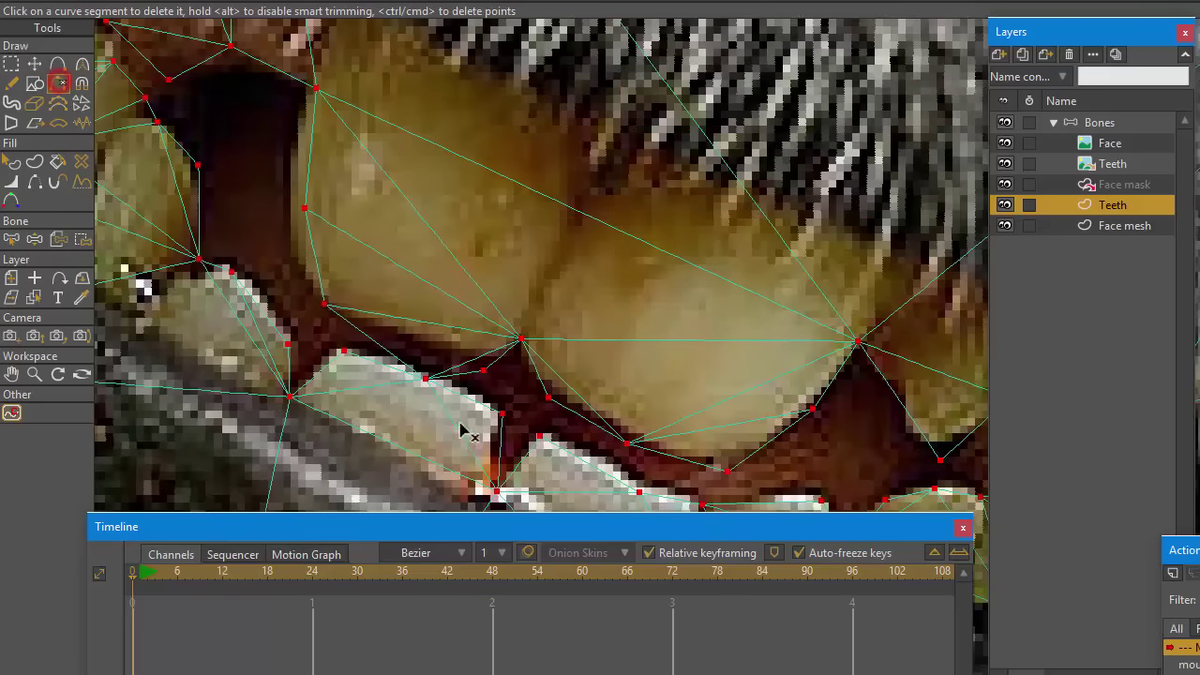
{"action": "left_click", "coordinate": [440, 368]}
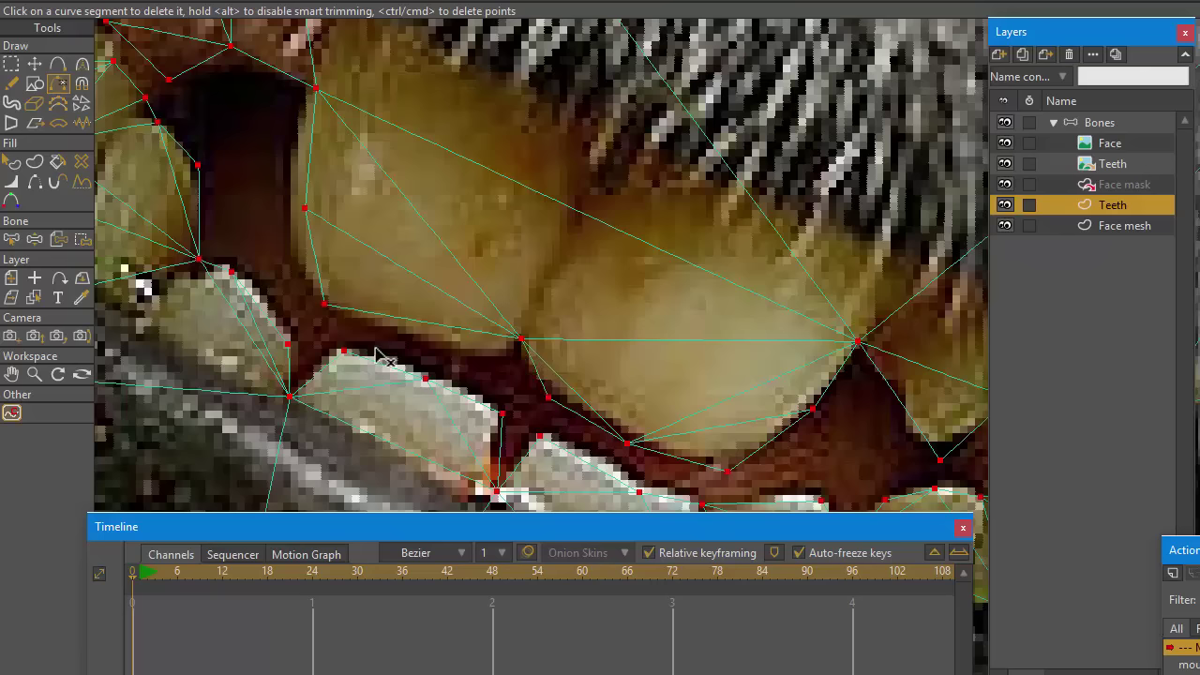
{"action": "scroll", "coordinate": [486, 398], "scroll_direction": "down", "scroll_amount": 3}
{"action": "scroll", "coordinate": [638, 403], "scroll_direction": "down", "scroll_amount": 4}
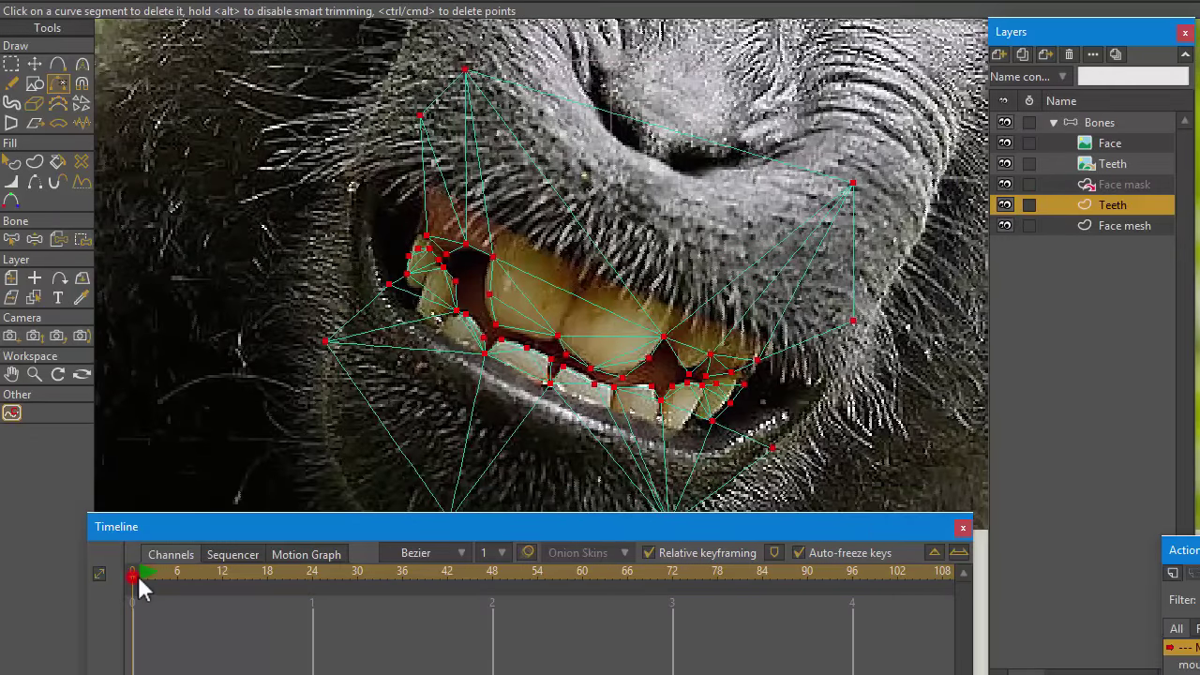
Reopen the mouth action for the Teeth mesh layer at frame 1
{"action": "left_click", "coordinate": [139, 579]}
{"action": "left_click", "coordinate": [1125, 204]}
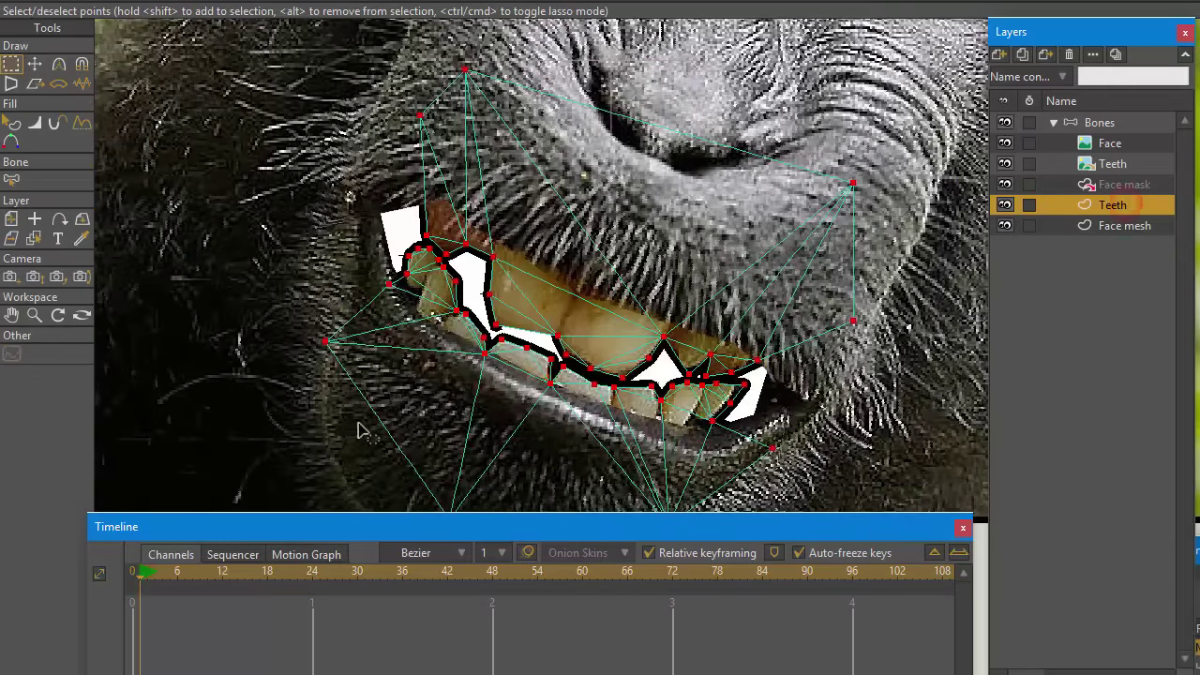
{"action": "key", "text": "ctrl+shift+a"}
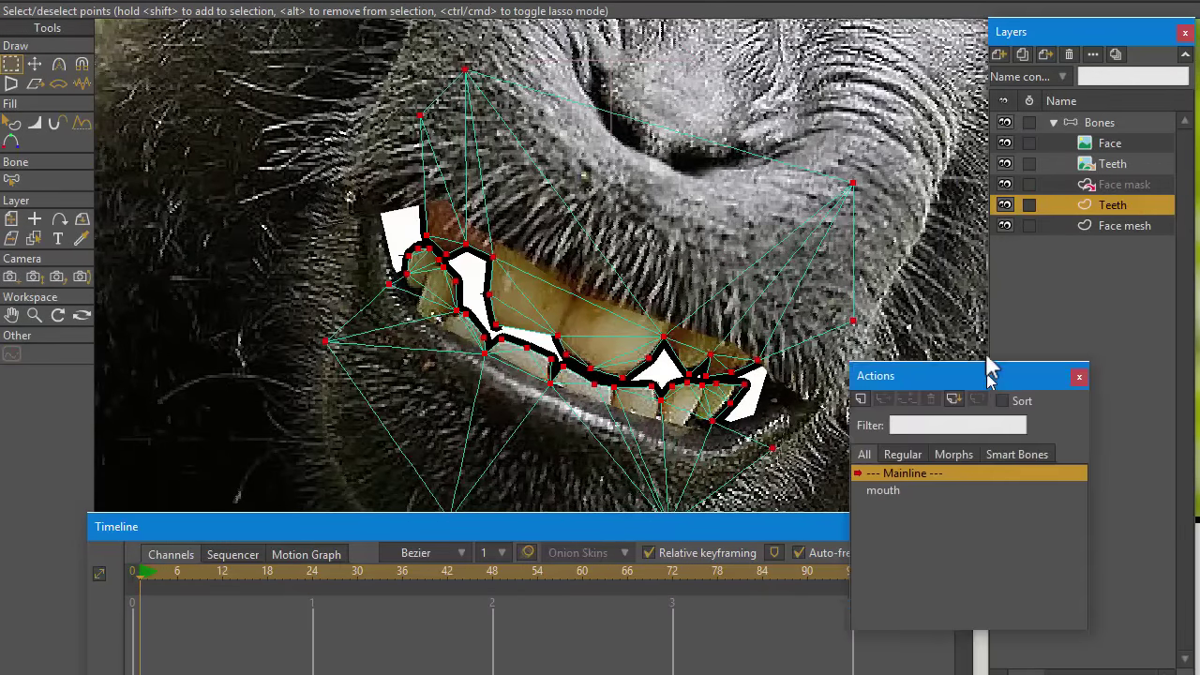
{"action": "double_click", "coordinate": [918, 456]}
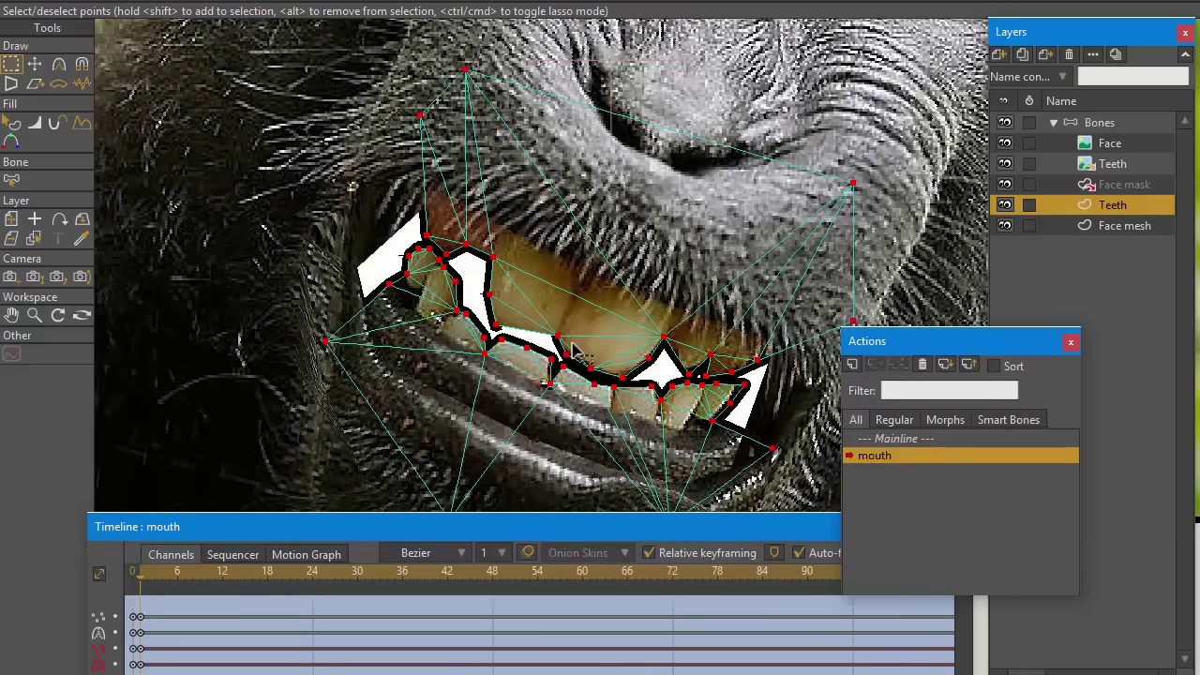
Select all the lower teeth points of the Teeth mesh and move them down at frame 1 to separate the rows
{"action": "left_click", "coordinate": [414, 245]}
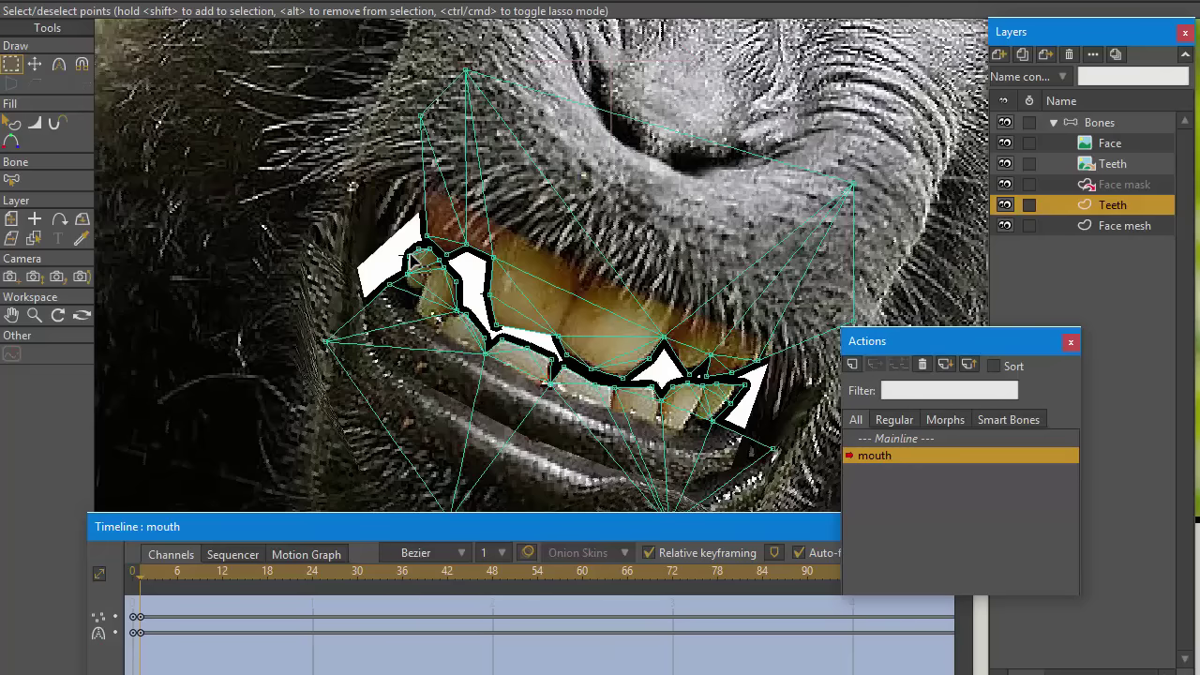
{"action": "key", "text": "ctrl+a"}
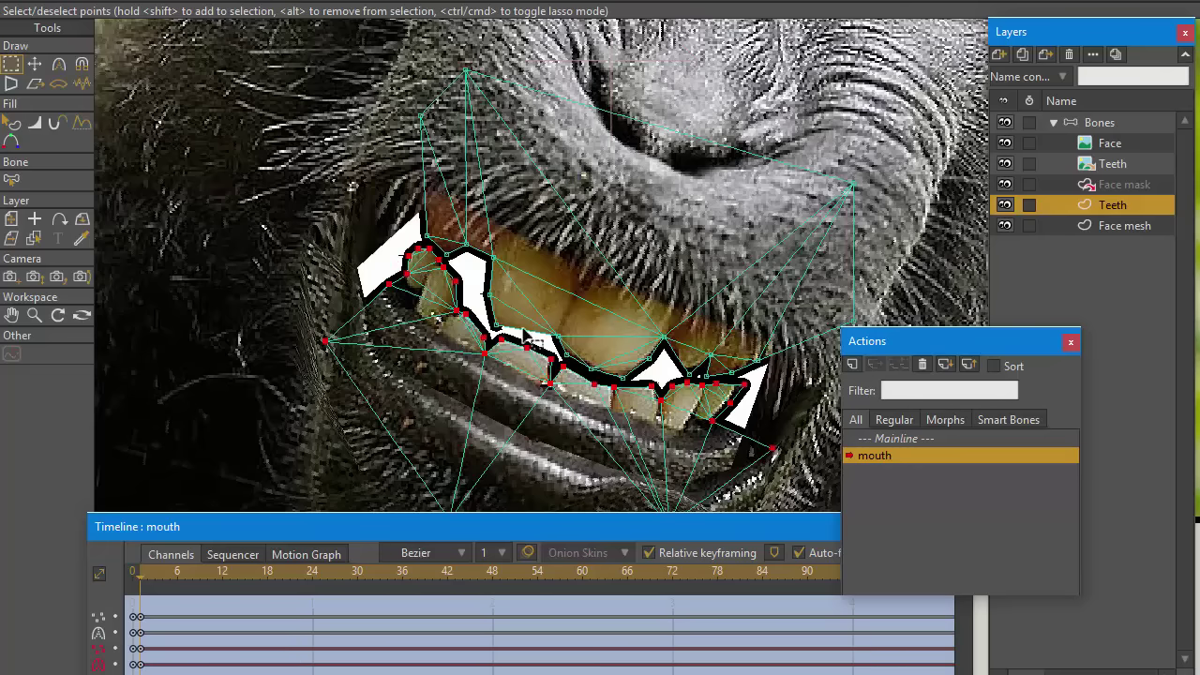
{"action": "left_click_drag", "start_coordinate": [555, 330], "coordinate": [512, 216]}
{"action": "key", "text": "t"}
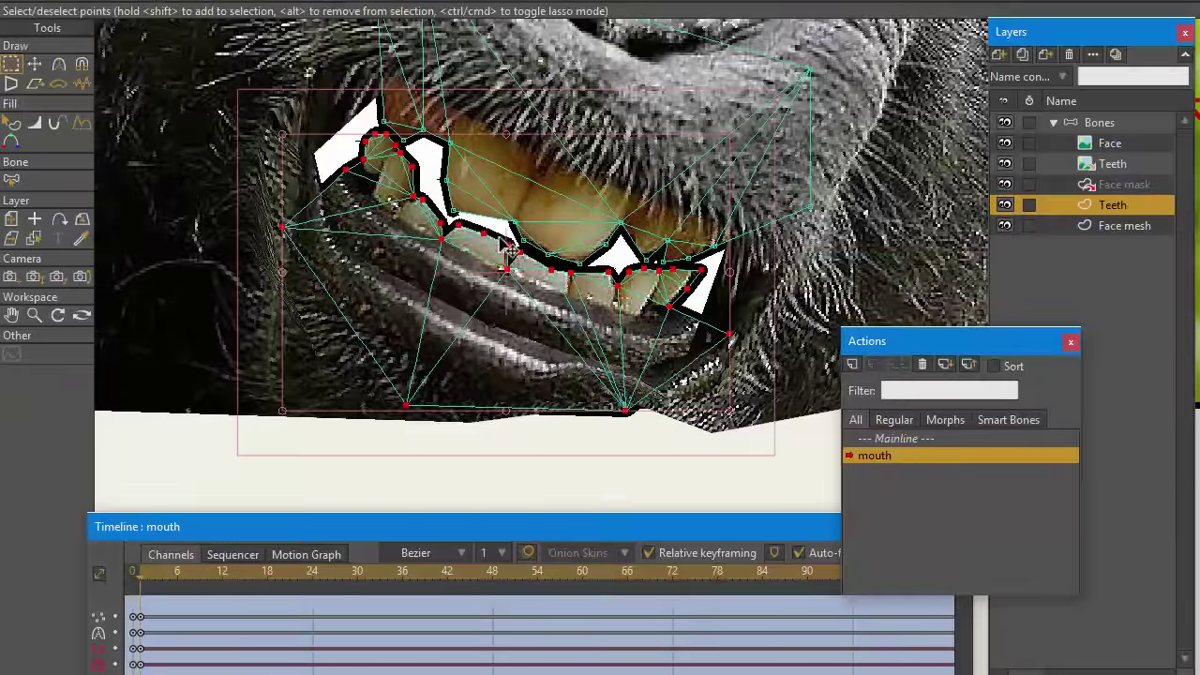
{"action": "left_click_drag", "start_coordinate": [529, 270], "coordinate": [512, 337]}
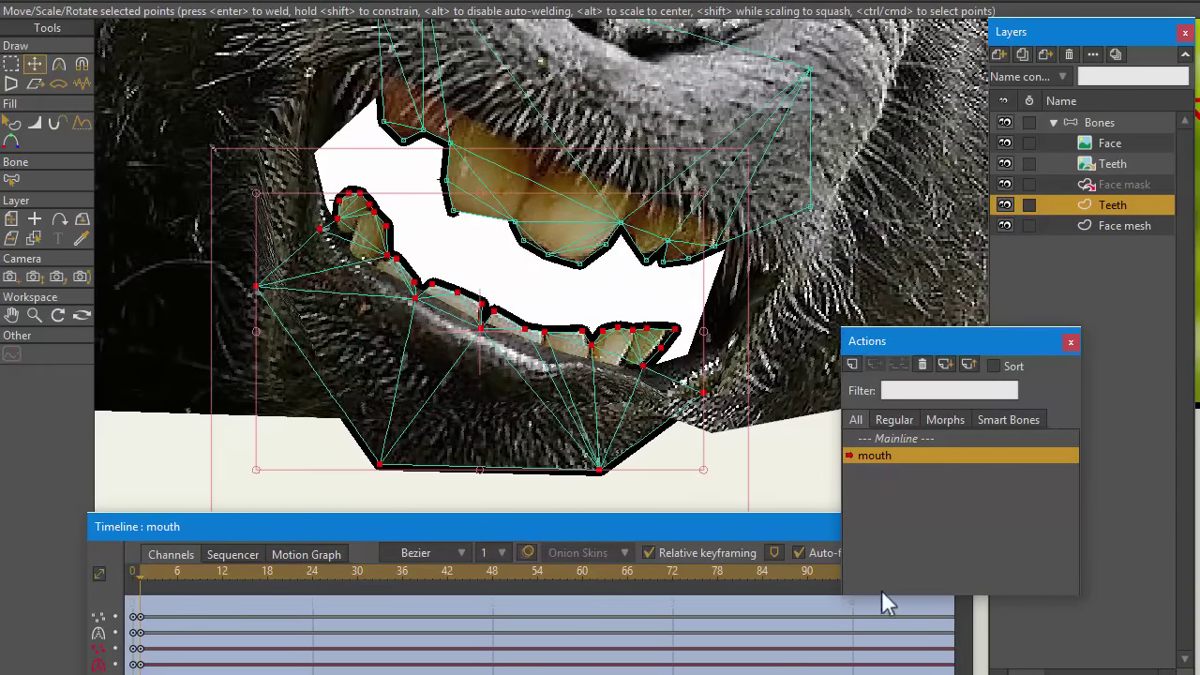
Move the selected lower teeth points up to the closed lips at frame 96 of the mouth action
{"action": "left_click_drag", "start_coordinate": [917, 343], "coordinate": [1125, 365]}
{"action": "left_click", "coordinate": [853, 571]}
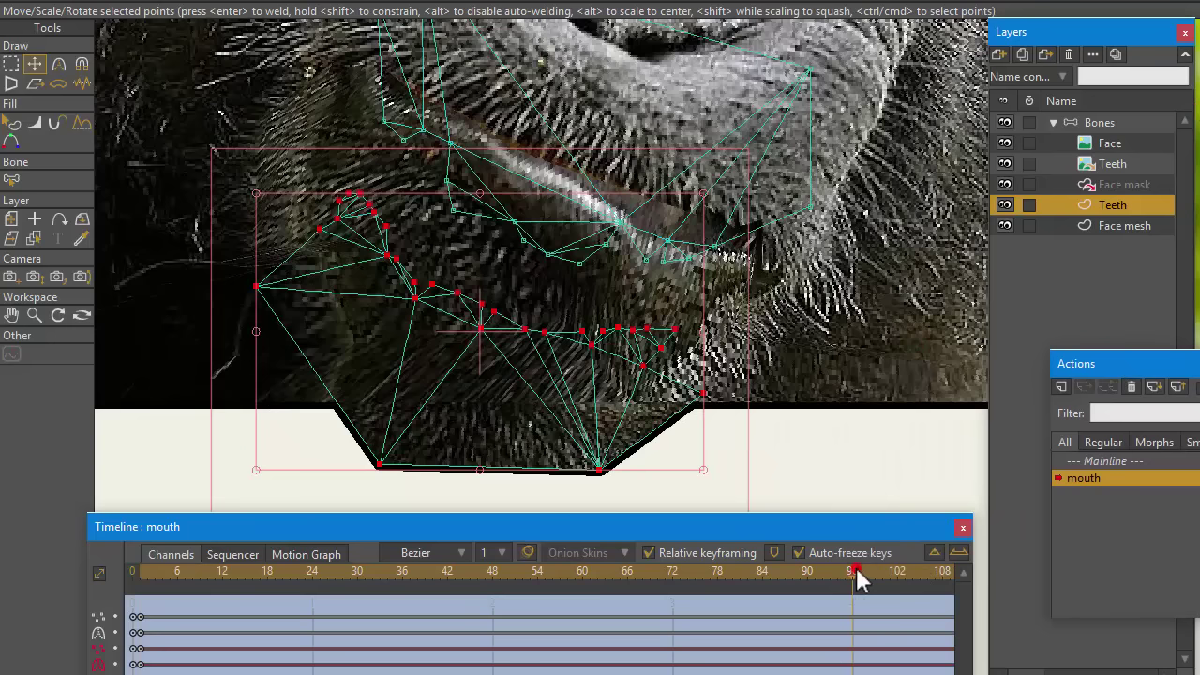
{"action": "left_click_drag", "start_coordinate": [514, 394], "coordinate": [584, 268]}
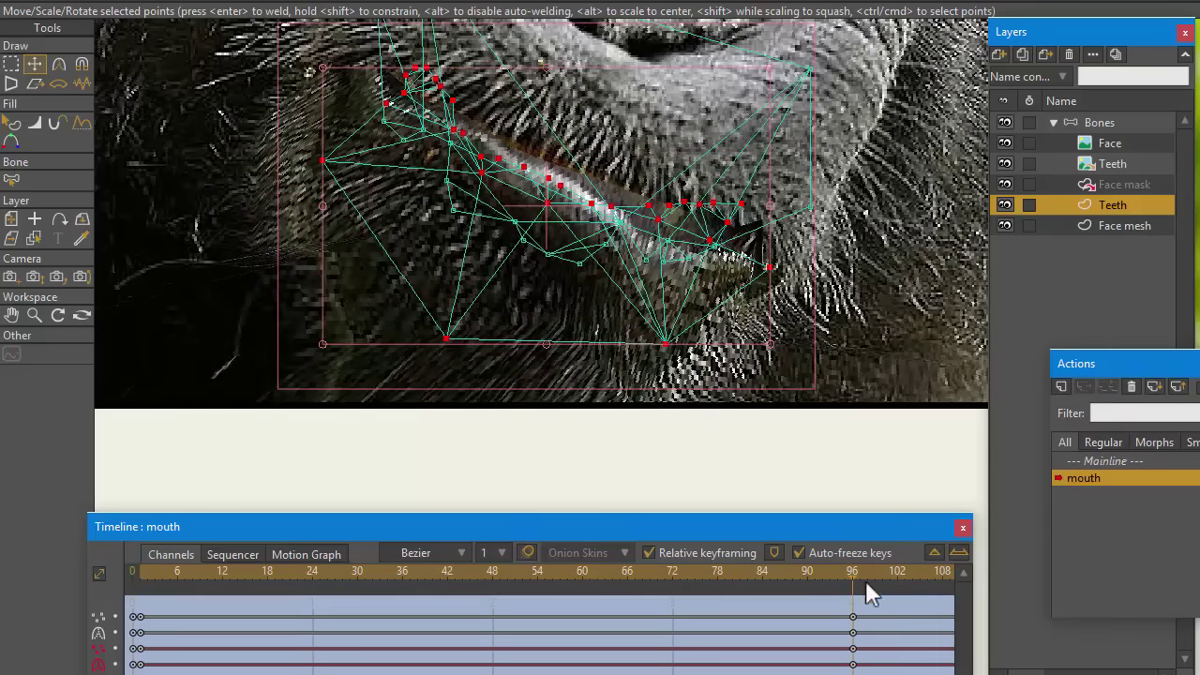
{"action": "left_click_drag", "start_coordinate": [830, 573], "coordinate": [856, 576]}
{"action": "left_click_drag", "start_coordinate": [528, 319], "coordinate": [565, 284]}
Scrub the mouth action back to around frame 25 and examine the lower teeth's movement against the face
{"action": "left_click_drag", "start_coordinate": [853, 575], "coordinate": [327, 575]}
{"action": "scroll", "coordinate": [943, 242], "scroll_direction": "up", "scroll_amount": 3}
{"action": "scroll", "coordinate": [919, 246], "scroll_direction": "down", "scroll_amount": 6}
{"action": "left_click_drag", "start_coordinate": [731, 308], "coordinate": [696, 218]}
{"action": "scroll", "coordinate": [705, 257], "scroll_direction": "down", "scroll_amount": 3}
{"action": "scroll", "coordinate": [707, 257], "scroll_direction": "up", "scroll_amount": 6}
{"action": "scroll", "coordinate": [728, 251], "scroll_direction": "down", "scroll_amount": 5}
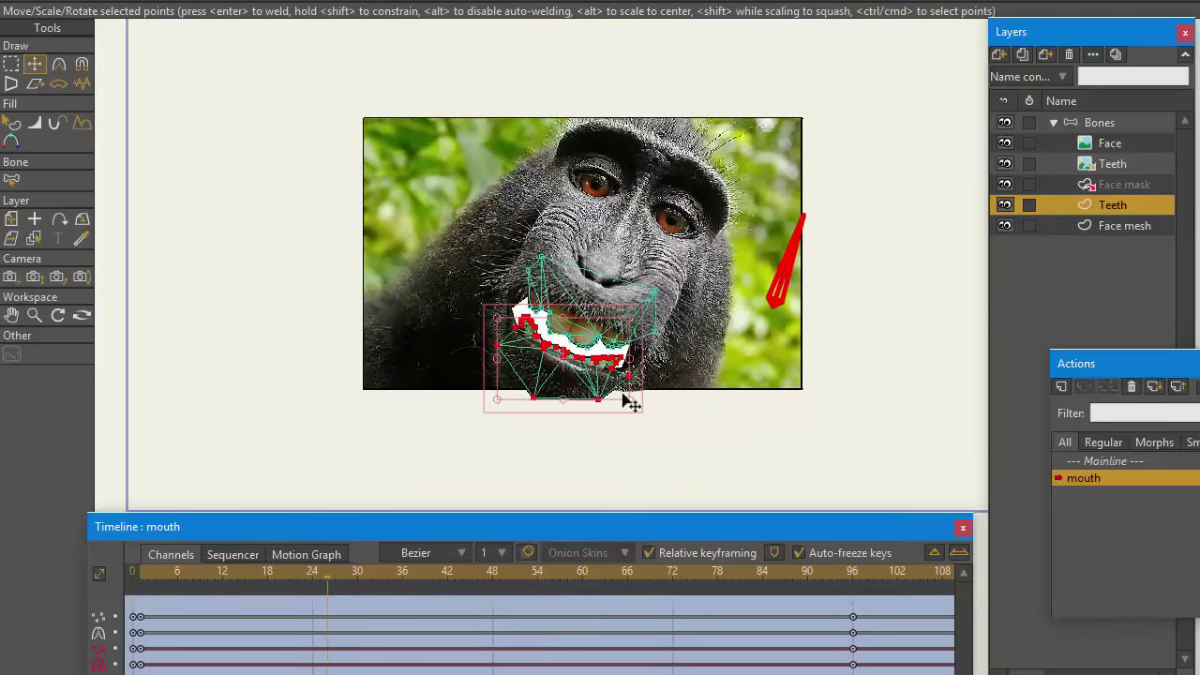
Select the Bones layer and switch from the mouth action back to the mainline
{"action": "left_click", "coordinate": [1102, 124]}
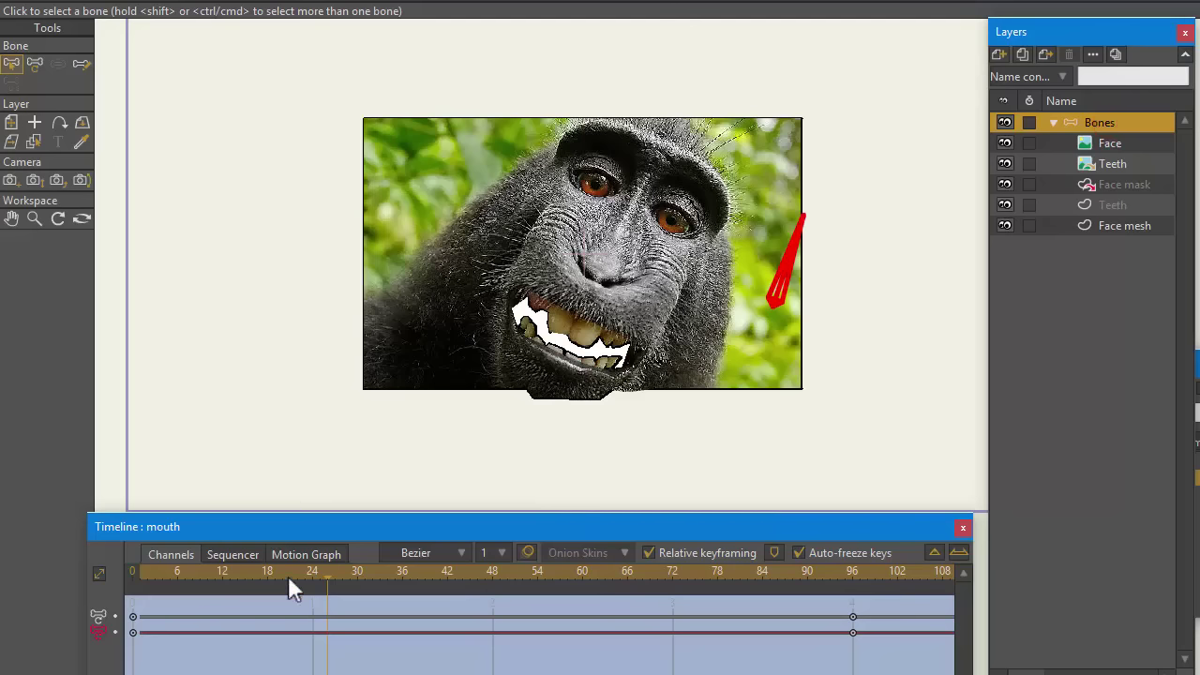
{"action": "double_click", "coordinate": [1197, 460]}
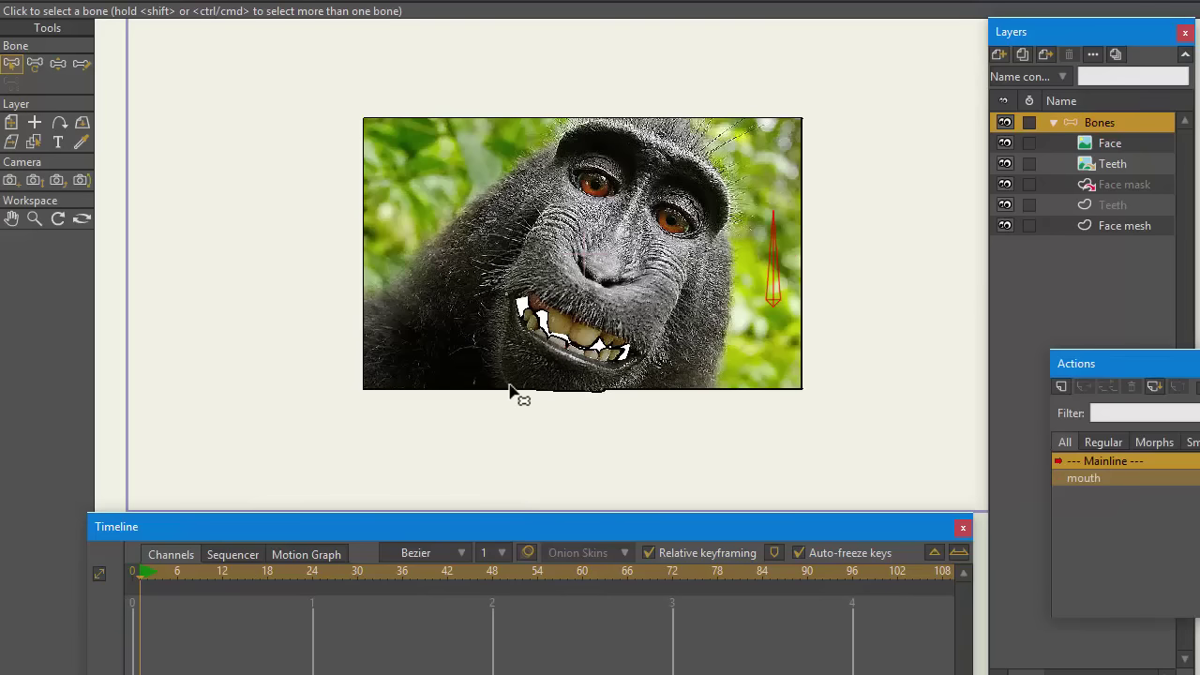
{"action": "left_click_drag", "start_coordinate": [509, 388], "coordinate": [527, 401]}
{"action": "scroll", "coordinate": [528, 403], "scroll_direction": "up", "scroll_amount": 3}
{"action": "left_click_drag", "start_coordinate": [509, 473], "coordinate": [437, 519]}
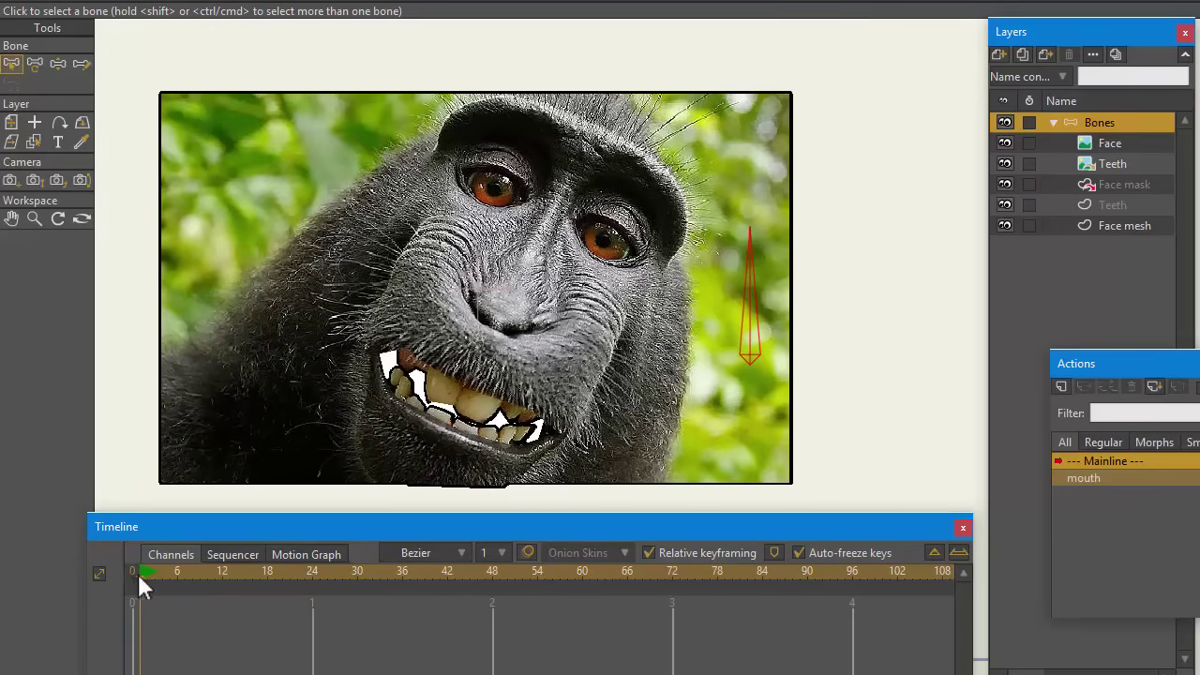
Rotate the smart bone clockwise at frame 18 of the mainline to drive the mouth toward closed
{"action": "left_click_drag", "start_coordinate": [282, 582], "coordinate": [268, 579]}
{"action": "key", "text": "t"}
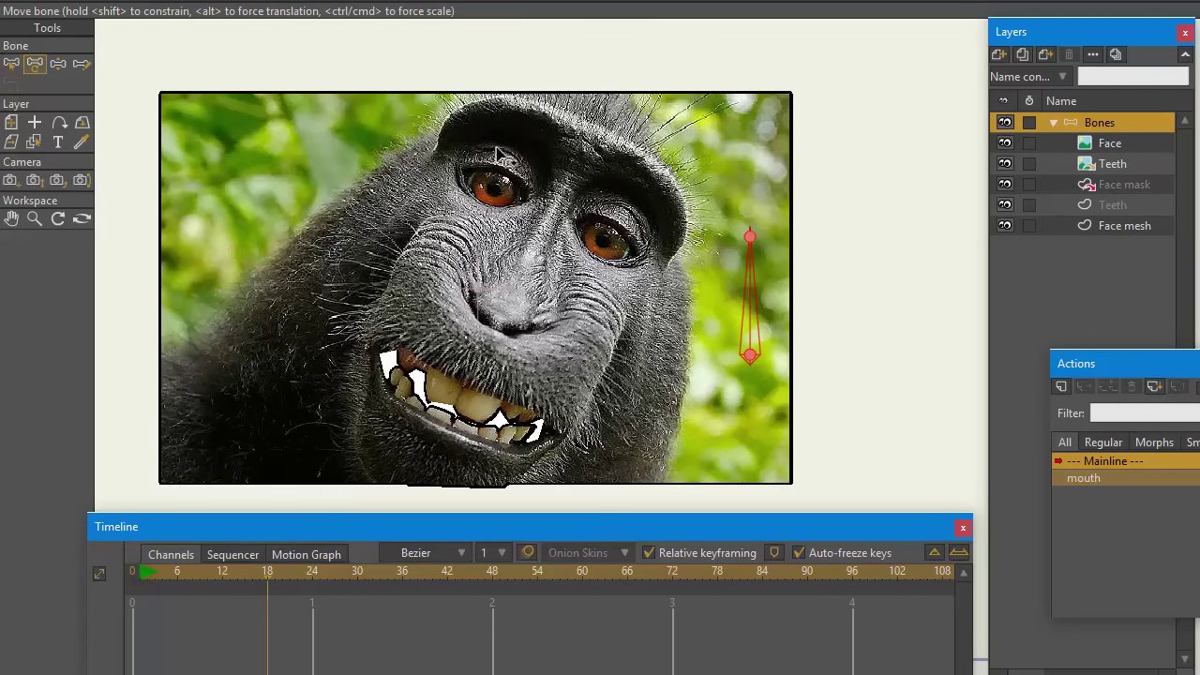
{"action": "left_click_drag", "start_coordinate": [758, 294], "coordinate": [855, 272]}
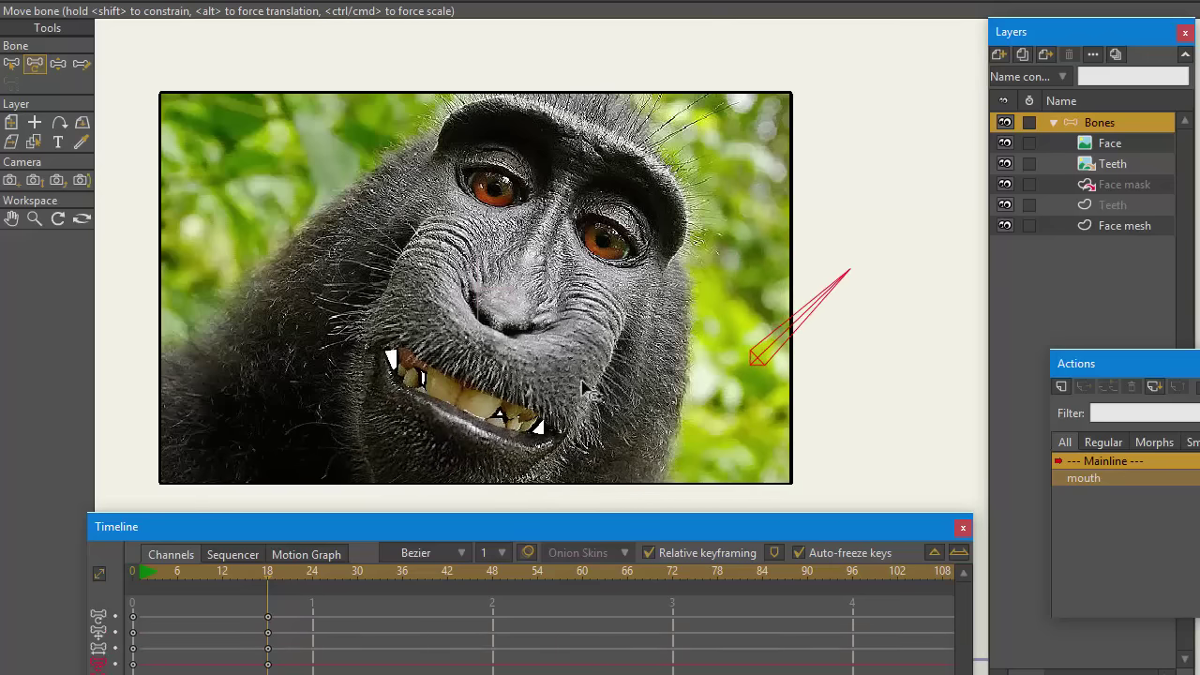
Inspect the teeth at frame 18, select the Teeth mesh layer and hide the Face and Teeth image layers to expose the mesh shapes
{"action": "left_click_drag", "start_coordinate": [507, 385], "coordinate": [531, 293]}
{"action": "scroll", "coordinate": [530, 292], "scroll_direction": "down", "scroll_amount": 3}
{"action": "scroll", "coordinate": [531, 292], "scroll_direction": "up", "scroll_amount": 6}
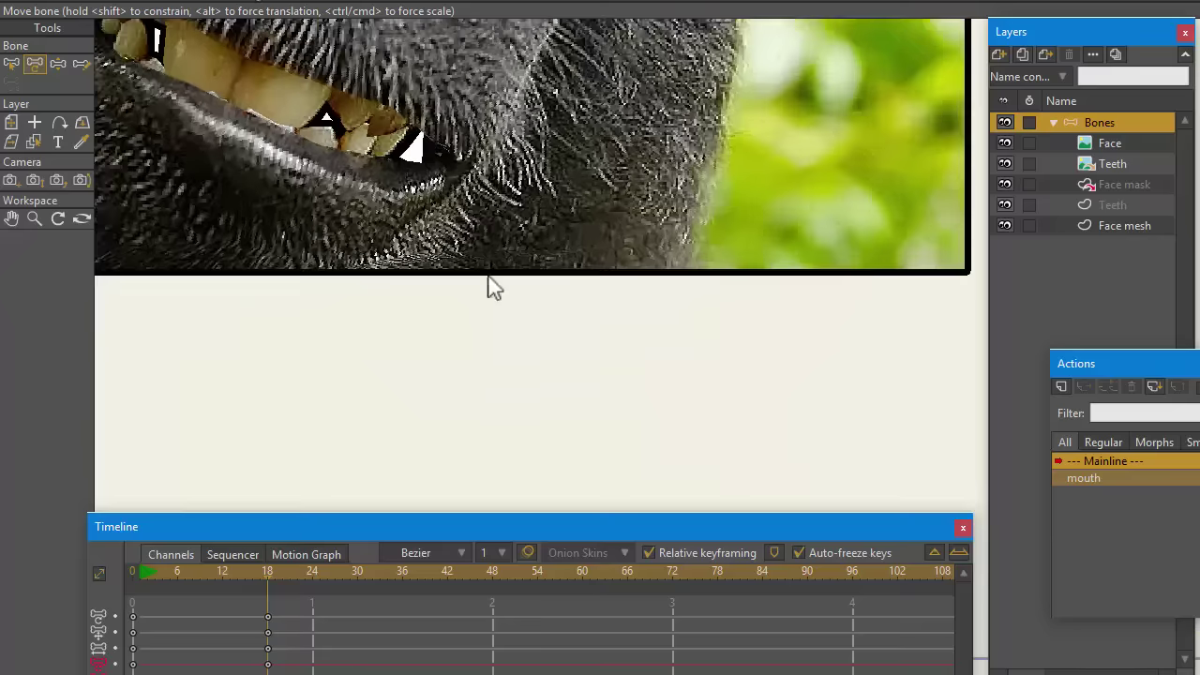
{"action": "left_click_drag", "start_coordinate": [258, 56], "coordinate": [428, 371]}
{"action": "scroll", "coordinate": [389, 188], "scroll_direction": "up", "scroll_amount": 2}
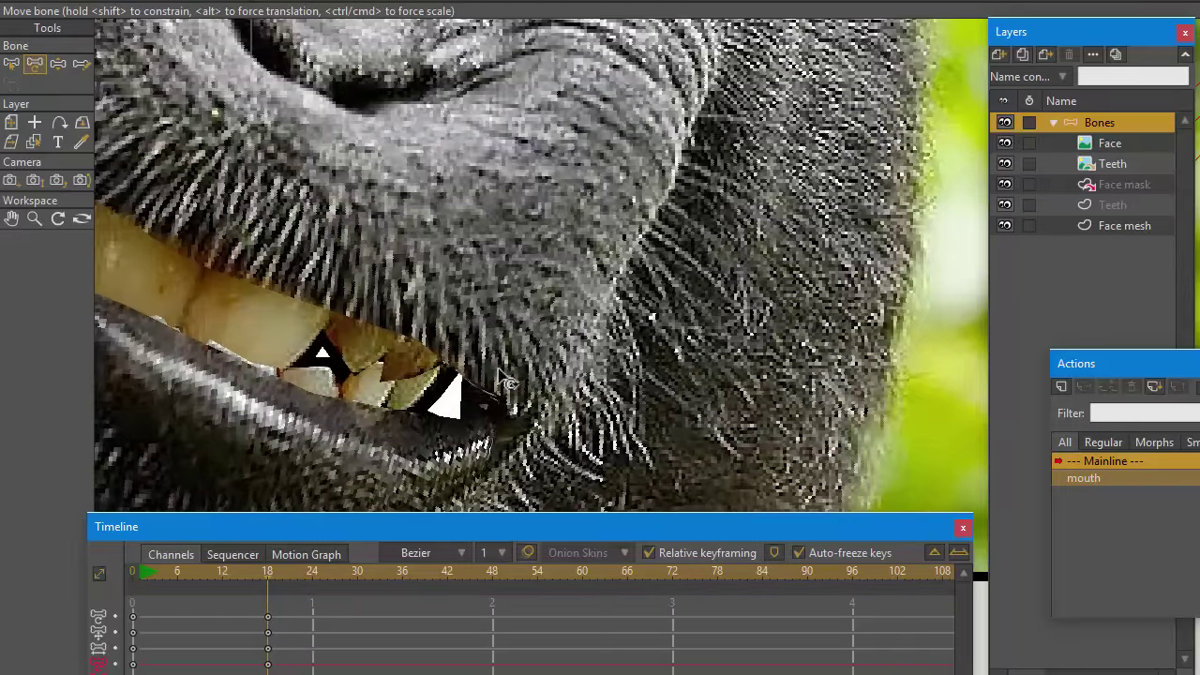
{"action": "left_click_drag", "start_coordinate": [334, 369], "coordinate": [589, 415]}
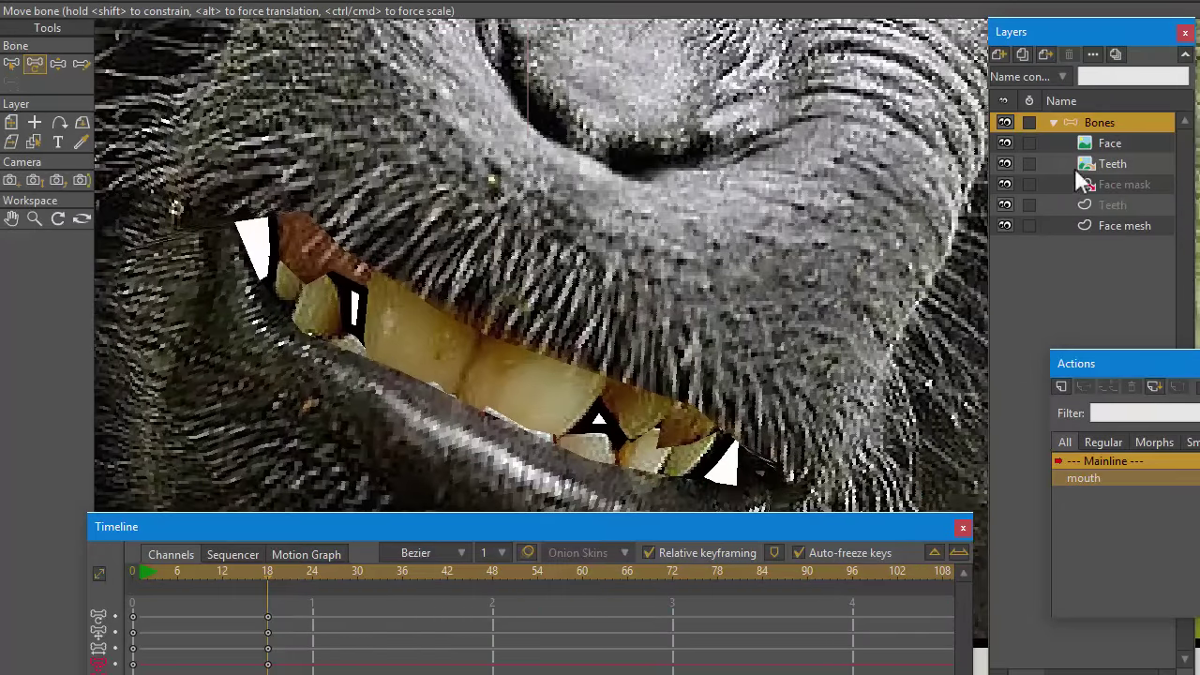
{"action": "left_click", "coordinate": [1123, 204]}
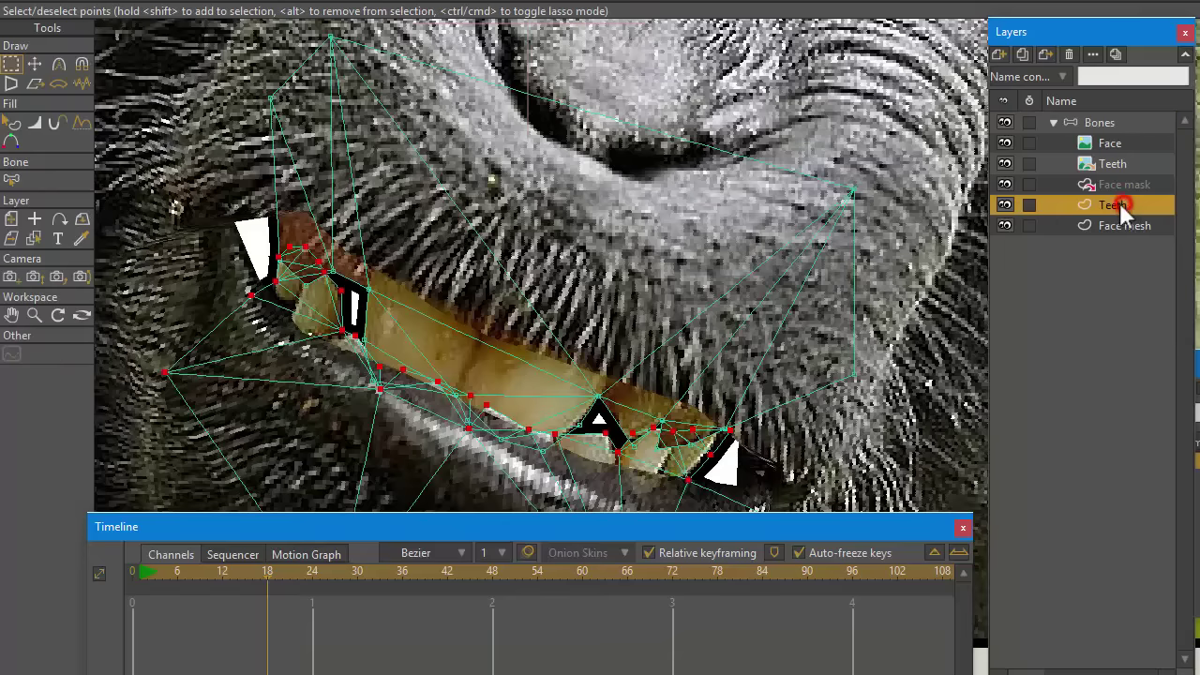
{"action": "left_click", "coordinate": [1006, 163]}
{"action": "left_click", "coordinate": [1006, 142]}
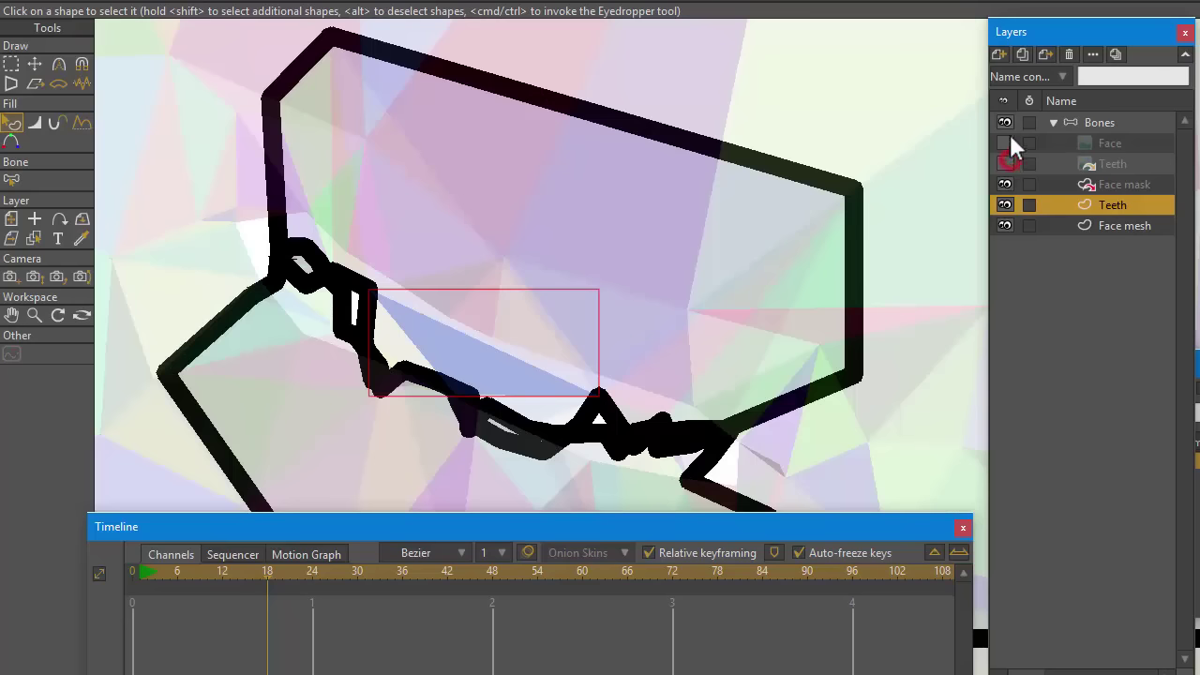
Return to frame 0 and hide the Face mask layer to isolate the Teeth mesh shapes
{"action": "left_click", "coordinate": [373, 171]}
{"action": "left_click", "coordinate": [321, 139]}
{"action": "scroll", "coordinate": [322, 191], "scroll_direction": "down", "scroll_amount": 2}
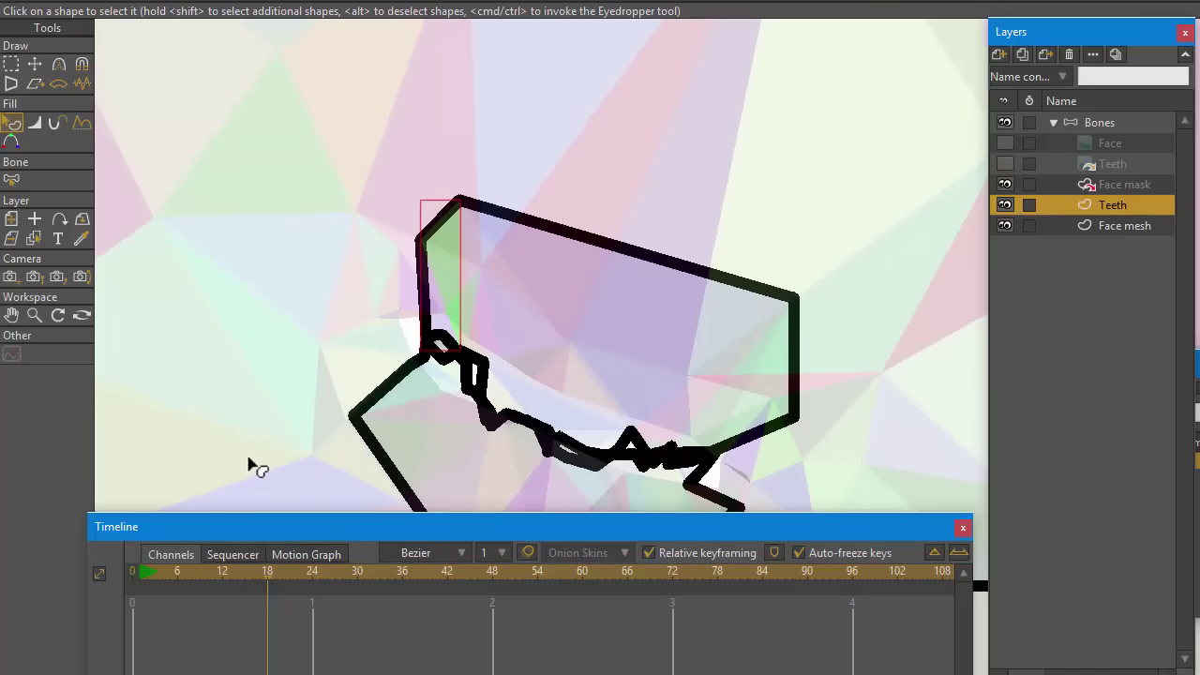
{"action": "left_click", "coordinate": [135, 570]}
{"action": "left_click", "coordinate": [457, 302]}
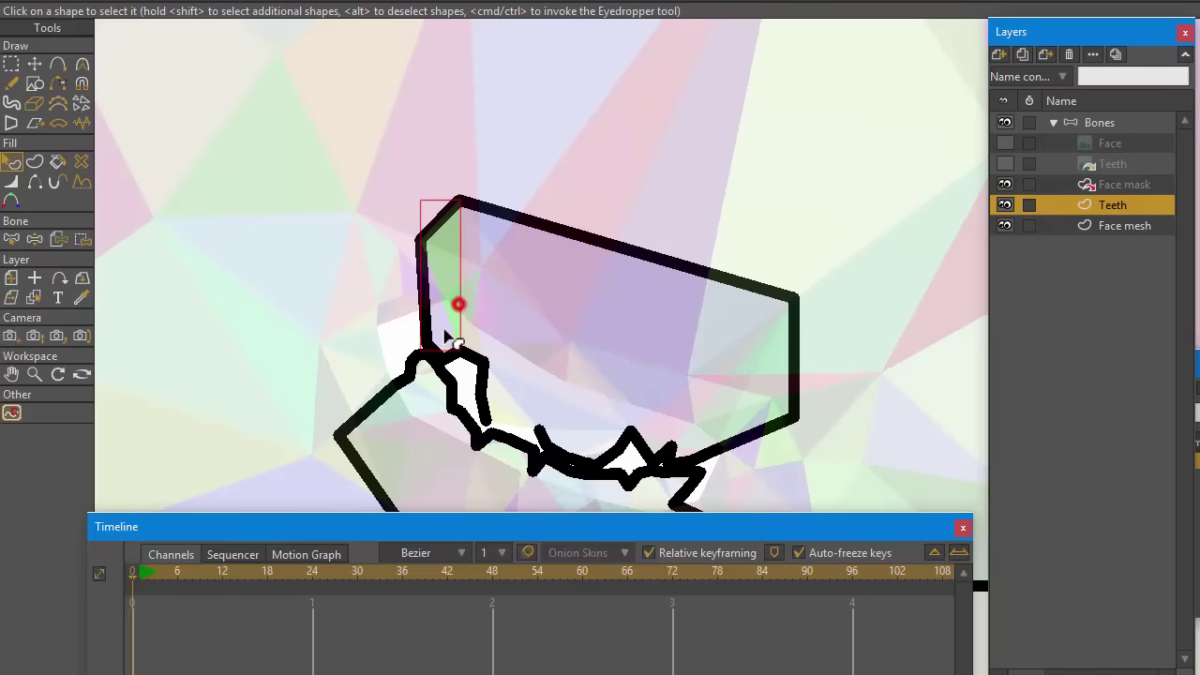
{"action": "left_click", "coordinate": [1004, 184]}
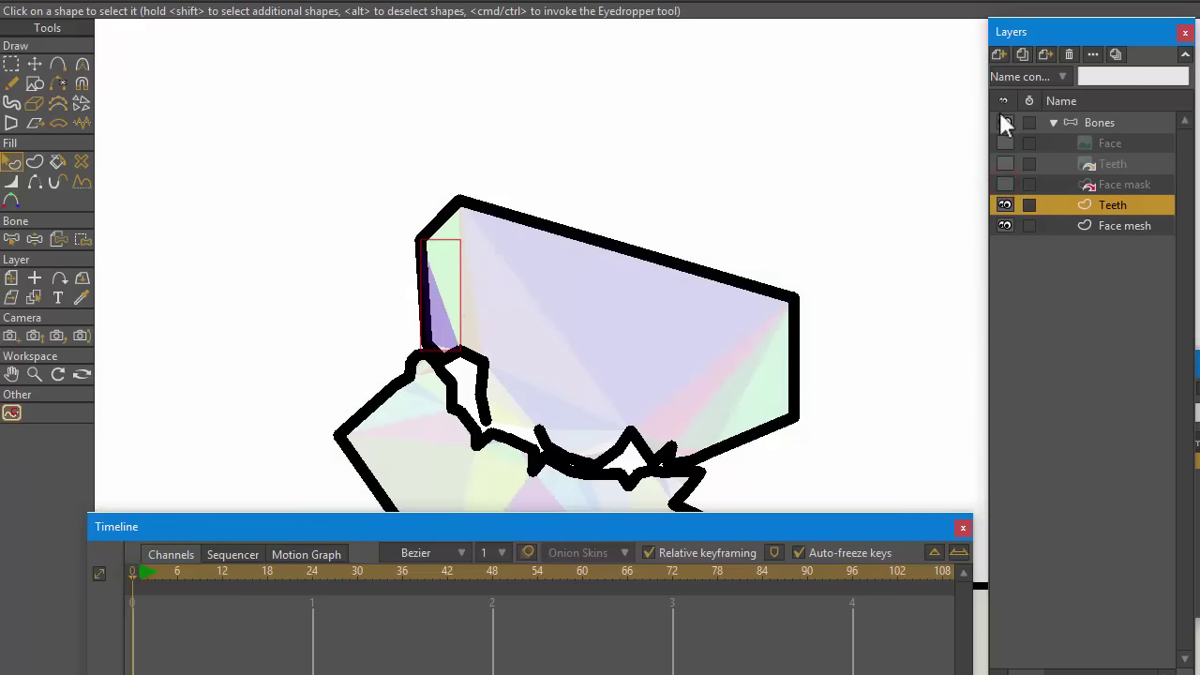
Select all the upper teeth shapes of the Teeth mesh together at frame 0
{"action": "left_click_drag", "start_coordinate": [771, 235], "coordinate": [783, 190]}
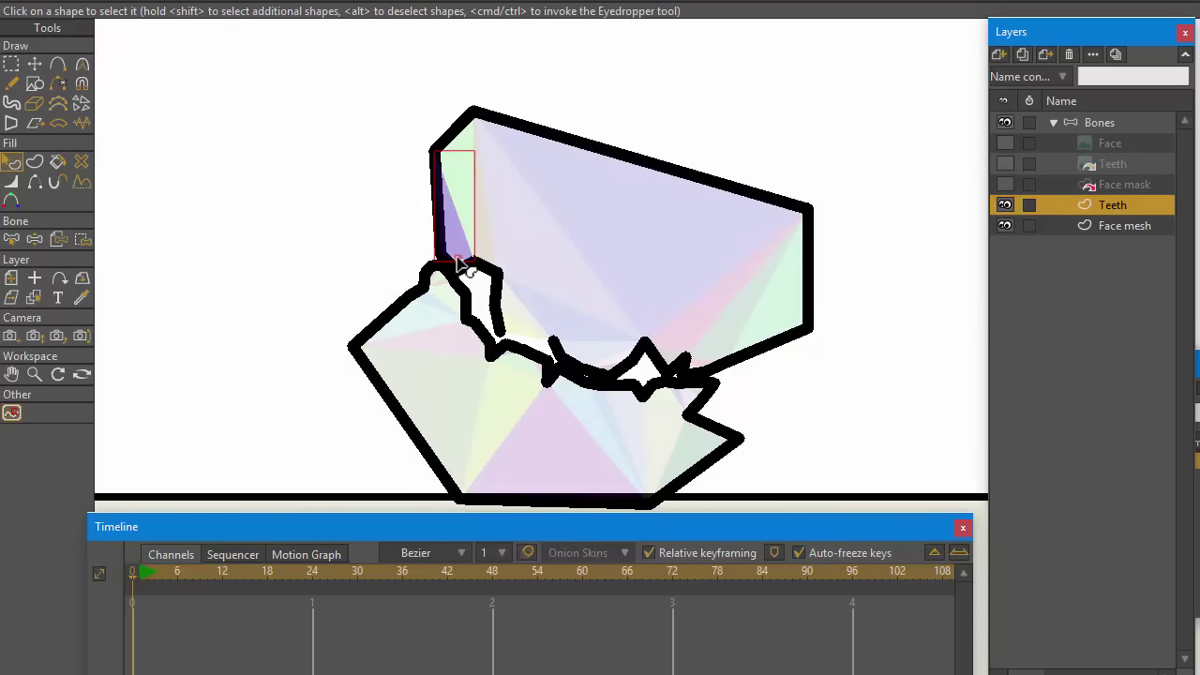
{"action": "mouse_move", "coordinate": [457, 256]}
{"action": "left_mouse_down"}
{"action": "mouse_move", "coordinate": [522, 212]}
{"action": "mouse_move", "coordinate": [560, 224]}
{"action": "left_mouse_up"}
{"action": "left_click", "coordinate": [420, 204]}
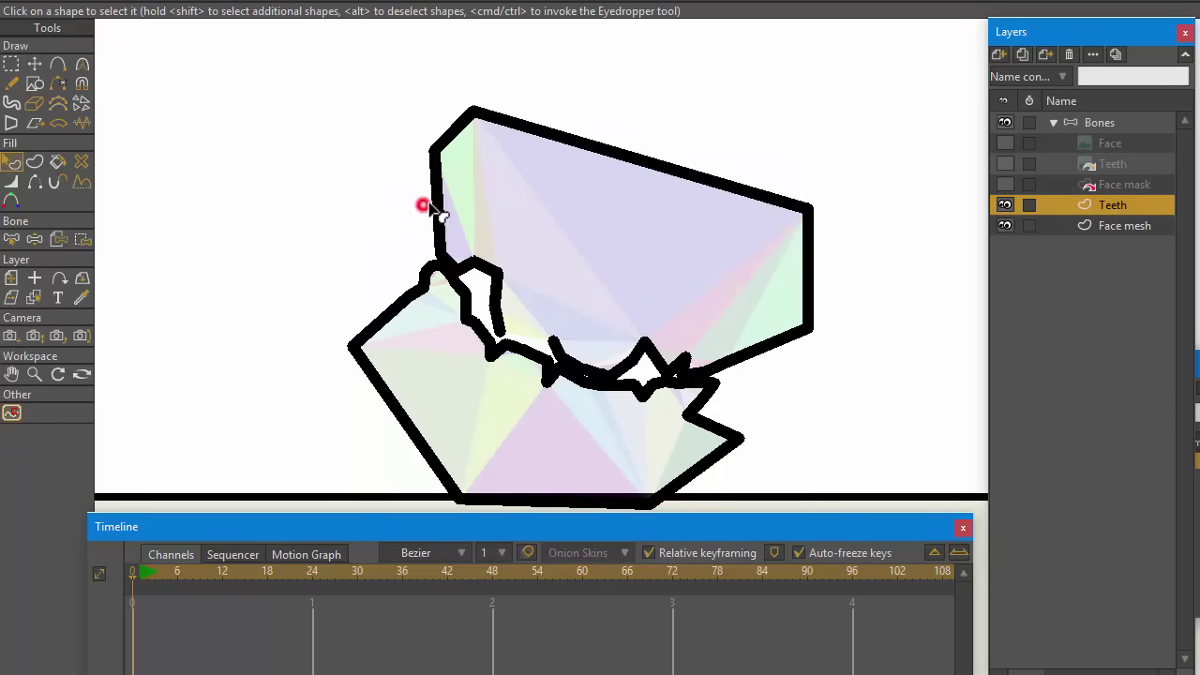
{"action": "left_click", "coordinate": [431, 206]}
{"action": "left_click", "coordinate": [461, 208]}
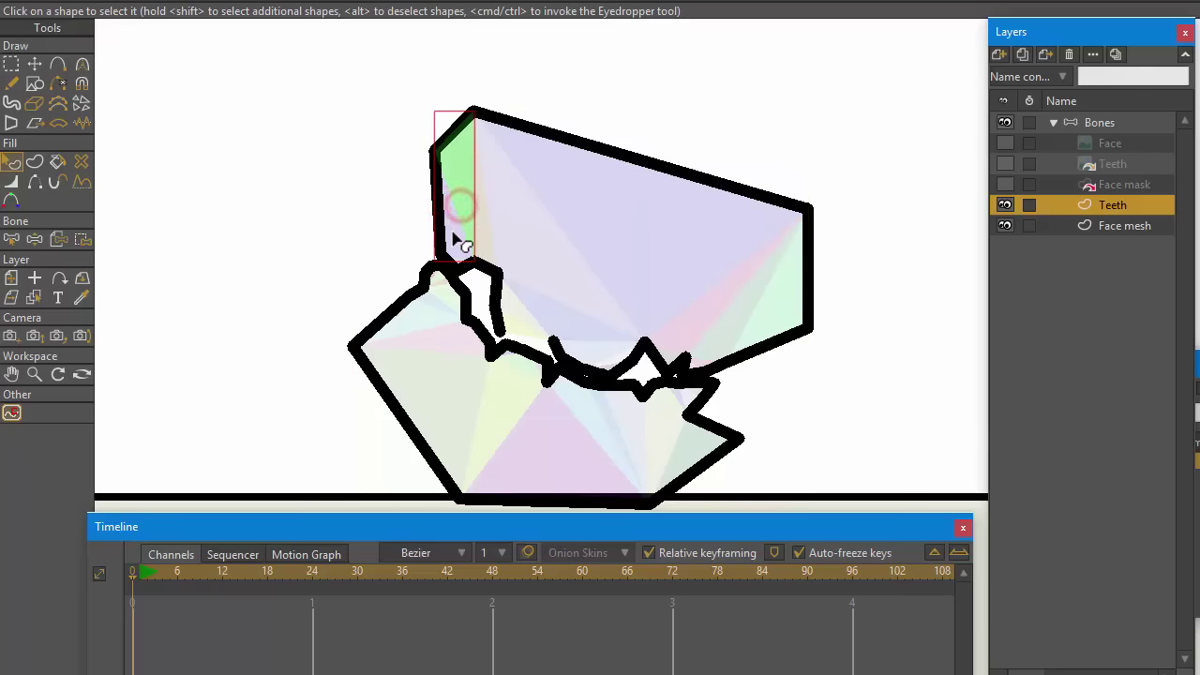
{"action": "mouse_move", "coordinate": [454, 232]}
{"action": "left_mouse_down"}
{"action": "mouse_move", "coordinate": [493, 210]}
{"action": "mouse_move", "coordinate": [531, 221]}
{"action": "mouse_move", "coordinate": [590, 259]}
{"action": "mouse_move", "coordinate": [573, 294]}
{"action": "left_mouse_up"}
{"action": "left_click", "coordinate": [517, 318], "text": "shift"}
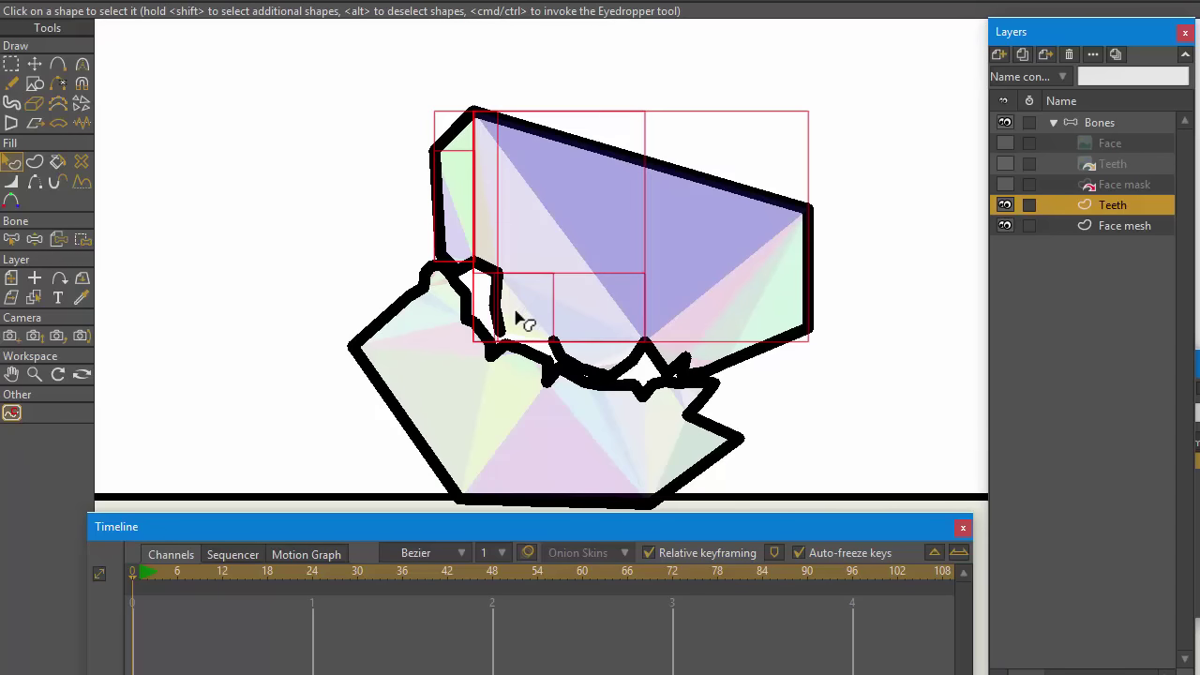
{"action": "left_click", "coordinate": [605, 342], "text": "shift"}
{"action": "left_click", "coordinate": [739, 321], "text": "shift"}
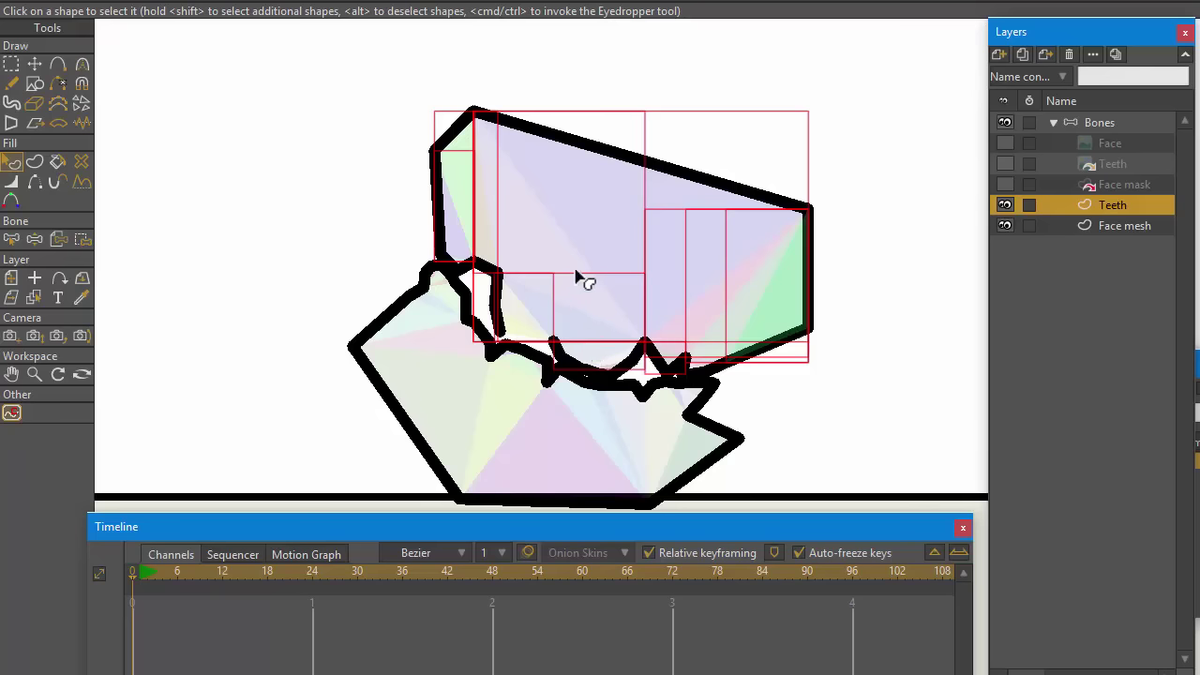
{"action": "scroll", "coordinate": [575, 272], "scroll_direction": "up", "scroll_amount": 2}
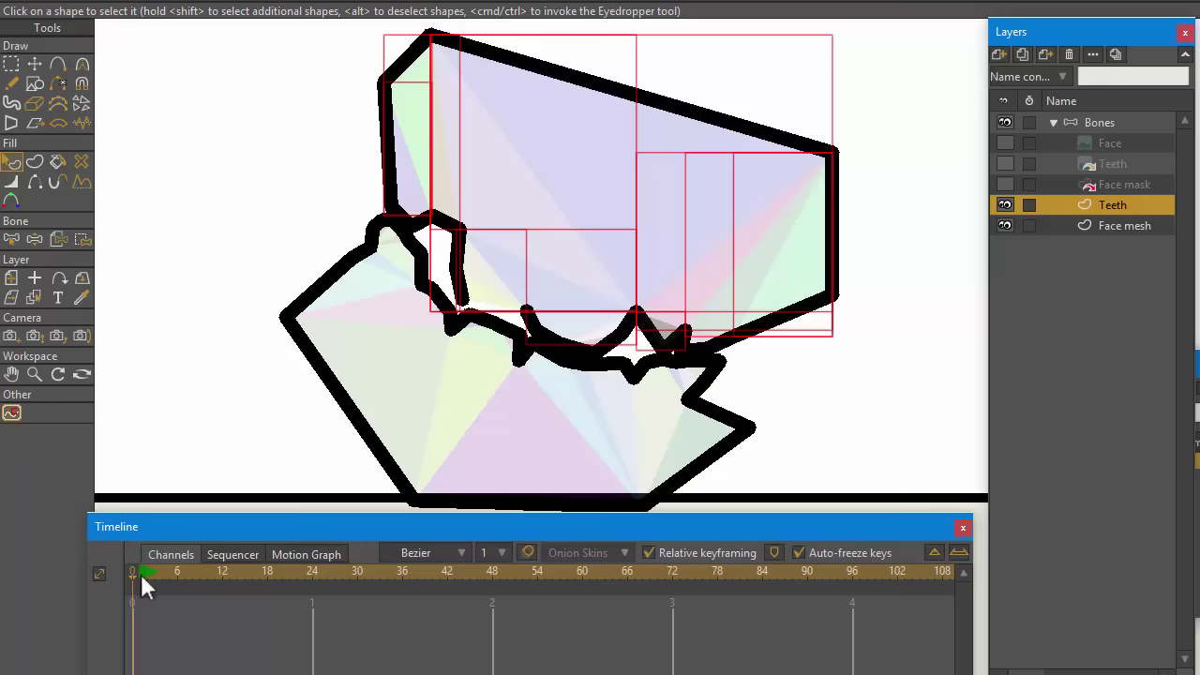
Show the Face, Teeth image and Face mask layers again and scrub the mainline to frame 28
{"action": "left_click_drag", "start_coordinate": [140, 574], "coordinate": [207, 574]}
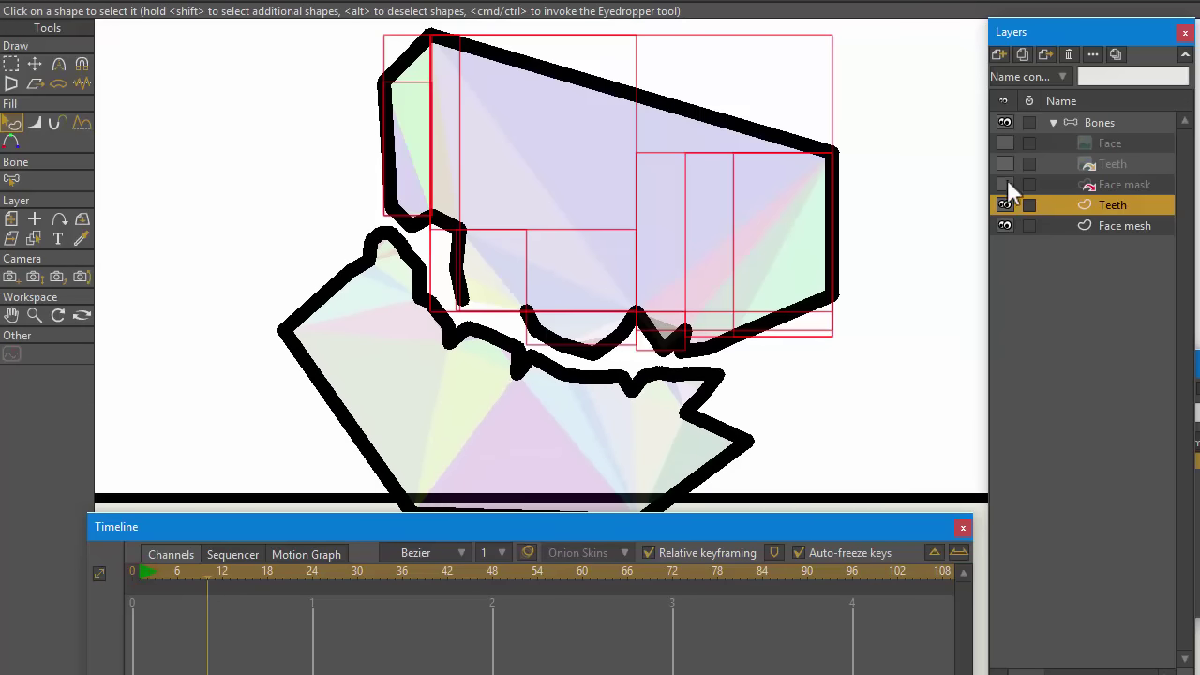
{"action": "left_click_drag", "start_coordinate": [1005, 183], "coordinate": [1007, 137]}
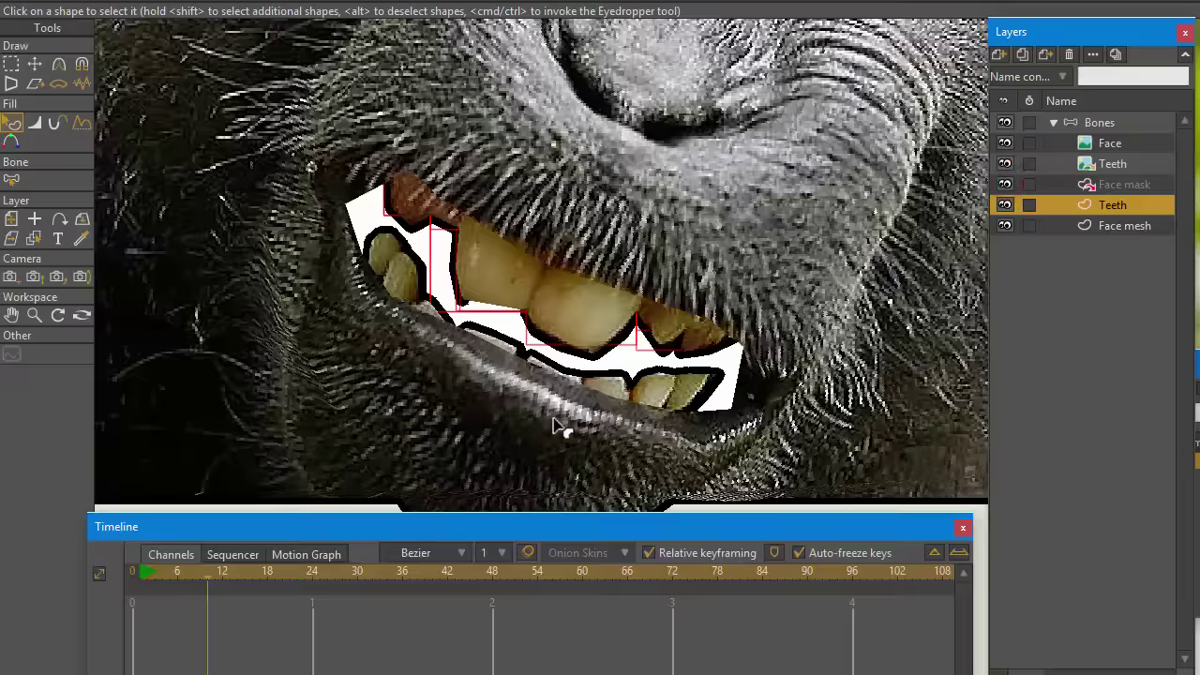
{"action": "left_click_drag", "start_coordinate": [225, 588], "coordinate": [343, 576]}
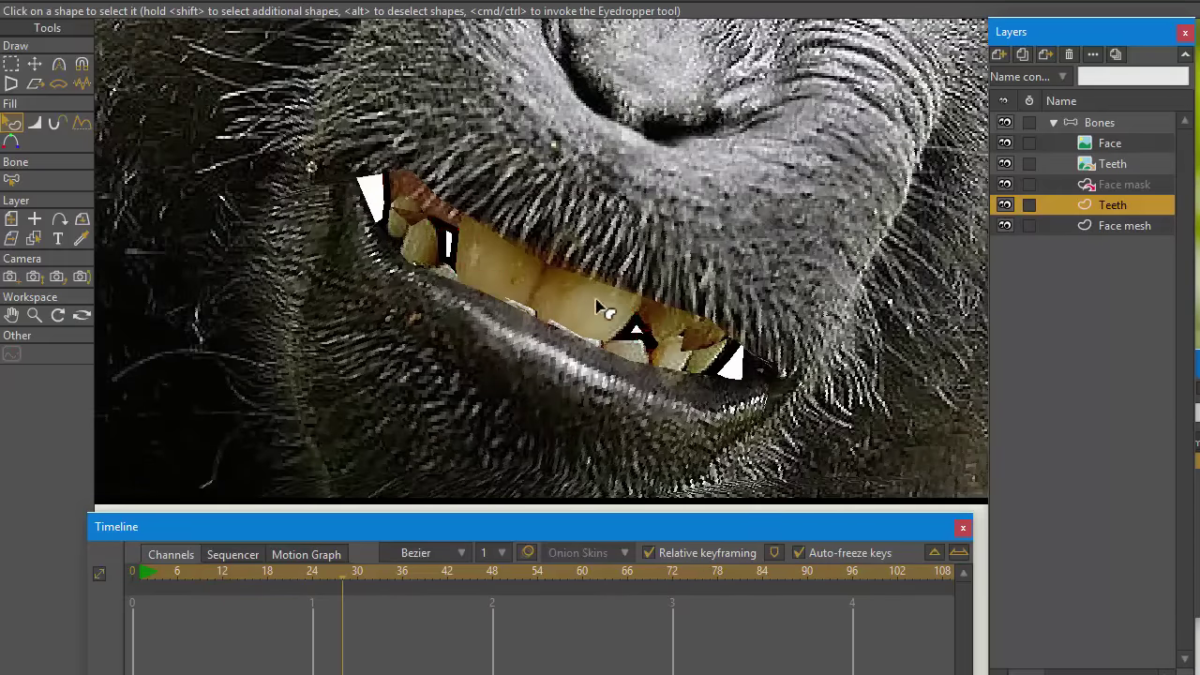
Examine how the upper and lower teeth overlap by picking shapes and briefly hiding the Teeth image layer
{"action": "left_click", "coordinate": [566, 300]}
{"action": "left_click", "coordinate": [489, 255]}
{"action": "left_click", "coordinate": [563, 298]}
{"action": "left_click", "coordinate": [1004, 164]}
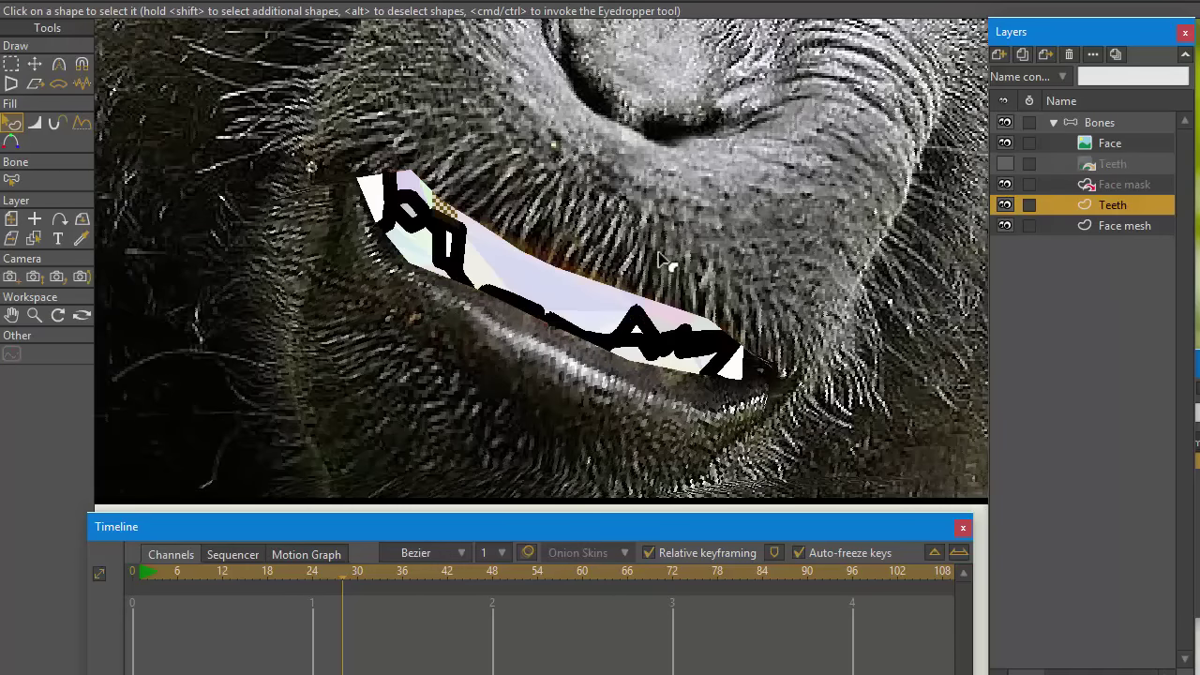
{"action": "left_click", "coordinate": [1004, 164]}
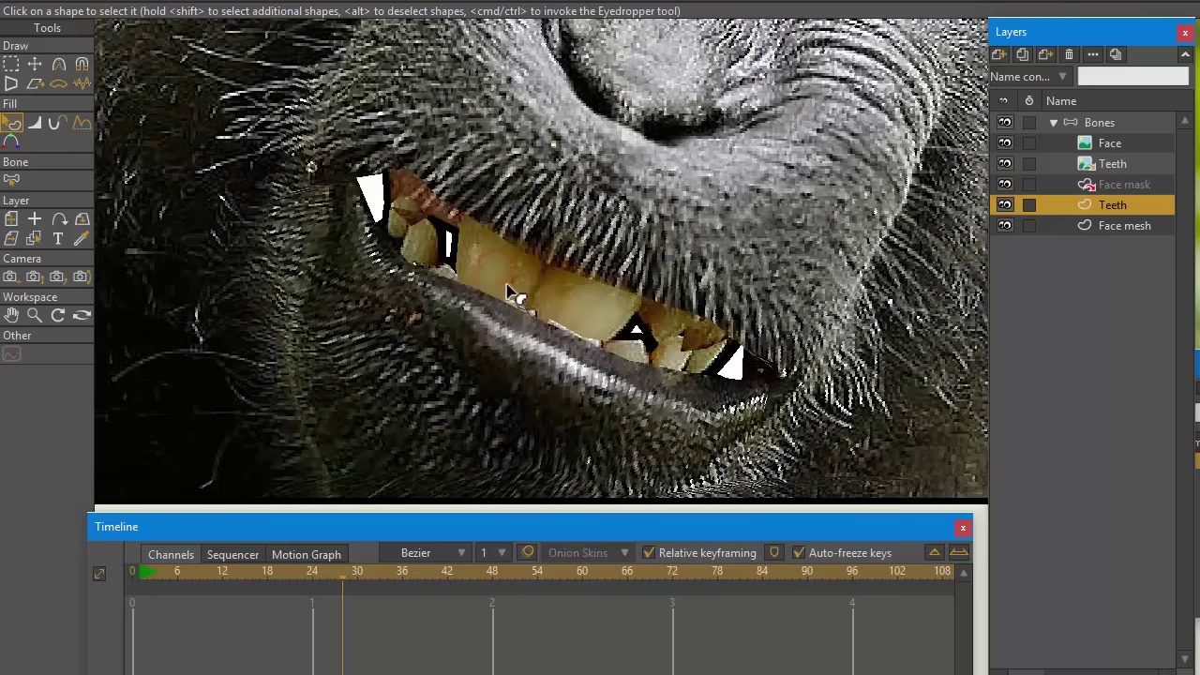
{"action": "left_click", "coordinate": [448, 246]}
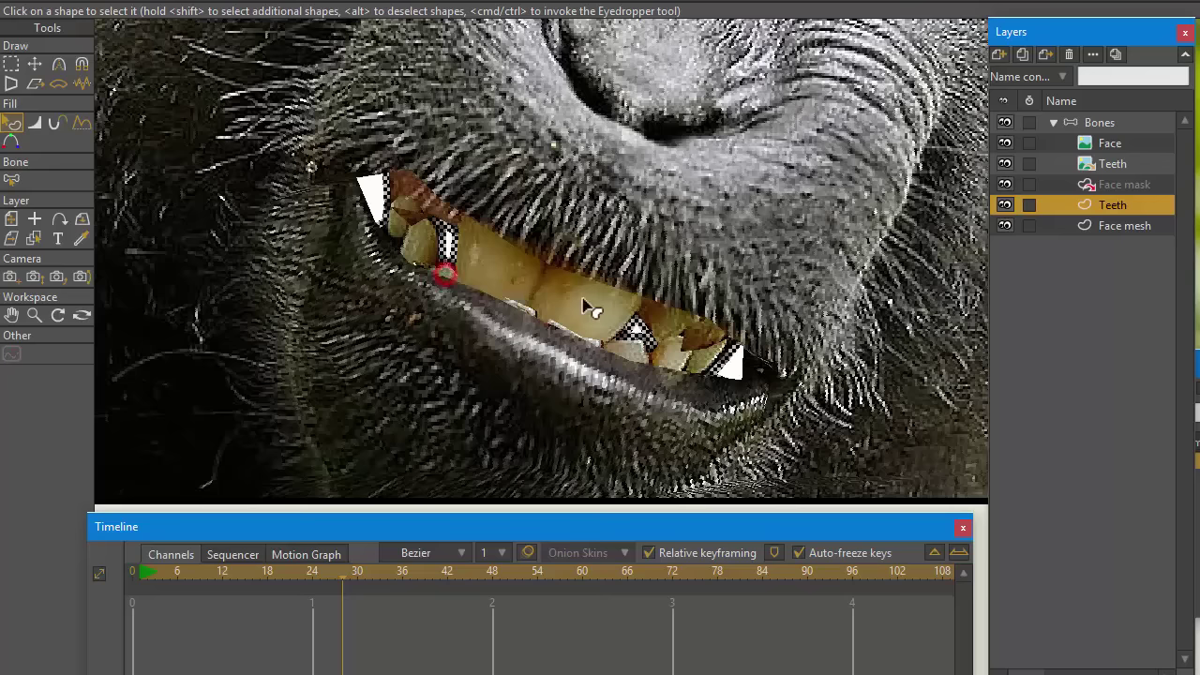
{"action": "left_click", "coordinate": [1144, 188]}
{"action": "left_click", "coordinate": [1128, 206]}
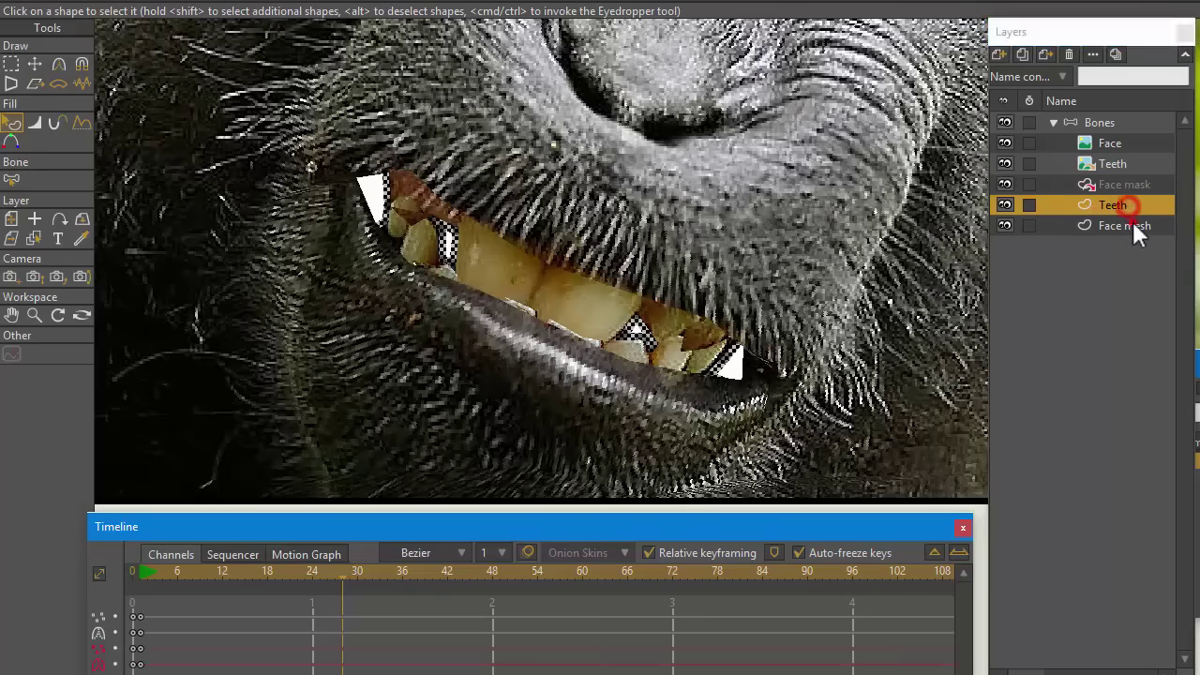
{"action": "left_click", "coordinate": [1132, 223]}
{"action": "left_click", "coordinate": [1128, 182]}
{"action": "left_click", "coordinate": [1106, 123]}
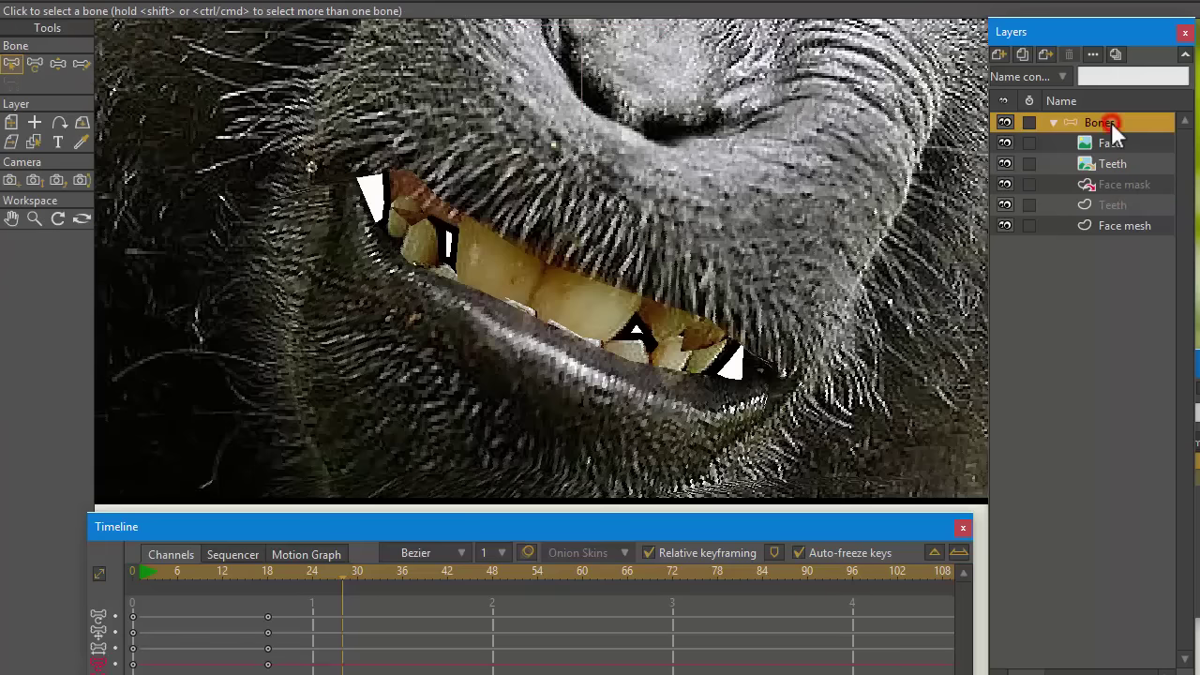
Move the Teeth mesh's selected lower teeth points up over the upper teeth at frame 28, and scrub back to frame 20
{"action": "left_click", "coordinate": [1125, 206]}
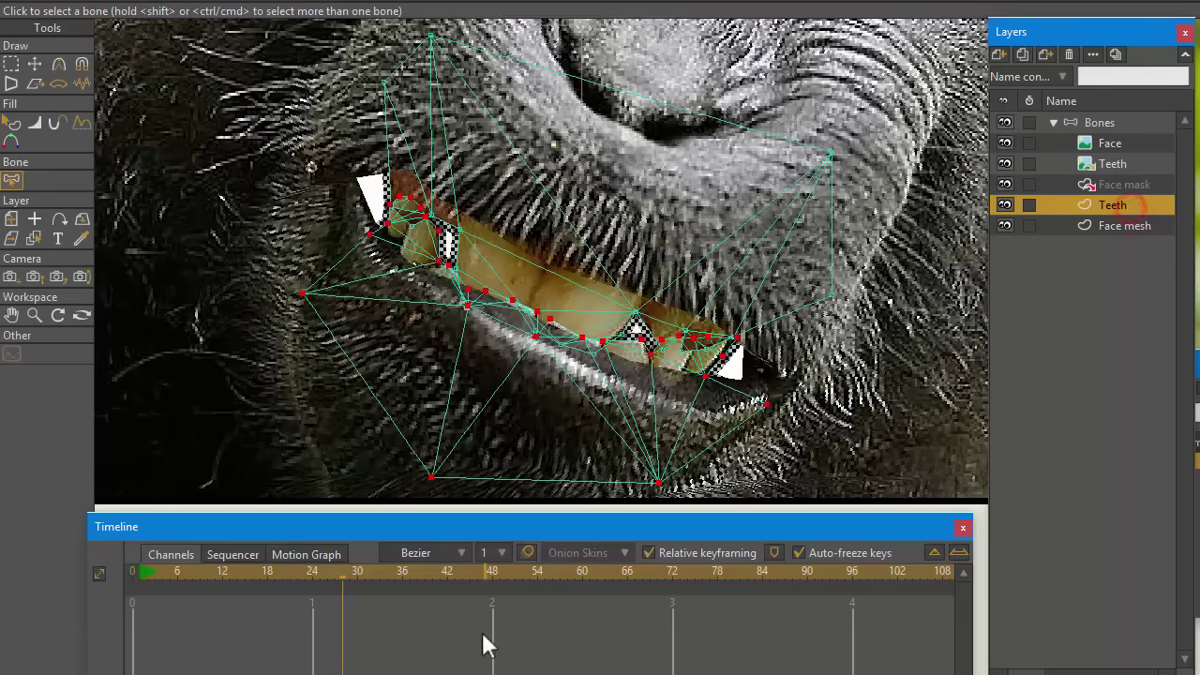
{"action": "key", "text": "t"}
{"action": "left_click", "coordinate": [468, 306]}
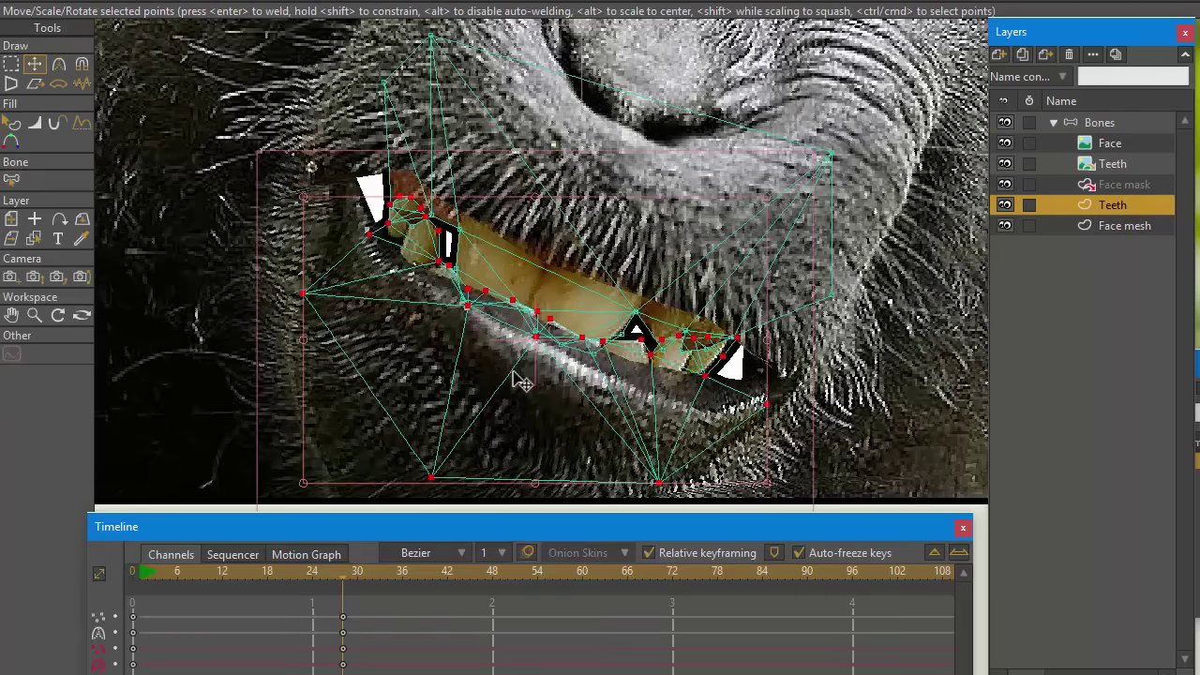
{"action": "left_click_drag", "start_coordinate": [522, 382], "coordinate": [517, 331]}
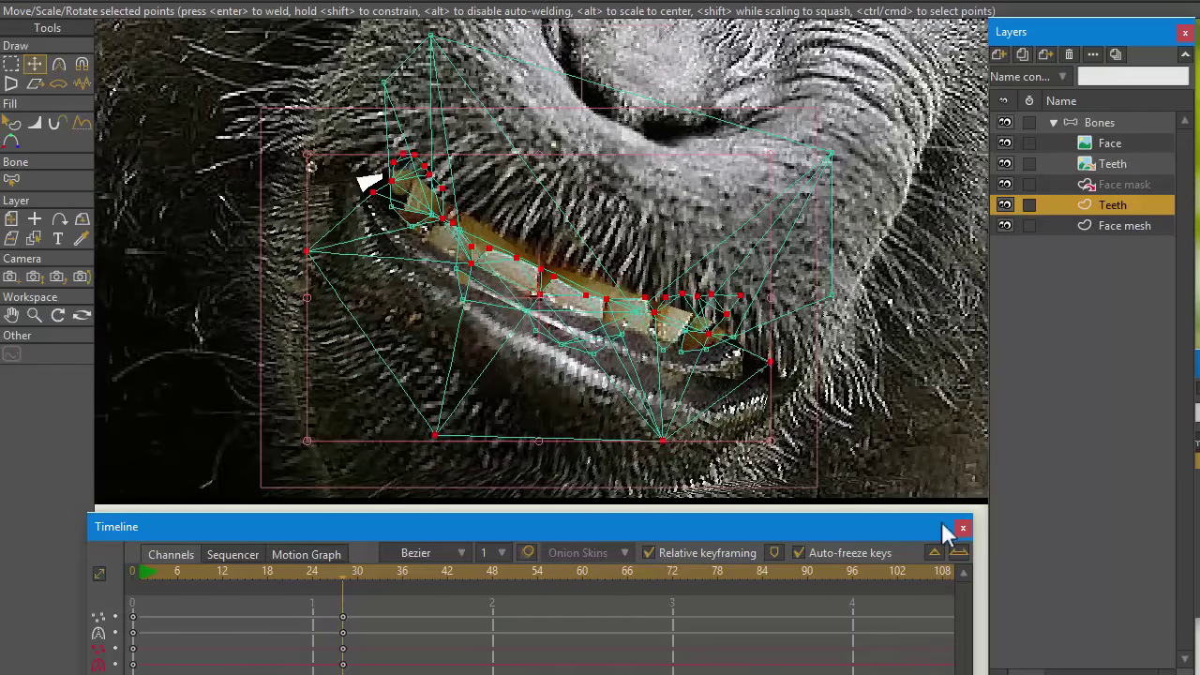
{"action": "key", "text": "q"}
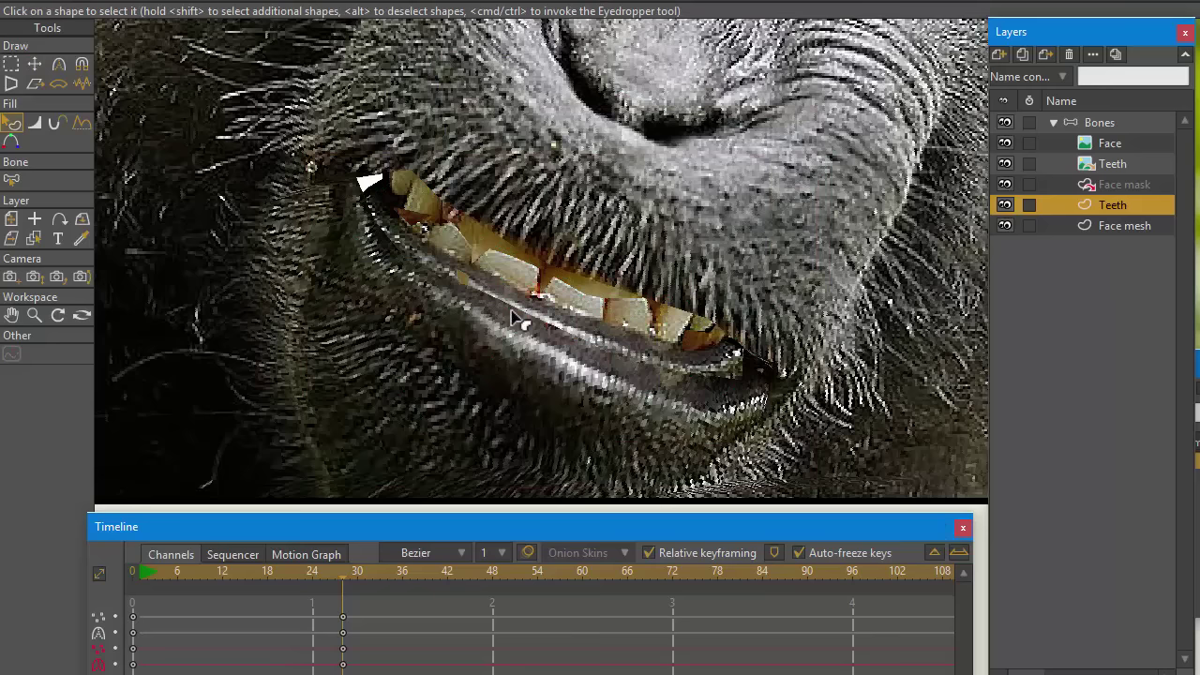
{"action": "left_click_drag", "start_coordinate": [312, 586], "coordinate": [281, 578]}
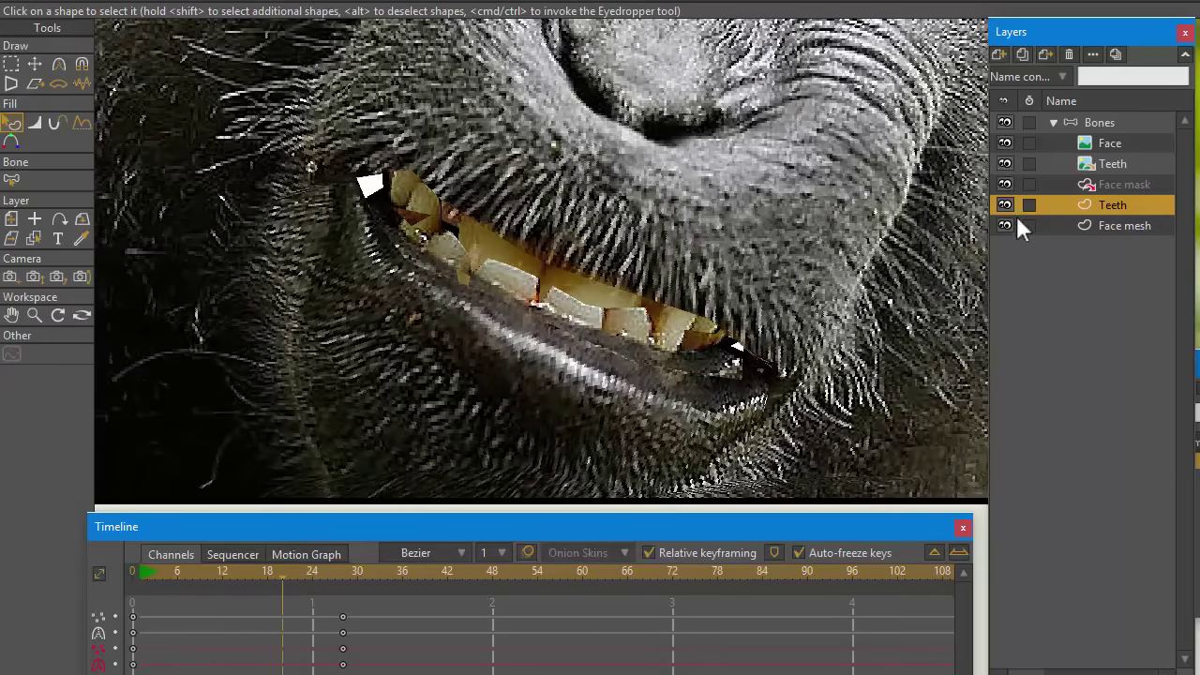
Enable animated shape order in the Teeth mesh layer's vector settings and apply it
{"action": "double_click", "coordinate": [1141, 204]}
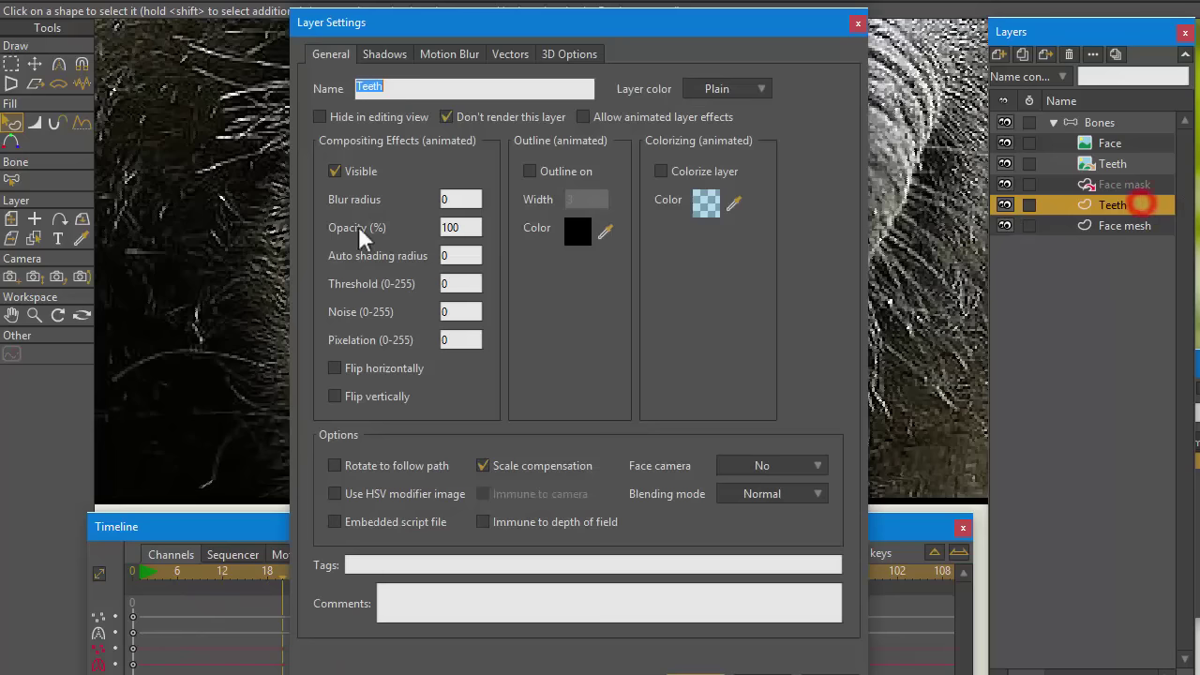
{"action": "left_click", "coordinate": [528, 54]}
{"action": "left_click", "coordinate": [482, 354]}
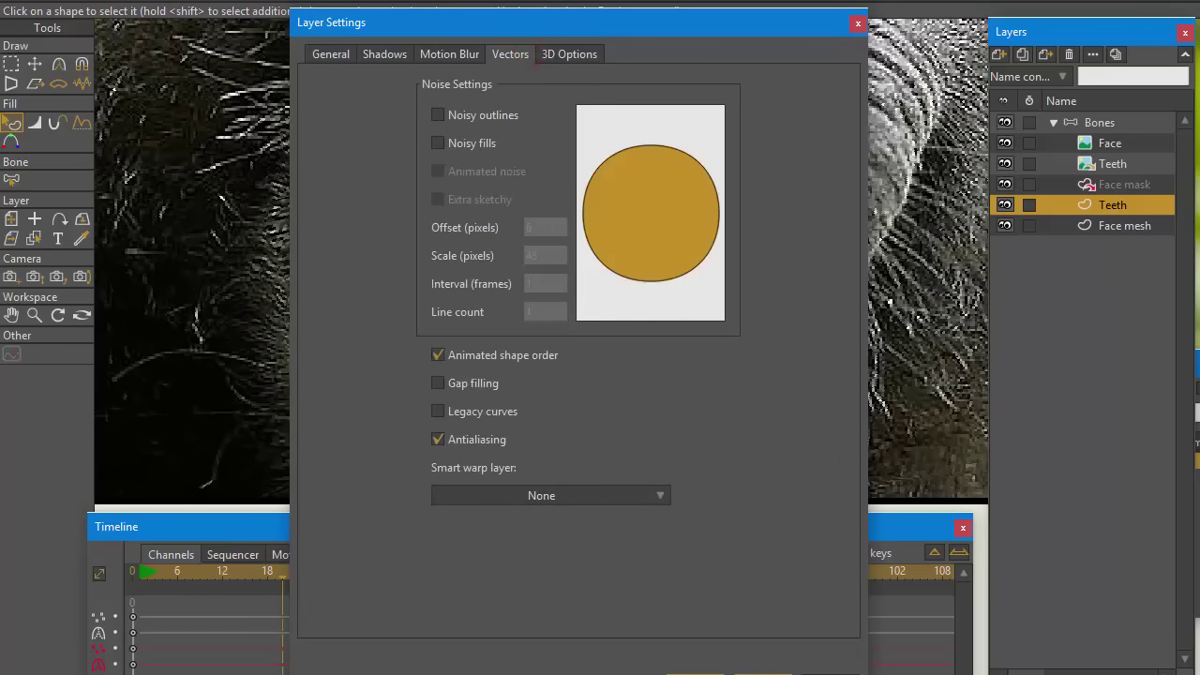
{"action": "left_click", "coordinate": [763, 673]}
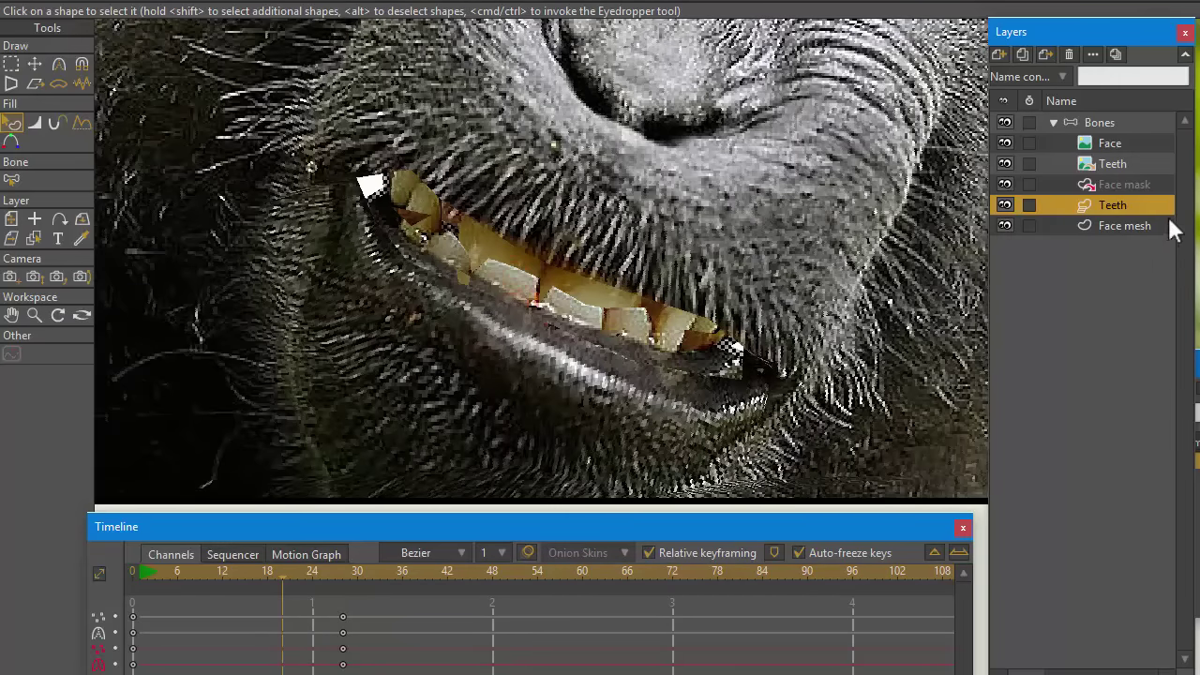
Move the Teeth mesh layer to the top of the Bones group, above the Face layer, to make its shapes selectable
{"action": "left_click", "coordinate": [563, 307]}
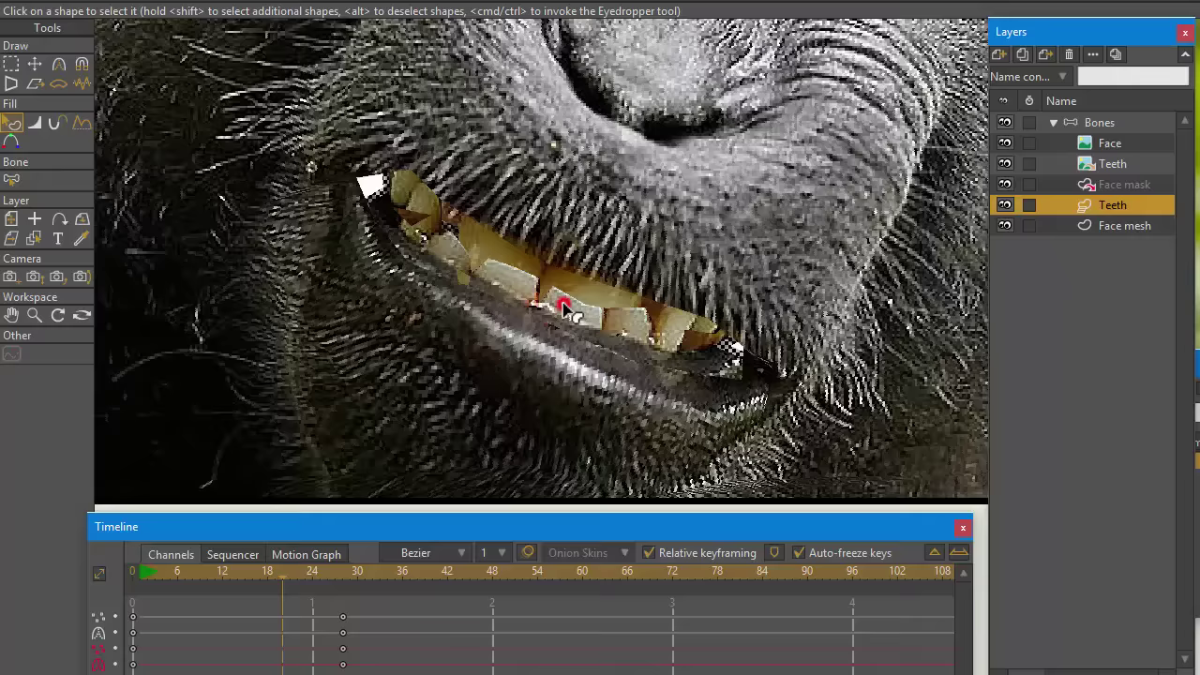
{"action": "left_click", "coordinate": [511, 286]}
{"action": "left_click", "coordinate": [553, 303]}
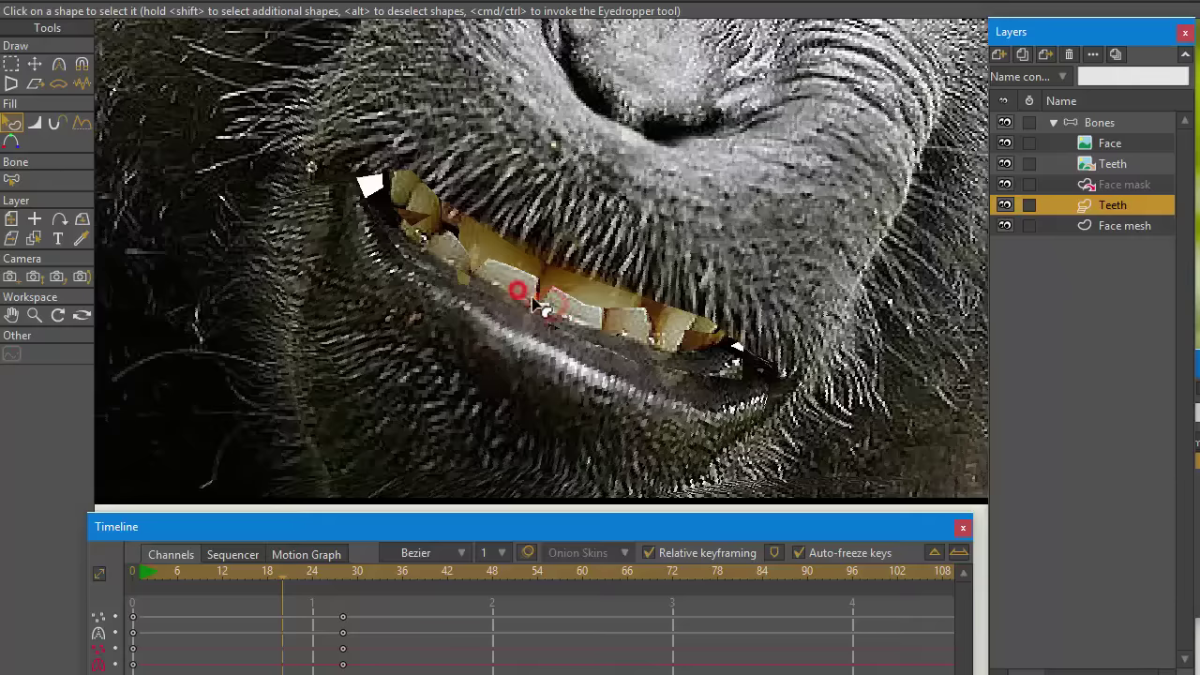
{"action": "left_click_drag", "start_coordinate": [1135, 204], "coordinate": [1132, 123]}
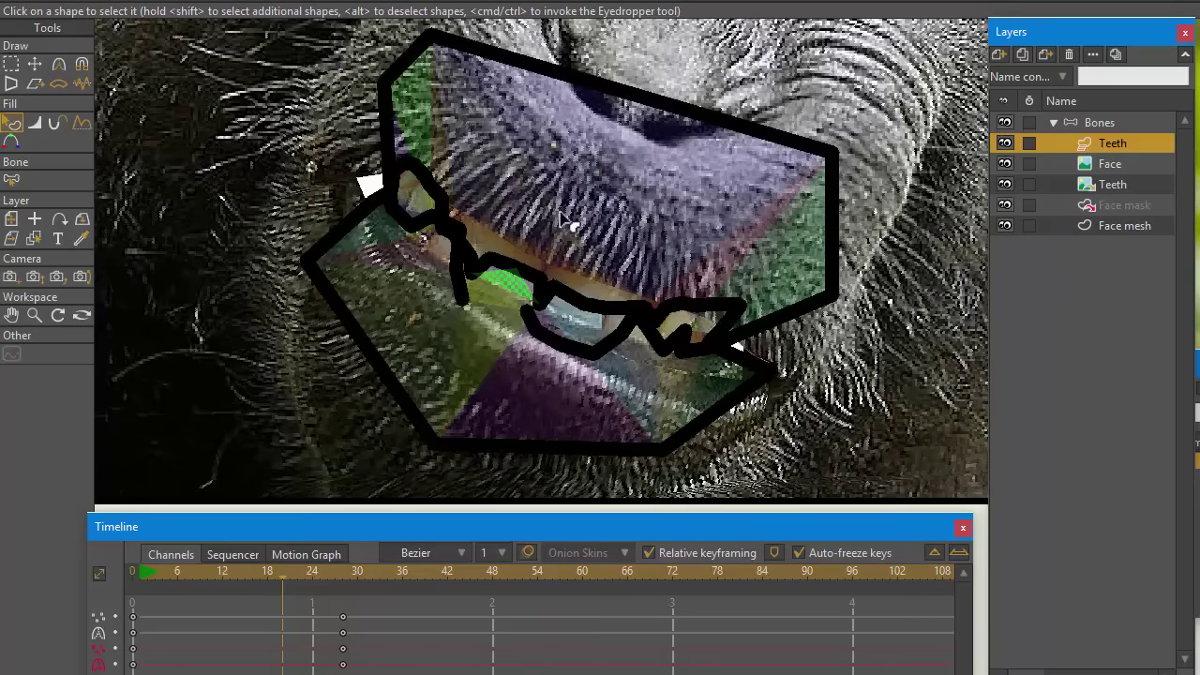
Select the Teeth mesh's lower teeth shapes together and raise them in the shape order at frame 20
{"action": "left_click", "coordinate": [563, 307]}
{"action": "left_click", "coordinate": [614, 319]}
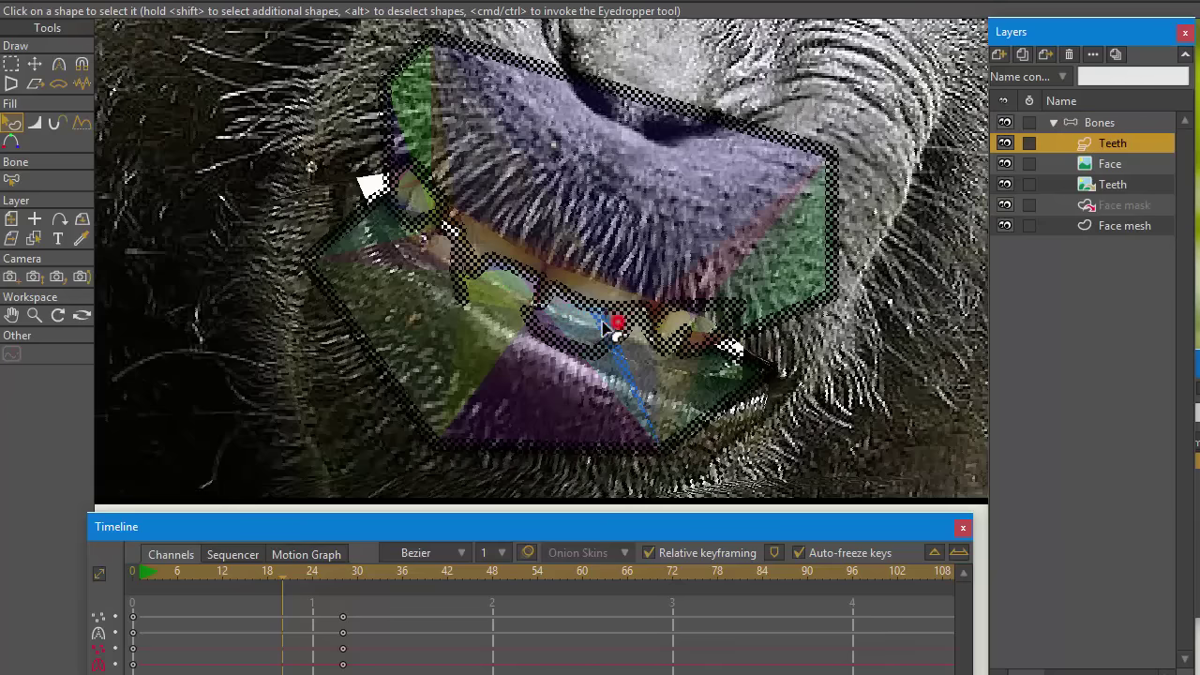
{"action": "left_click", "coordinate": [607, 348]}
{"action": "left_click", "coordinate": [586, 383]}
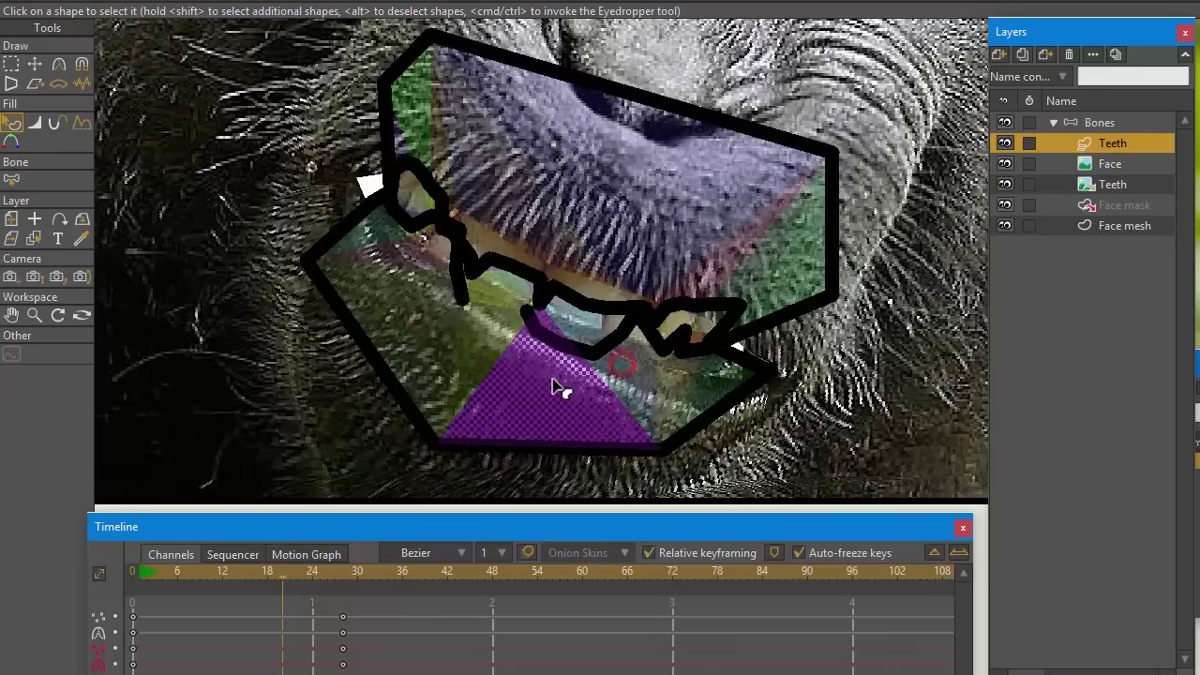
{"action": "left_click", "coordinate": [616, 388], "text": "shift"}
{"action": "left_click", "coordinate": [661, 392], "text": "shift"}
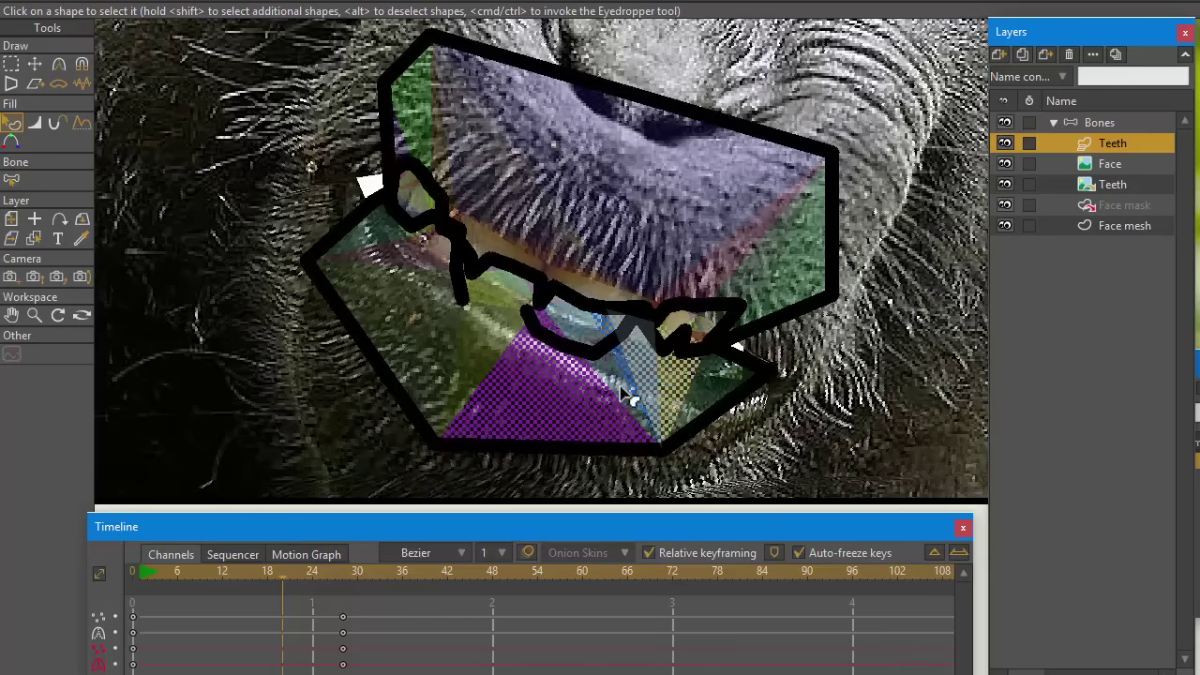
{"action": "left_click", "coordinate": [497, 338], "text": "shift"}
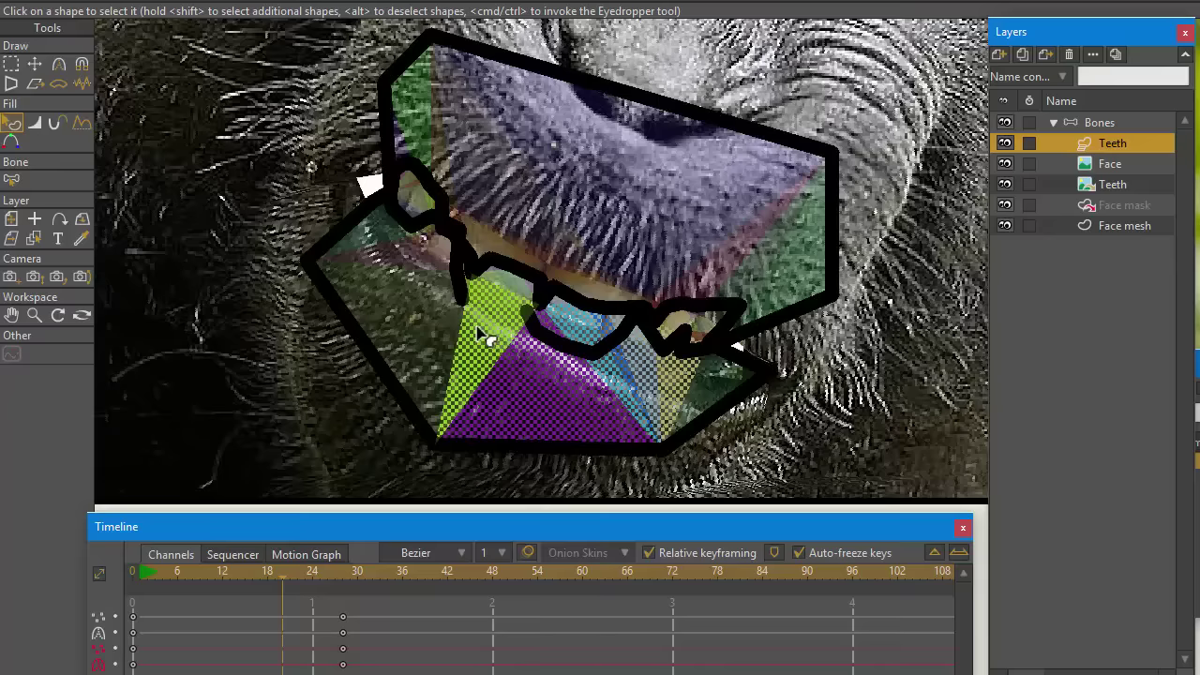
{"action": "left_click", "coordinate": [500, 279], "text": "shift"}
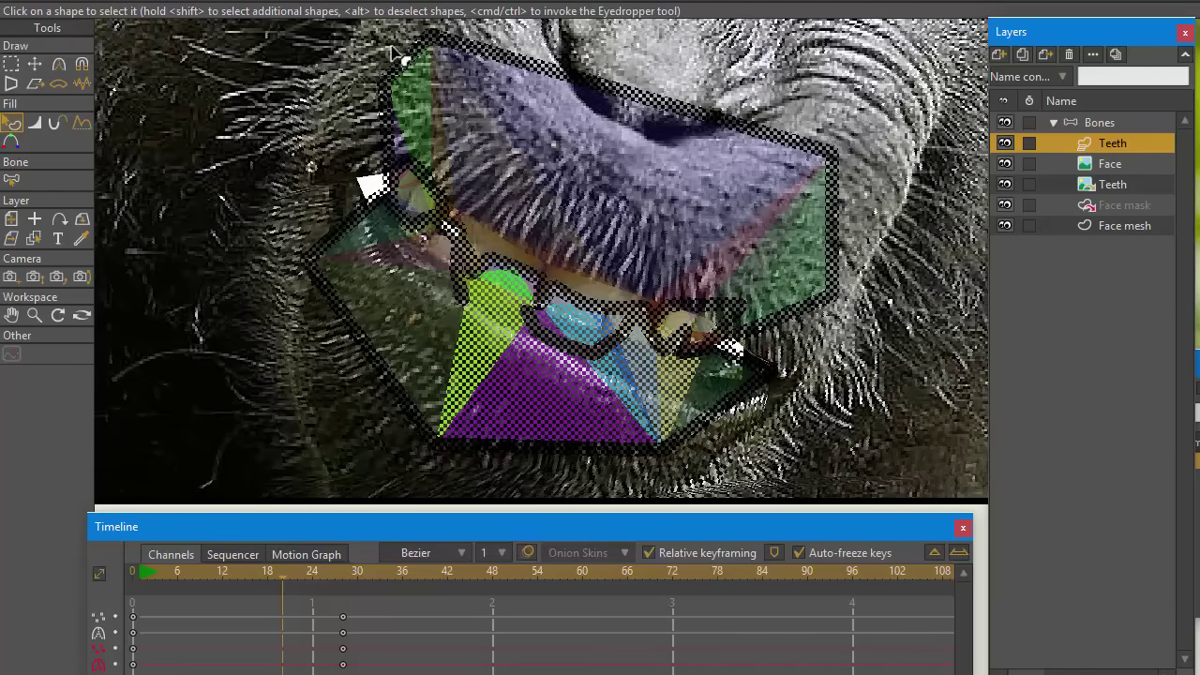
{"action": "key", "text": "Up"}
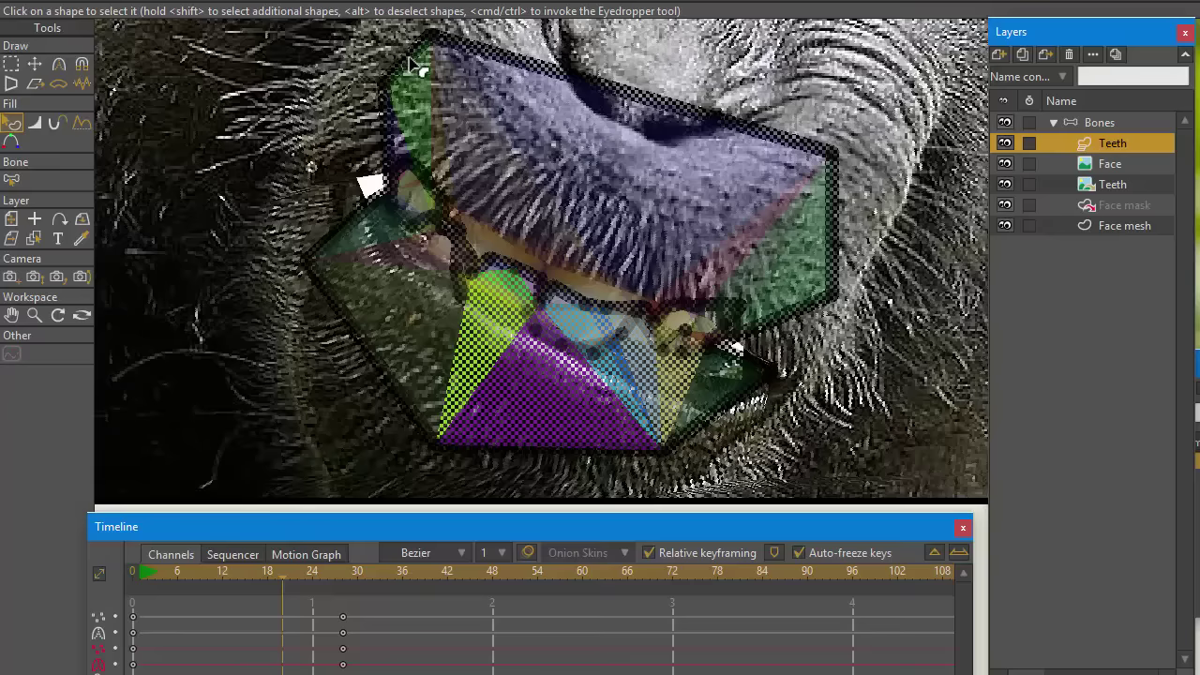
Hide the Teeth mesh layer and inspect how the lower teeth overlap the upper teeth at frame 20
{"action": "left_click", "coordinate": [1120, 134]}
{"action": "left_click", "coordinate": [1004, 144]}
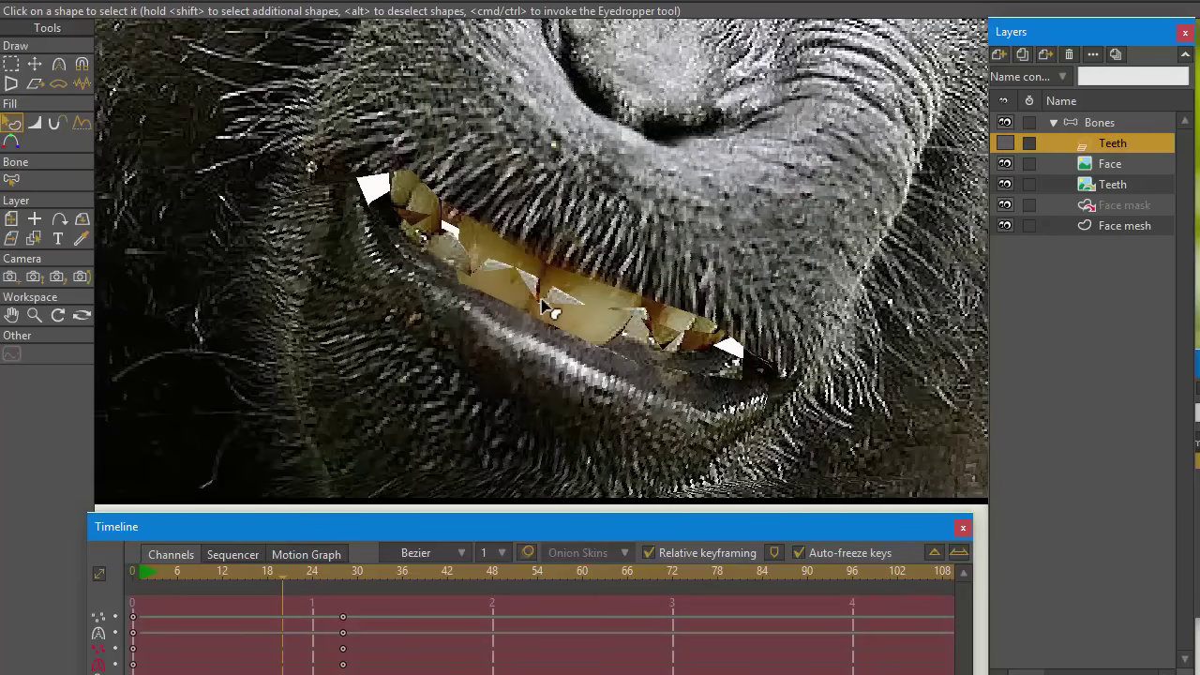
{"action": "scroll", "coordinate": [521, 309], "scroll_direction": "down", "scroll_amount": 2}
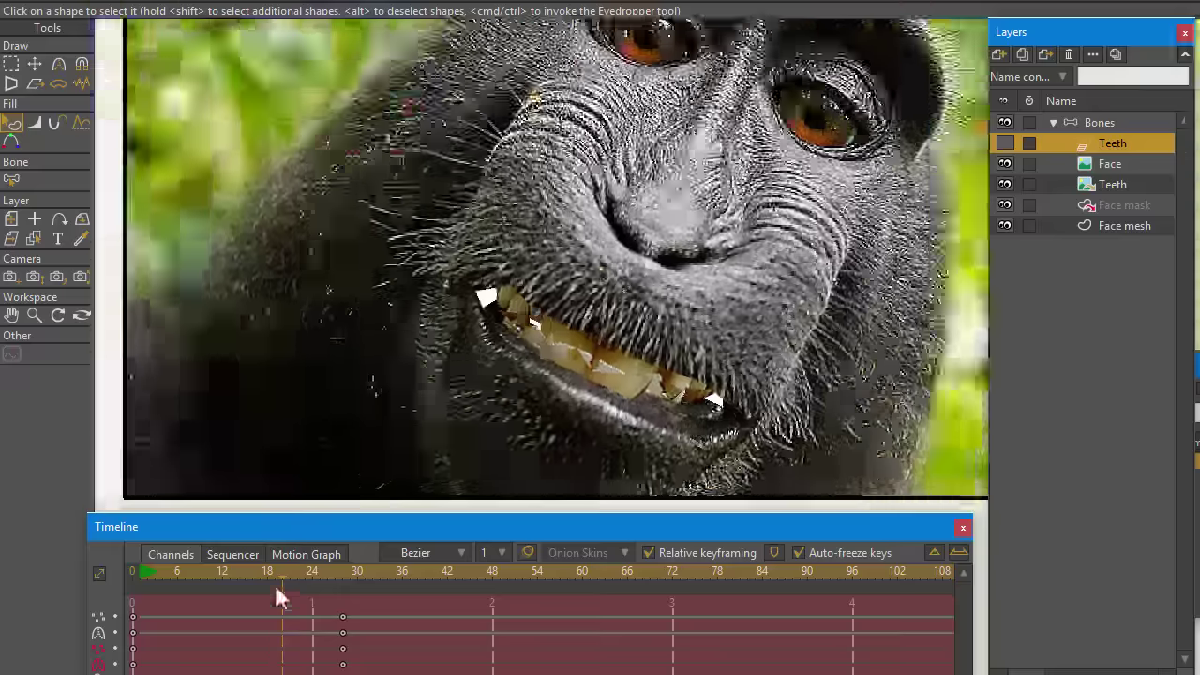
{"action": "mouse_move", "coordinate": [288, 574]}
{"action": "left_mouse_down"}
{"action": "mouse_move", "coordinate": [251, 574]}
{"action": "mouse_move", "coordinate": [373, 574]}
{"action": "mouse_move", "coordinate": [261, 572]}
{"action": "mouse_move", "coordinate": [287, 574]}
{"action": "left_mouse_up"}
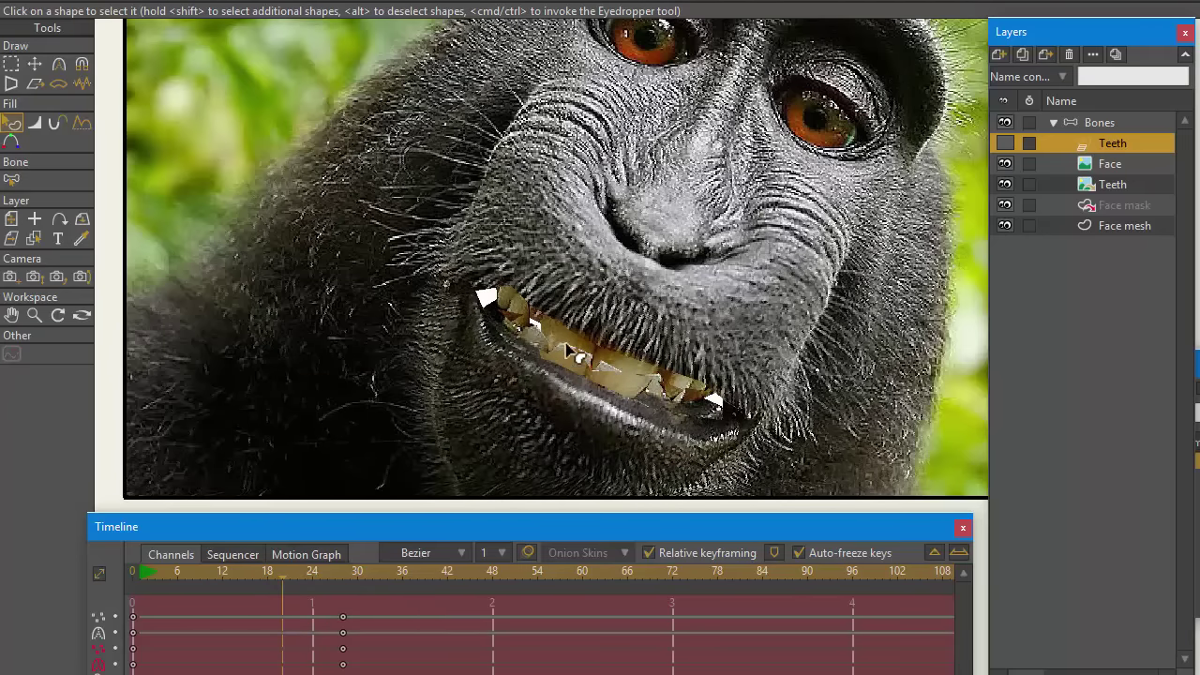
{"action": "scroll", "coordinate": [534, 361], "scroll_direction": "up", "scroll_amount": 3}
{"action": "scroll", "coordinate": [527, 314], "scroll_direction": "down", "scroll_amount": 3}
{"action": "scroll", "coordinate": [515, 387], "scroll_direction": "up", "scroll_amount": 3}
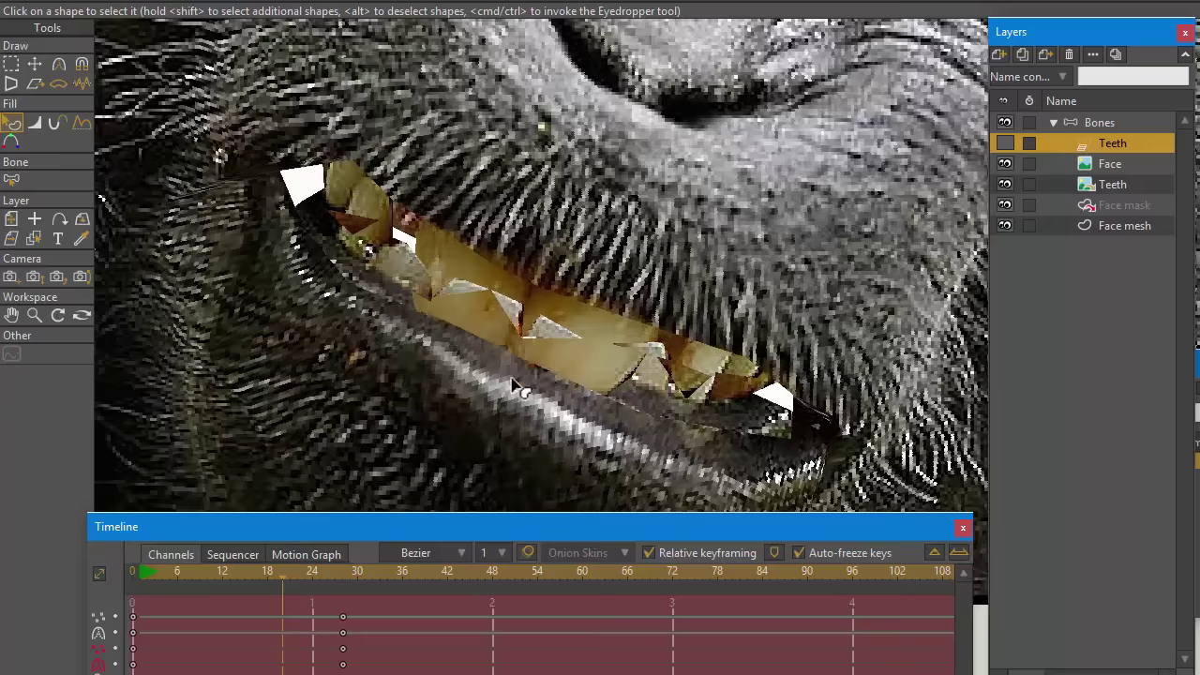
Scrub back to frame 14 and examine the teeth up close and within the whole face
{"action": "left_click_drag", "start_coordinate": [280, 575], "coordinate": [237, 571]}
{"action": "scroll", "coordinate": [434, 389], "scroll_direction": "down", "scroll_amount": 2}
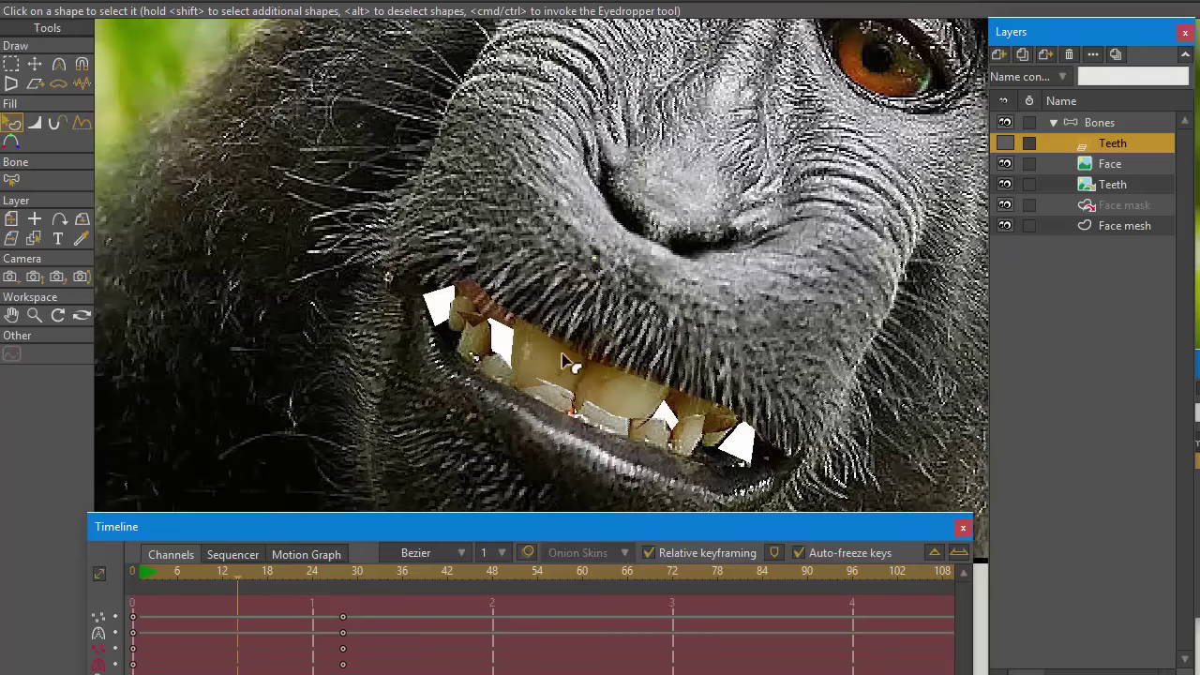
{"action": "scroll", "coordinate": [567, 364], "scroll_direction": "down", "scroll_amount": 3}
{"action": "scroll", "coordinate": [557, 375], "scroll_direction": "up", "scroll_amount": 2}
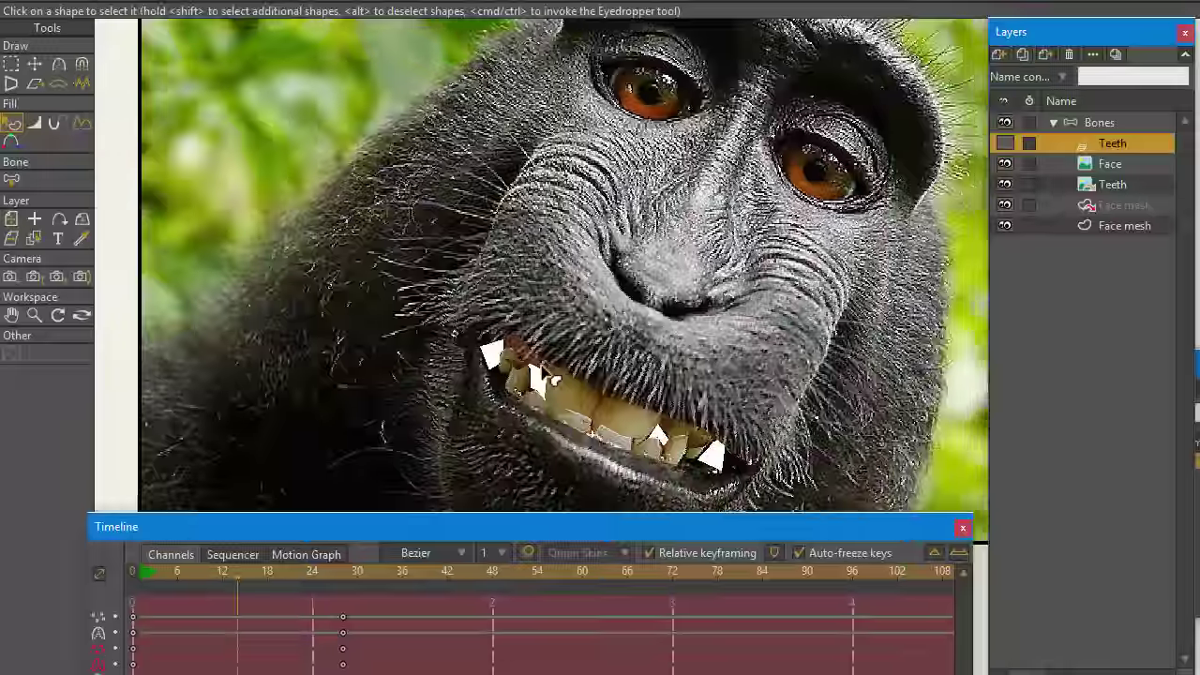
{"action": "scroll", "coordinate": [553, 380], "scroll_direction": "down", "scroll_amount": 3}
{"action": "scroll", "coordinate": [525, 347], "scroll_direction": "up", "scroll_amount": 3}
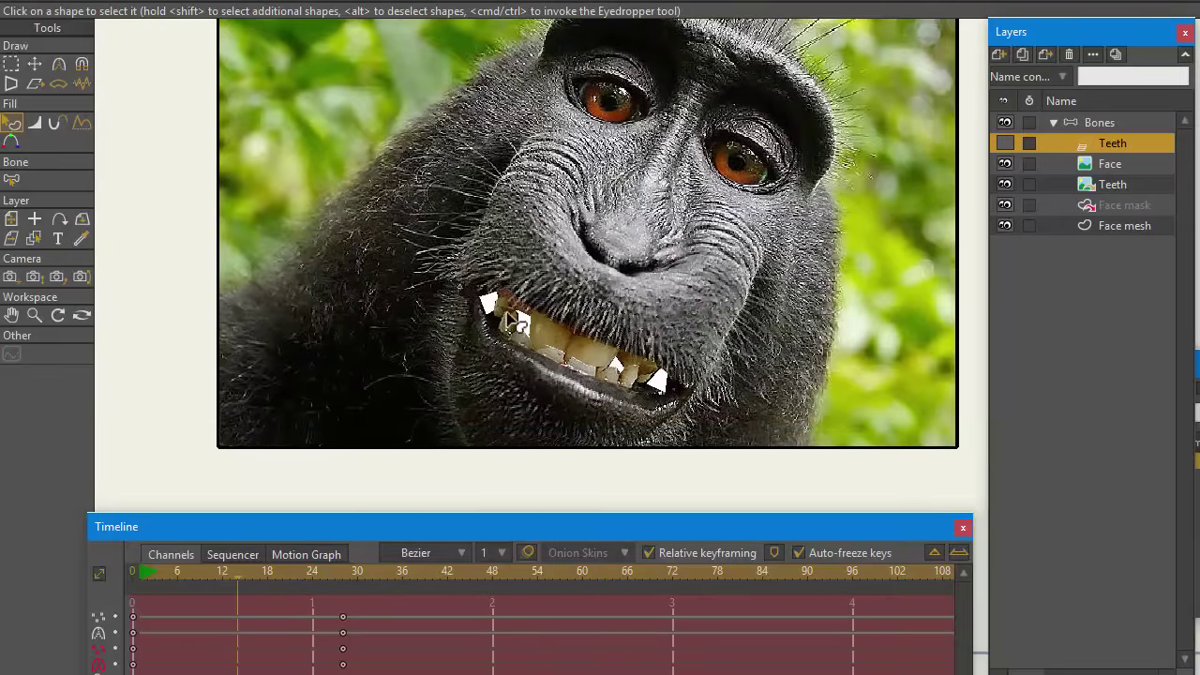
{"action": "left_click_drag", "start_coordinate": [507, 314], "coordinate": [440, 372]}
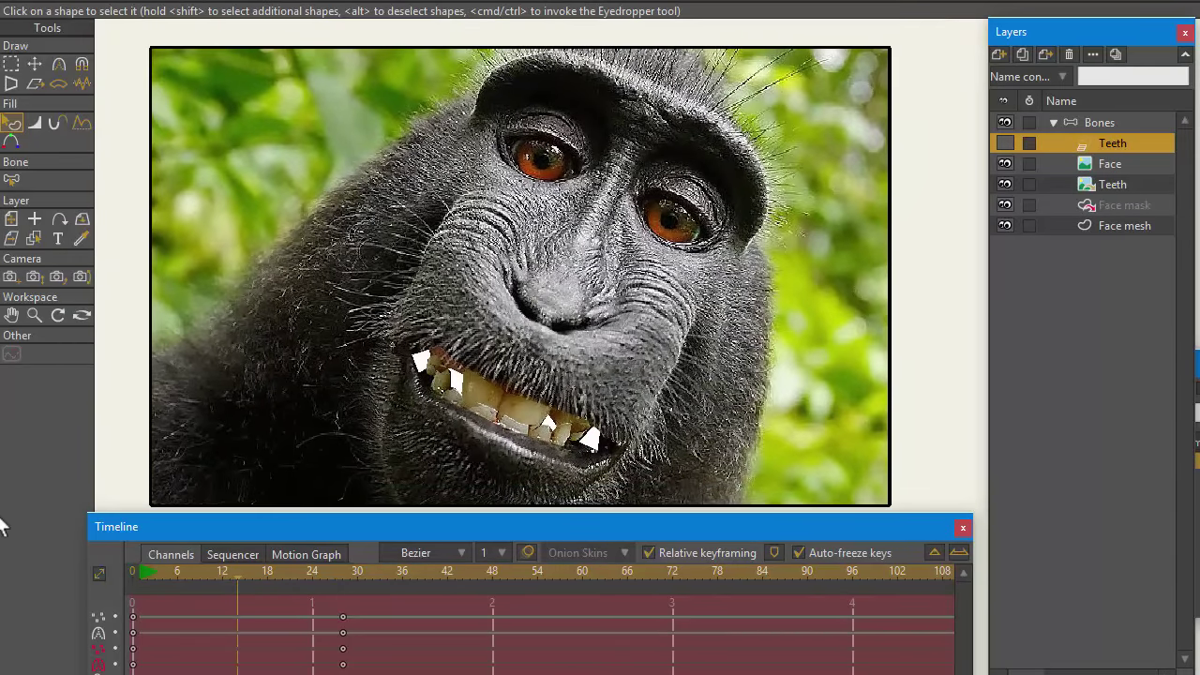